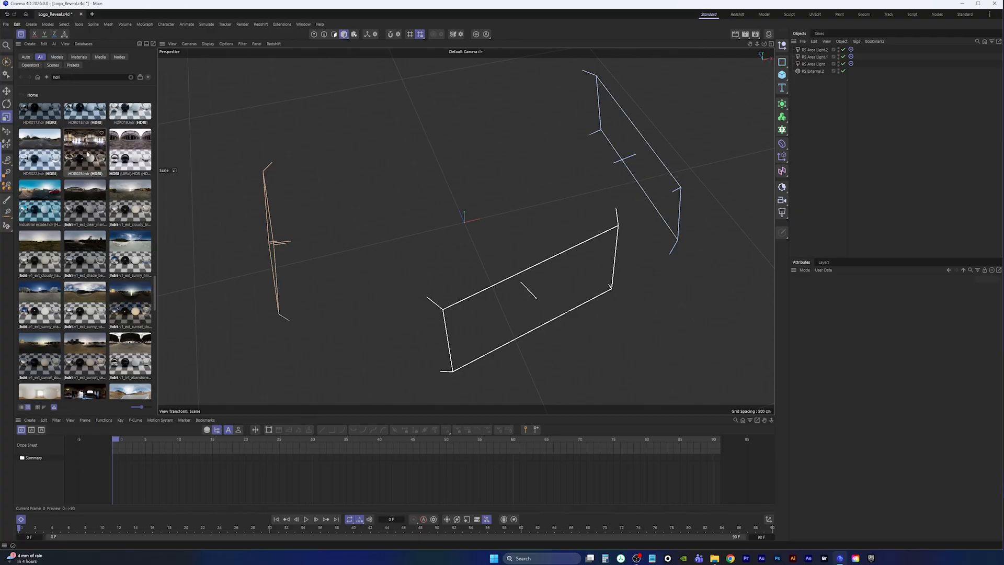
Try a dome light with the HDR025 texture and a camera contribution of 0.
drag(98, 155, 824, 110)
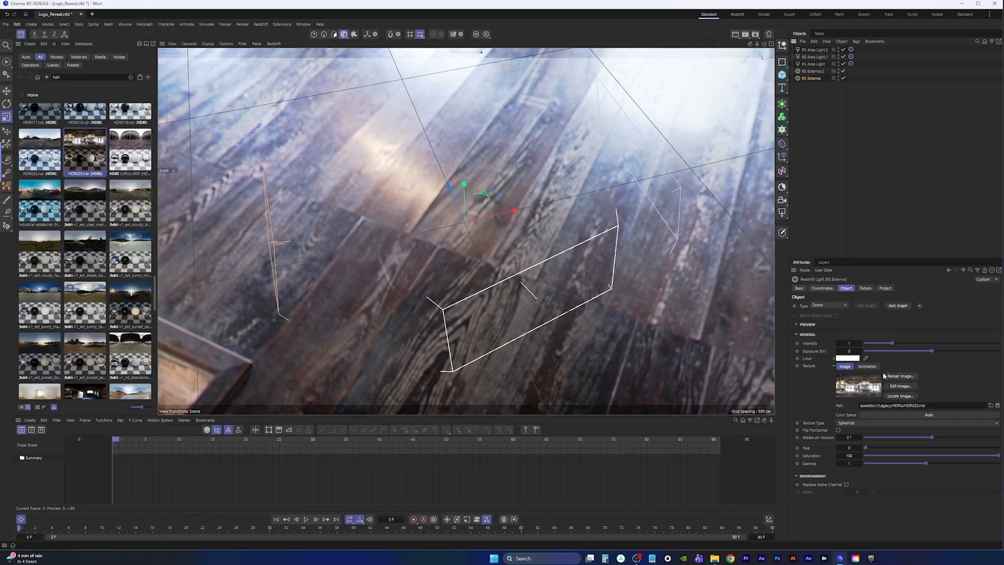
click(865, 289)
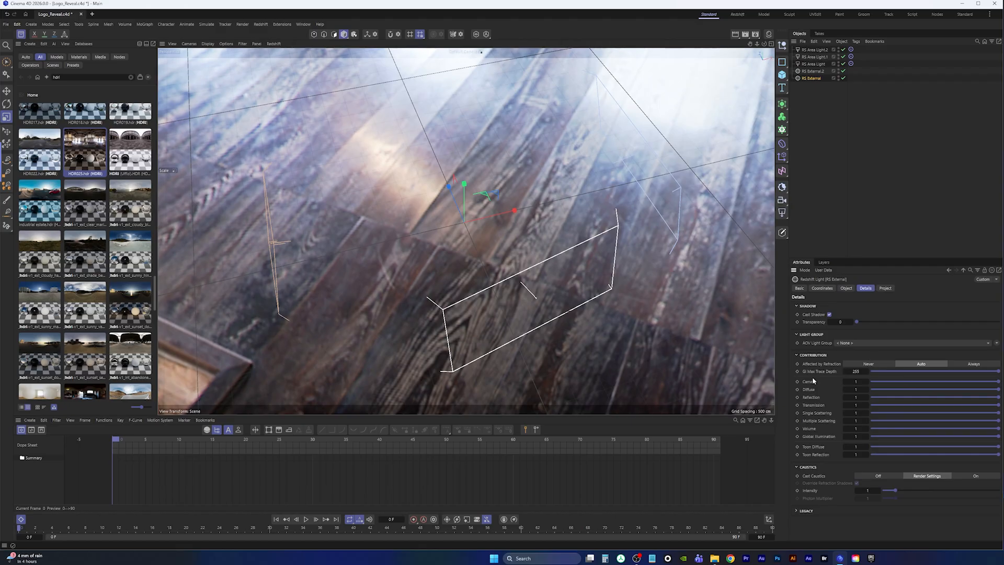
drag(881, 385, 872, 383)
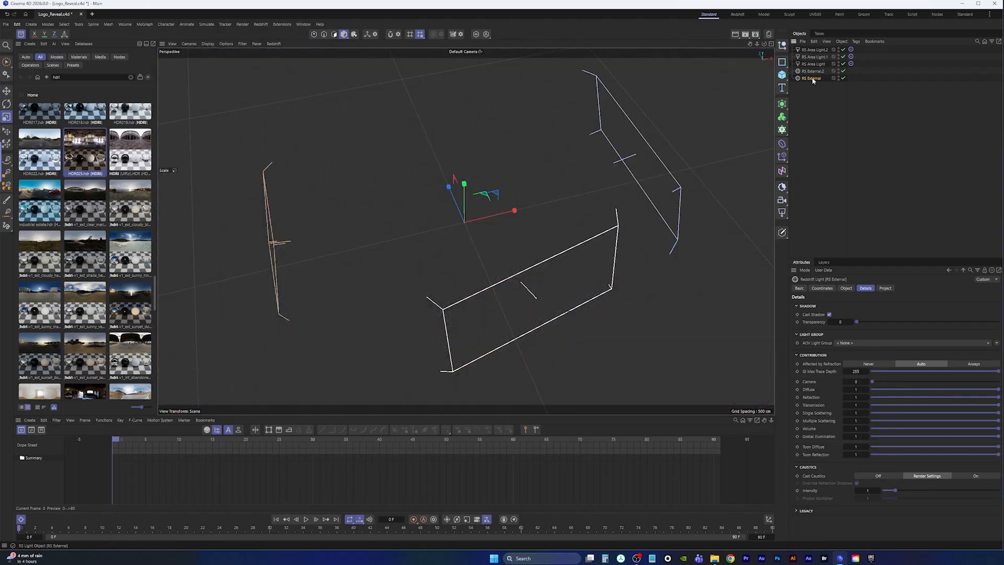
key(Delete)
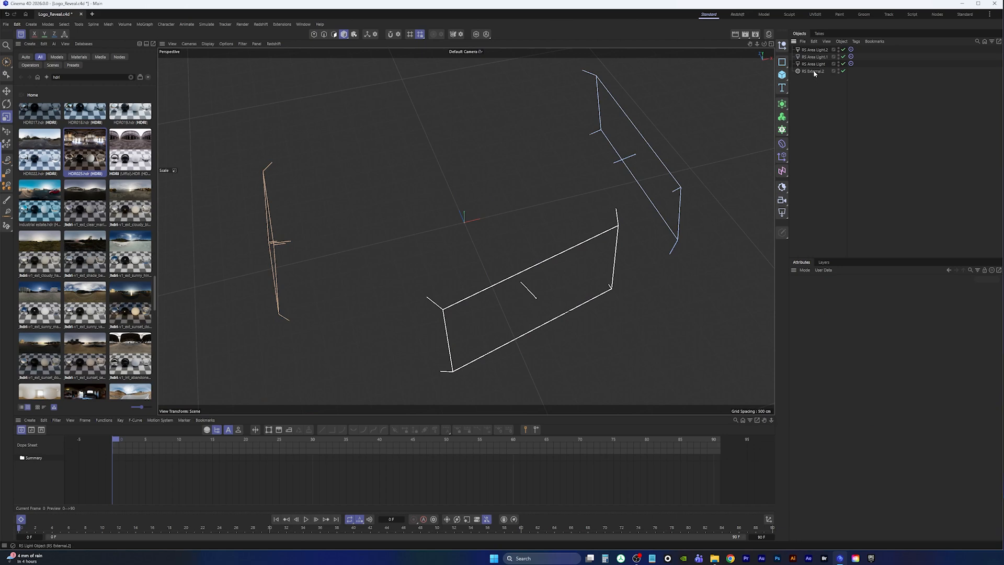
Examine the object settings of the RS External.2 dome light and the warm RS Area Light, including its placement.
click(814, 72)
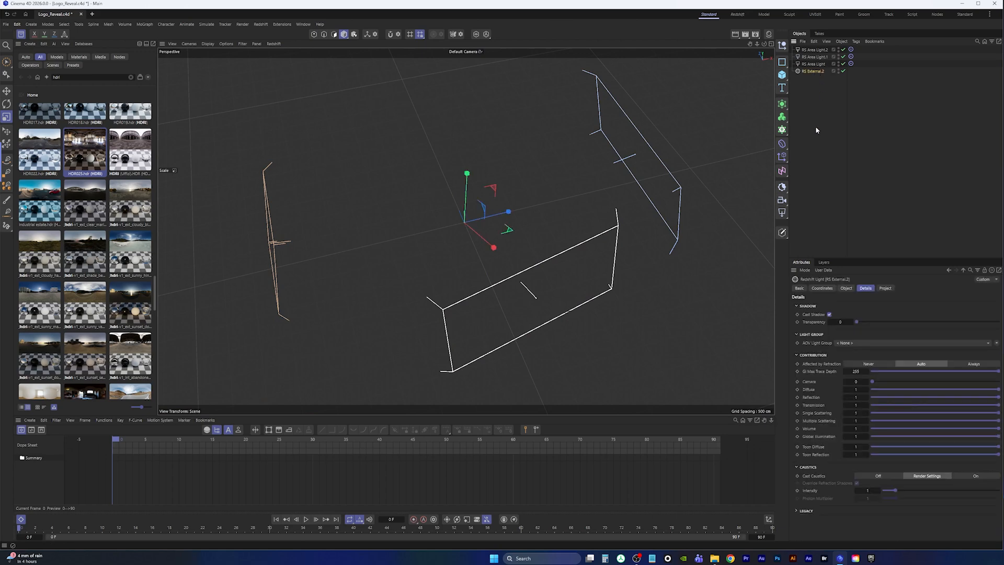
click(845, 288)
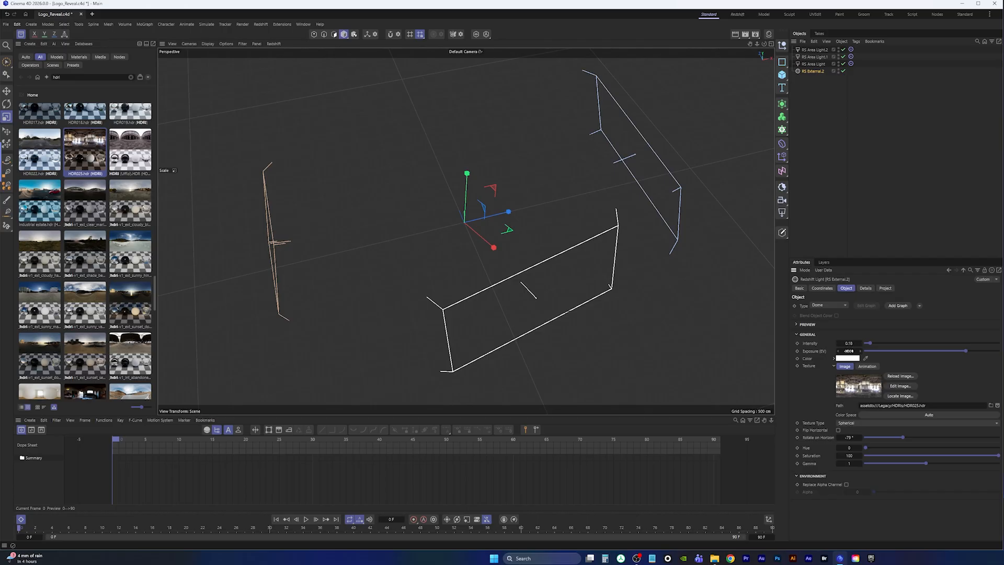
click(814, 64)
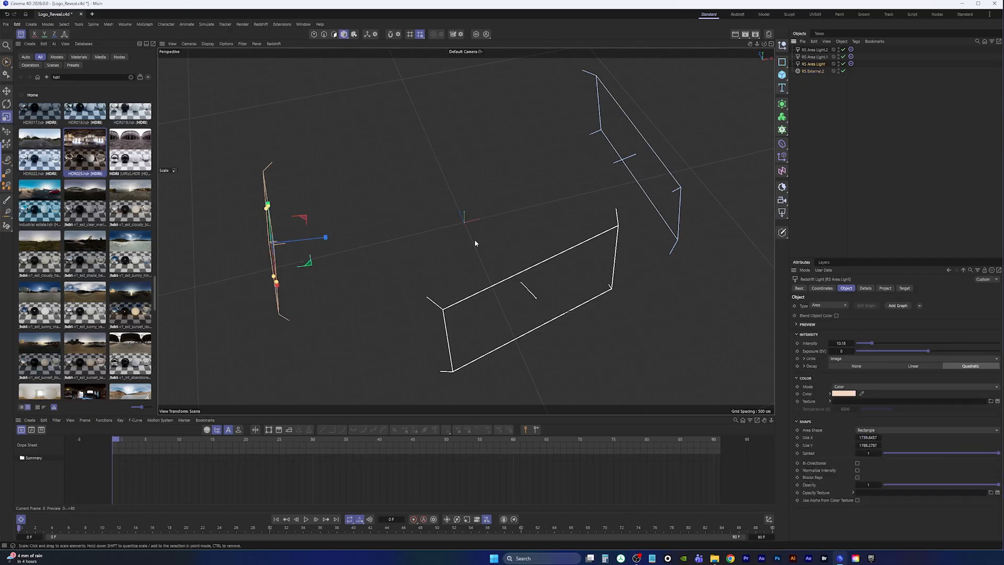
alt+middle_drag(309, 266, 322, 259)
alt+drag(323, 259, 361, 242)
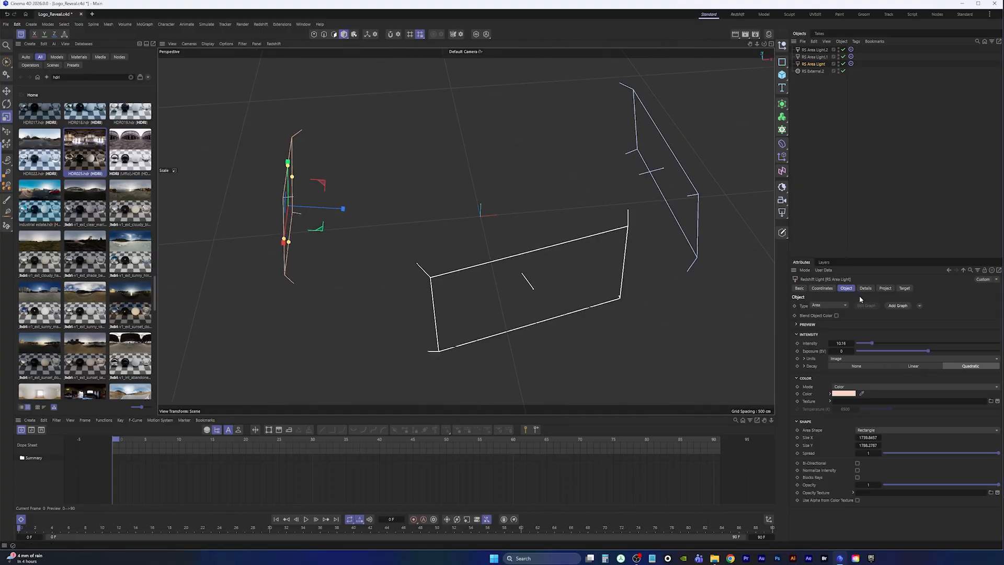
alt+drag(414, 243, 483, 235)
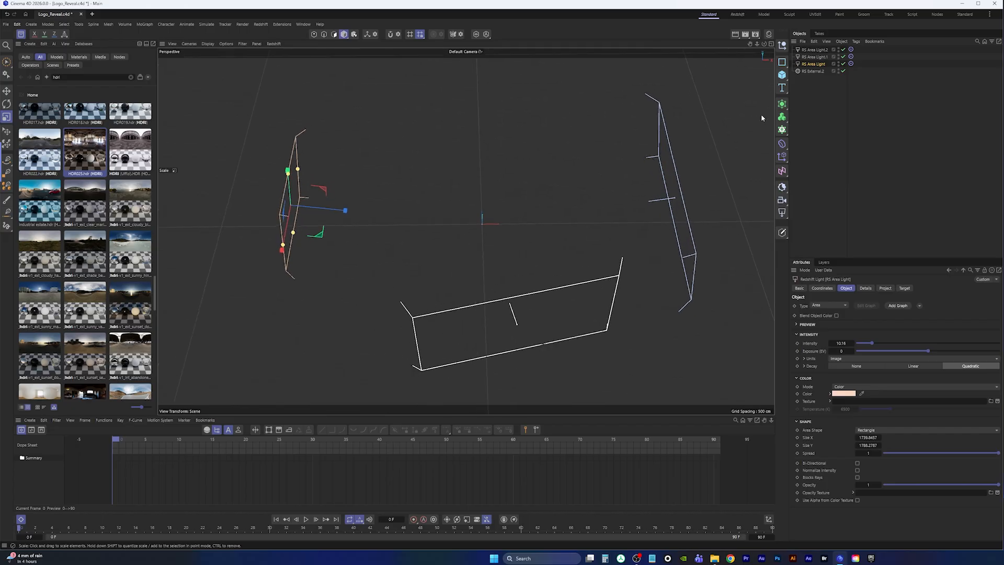
Inspect the hexadecimal colour value of the warm RS Area Light.
click(840, 394)
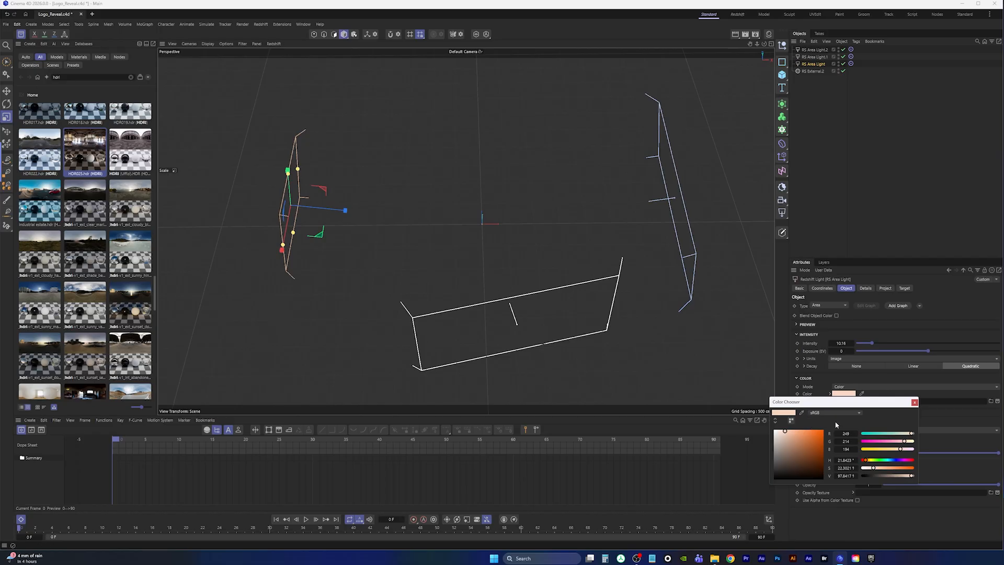
click(775, 420)
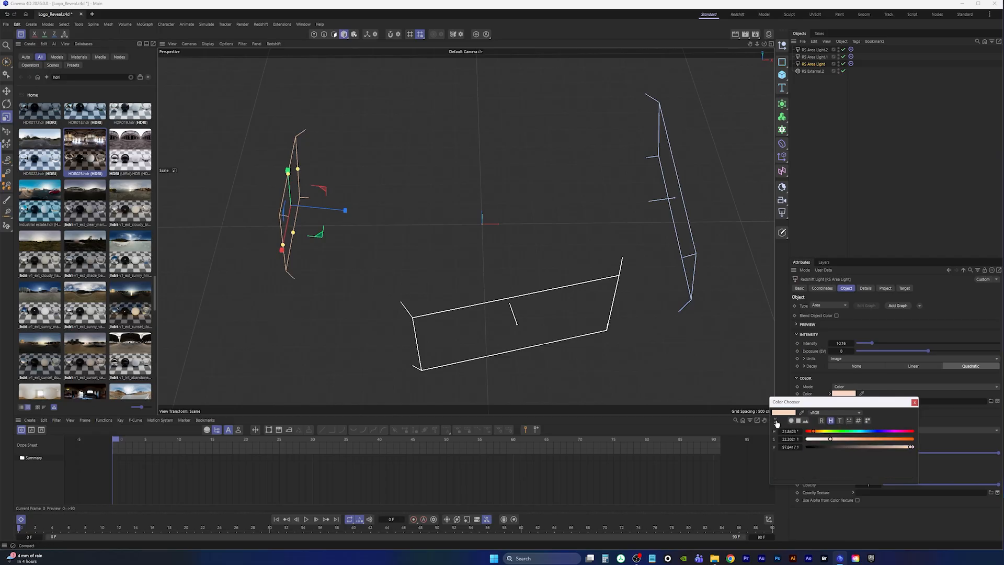
click(860, 421)
click(791, 432)
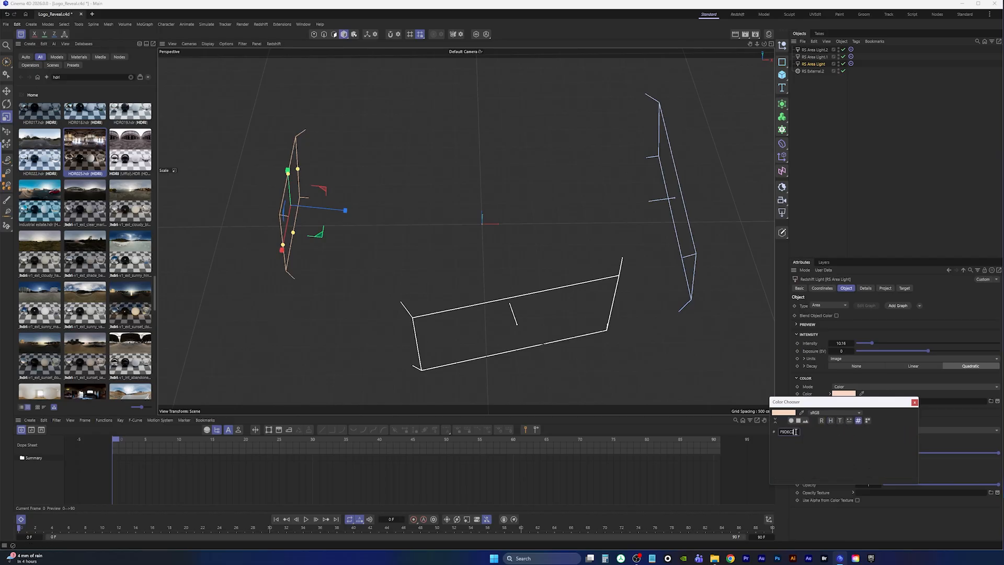
click(796, 433)
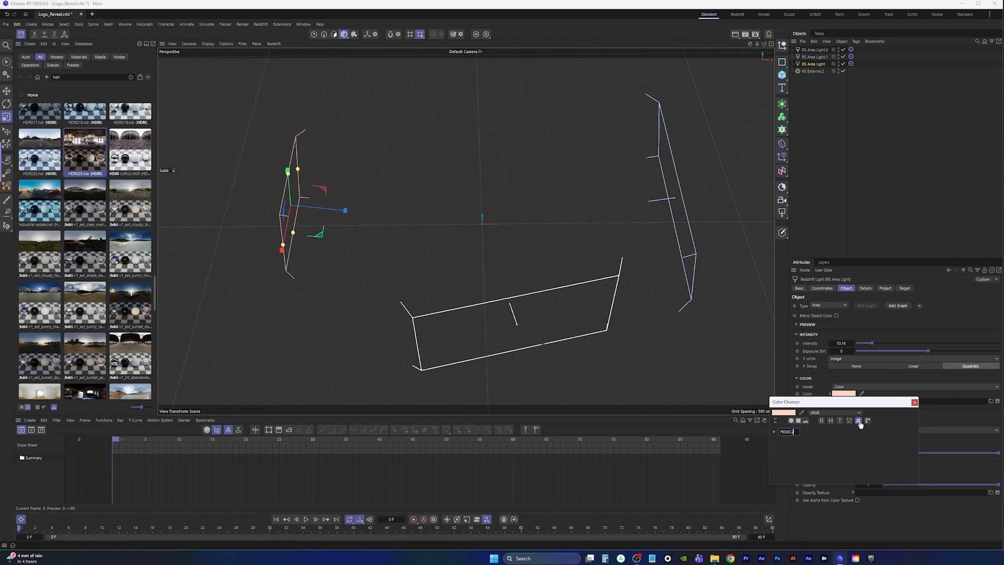
click(915, 402)
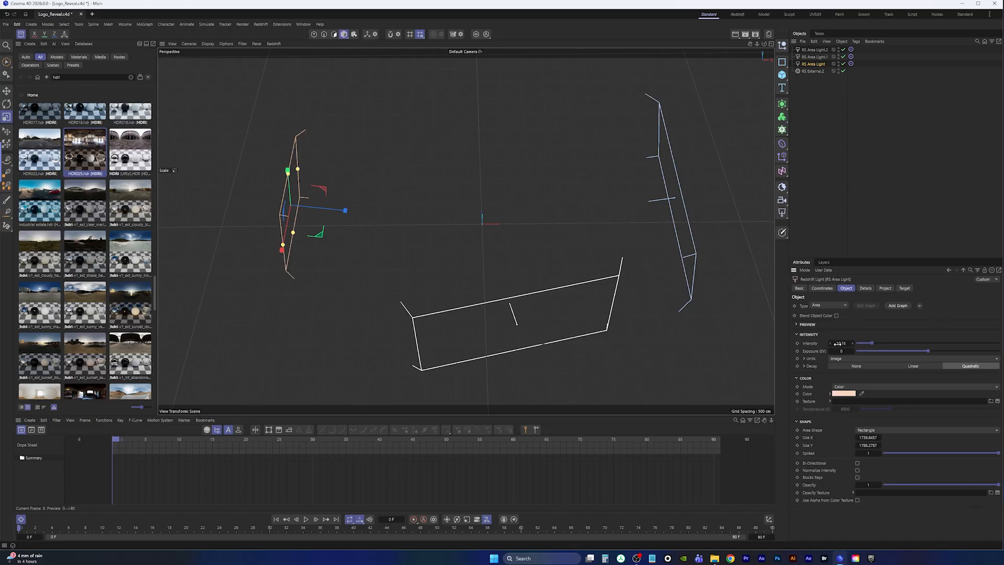
Examine the settings and placement of the bluish RS Area Light.1.
click(816, 58)
alt+middle_drag(542, 261, 481, 267)
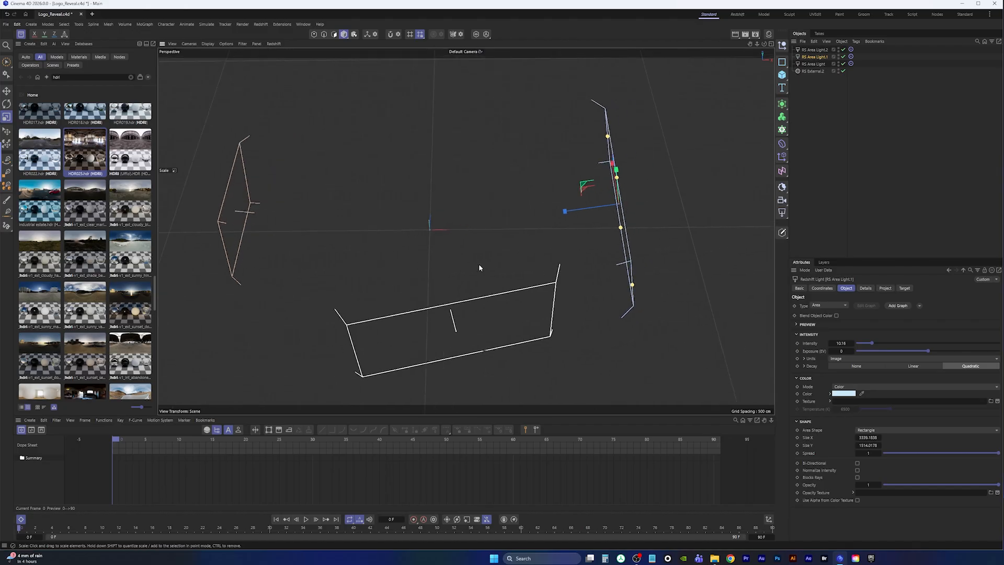
alt+drag(479, 268, 522, 189)
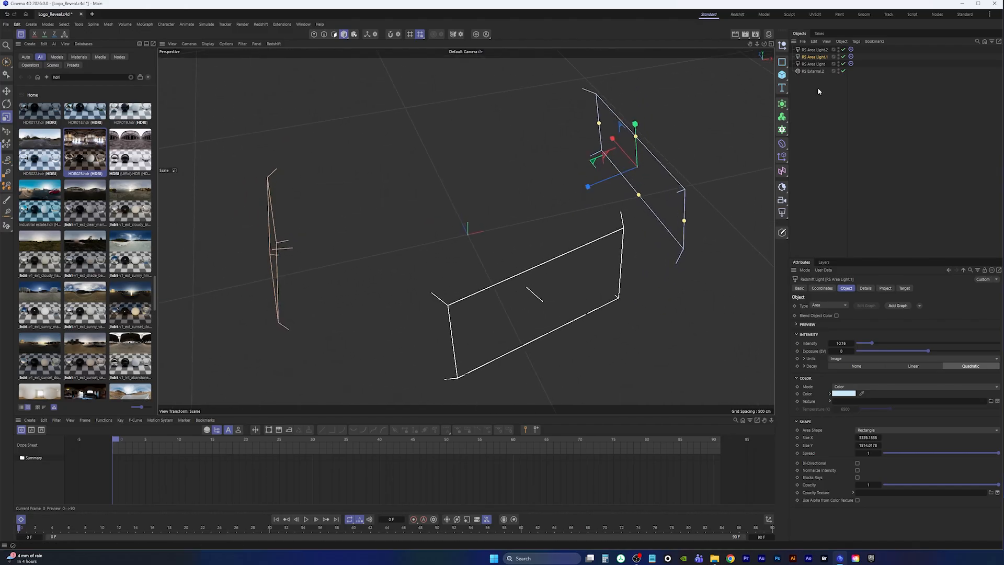
Try a default cube at the scene centre as a reference for the light placement.
click(782, 75)
alt+middle_drag(461, 254, 621, 176)
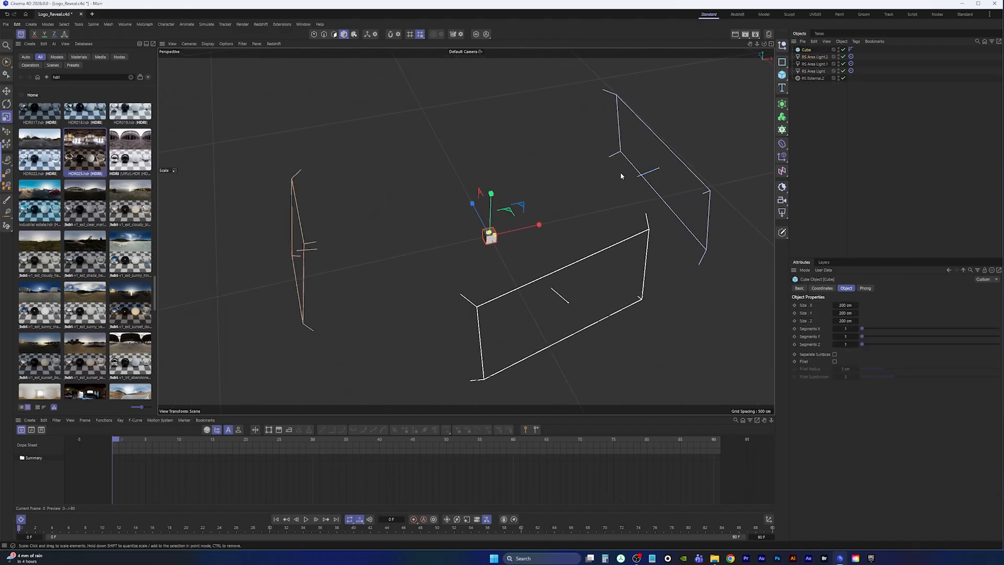
alt+drag(647, 166, 603, 198)
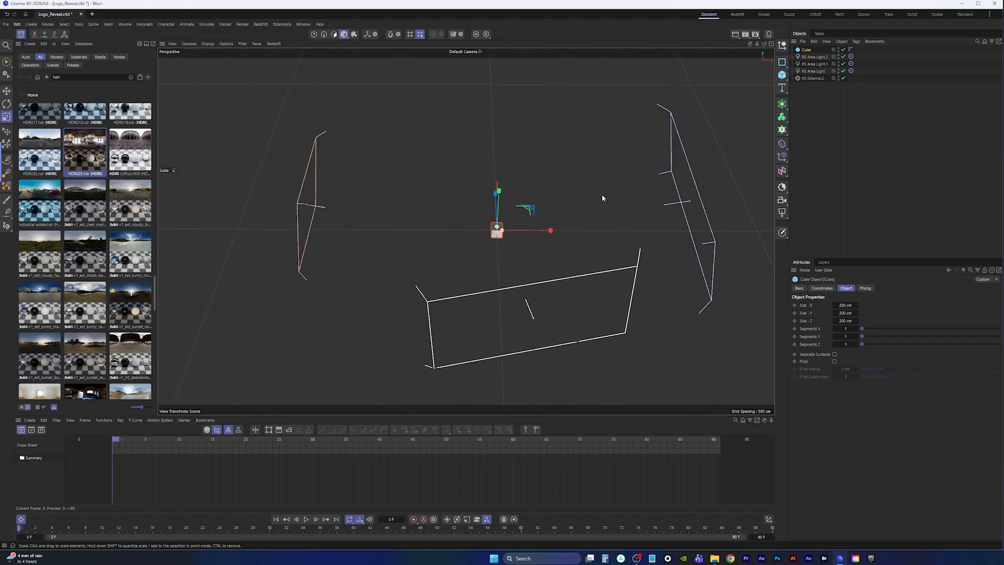
key(Delete)
Inspect the hexadecimal colour value of the bluish RS Area Light.1.
click(812, 57)
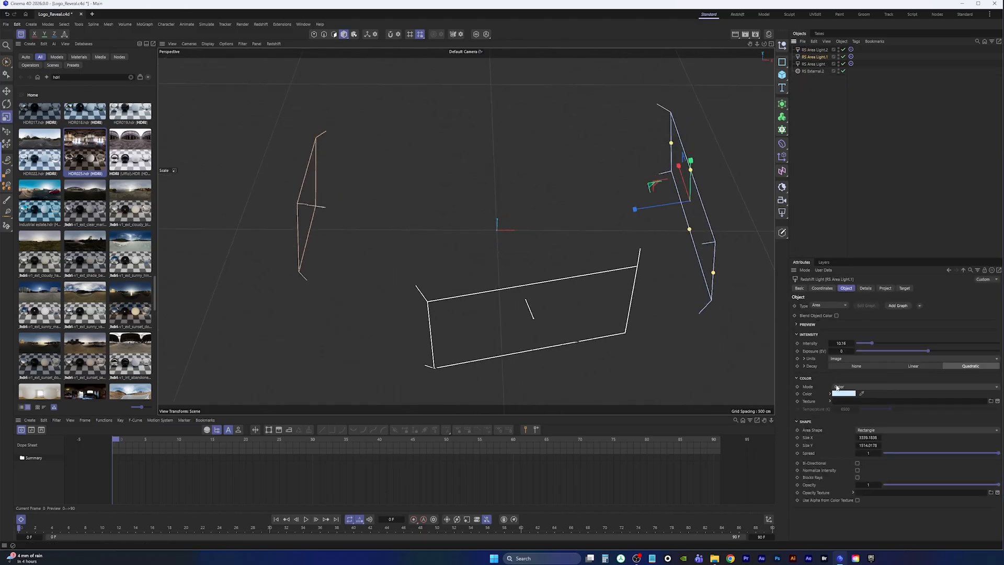
click(843, 393)
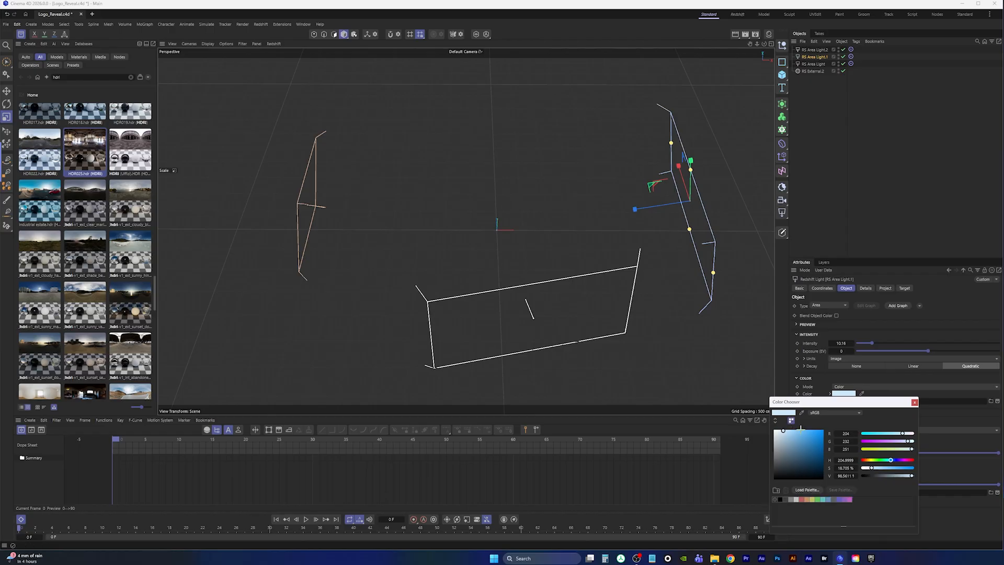
click(778, 422)
click(860, 421)
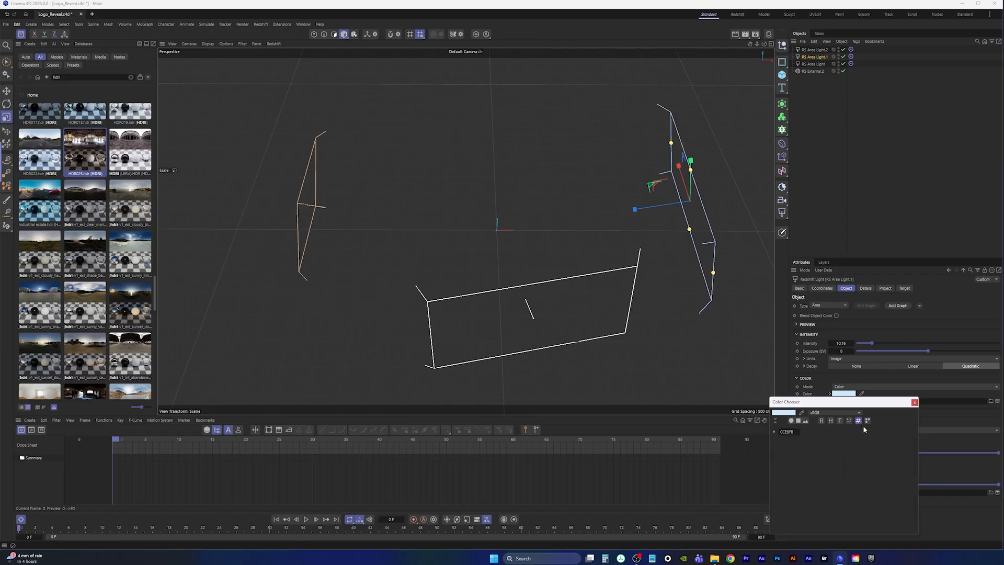
click(789, 432)
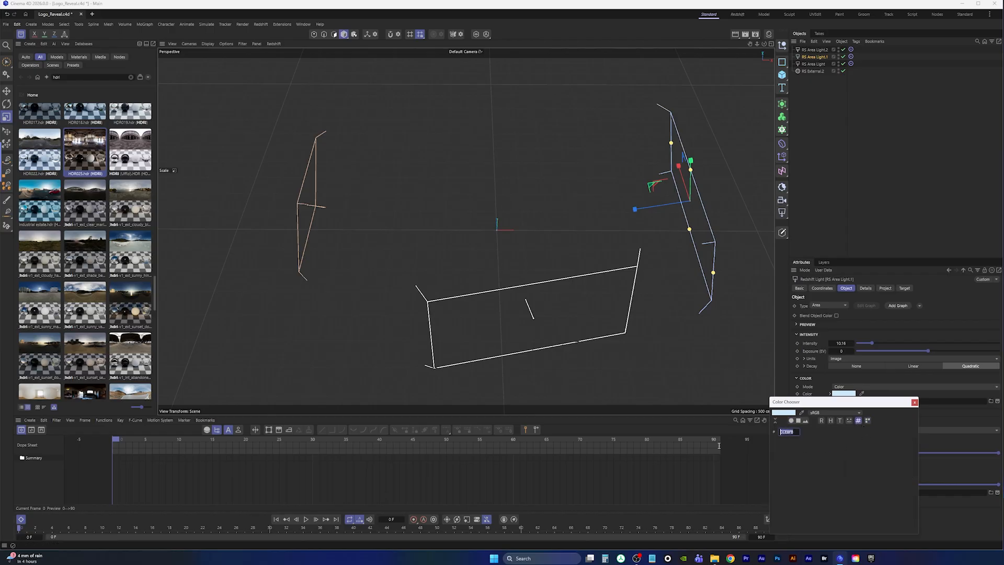
click(914, 402)
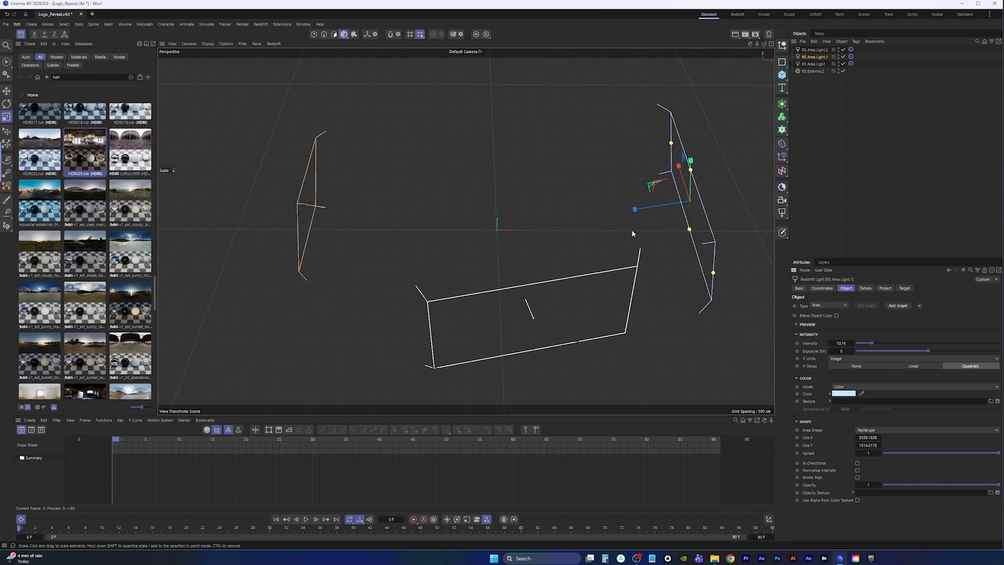
Examine the white RS Area Light.2's intensity, colour and position relative to the scene centre.
alt+drag(743, 198, 534, 319)
click(817, 50)
alt+middle_drag(482, 287, 490, 288)
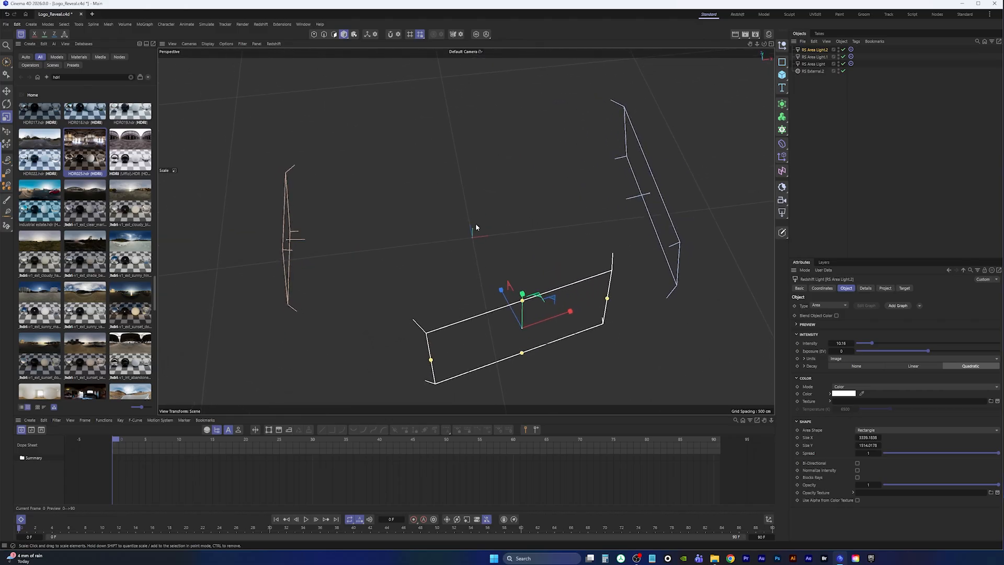
alt+middle_drag(476, 227, 479, 226)
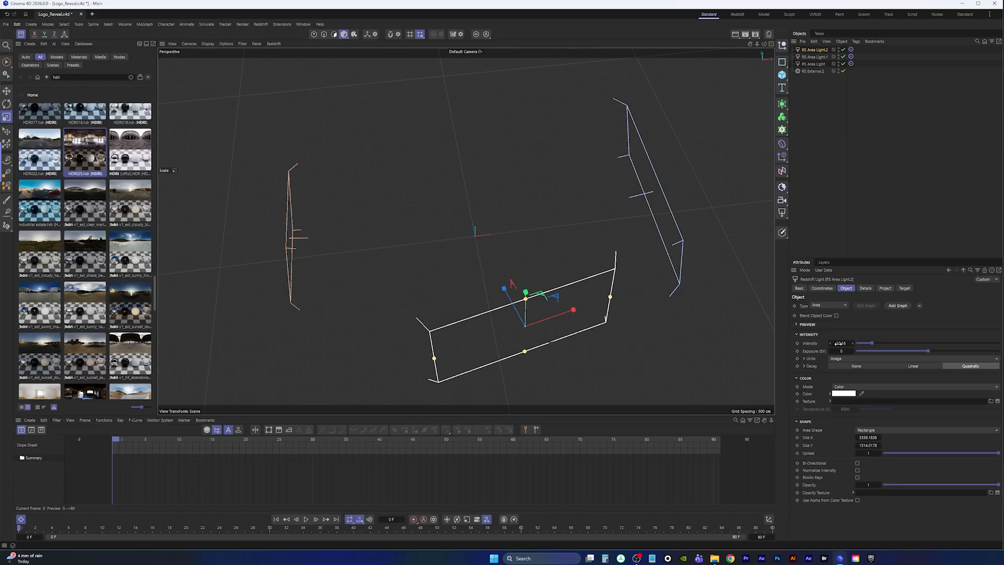
click(814, 102)
alt+middle_drag(463, 248, 463, 231)
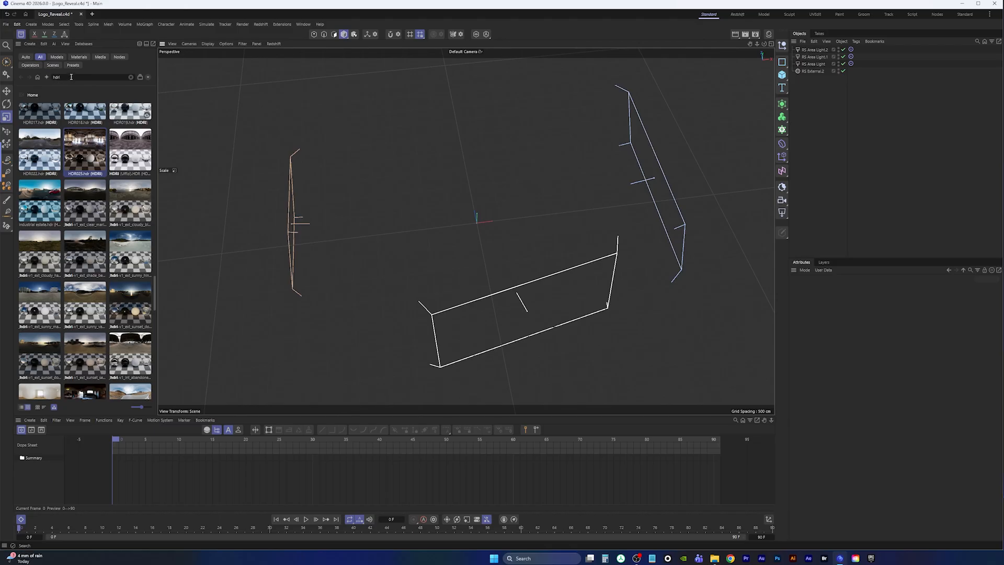
Limit the asset search to models and search for "stones" and for "rocks".
drag(72, 77, 2, 96)
text(stones)
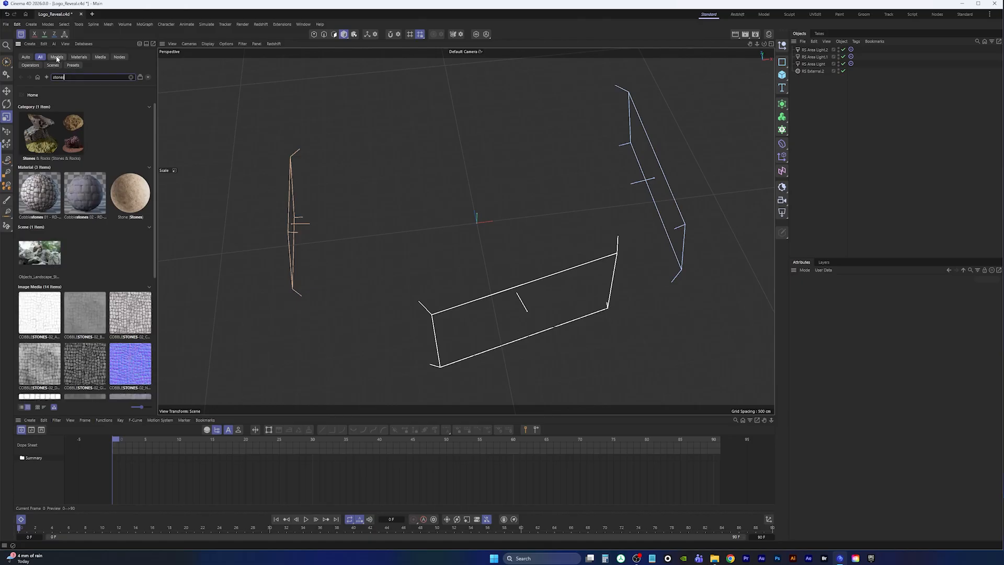
click(57, 57)
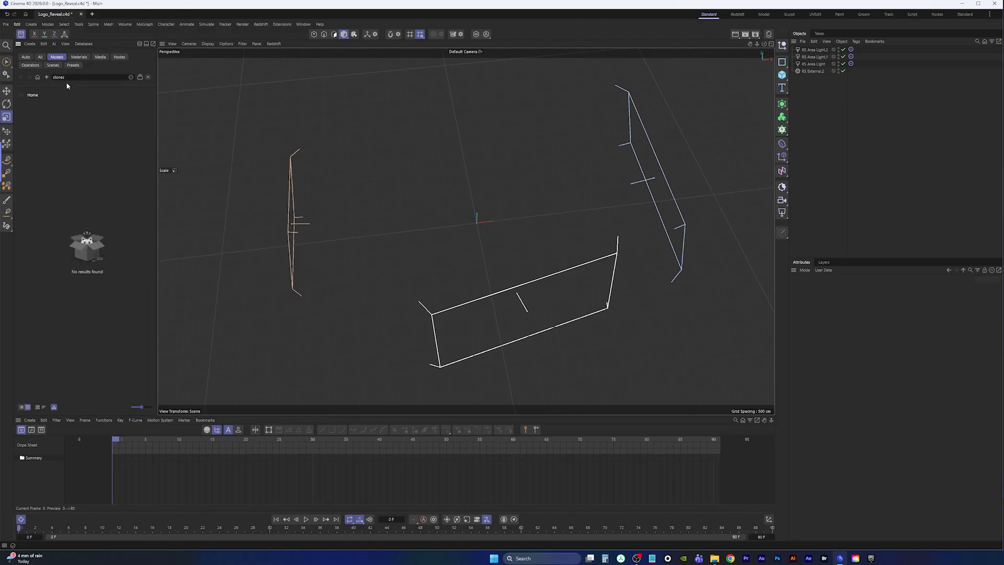
drag(69, 78, 2, 94)
text(rocks)
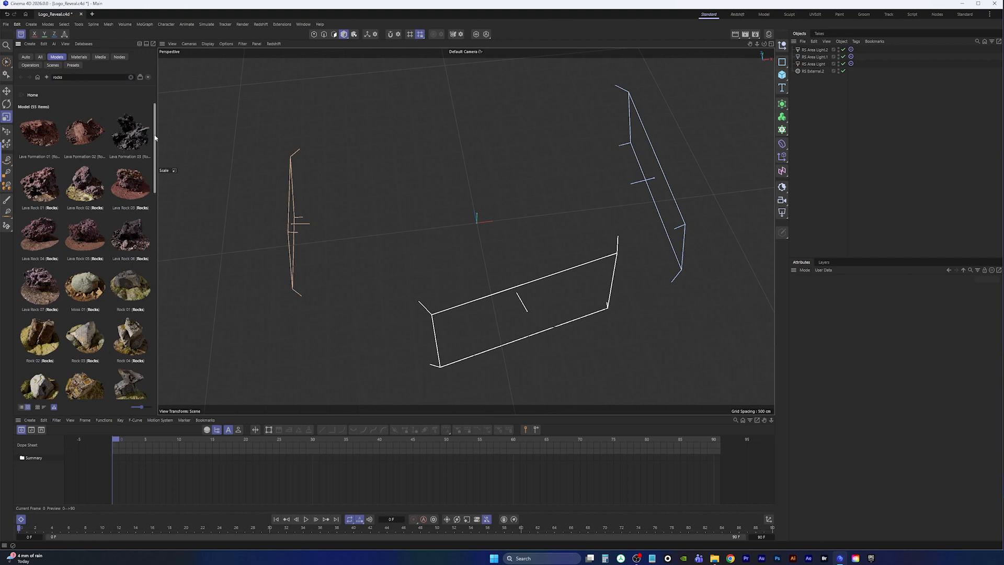
Add the Stone 02 rock model from the asset library to the scene.
drag(153, 137, 173, 299)
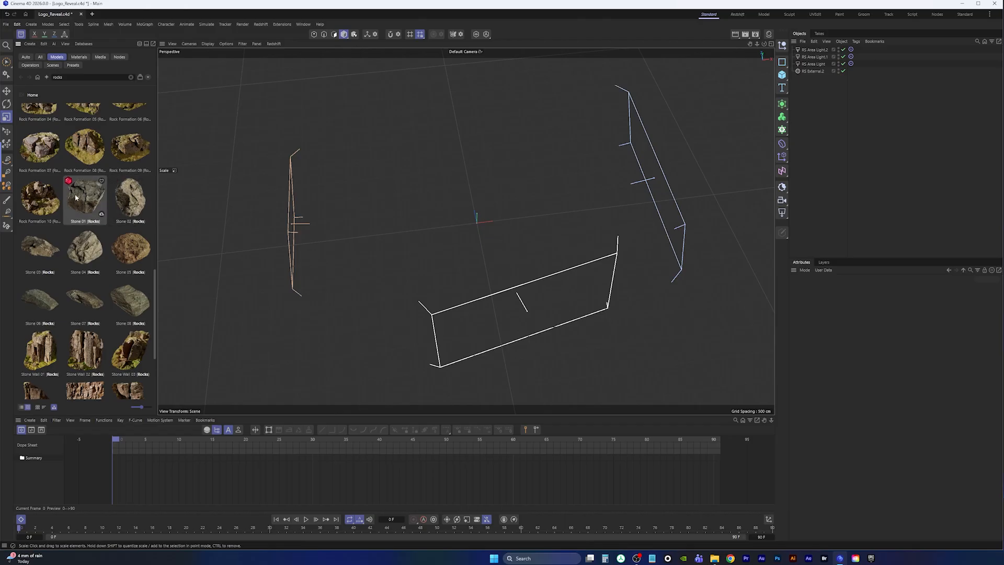
double_click(134, 202)
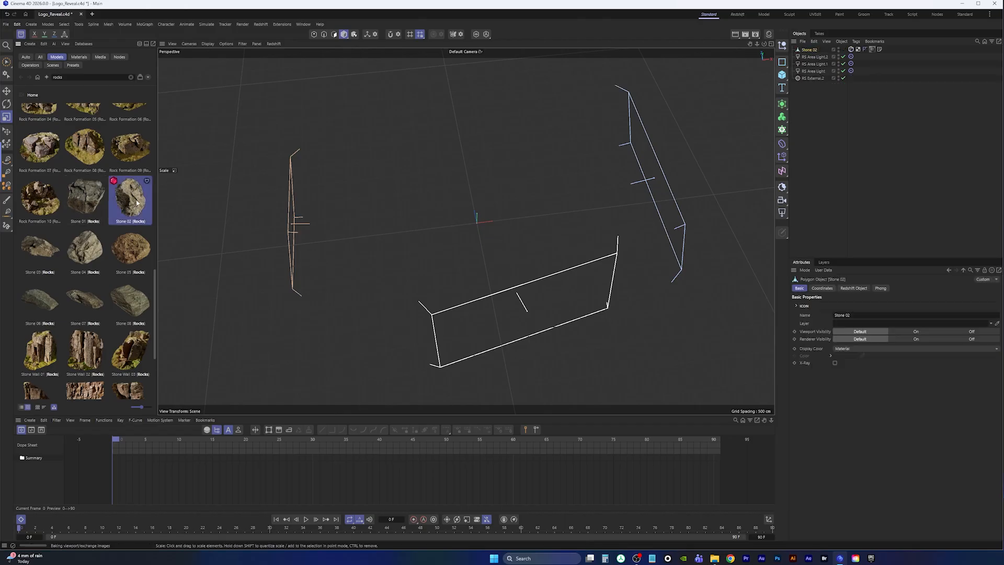
scroll(490, 223, up, 10)
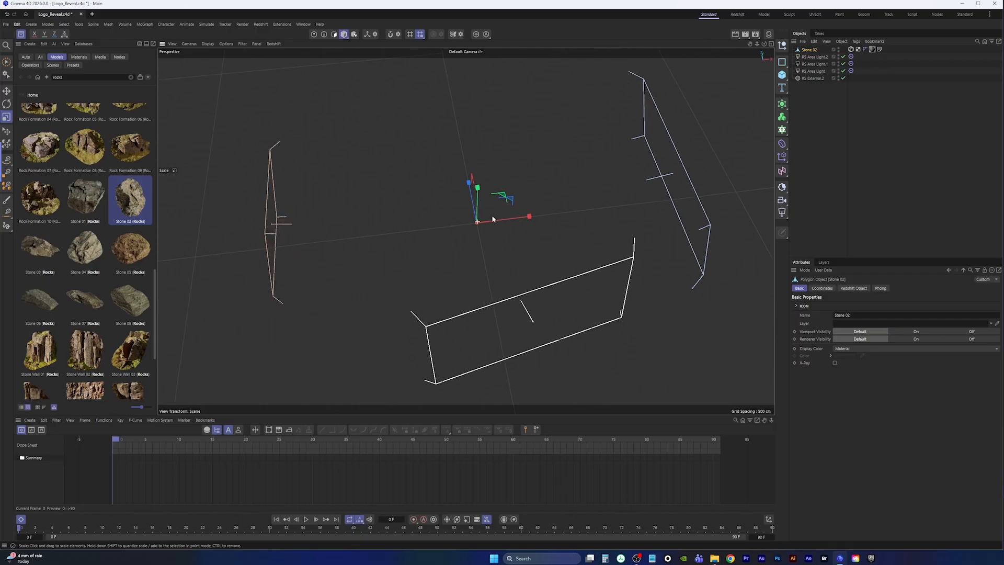
scroll(455, 248, down, 4)
scroll(463, 257, up, 5)
scroll(463, 257, up, 3)
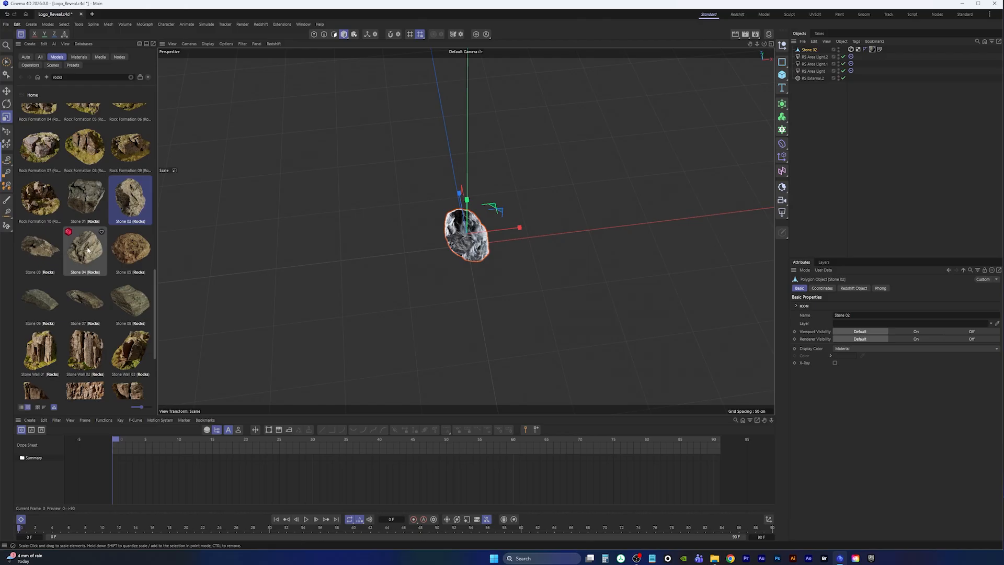
Add the Stone 04, Stone 05, Stone 06 and Stone 07 rock models to the scene and close the asset browser.
double_click(86, 249)
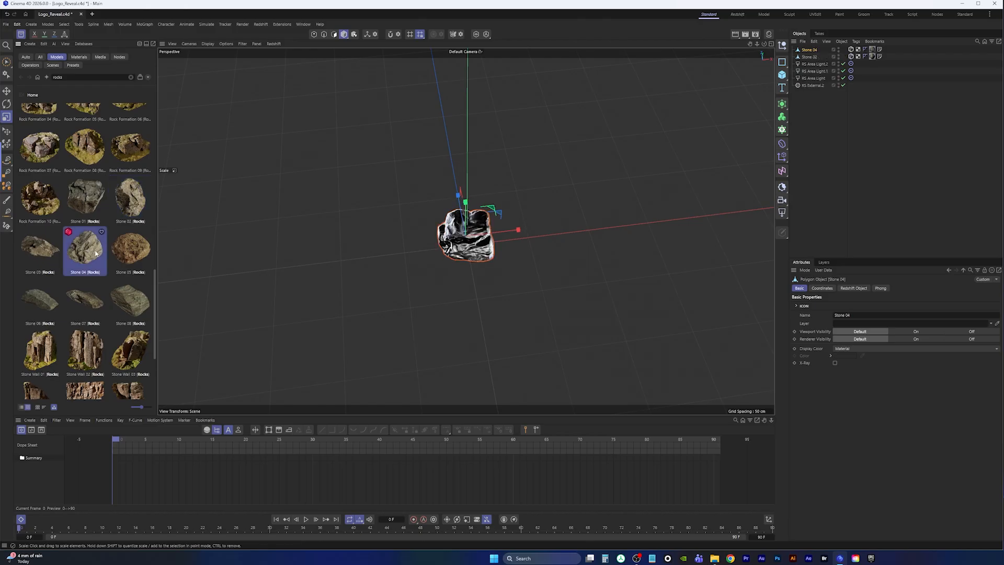
double_click(136, 251)
double_click(40, 300)
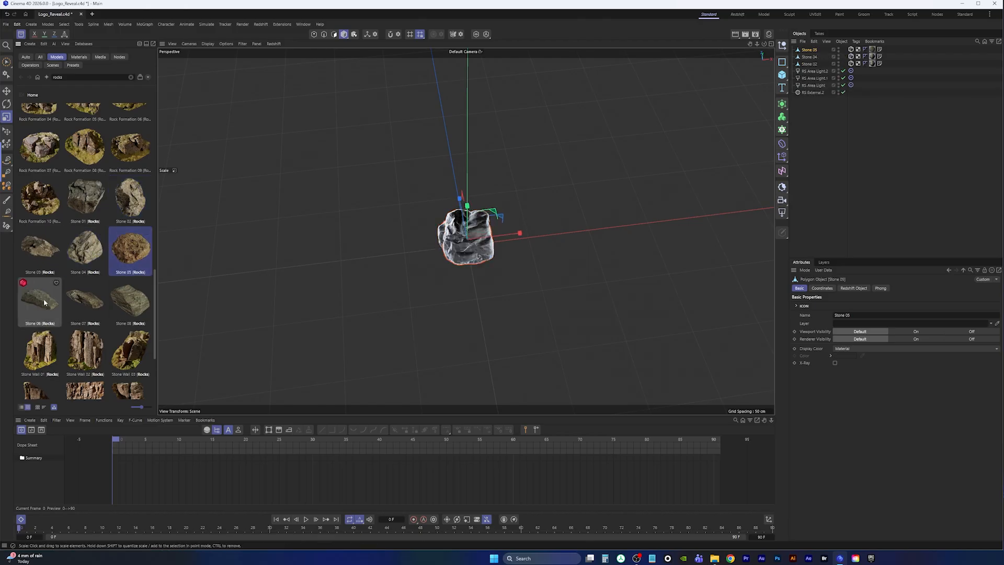
double_click(89, 302)
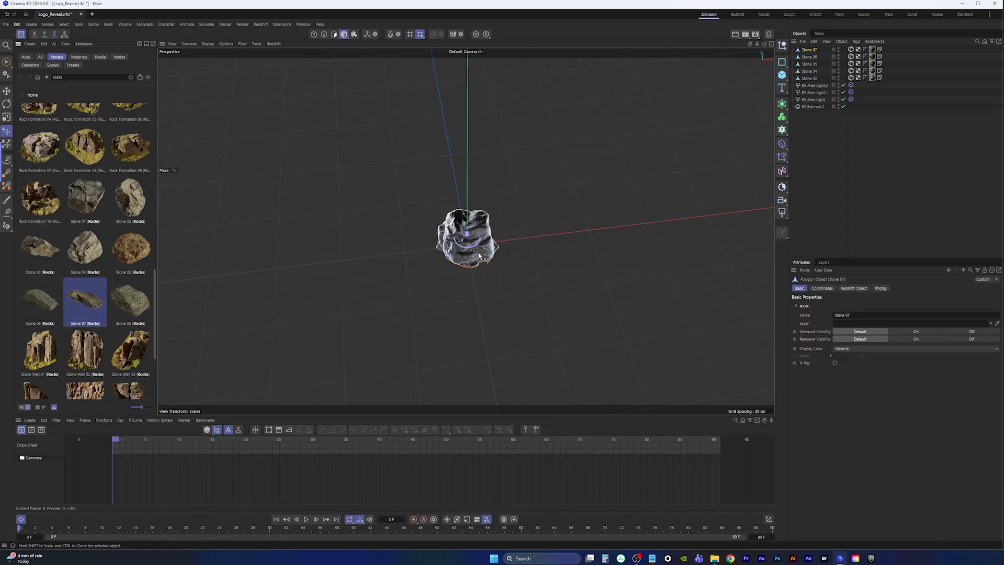
alt+middle_drag(474, 245, 471, 254)
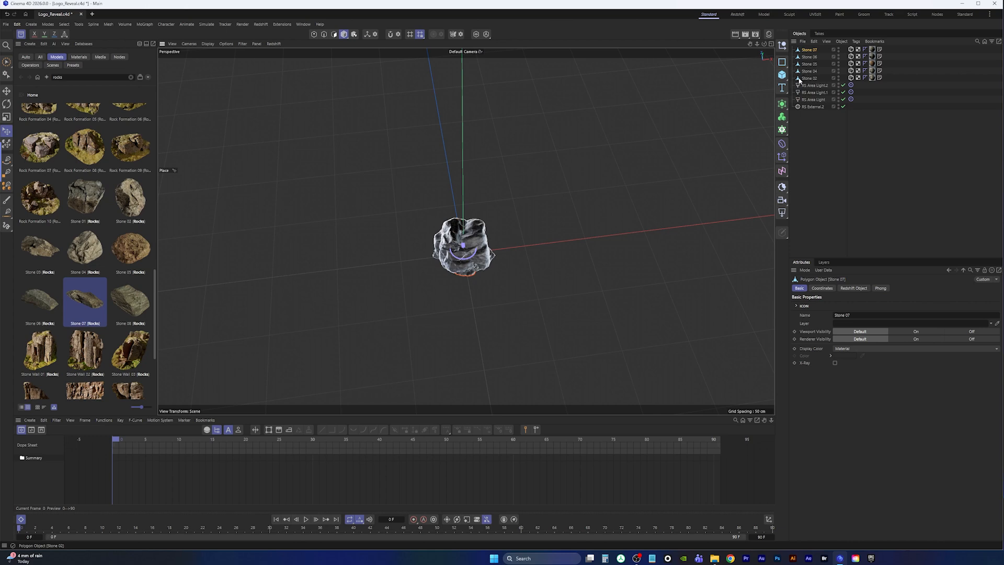
click(20, 35)
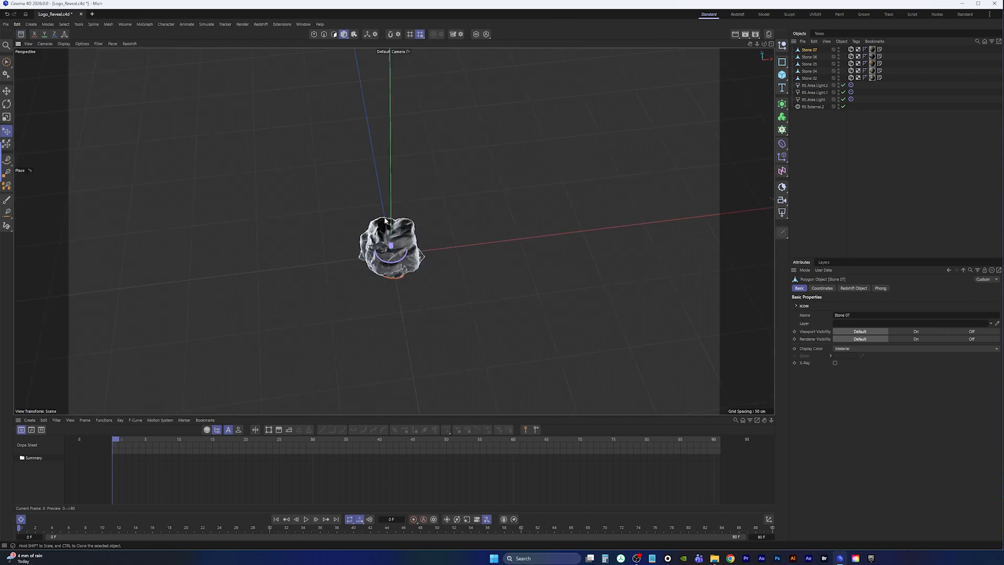
Add a Cloner object to the scene for the stone models.
scroll(334, 291, down, 4)
scroll(384, 251, up, 4)
click(404, 263)
alt+drag(403, 263, 429, 256)
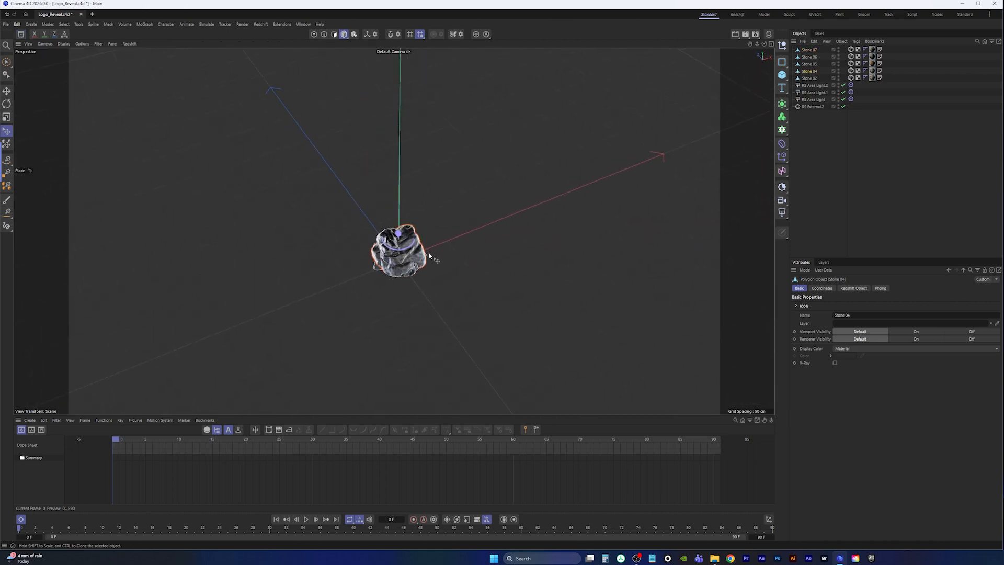
click(808, 79)
click(810, 52)
click(796, 162)
click(784, 127)
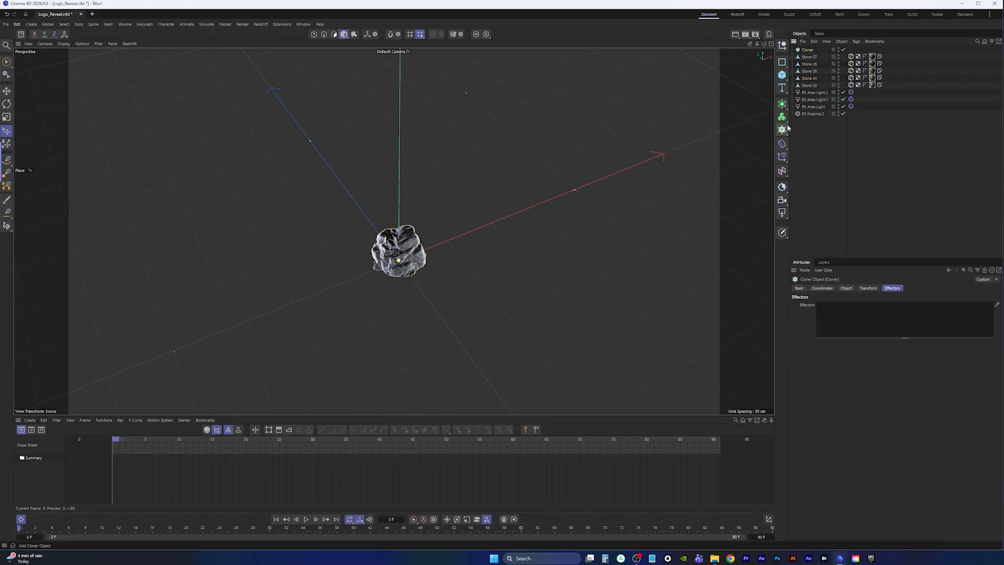
Make all five stone models, from Stone 07 to Stone 02, children of the Cloner.
click(810, 57)
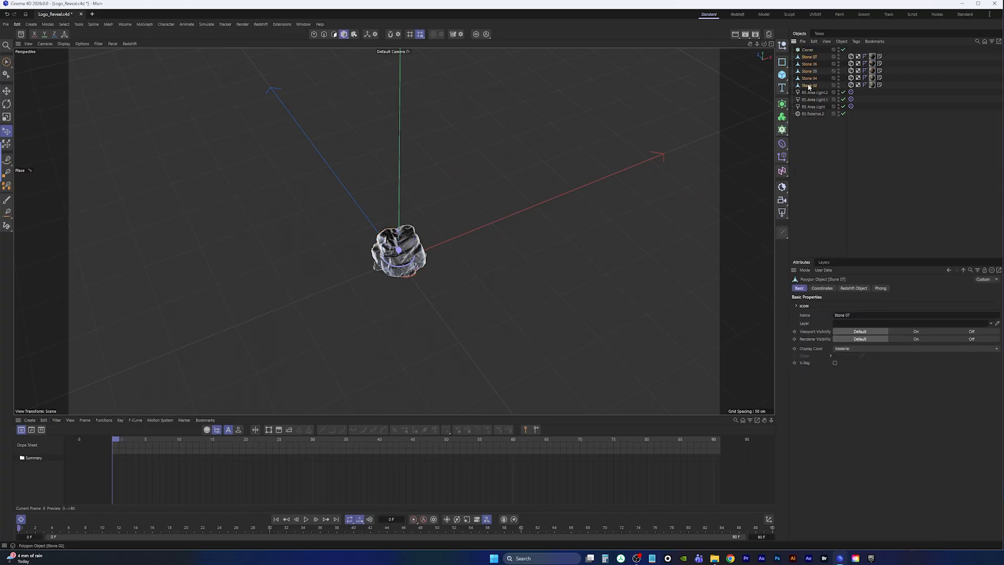
shift+click(809, 86)
drag(811, 58, 808, 50)
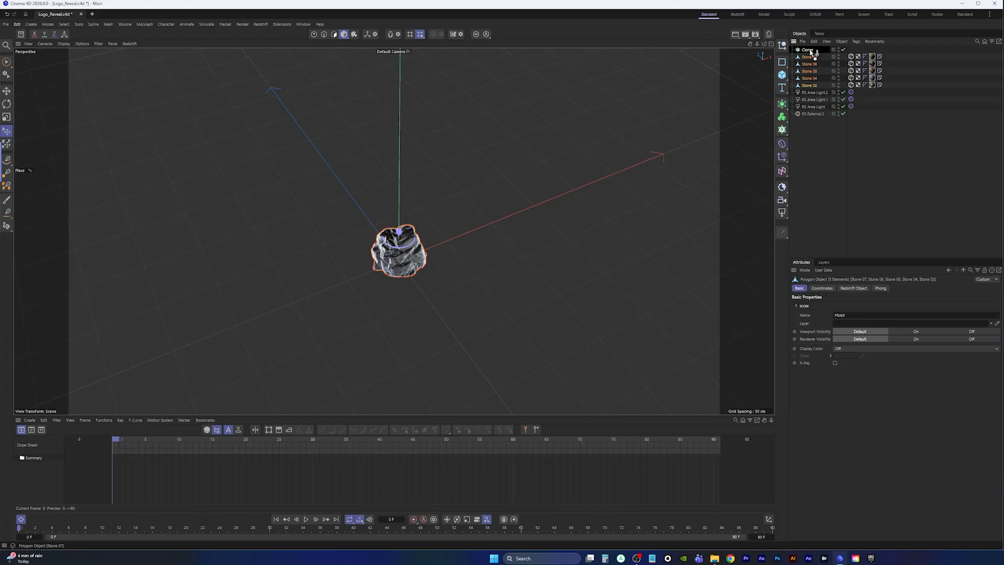
alt+right_drag(422, 255, 342, 325)
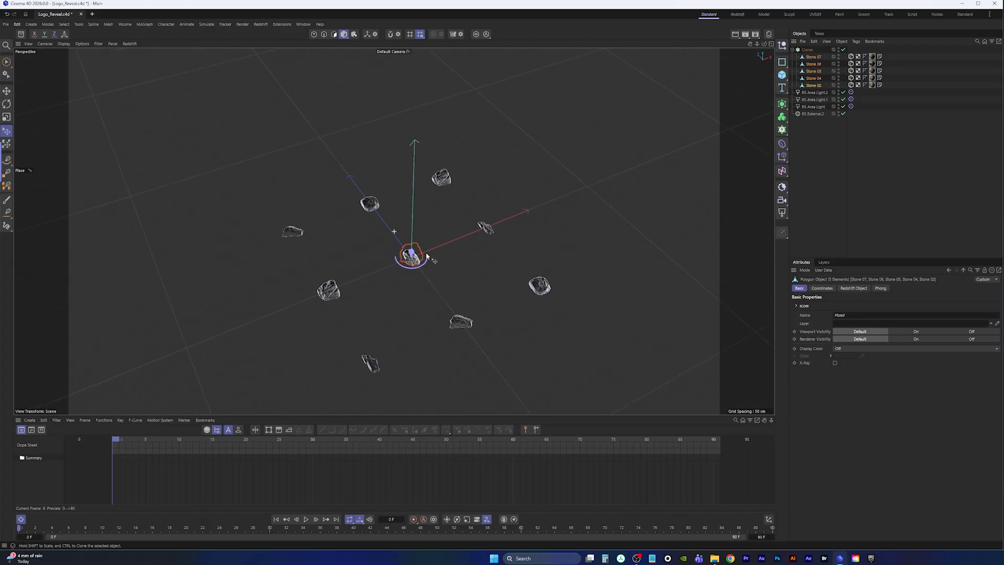
alt+middle_drag(426, 252, 442, 234)
mouse_move(442, 234)
alt+mouse_down()
mouse_move(421, 237)
mouse_move(431, 241)
alt+mouse_up()
alt+middle_drag(438, 241, 437, 227)
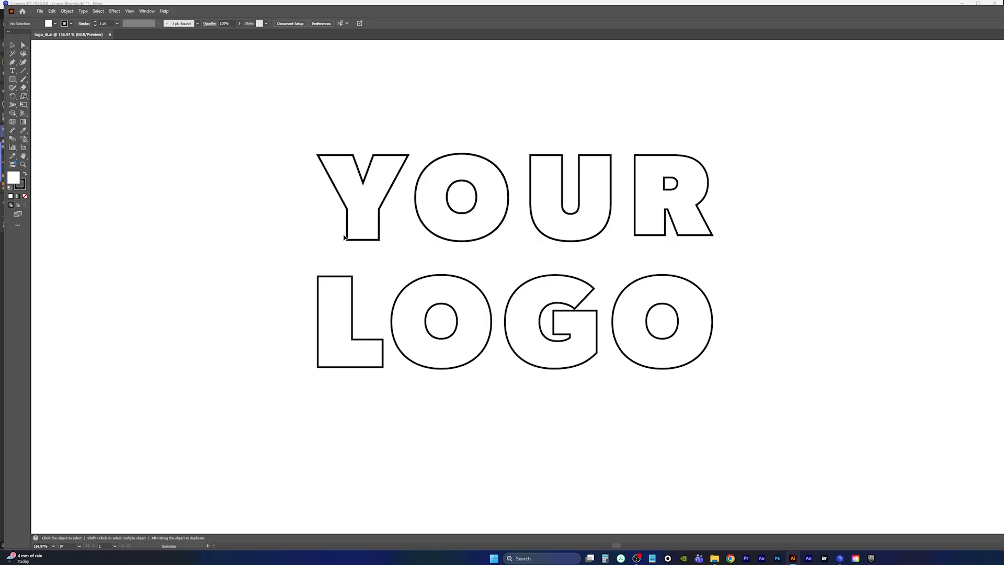
Examine the outlined YOUR LOGO lettering in Illustrator, and close Illustrator to return to Cinema 4D.
drag(848, 426, 249, 108)
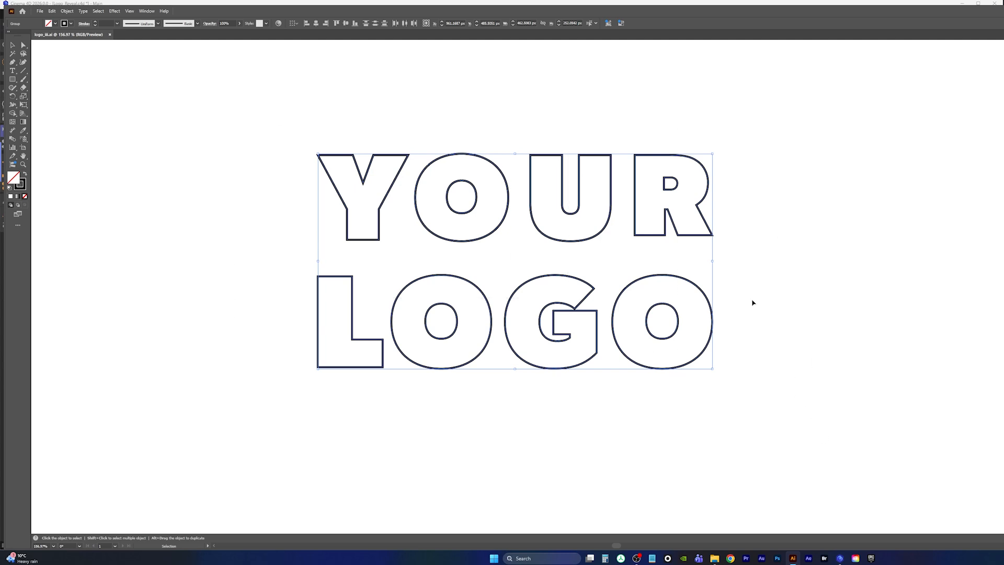
alt+scroll(314, 151, down, 5)
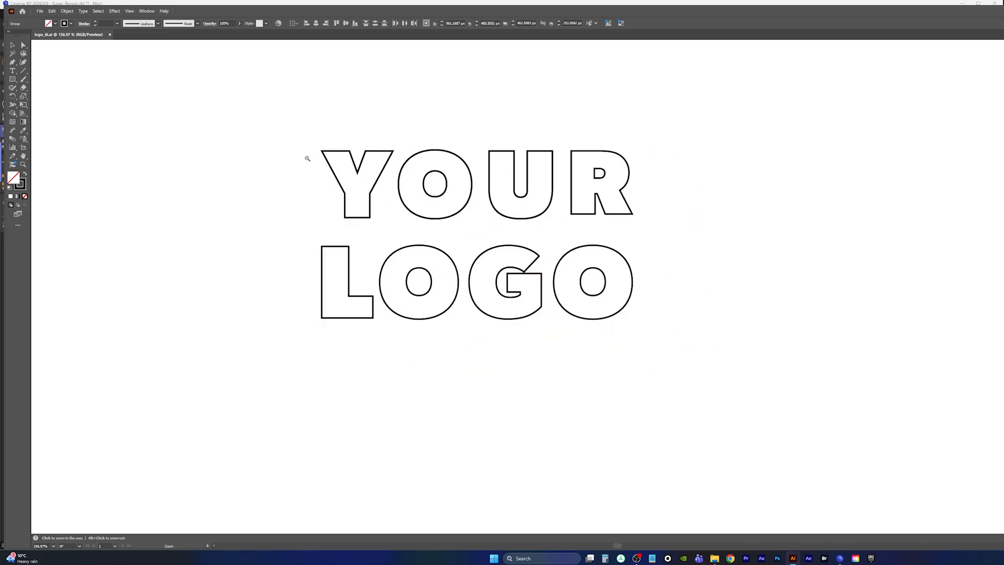
drag(305, 191, 324, 235)
alt+scroll(450, 262, up, 6)
drag(576, 261, 601, 263)
alt+scroll(633, 282, down, 3)
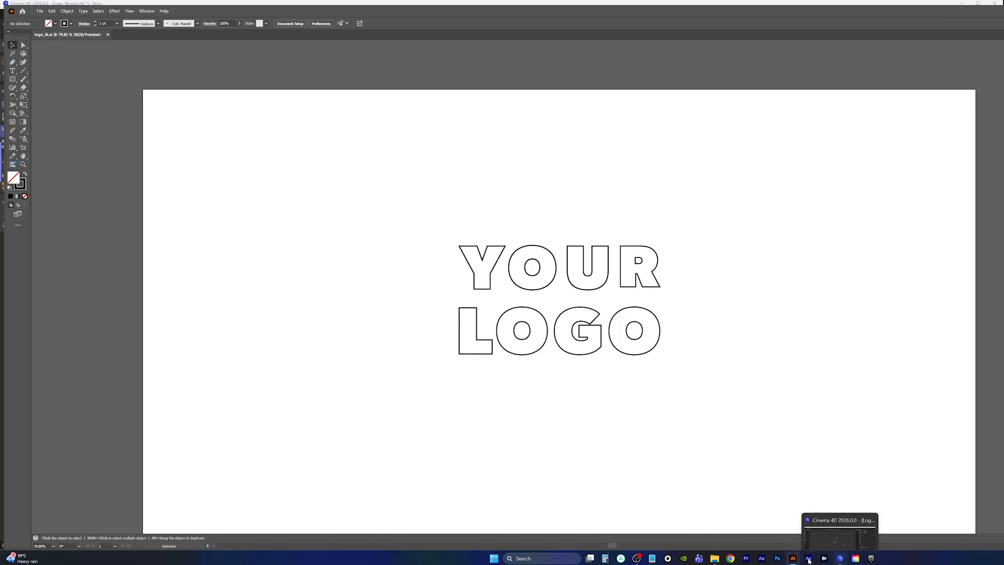
right_click(793, 559)
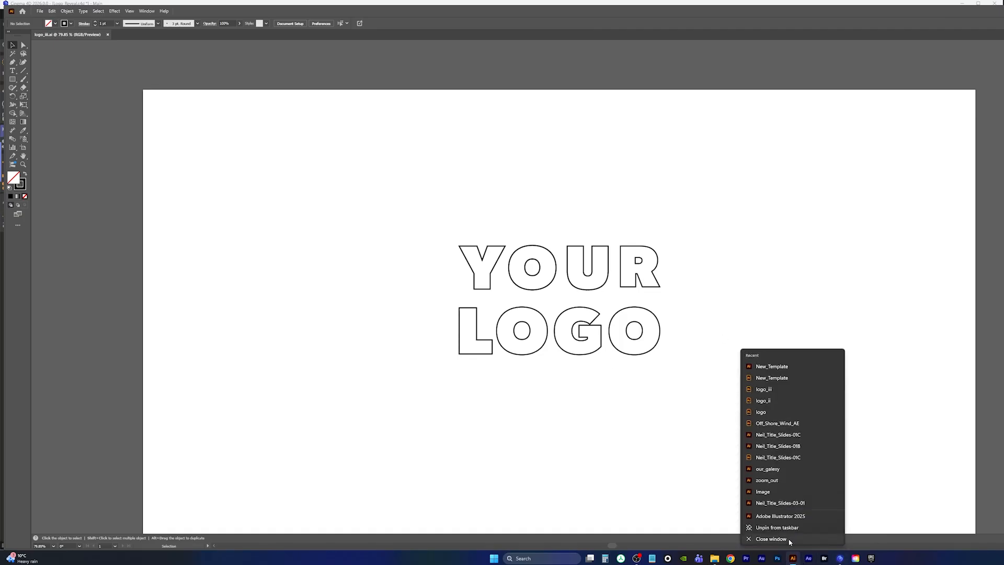
click(771, 539)
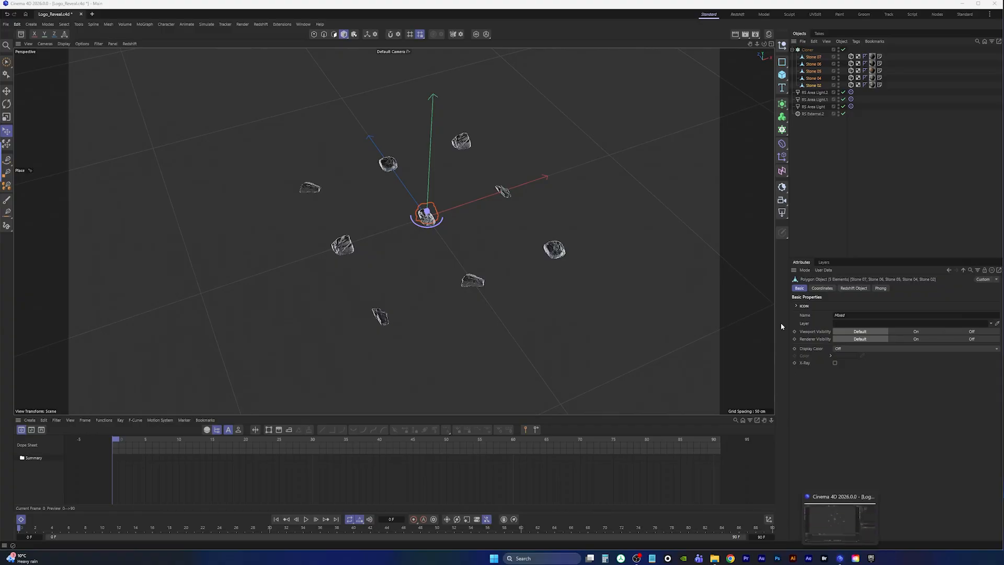
Merge the Illustrator file logo_iii into the scene as a vector object, using the default import settings.
click(802, 41)
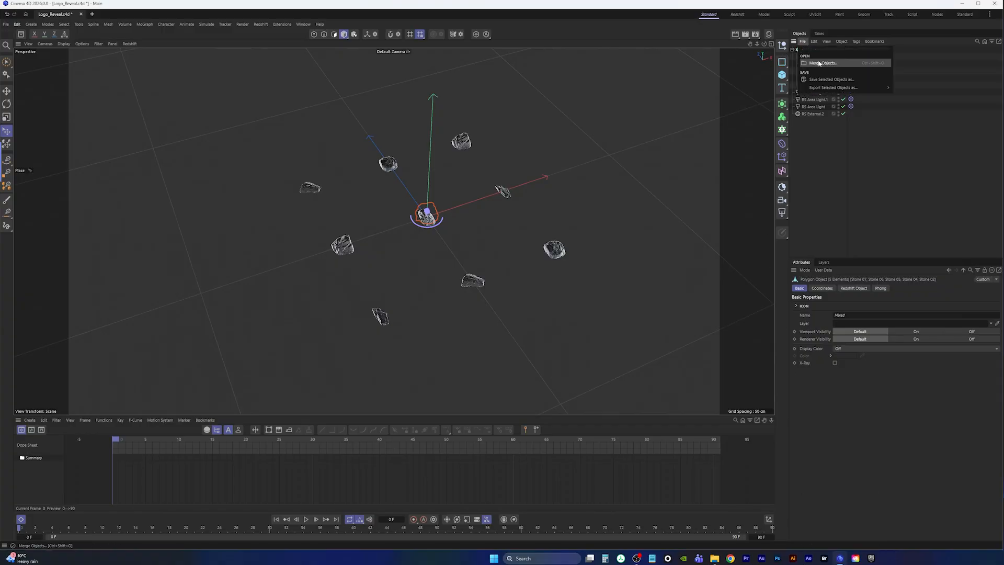
click(820, 63)
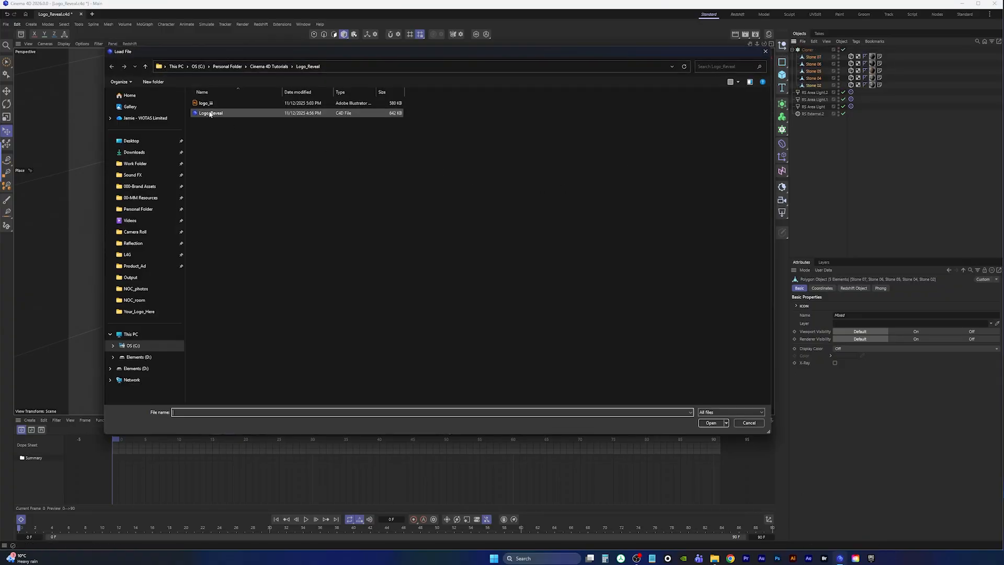
click(211, 104)
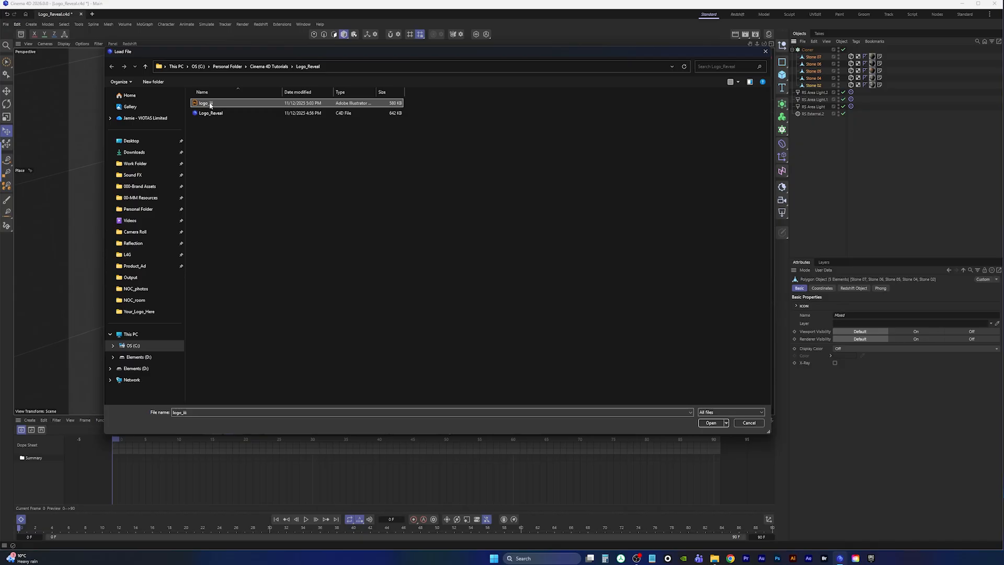
double_click(210, 104)
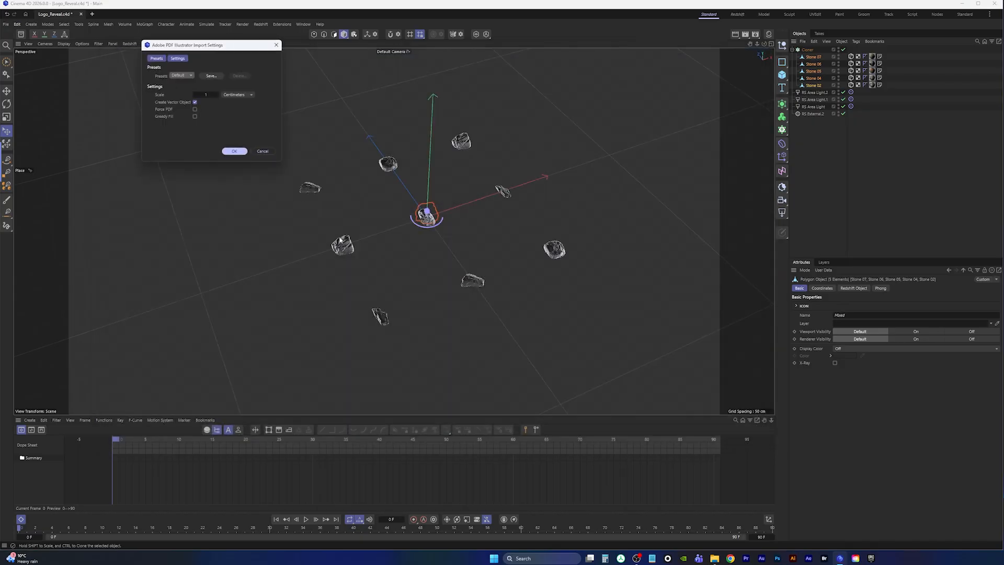
click(235, 152)
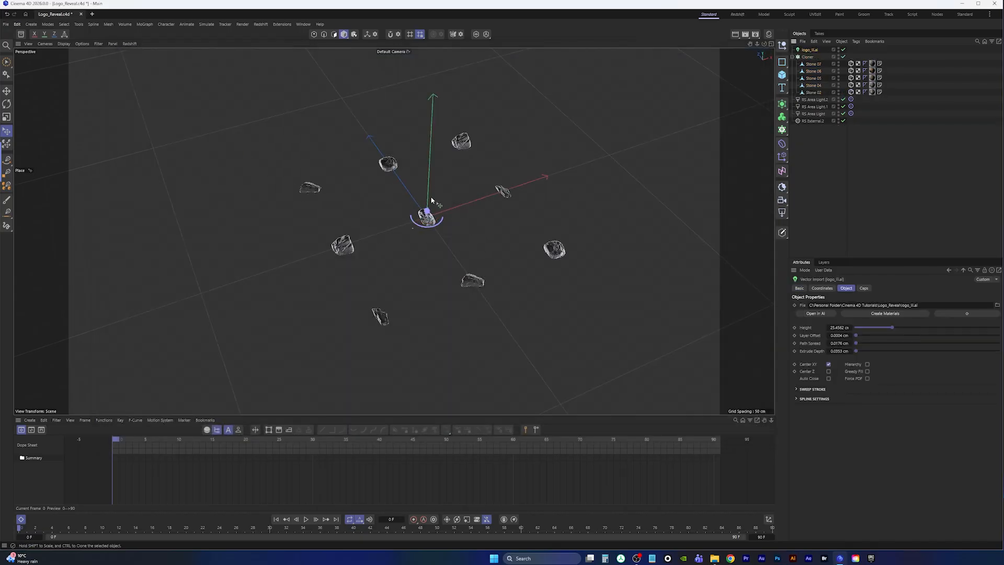
Scale the imported logo up uniformly to a height of about 4200 cm so it extends beyond the cloned stones.
key(t)
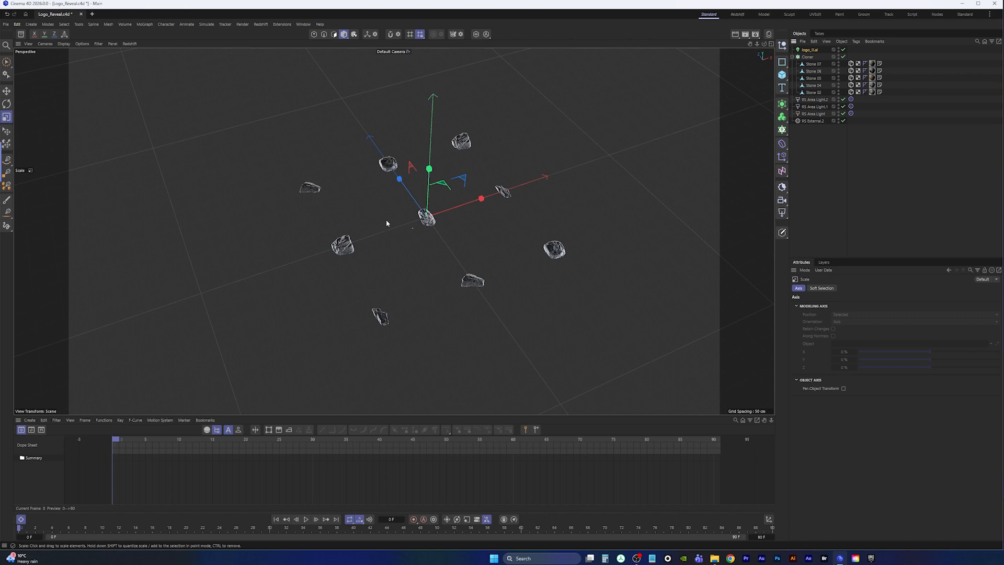
drag(387, 223, 451, 221)
drag(564, 175, 375, 275)
scroll(430, 256, down, 3)
scroll(430, 256, down, 5)
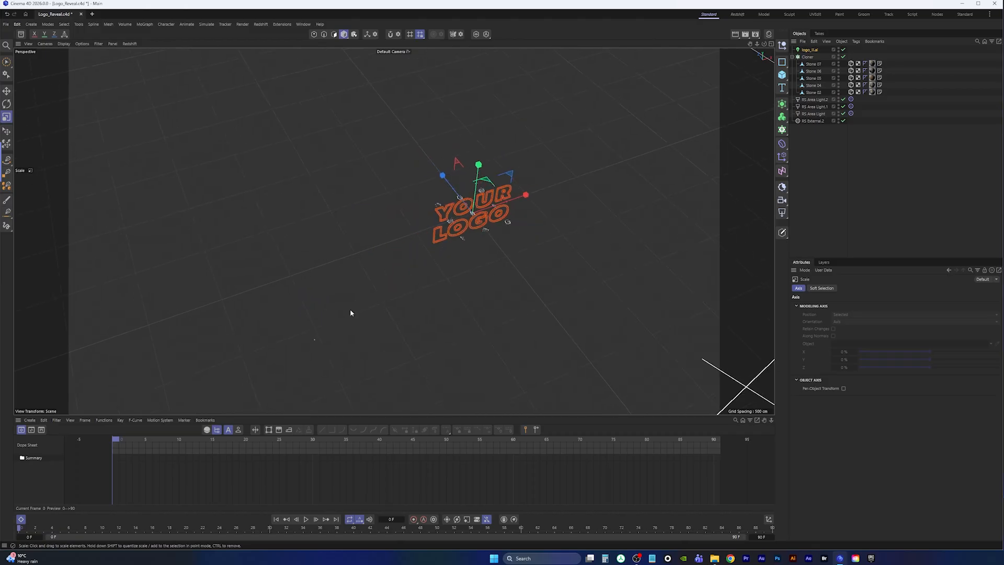
drag(522, 218, 460, 260)
scroll(464, 253, up, 2)
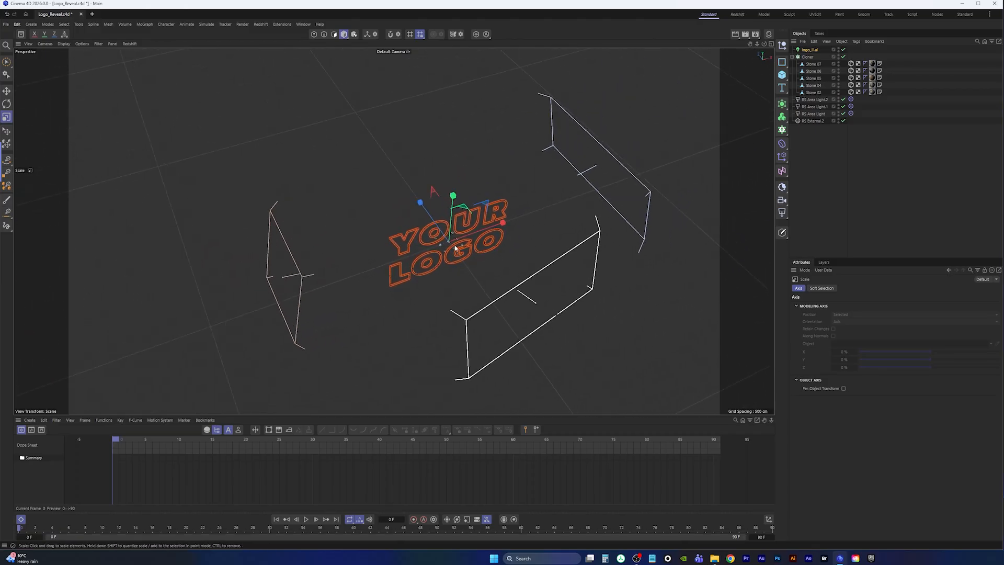
scroll(457, 262, down, 1)
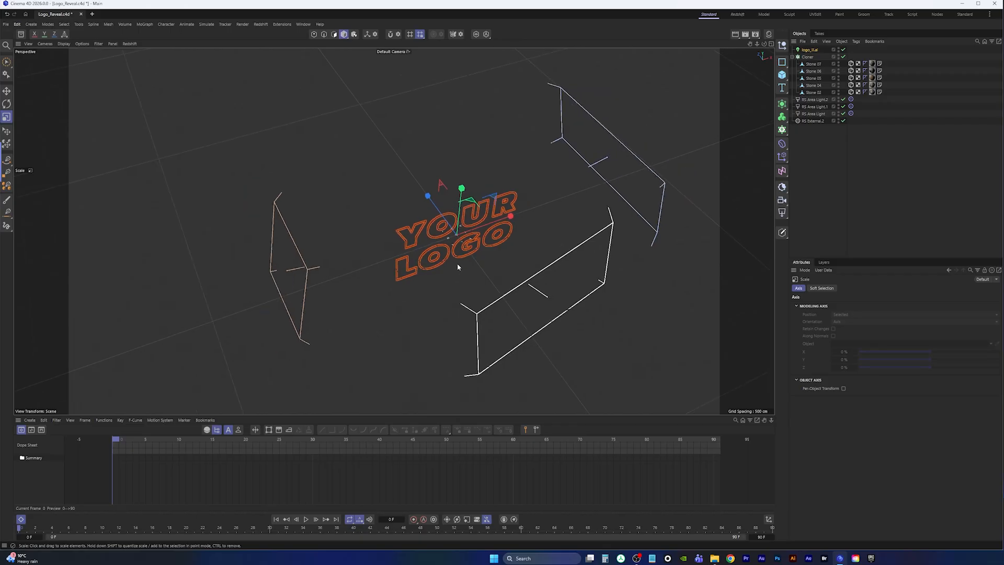
Rotate the logo to a pitch of -90° so that it lies flat on the ground plane.
key(r)
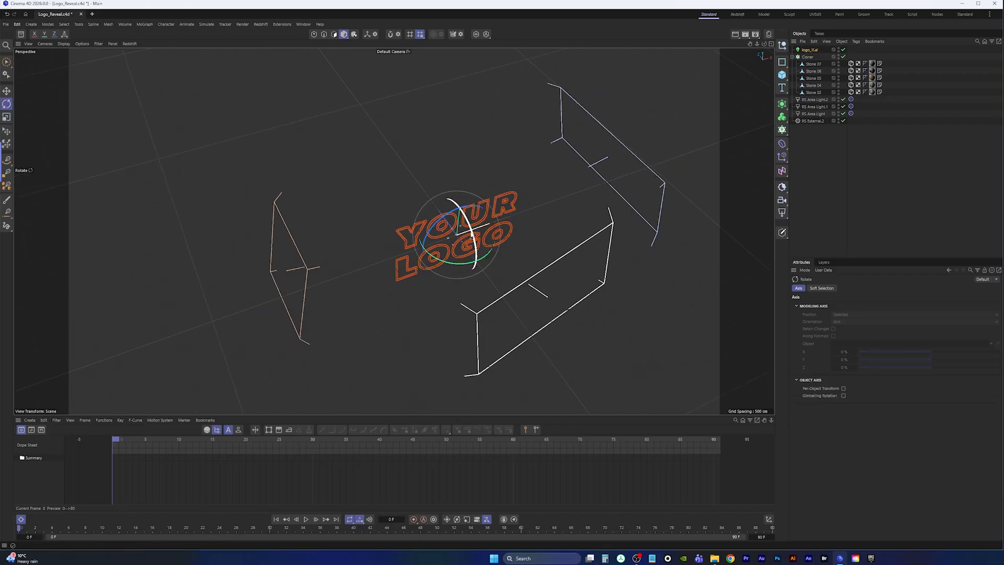
drag(448, 199, 441, 195)
click(809, 49)
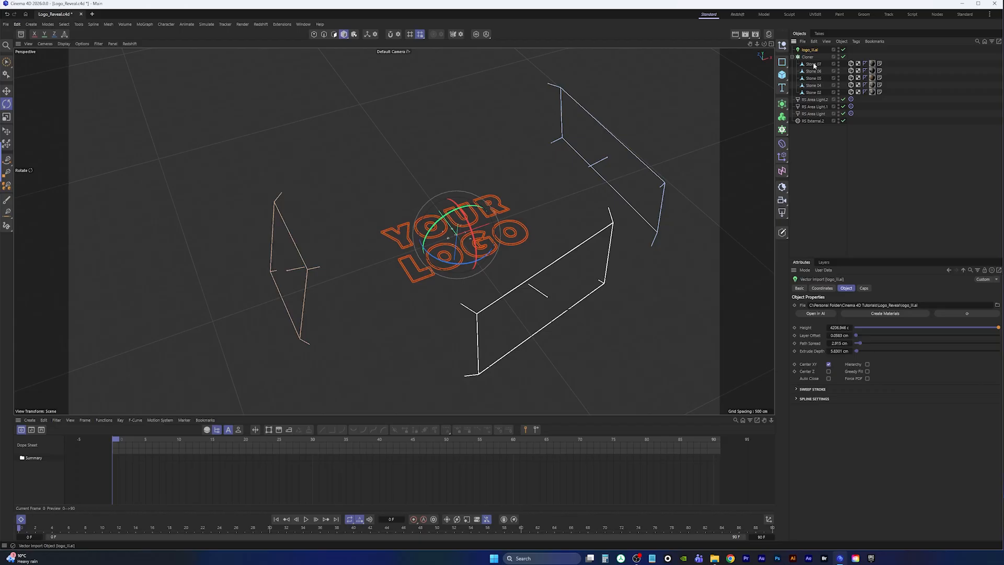
click(830, 290)
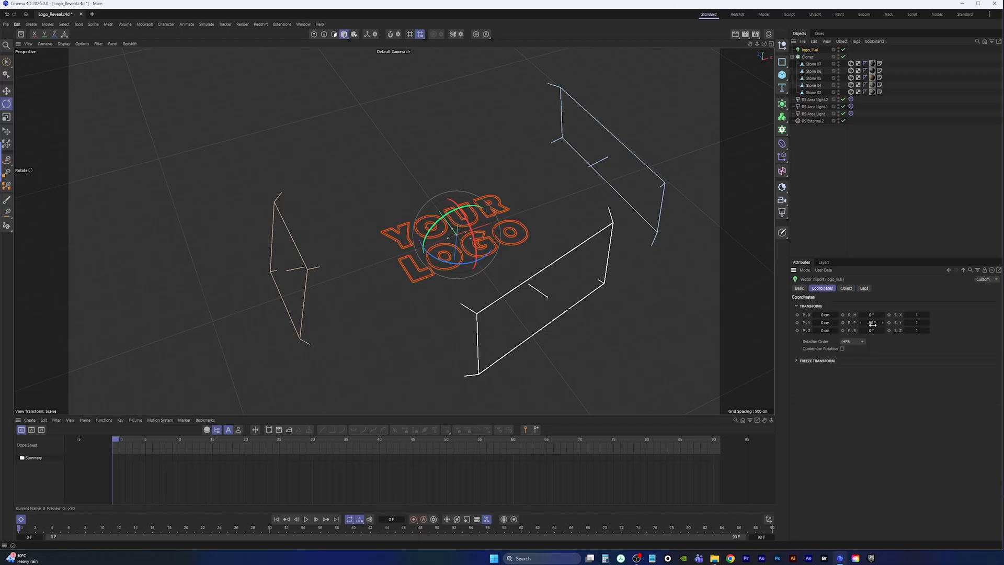
alt+middle_drag(467, 243, 502, 211)
alt+right_drag(502, 211, 562, 171)
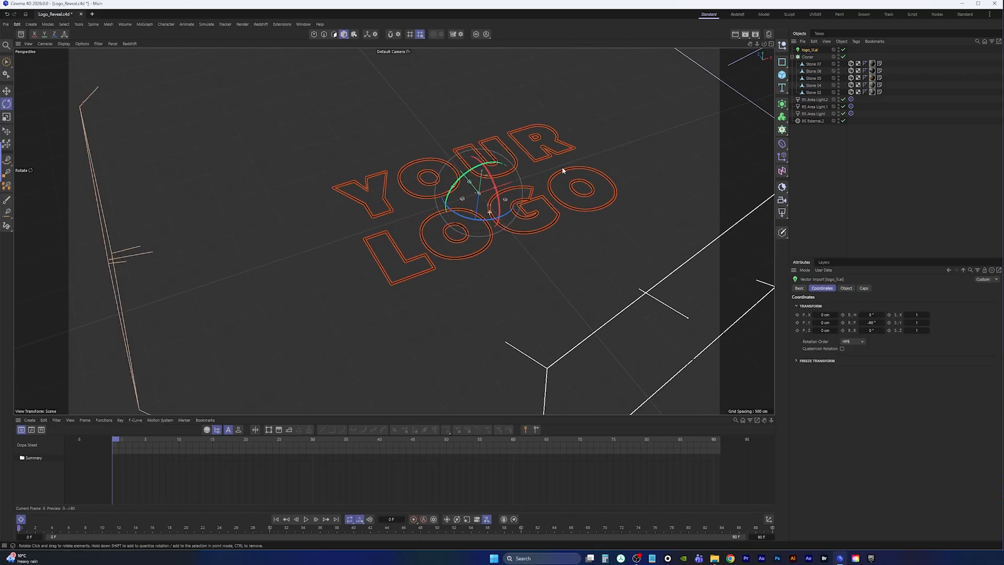
alt+drag(563, 170, 507, 251)
alt+right_drag(508, 251, 549, 209)
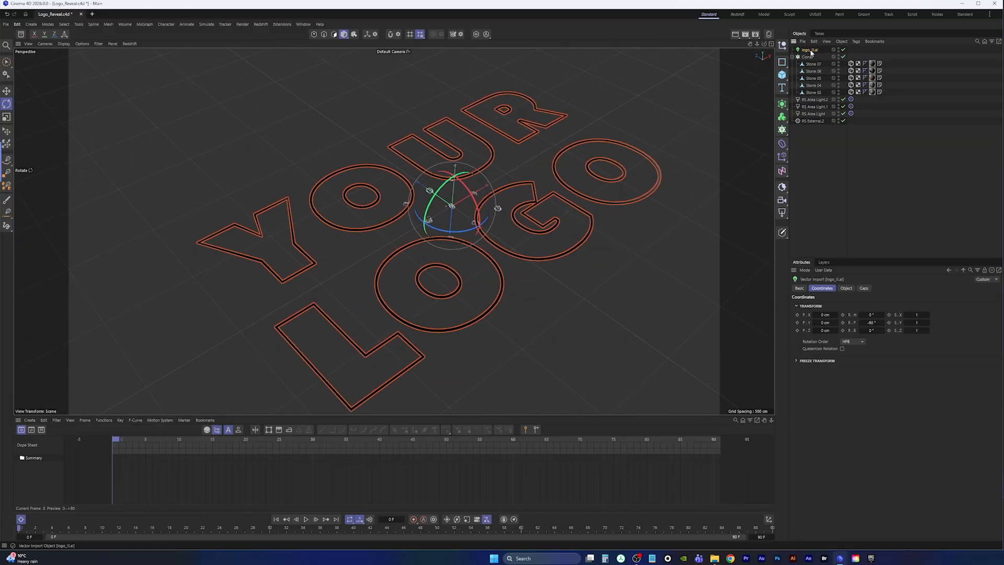
Set the logo's layer offset and path spread to 0 cm and its extrude depth to 0.01 cm, and deselect it.
click(847, 288)
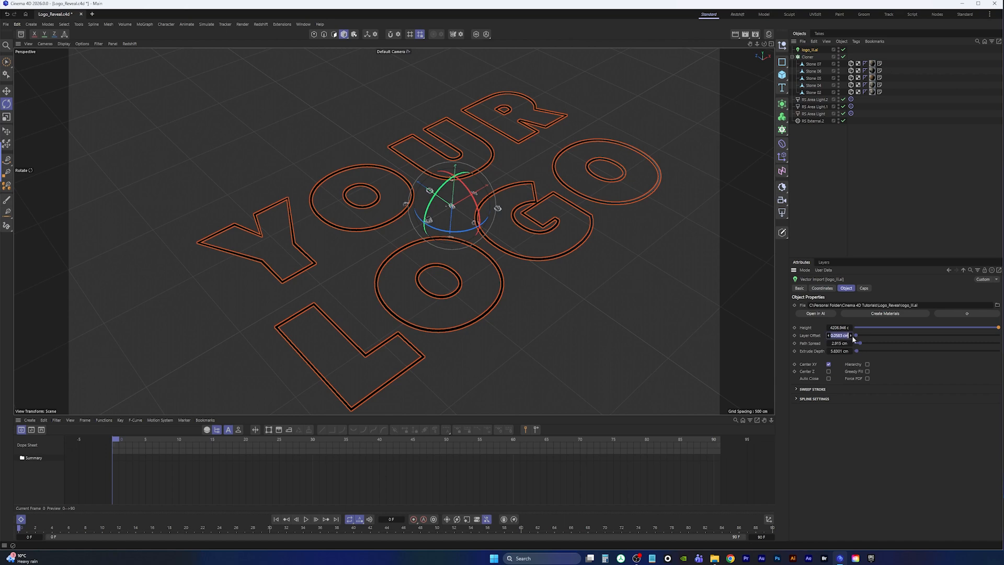
key(Return)
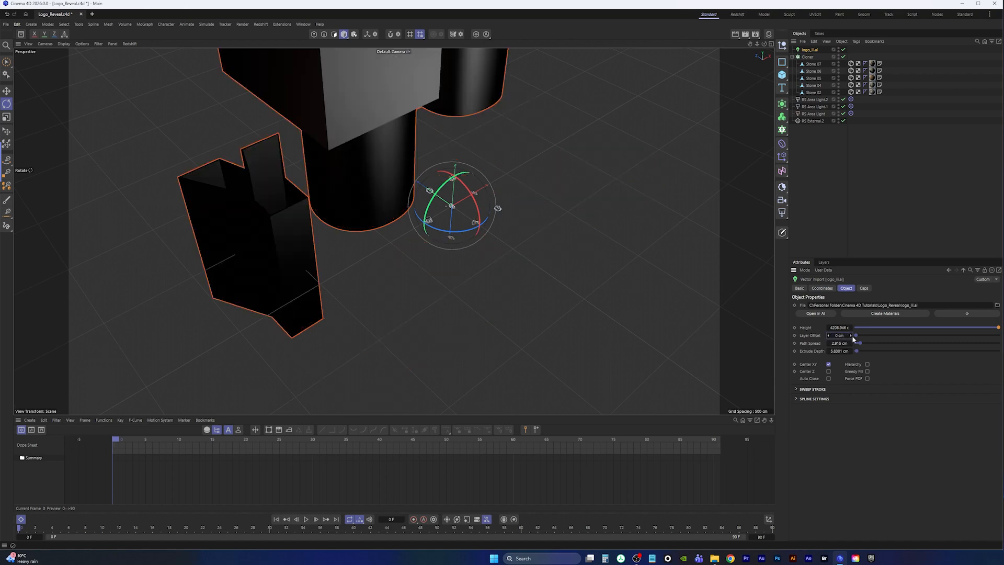
click(841, 344)
text(0)
key(Return)
click(840, 351)
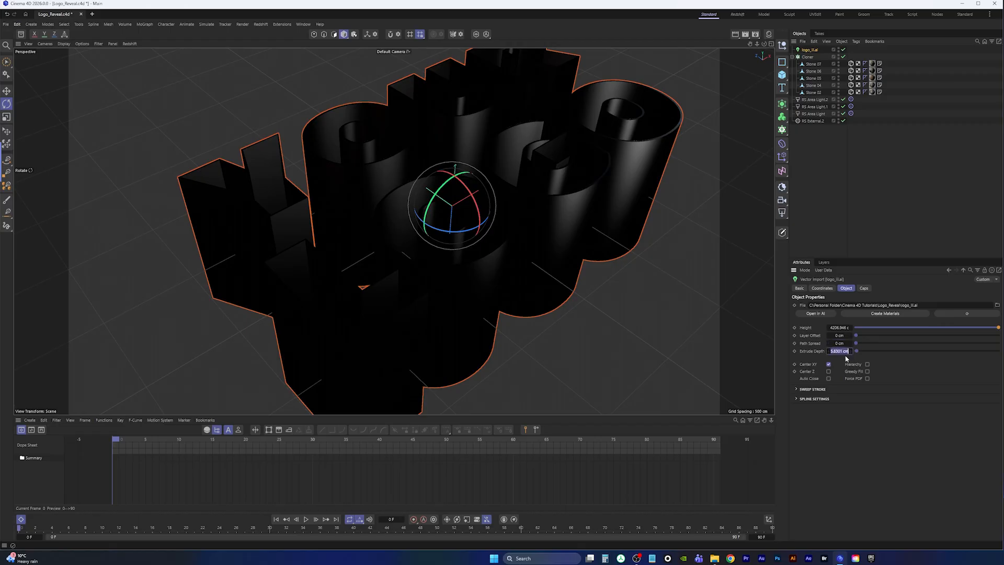
text(0.01)
key(Return)
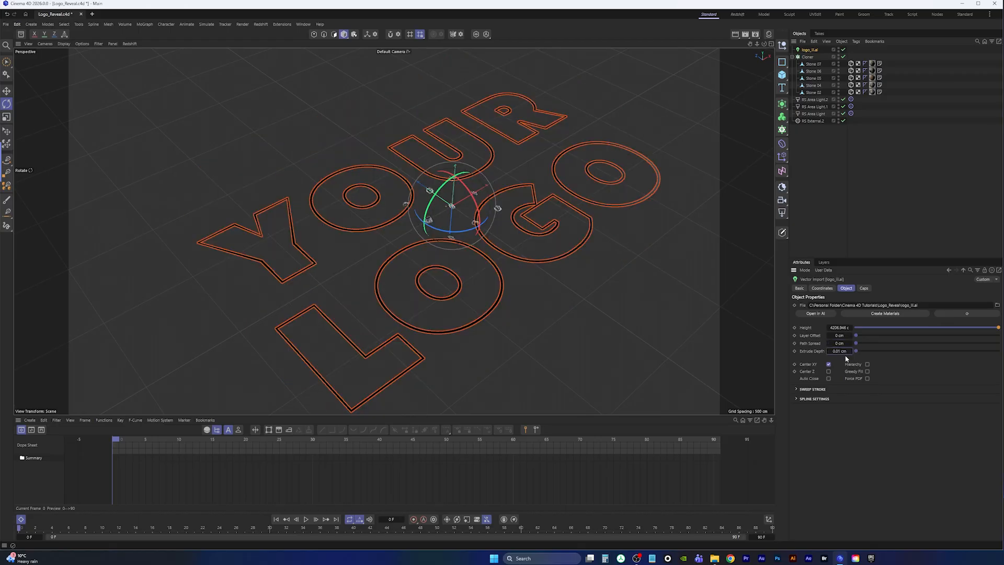
alt+drag(469, 248, 482, 213)
click(814, 150)
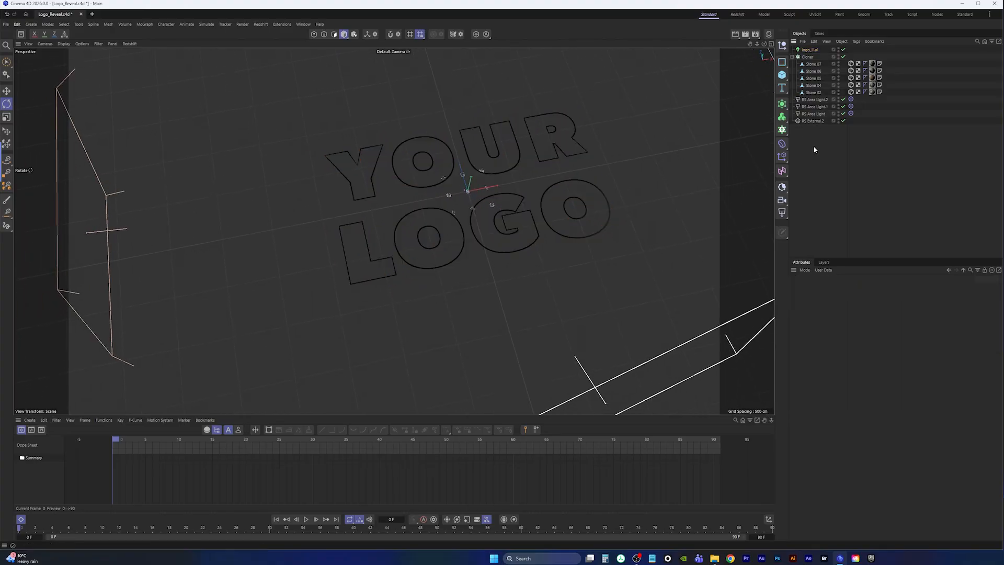
Add a plane primitive at the scene centre and rename it Floor.
drag(782, 74, 815, 104)
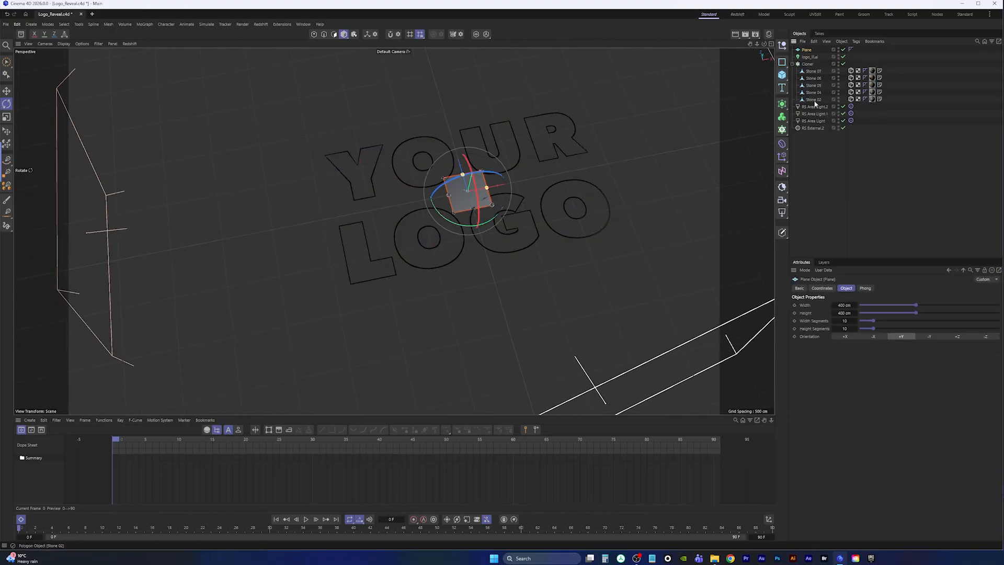
double_click(807, 50)
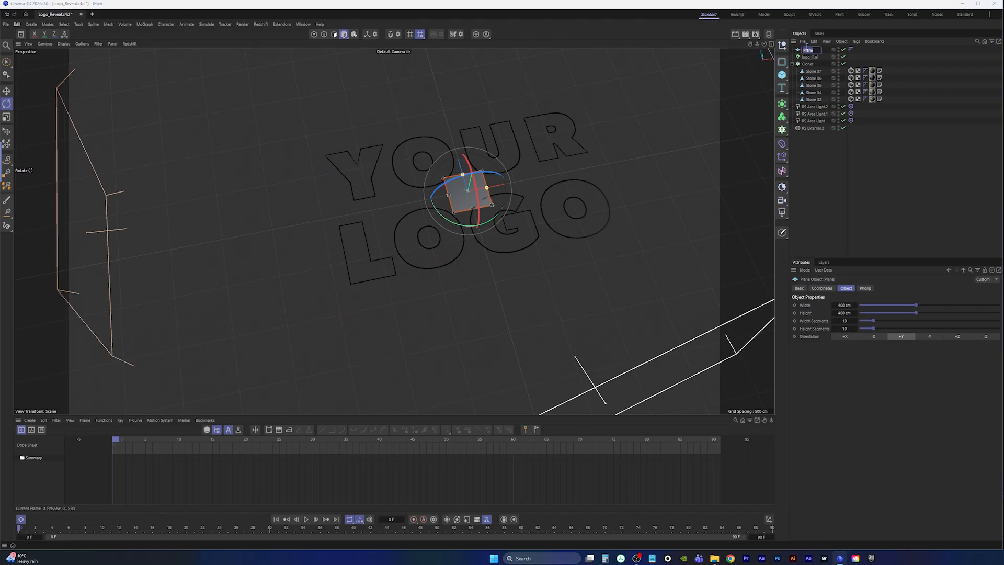
text(Floor)
key(Return)
drag(817, 108, 811, 180)
key(ctrl+z)
Scale the Floor plane up uniformly until it extends far beyond the logo on all sides.
click(6, 117)
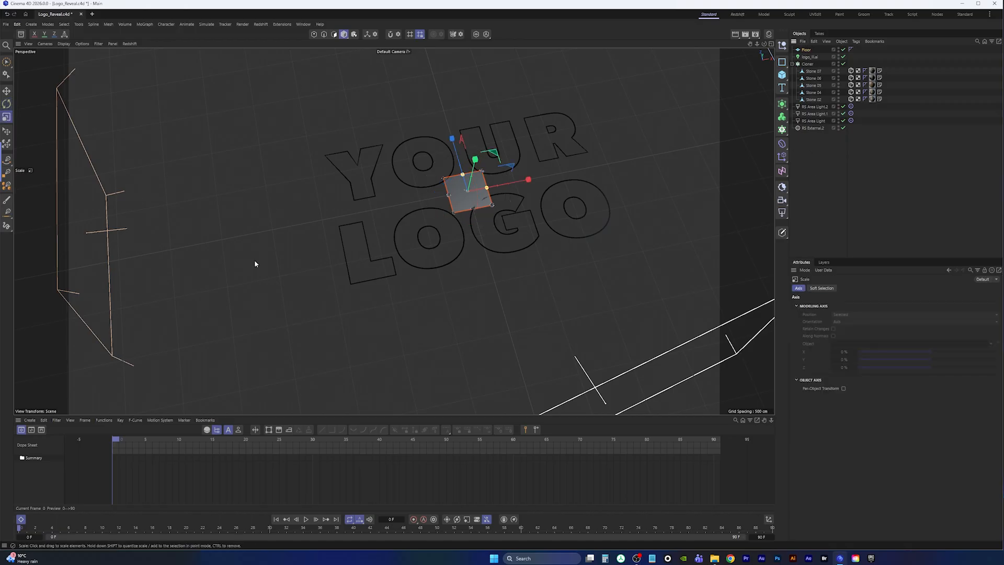
drag(481, 201, 557, 175)
drag(219, 298, 504, 231)
drag(188, 319, 372, 278)
drag(242, 309, 473, 238)
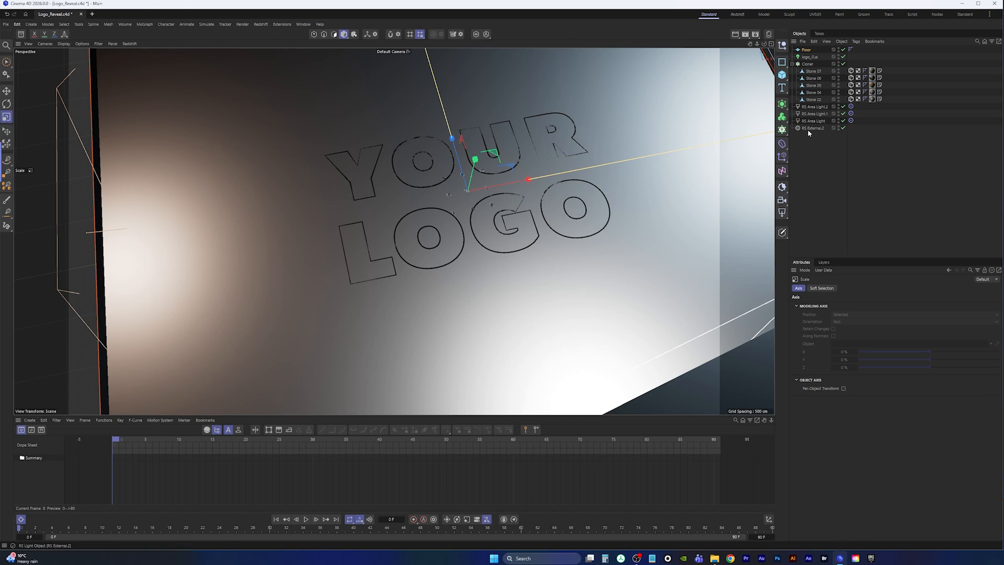
Add a Collider simulation tag to the Floor, keeping its default settings.
right_click(808, 49)
mouse_move(856, 152)
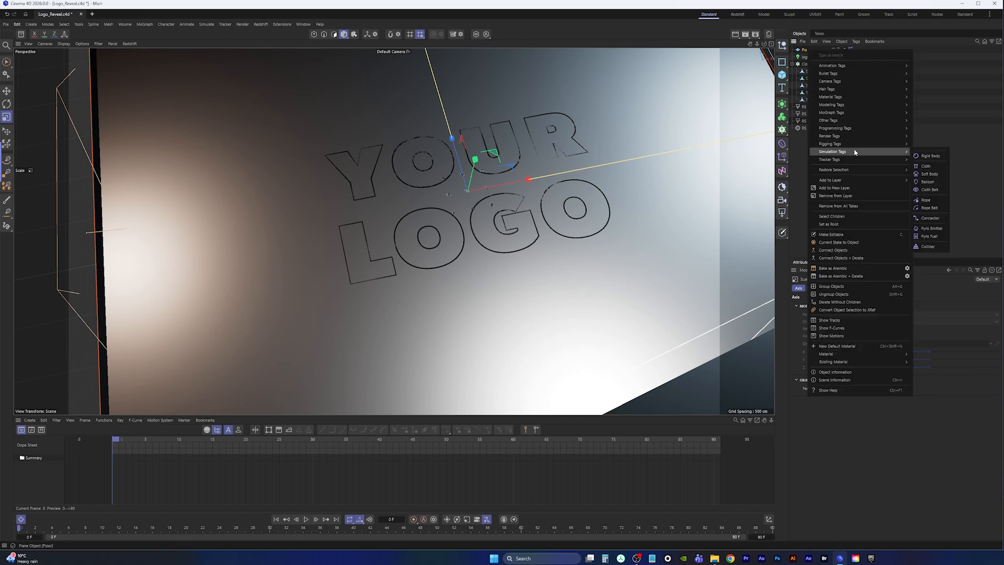
click(928, 246)
mouse_move(473, 225)
alt+mouse_down()
mouse_move(474, 189)
mouse_move(489, 237)
alt+mouse_up()
scroll(488, 225, up, 5)
alt+drag(480, 199, 485, 196)
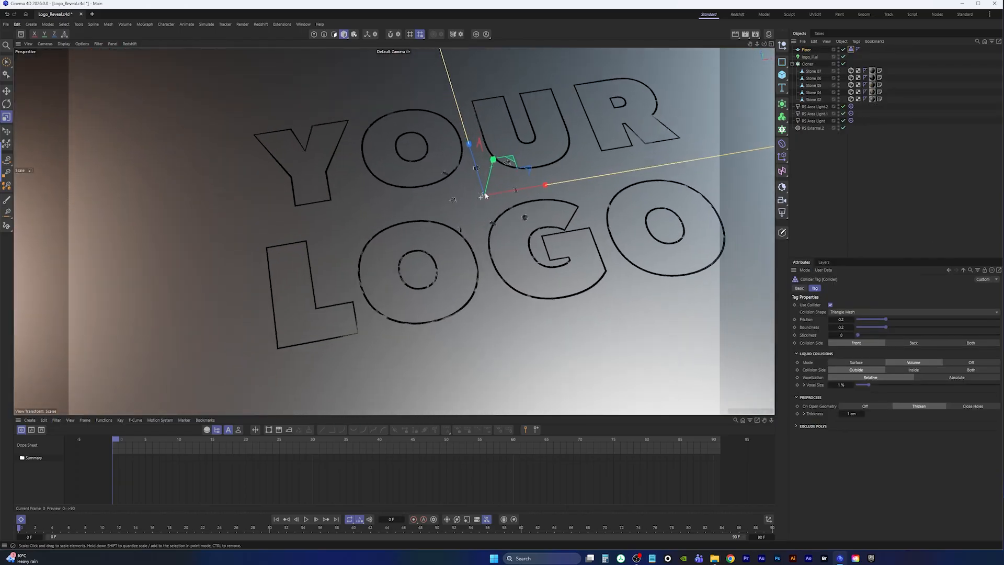
alt+right_drag(485, 196, 502, 203)
alt+middle_drag(491, 215, 455, 264)
alt+right_drag(455, 264, 408, 284)
alt+drag(456, 249, 426, 223)
alt+right_drag(481, 218, 392, 232)
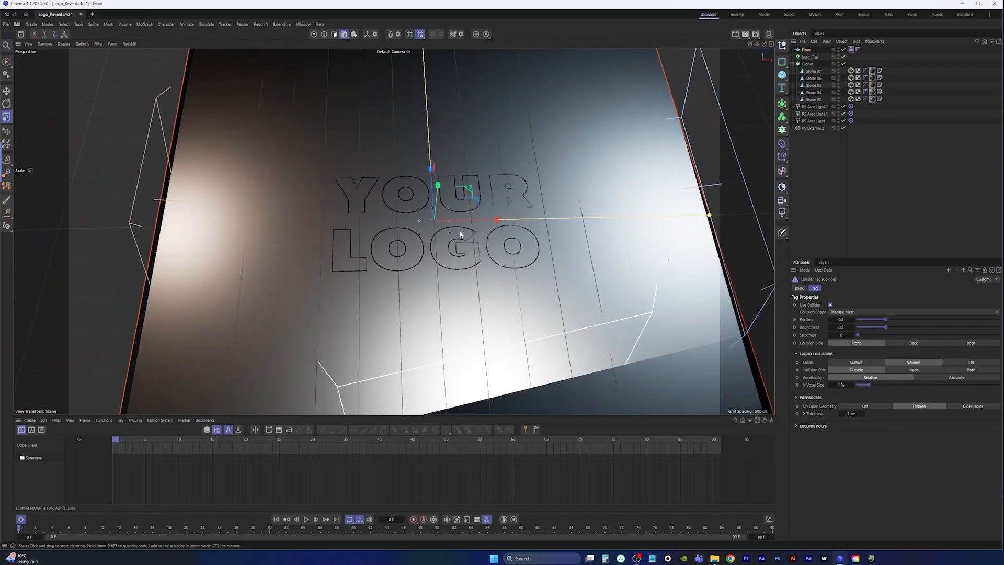
Spread the Cloner's grid across the logo with a per-step size of 1442 cm in X and 935 cm in Z.
click(808, 64)
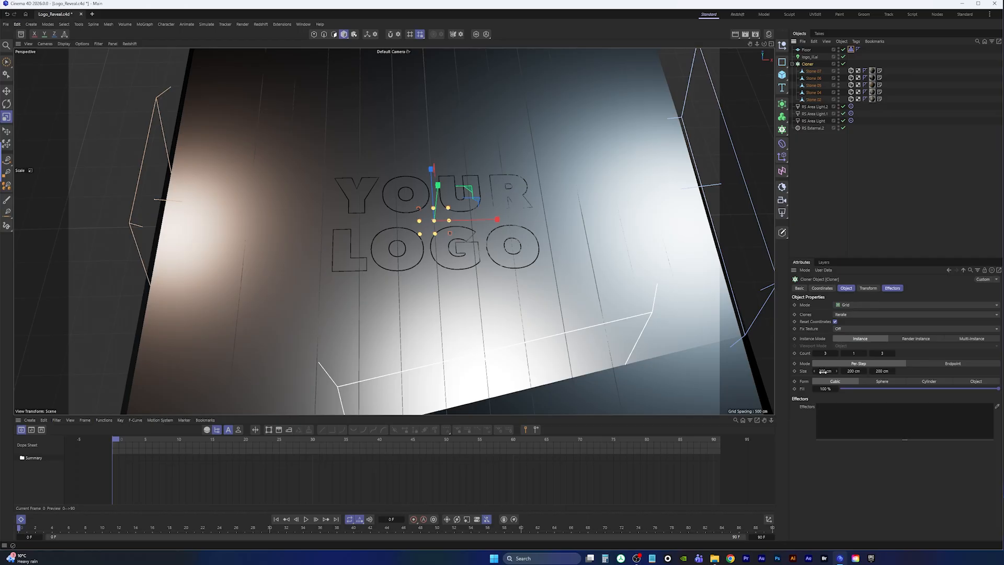
drag(824, 372, 1002, 369)
drag(879, 371, 929, 367)
drag(888, 370, 904, 369)
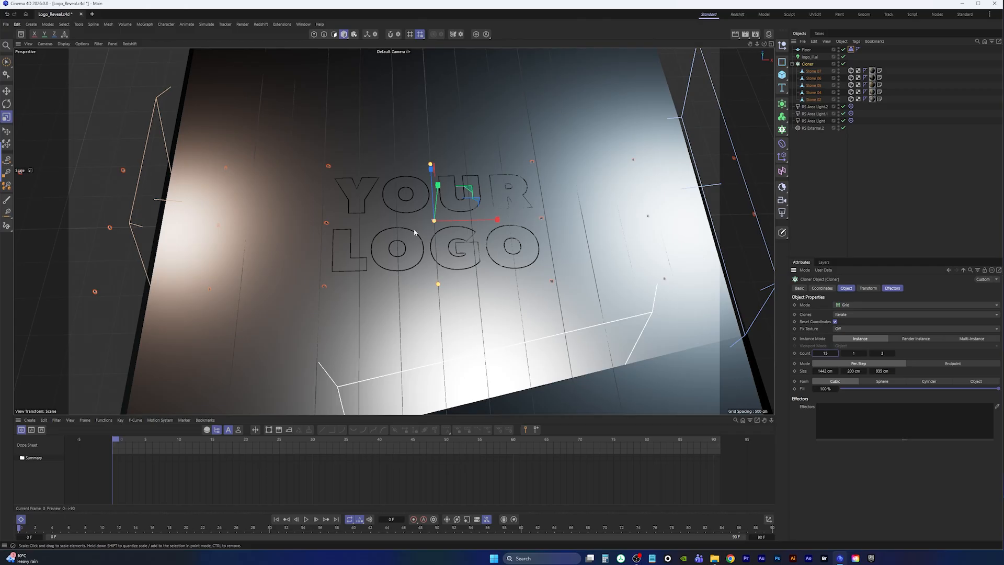
Undo the clone count change, switch the grid to Endpoint mode and set the count to 43 in X and 20 in Z.
key(ctrl+z)
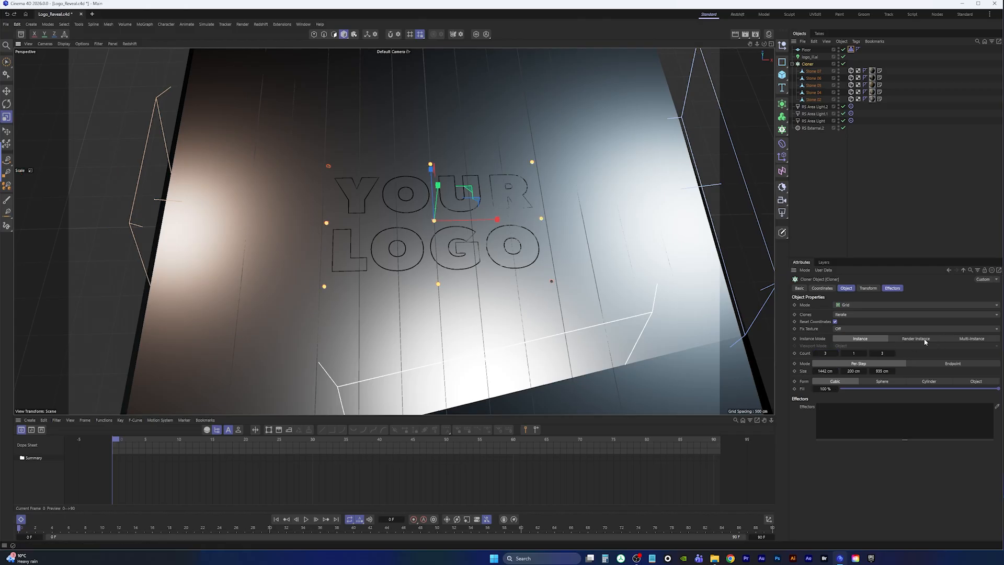
click(947, 365)
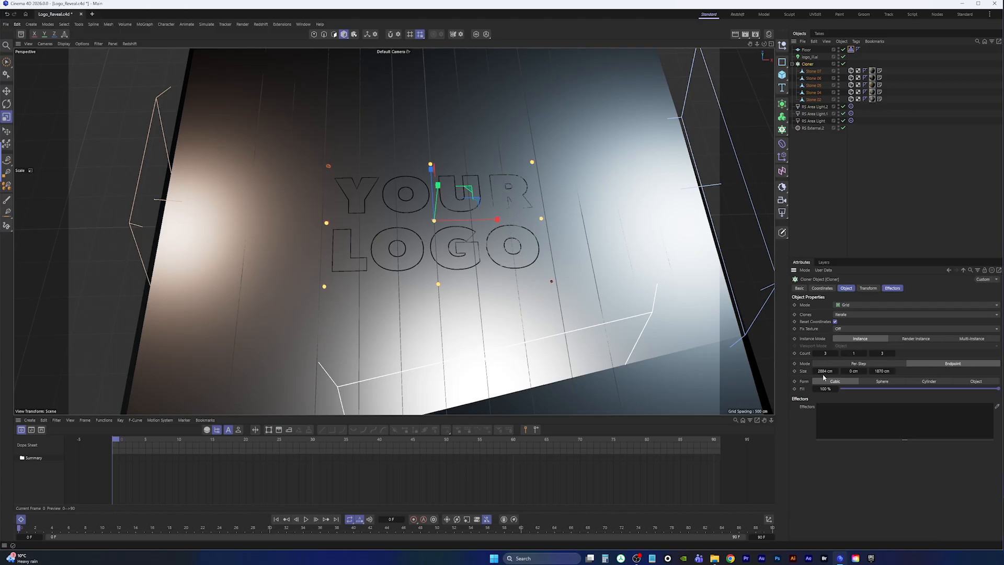
mouse_move(821, 371)
mouse_down()
mouse_move(826, 353)
mouse_move(893, 353)
mouse_up()
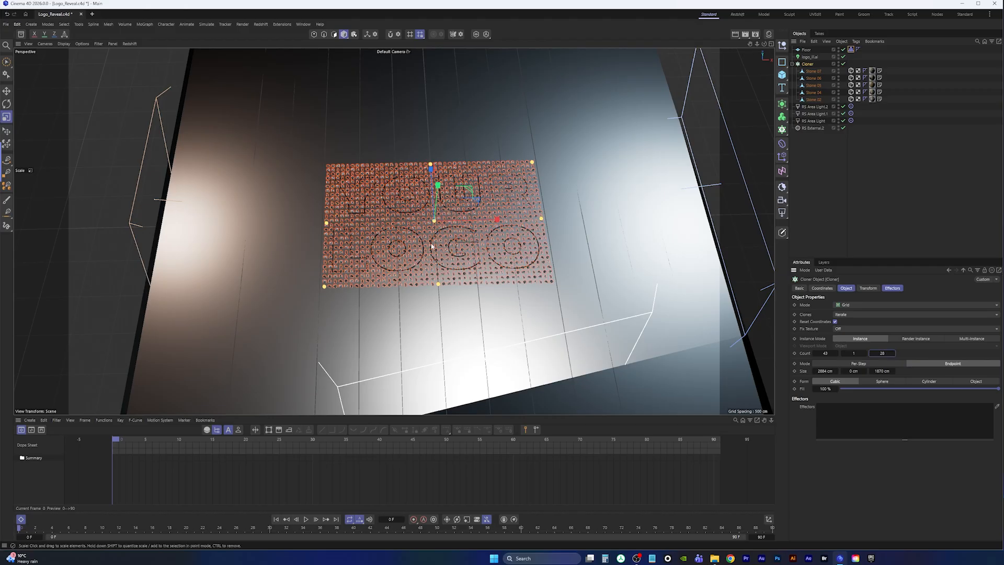
Raise the Cloner above the Floor so the grid of stones hovers over the logo.
alt+drag(432, 246, 447, 132)
key(space)
click(808, 64)
key(e)
alt+right_drag(431, 235, 498, 198)
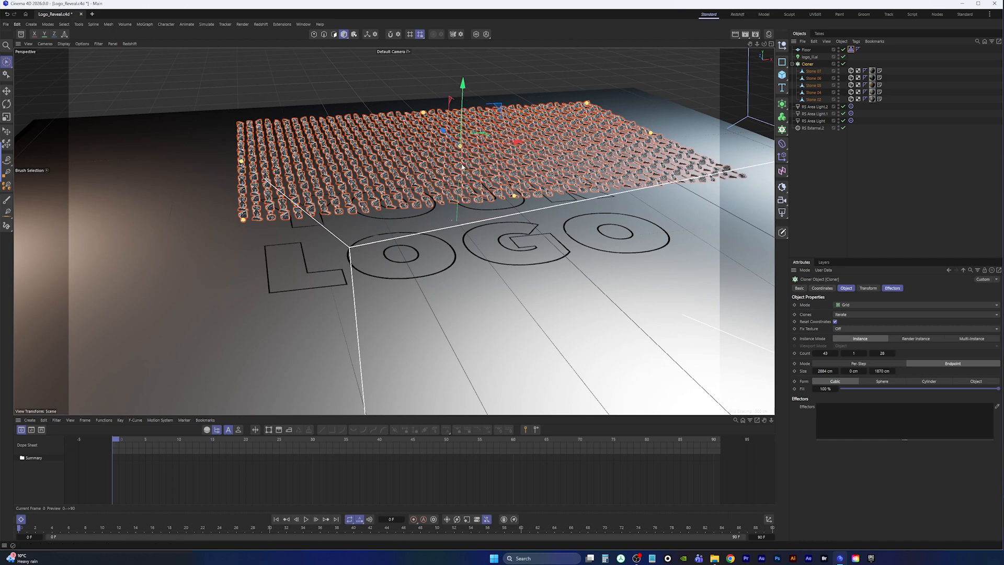
Stack the cloned stones in 3 vertical layers with a grid height of about 175 cm.
click(865, 354)
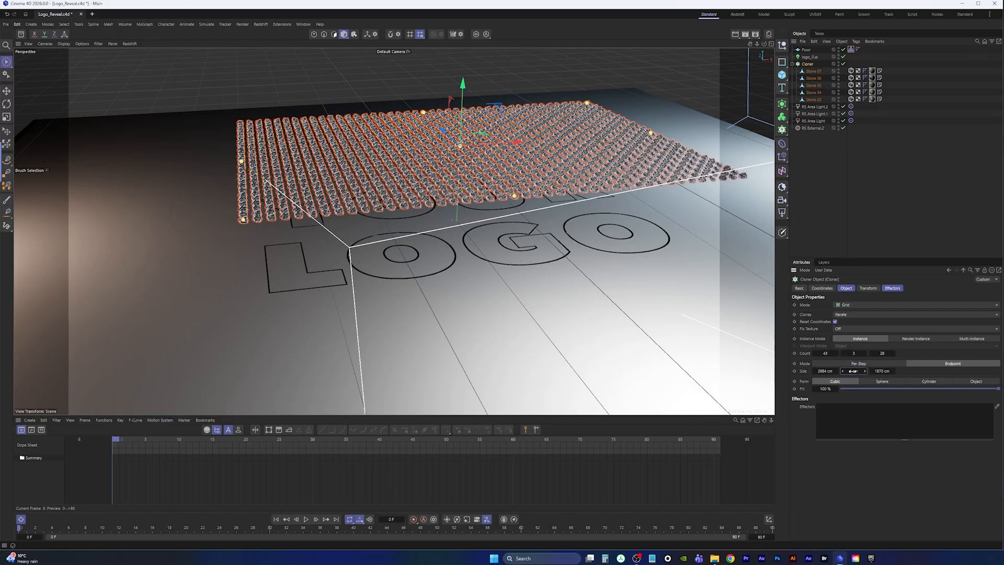
drag(853, 371, 919, 370)
alt+drag(601, 152, 651, 194)
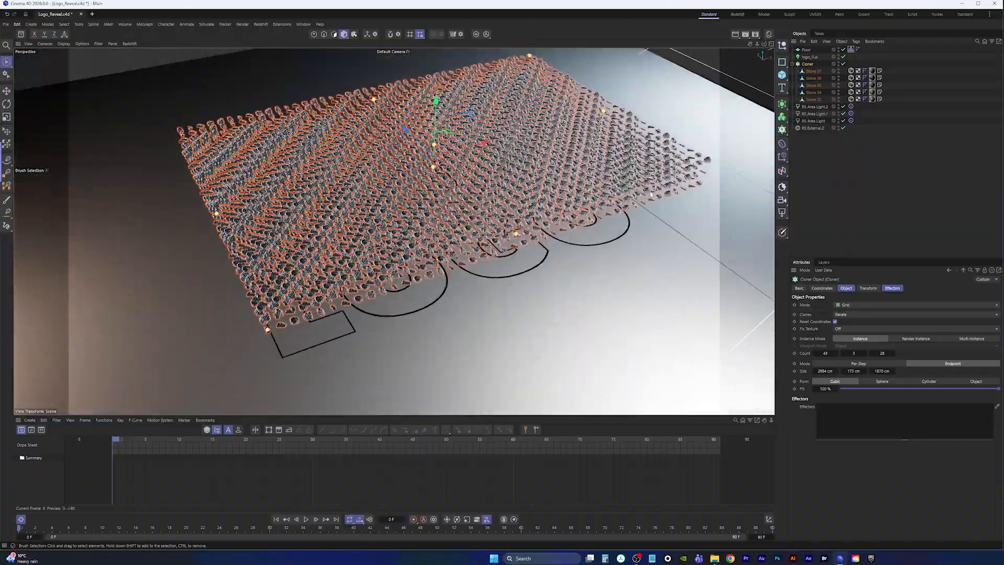
Add a Rigid Body simulation tag to the Cloner.
click(813, 161)
alt+drag(460, 285, 460, 313)
alt+right_drag(460, 314, 319, 314)
alt+drag(453, 253, 429, 243)
alt+right_drag(429, 242, 477, 251)
mouse_move(439, 242)
alt+mouse_down()
mouse_move(439, 261)
mouse_move(438, 237)
alt+mouse_up()
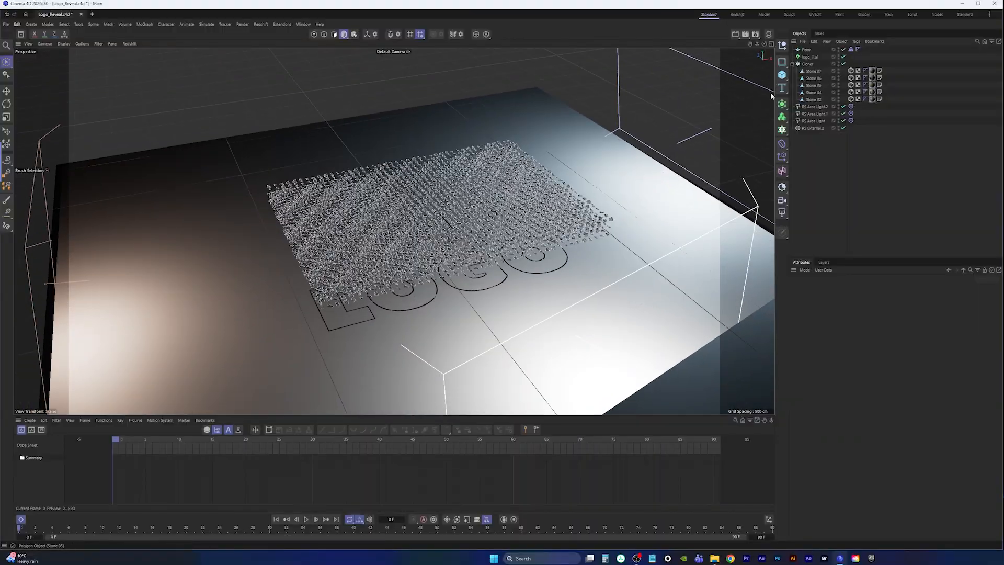
right_click(808, 66)
mouse_move(837, 167)
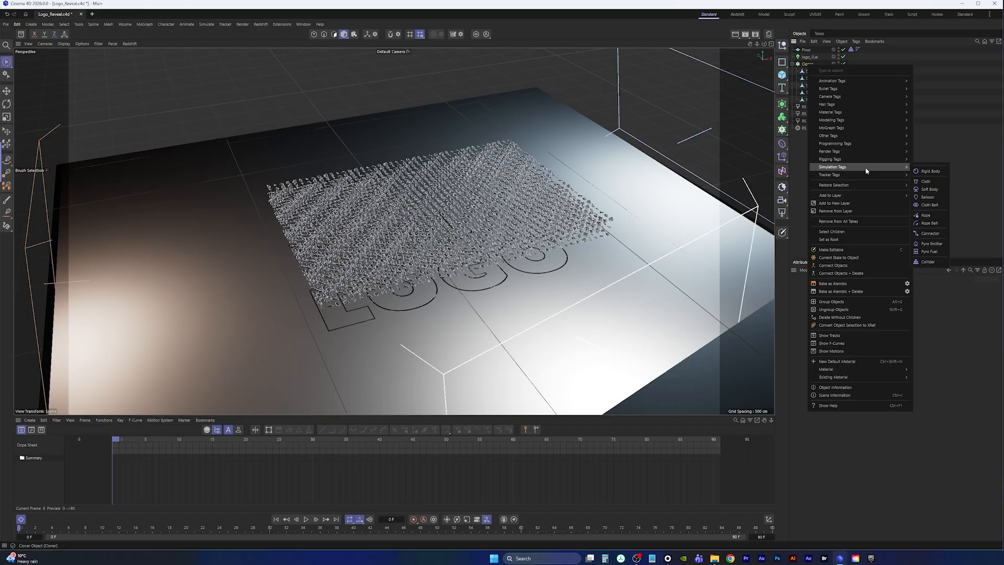
click(931, 171)
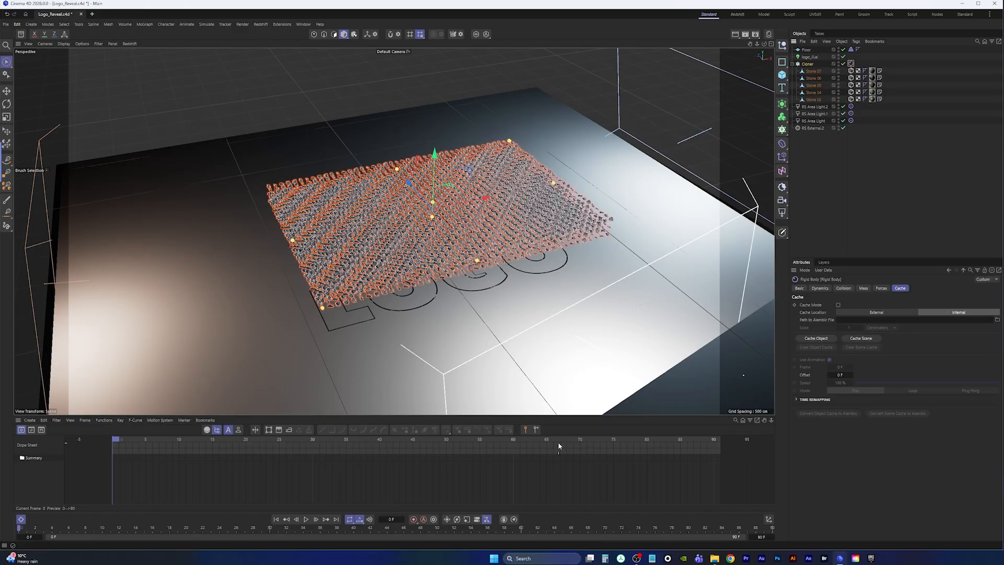
Set the Cloner's instance mode to Render Instance.
click(808, 64)
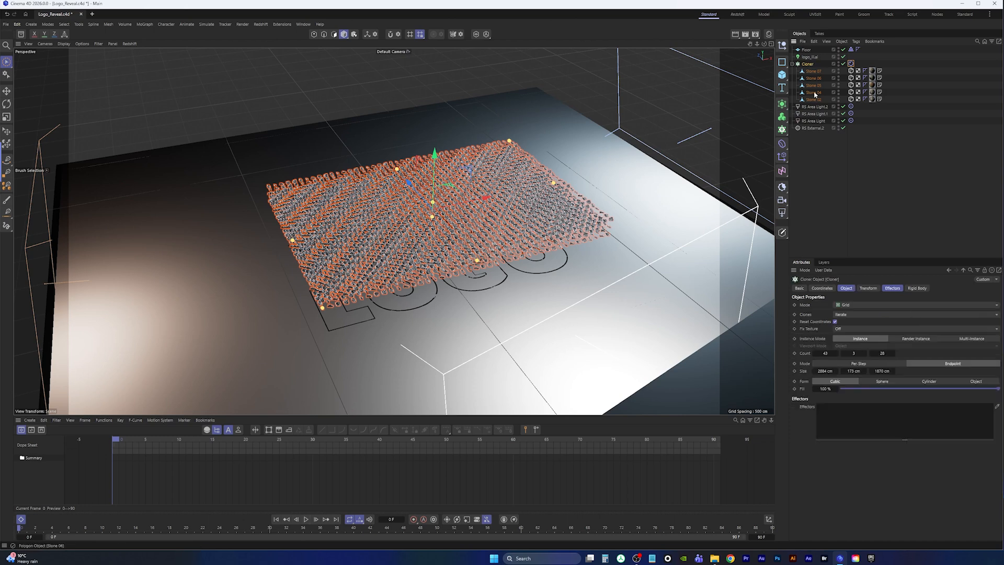
click(924, 339)
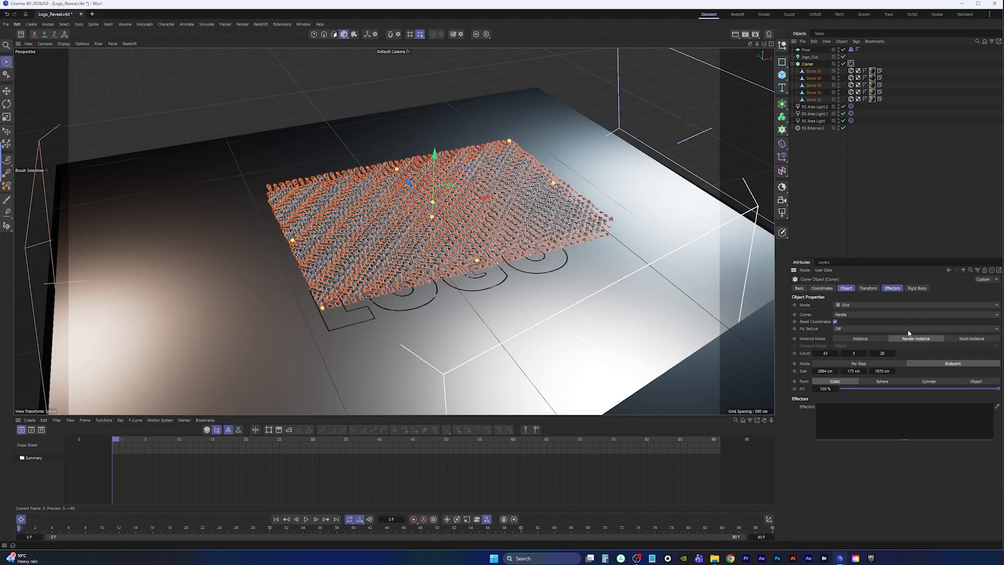
alt+drag(393, 366, 418, 396)
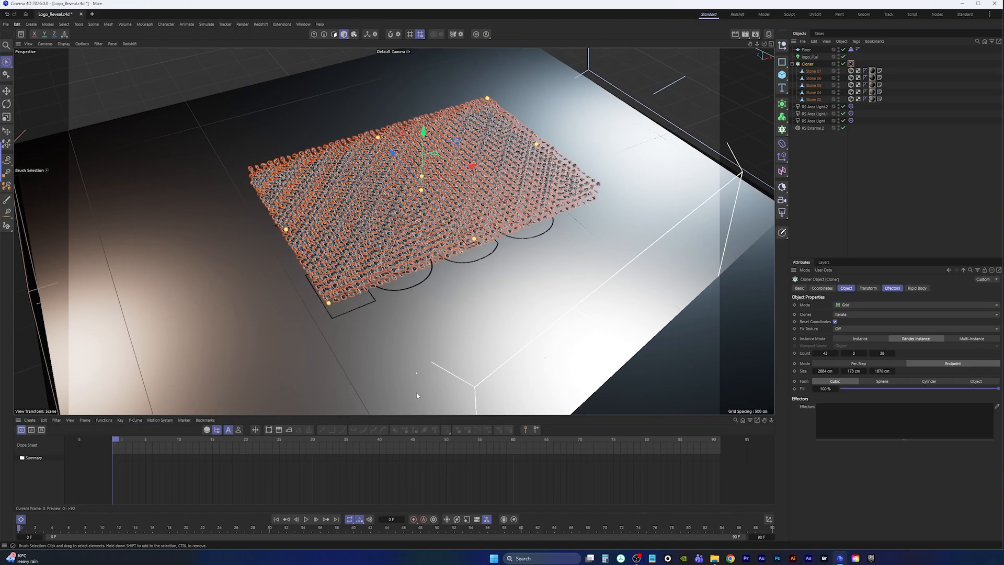
Extend the project's timeline to 500 frames.
click(761, 536)
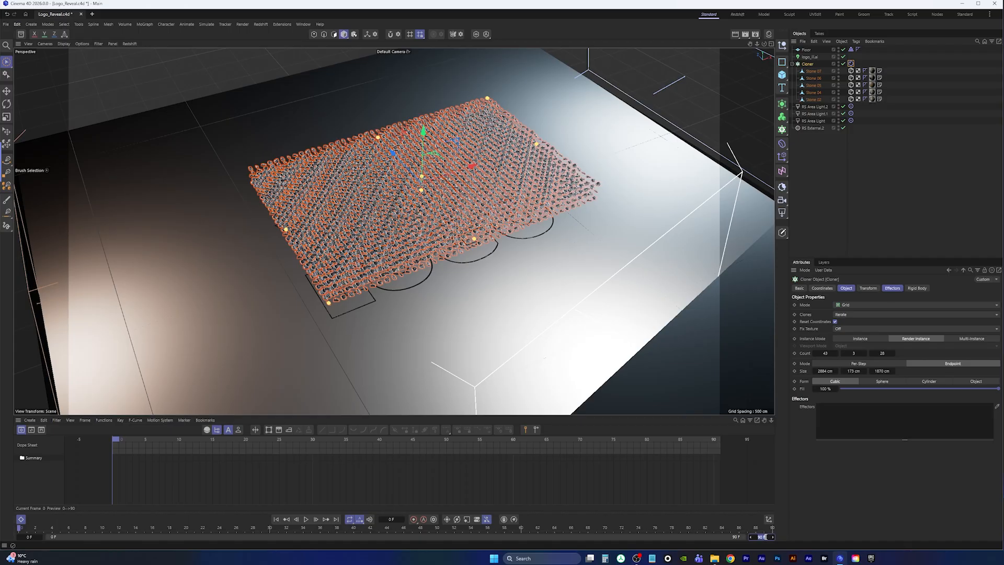
text(500)
key(Return)
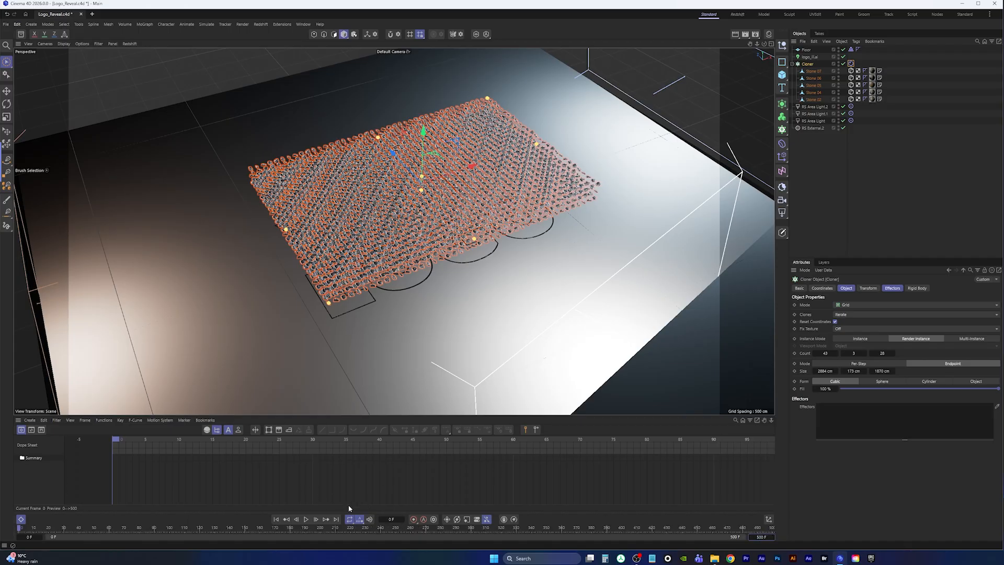
scroll(465, 477, down, 1)
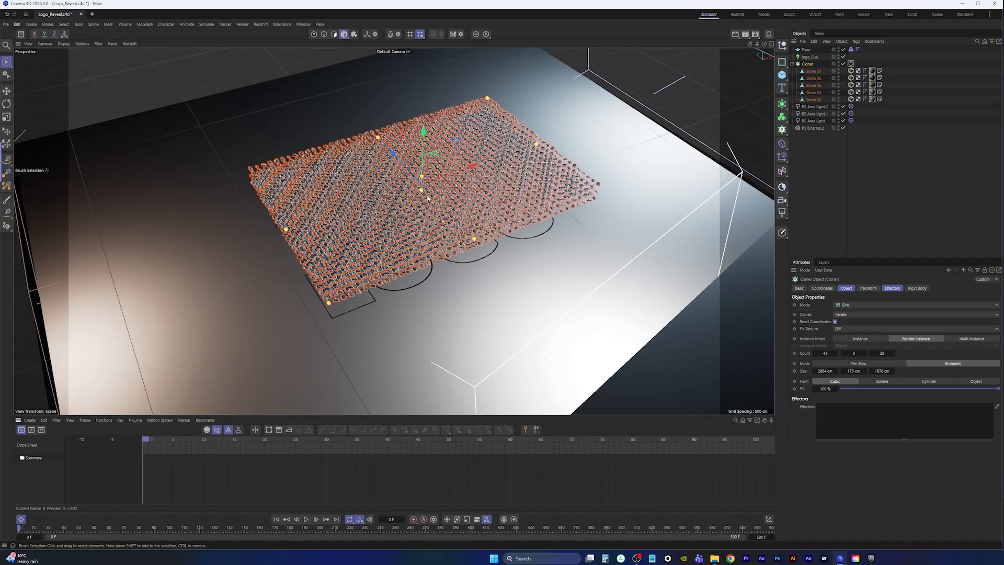
scroll(427, 199, up, 2)
Play the simulation to check how the stones fall onto the Floor, inspect them up close and return to the first frame.
click(801, 155)
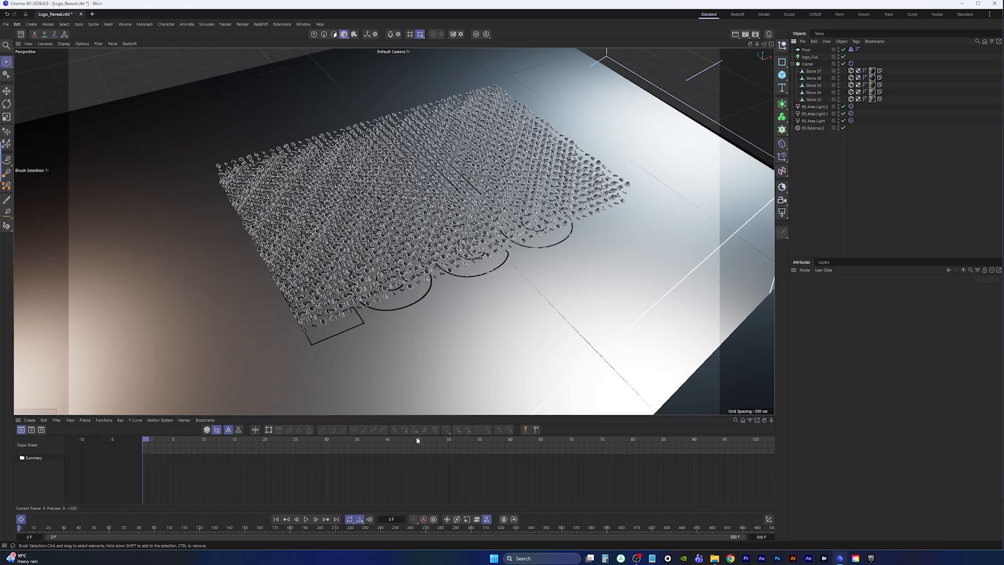
click(307, 518)
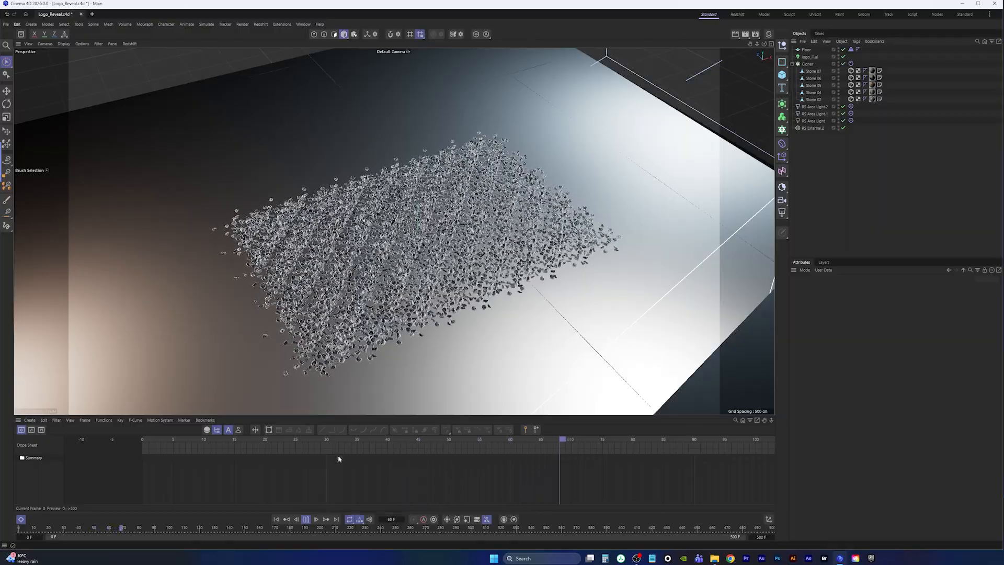
key(space)
scroll(439, 228, up, 15)
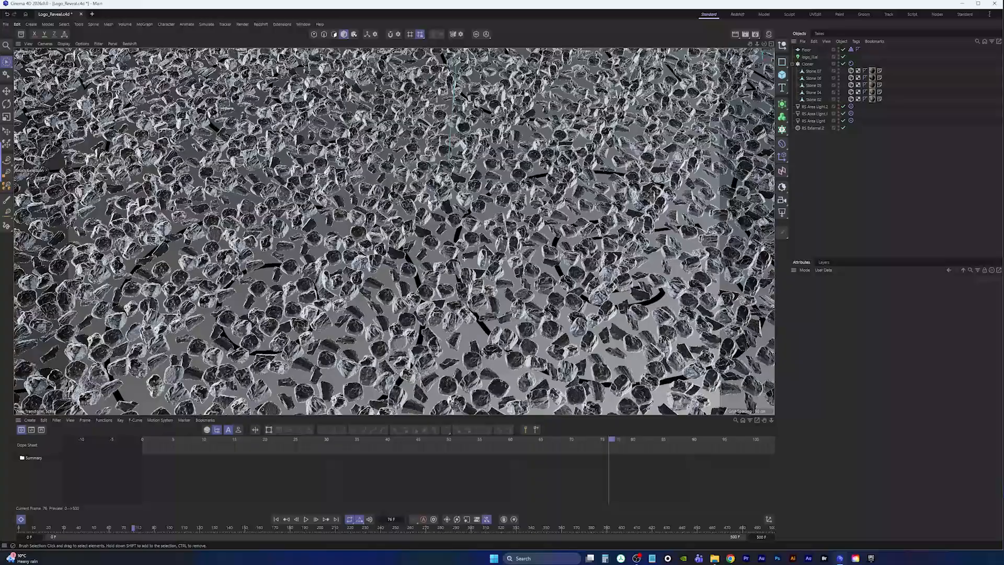
alt+drag(429, 201, 427, 263)
scroll(435, 220, down, 10)
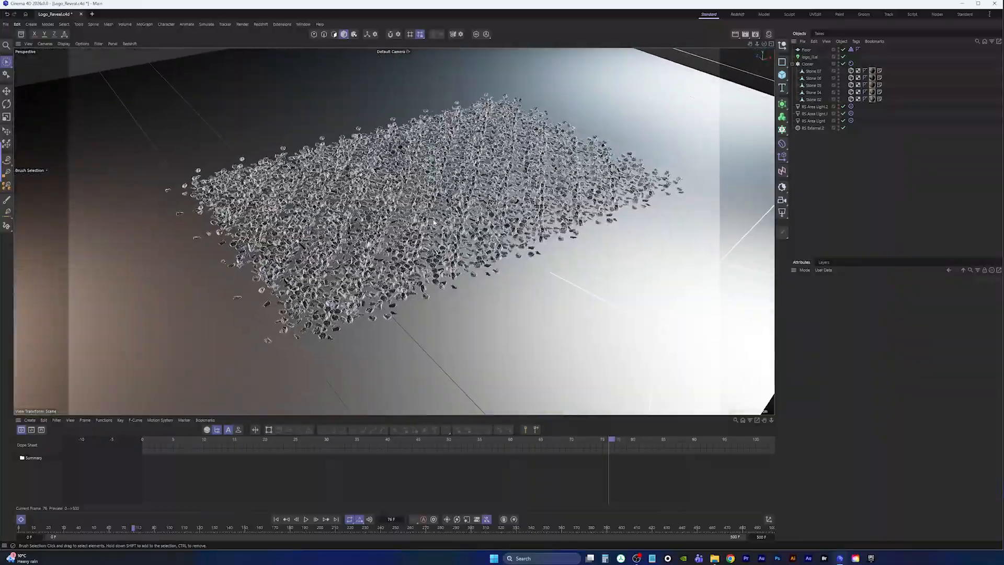
click(277, 519)
Add a Random effector to the Cloner.
alt+drag(424, 181, 435, 207)
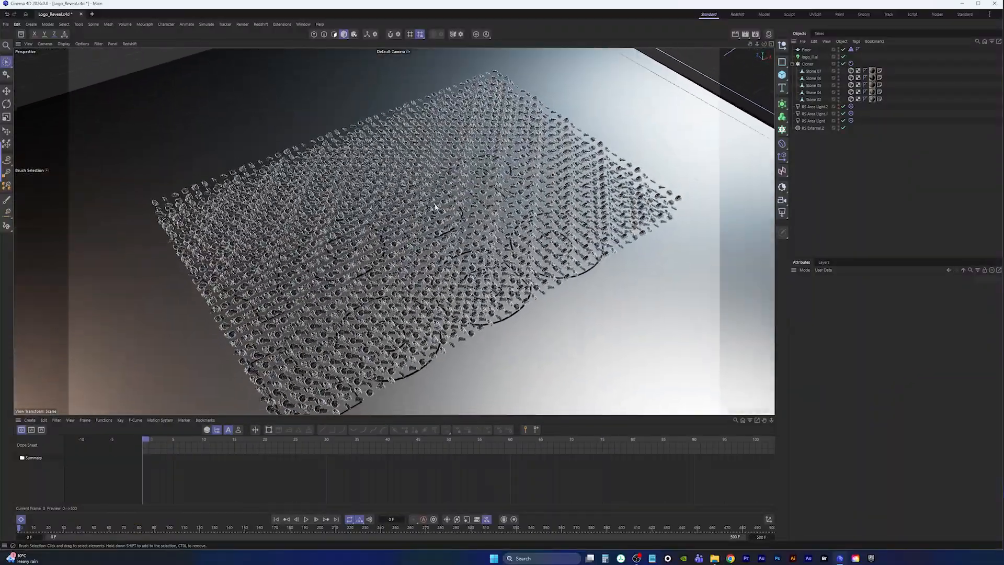
click(808, 64)
click(782, 144)
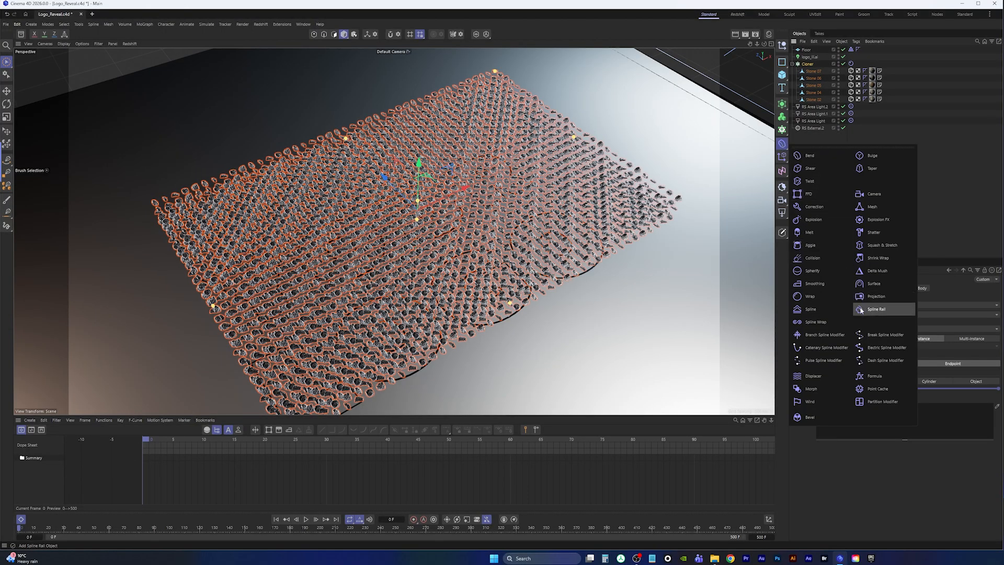
click(782, 156)
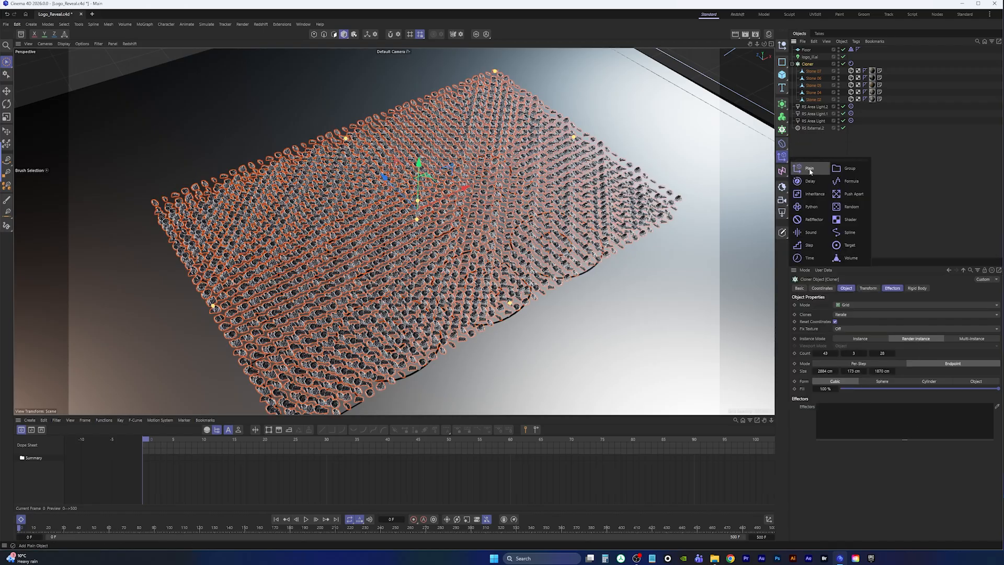
click(849, 208)
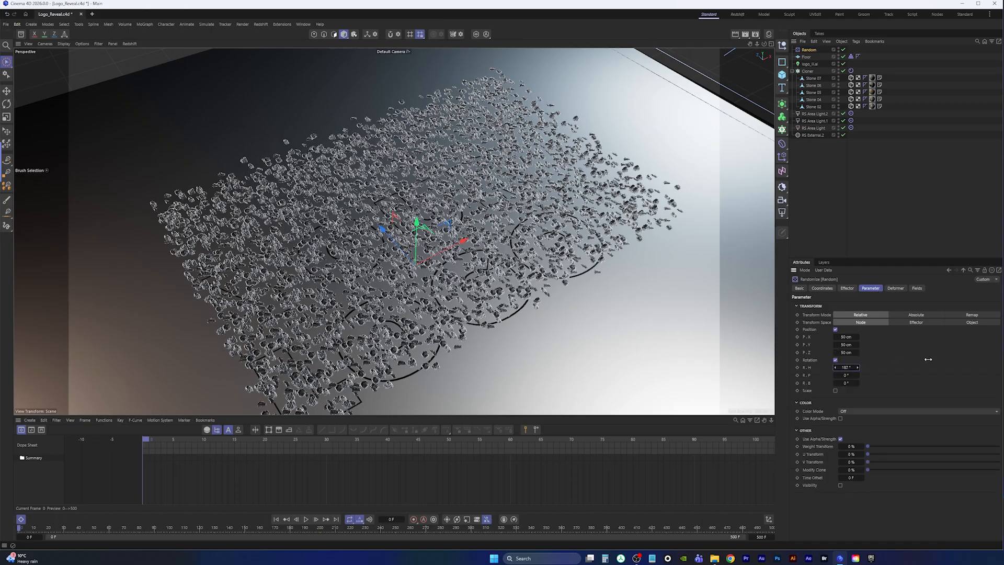
Randomize the clones' rotation on all three axes with the Random effector, with heading at 234° and bank at 221°.
drag(858, 375, 928, 377)
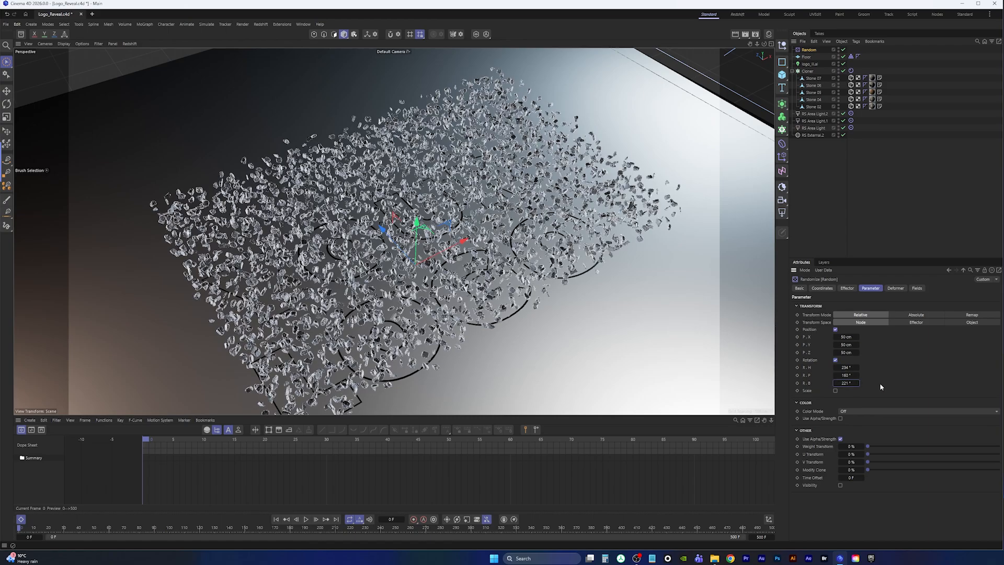
alt+middle_drag(551, 314, 560, 281)
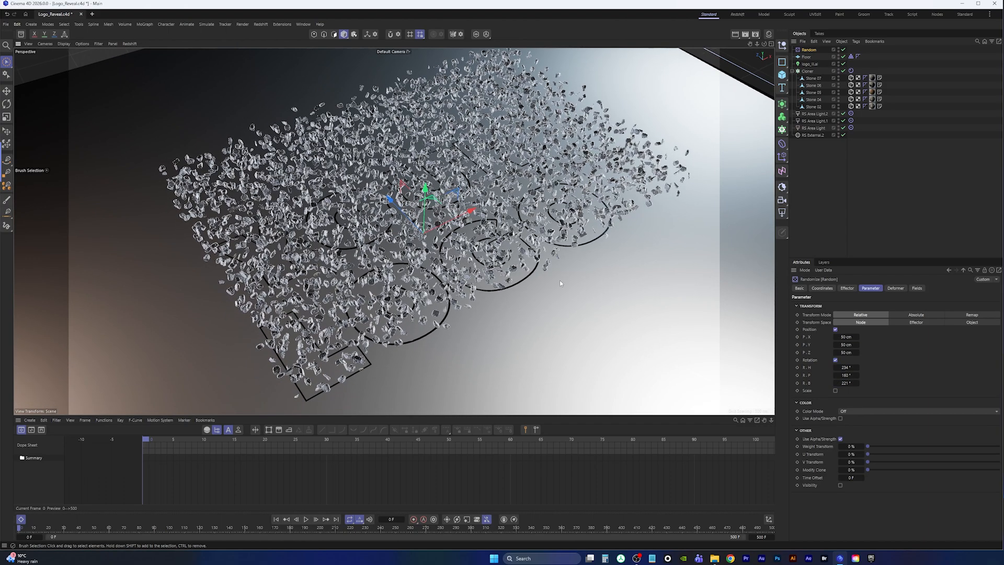
Enable uniform scale randomization on the Random effector and set its scale to -0.4.
click(835, 391)
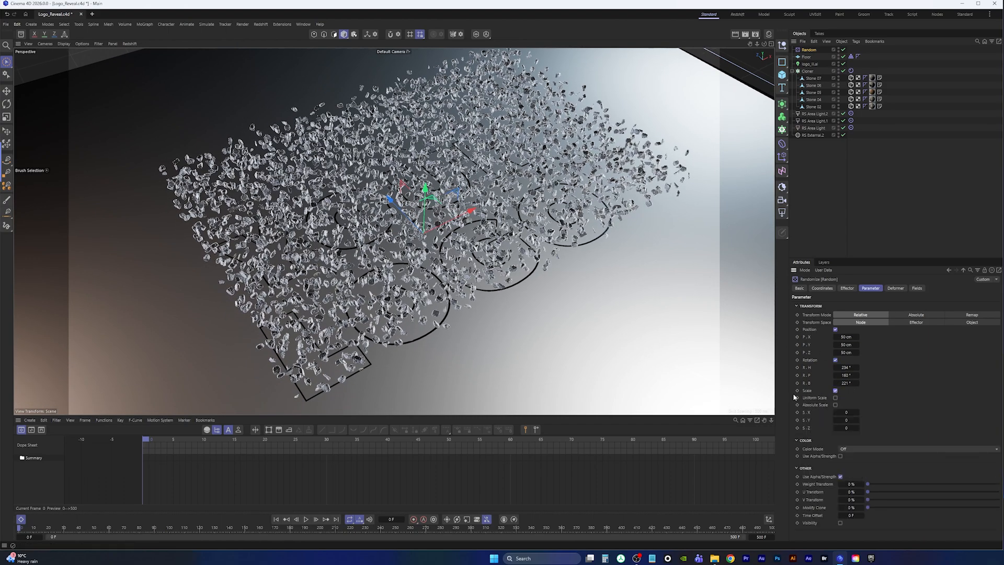
click(835, 398)
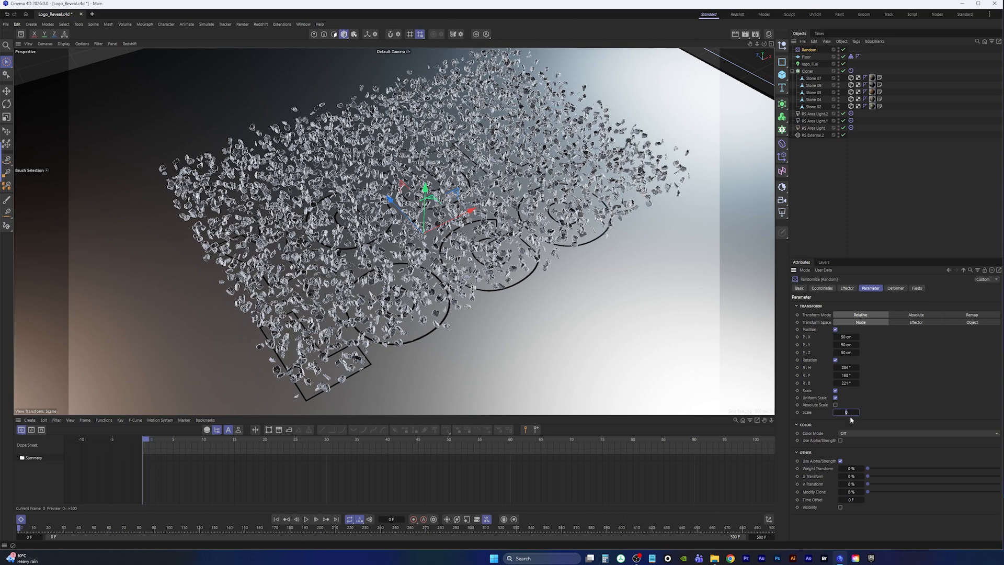
text(-1)
key(Return)
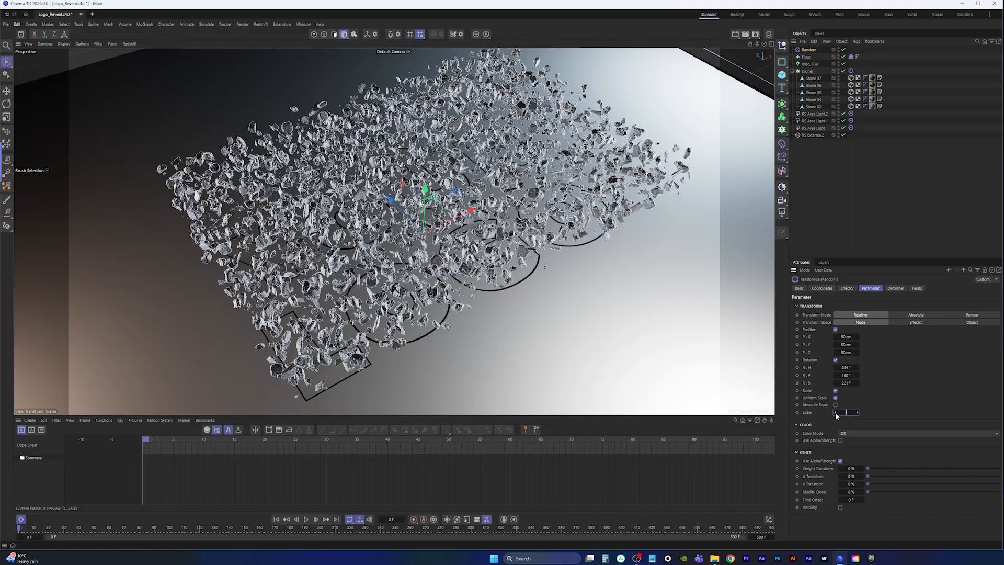
text(0.4)
key(Return)
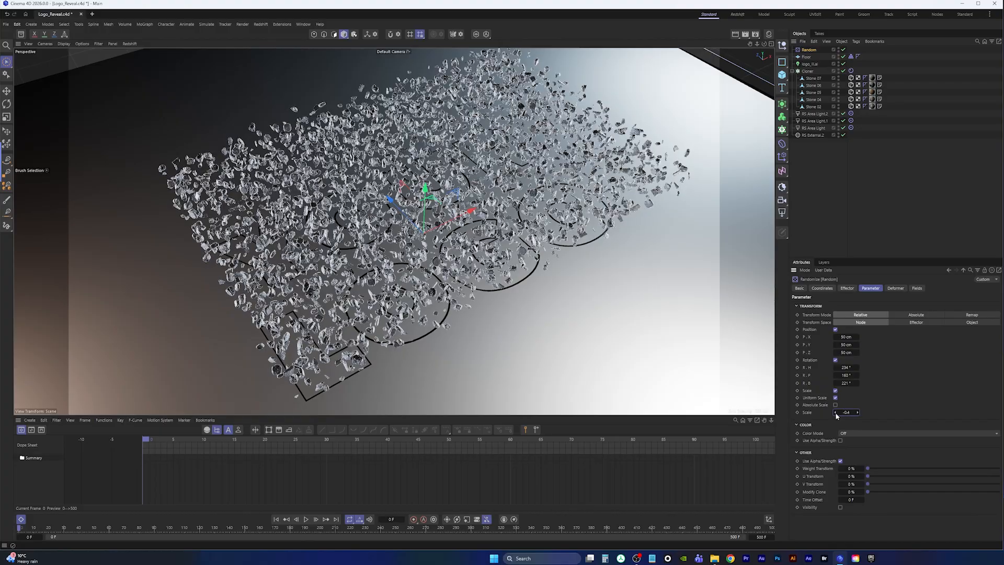
Inspect the randomized stones, play the simulation until they settle on the Floor and stop at frame 171.
scroll(445, 249, up, 10)
scroll(426, 258, down, 7)
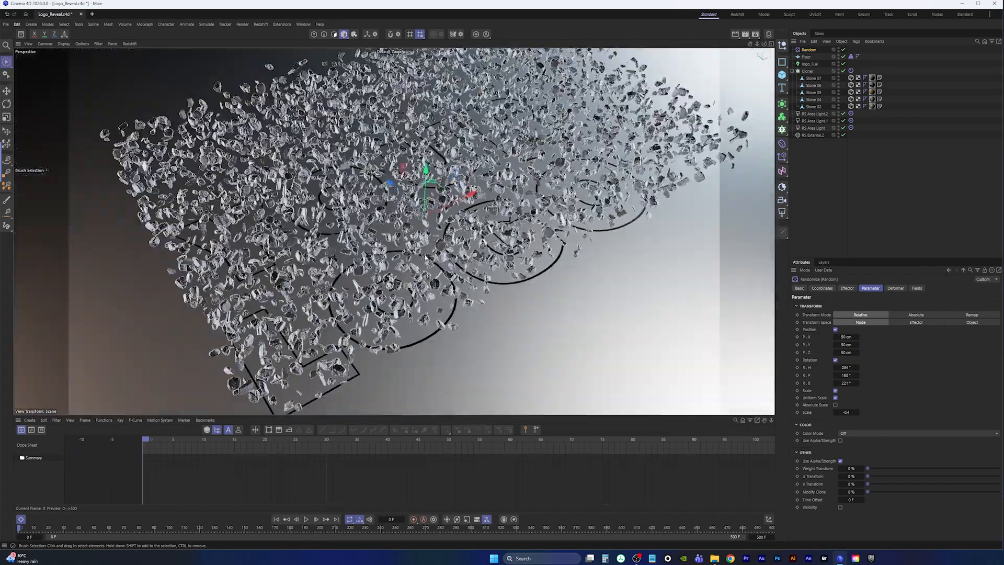
alt+drag(426, 257, 512, 216)
scroll(473, 213, down, 5)
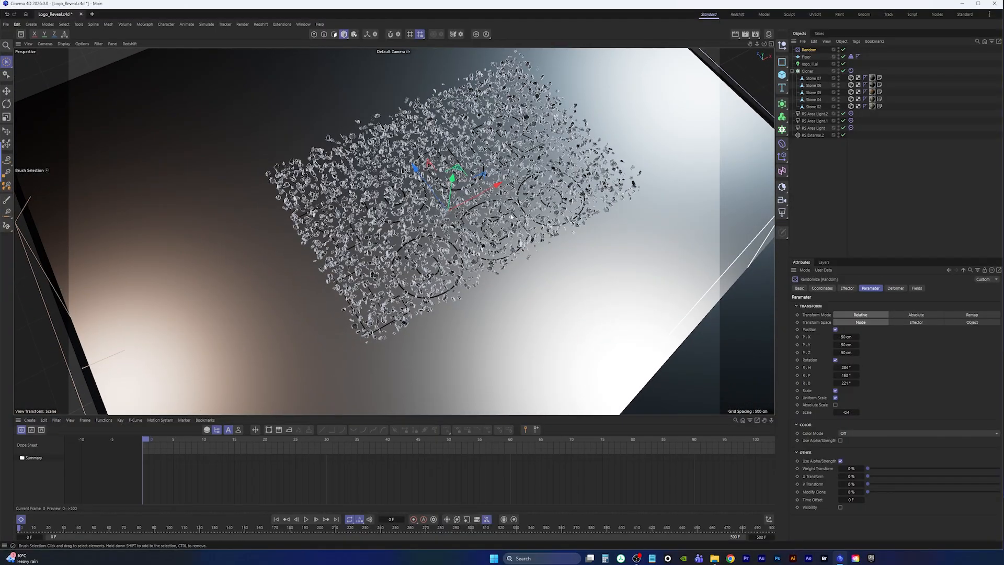
scroll(511, 217, up, 4)
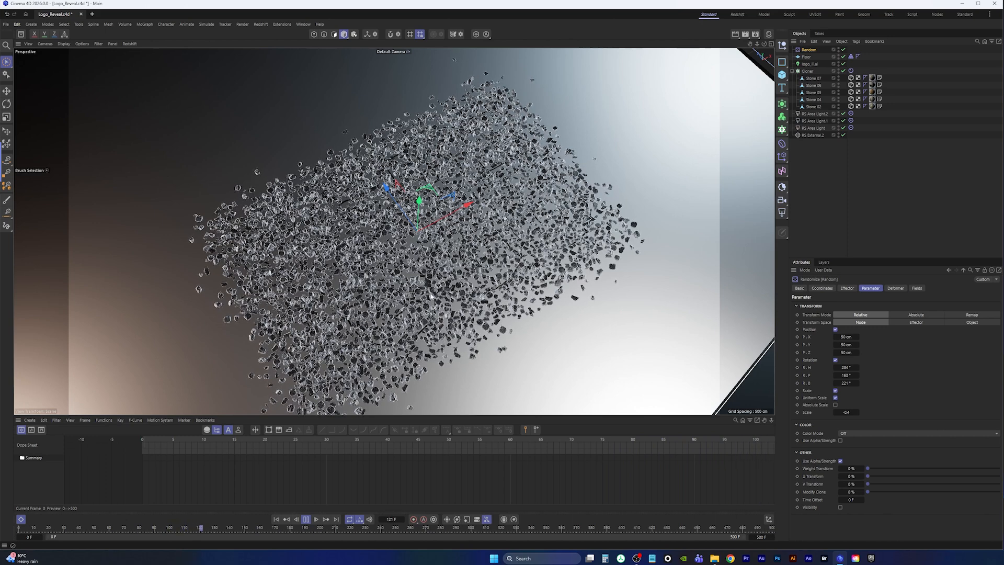
scroll(553, 481, down, 5)
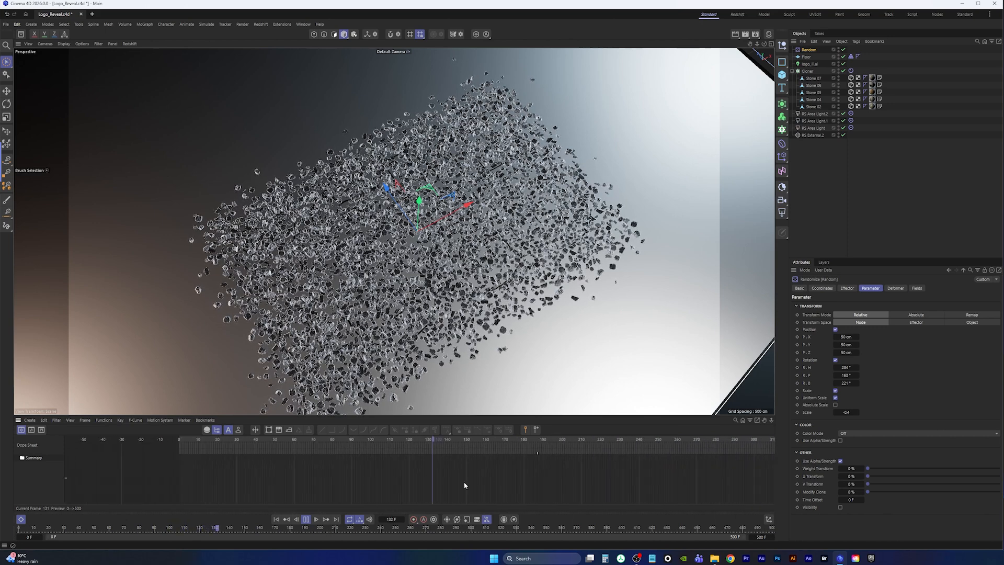
scroll(400, 492, down, 2)
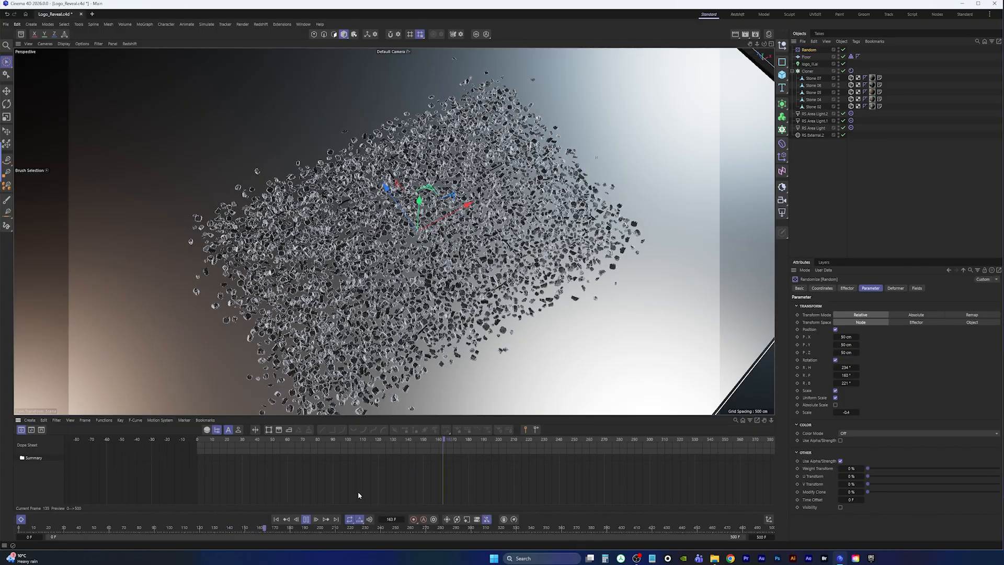
click(306, 520)
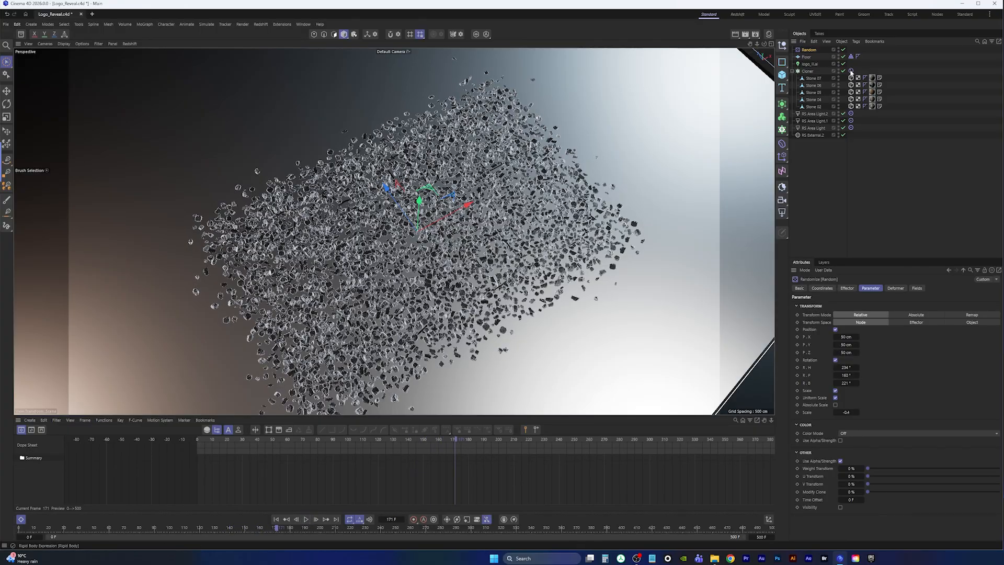
Set the settled stones as the initial state in the dynamics settings of the Cloner's Rigid Body tag.
click(850, 71)
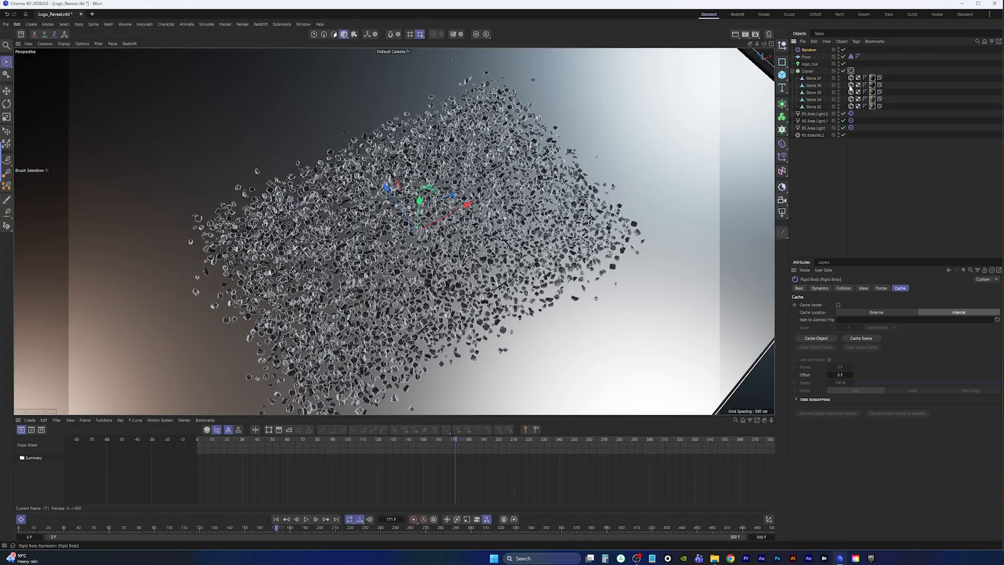
click(820, 289)
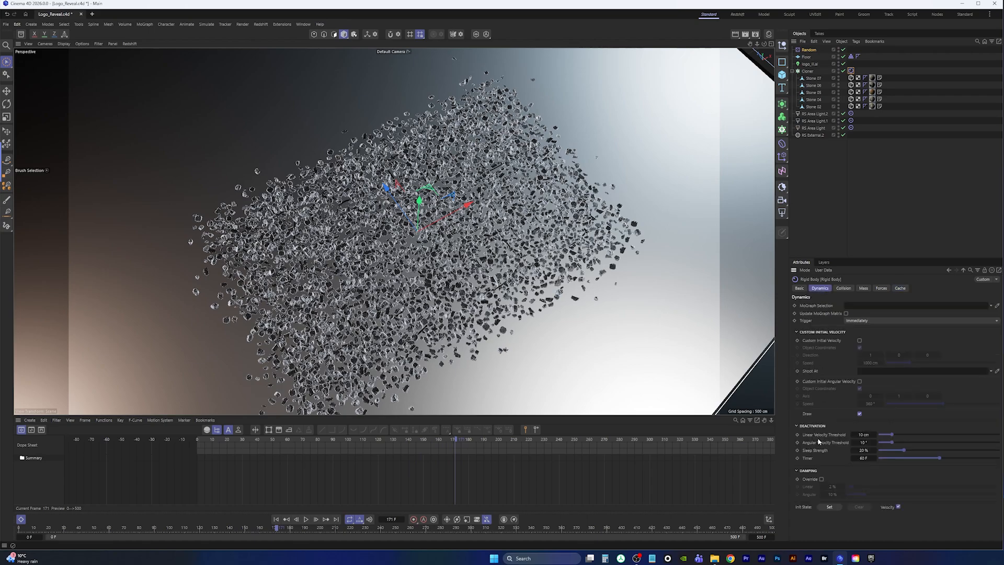
click(830, 507)
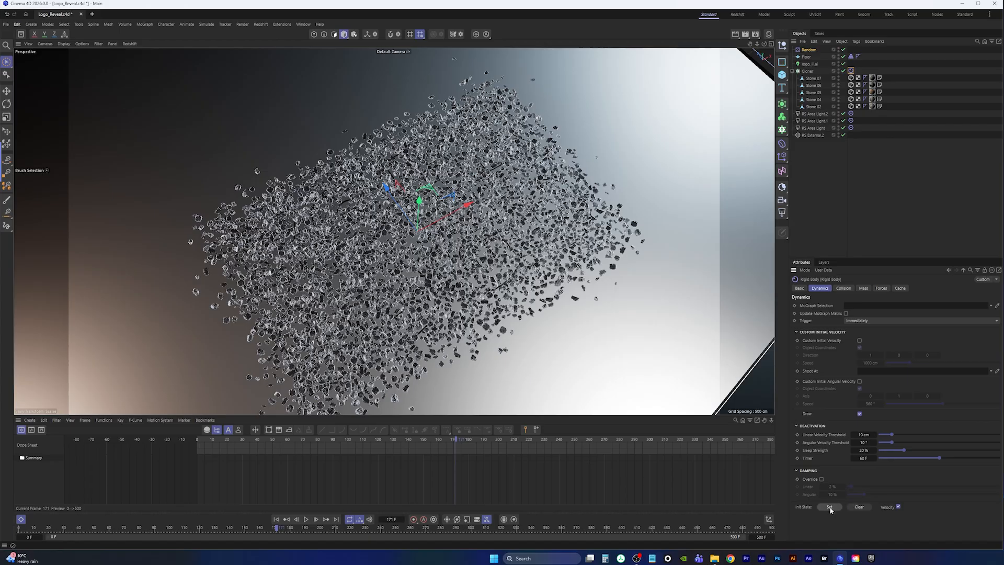
Play briefly from the first frame to check the new initial state and examine the stone layer from several angles.
click(276, 519)
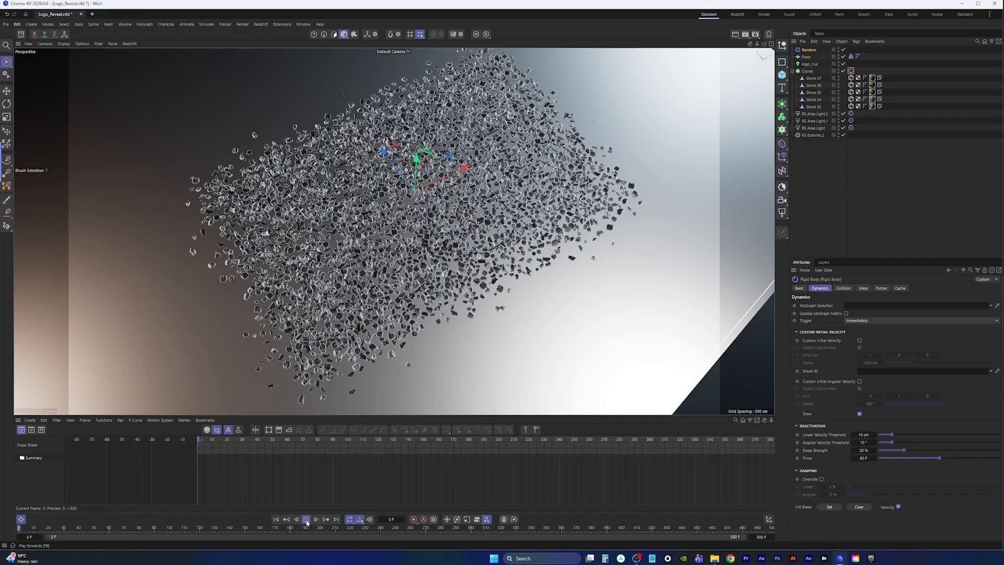
click(307, 520)
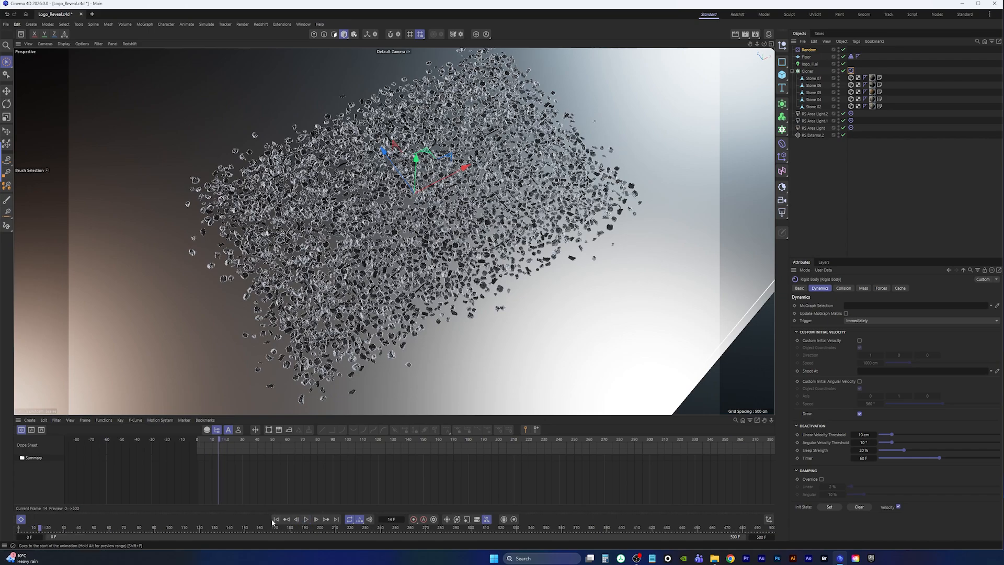
click(274, 520)
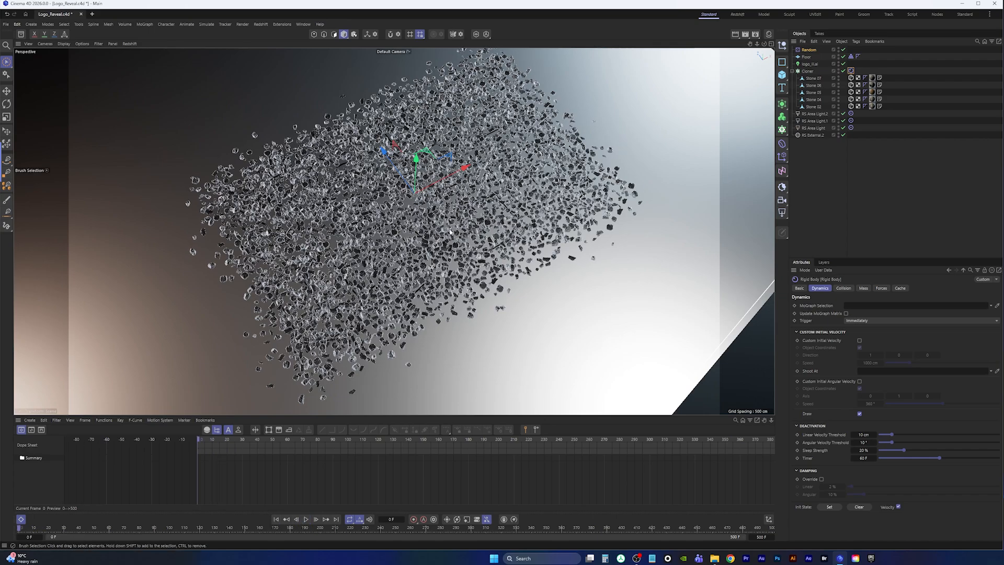
alt+drag(450, 231, 397, 229)
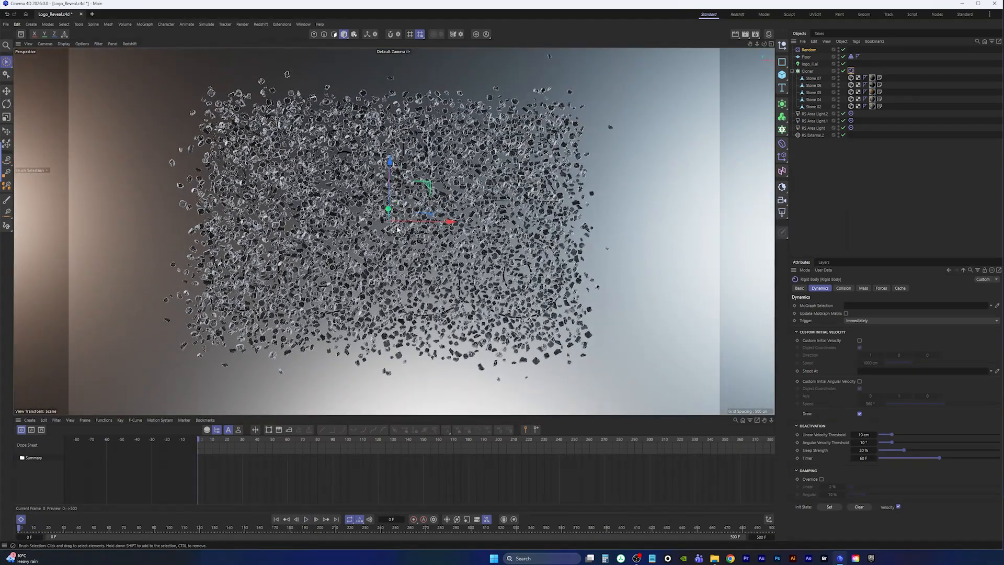
alt+middle_drag(409, 265, 395, 257)
alt+drag(396, 256, 716, 154)
scroll(399, 243, up, 3)
scroll(400, 232, up, 4)
scroll(401, 233, down, 4)
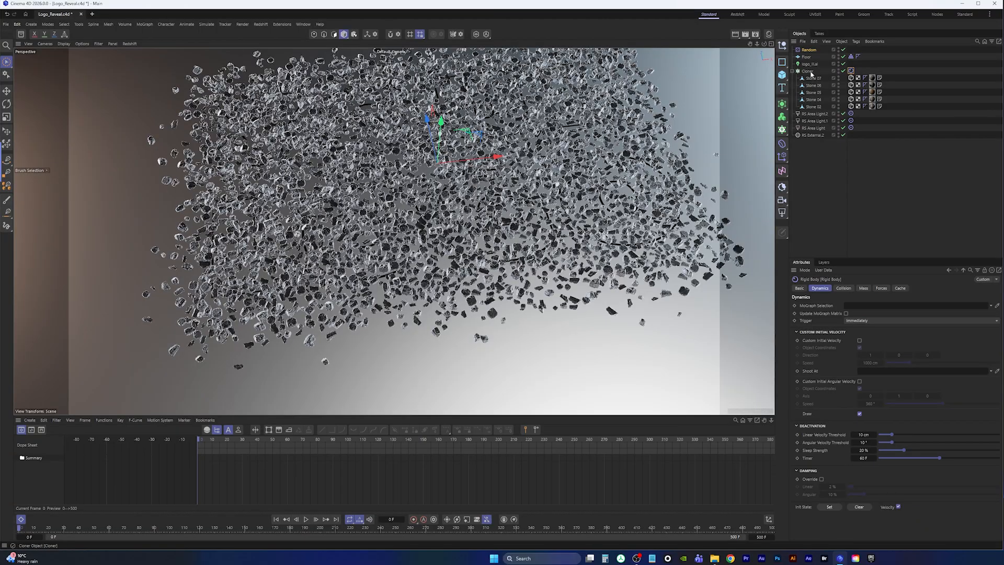
Select the Cloner and save the project.
click(811, 74)
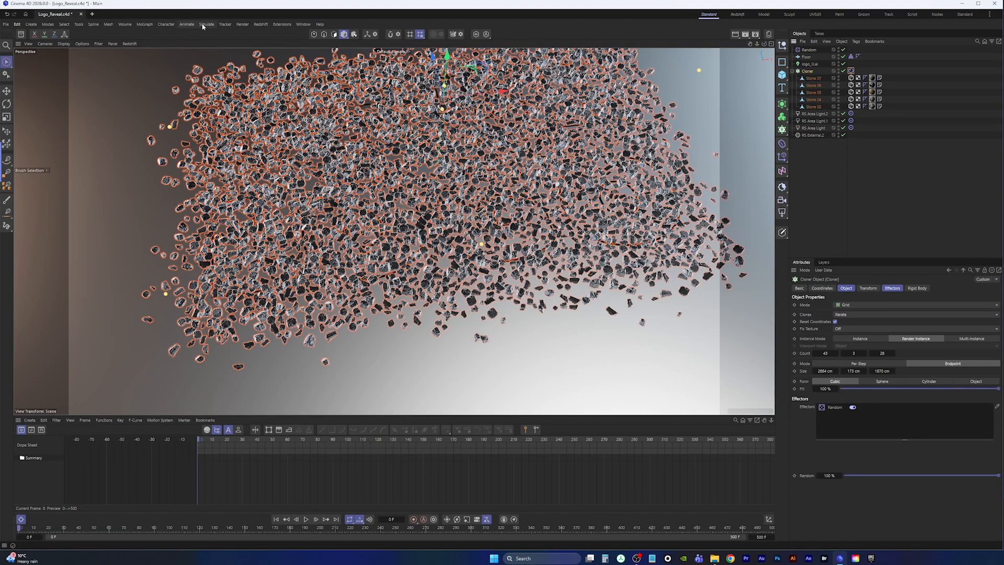
click(5, 24)
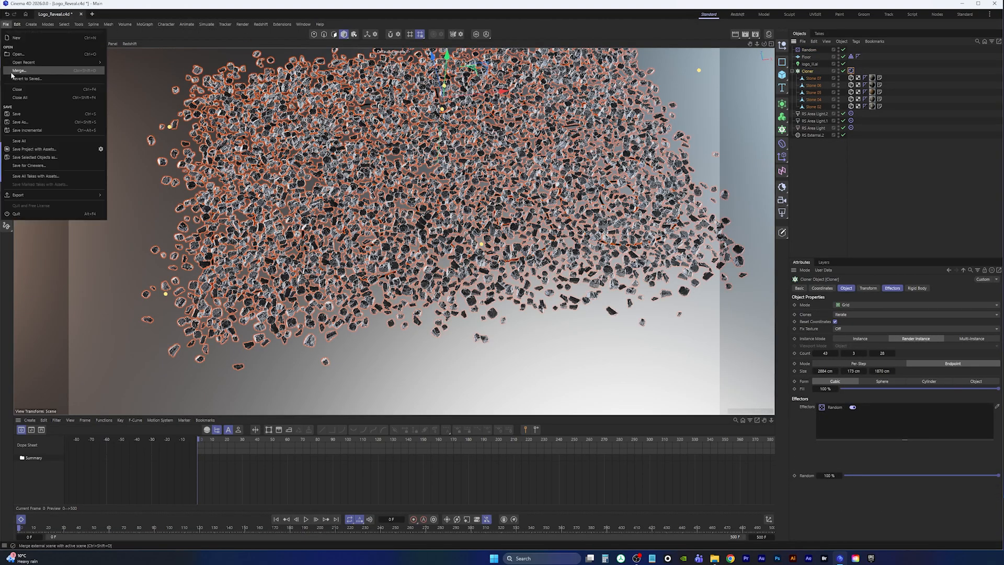
click(19, 114)
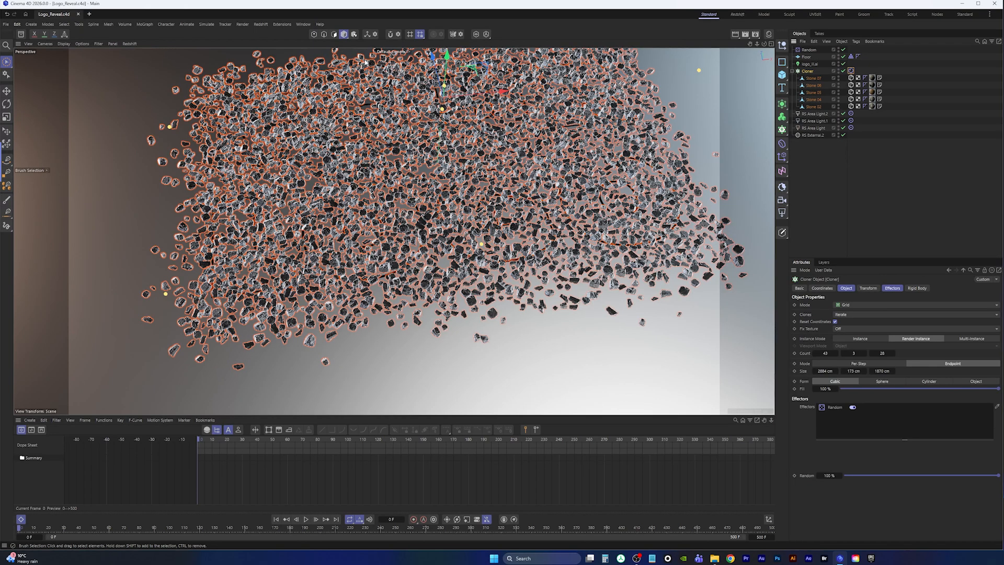
Add a Field Force with the logo vector object as a Spline Object field and a strength of 2000.
click(208, 24)
mouse_move(227, 37)
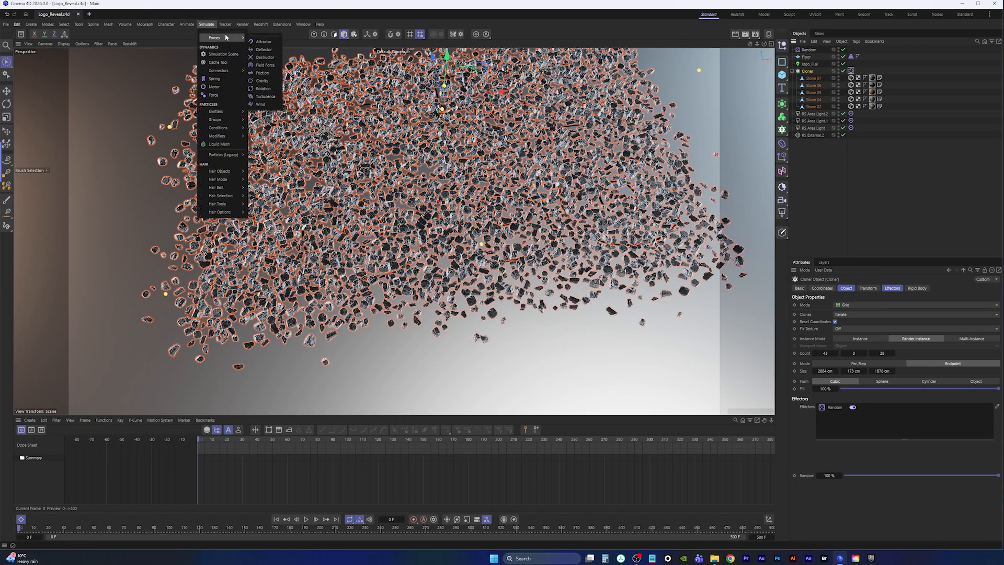
click(266, 65)
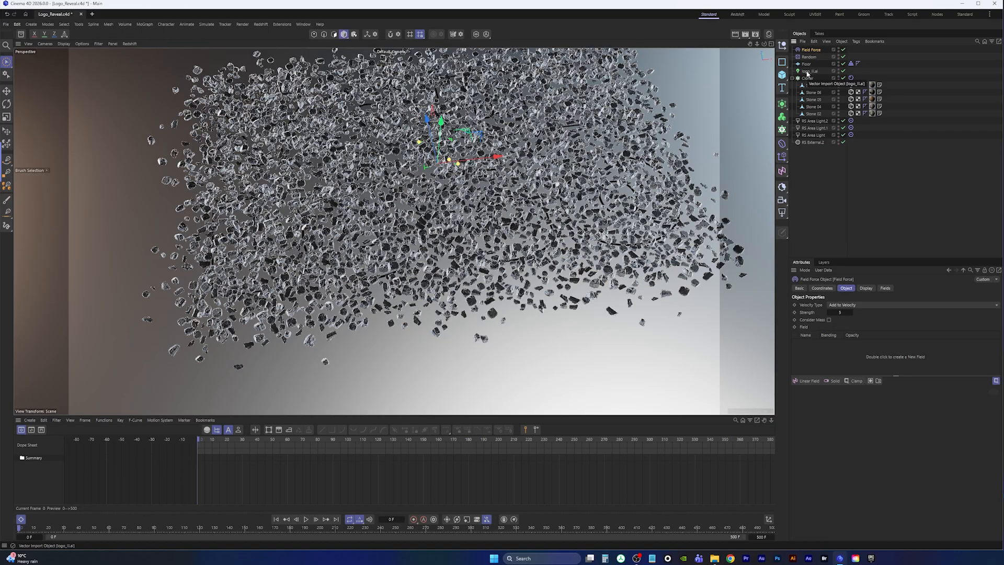
drag(811, 75, 820, 359)
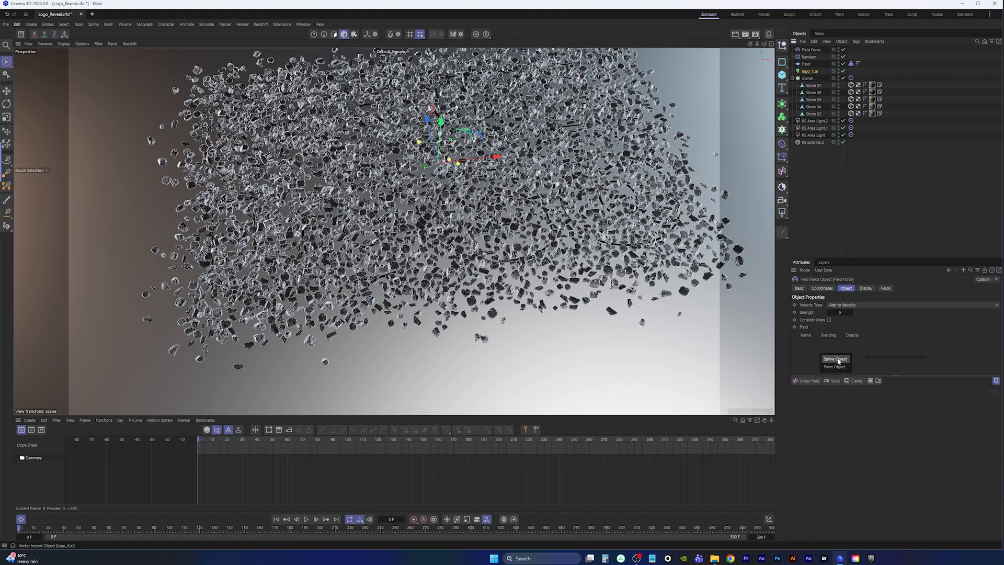
click(836, 358)
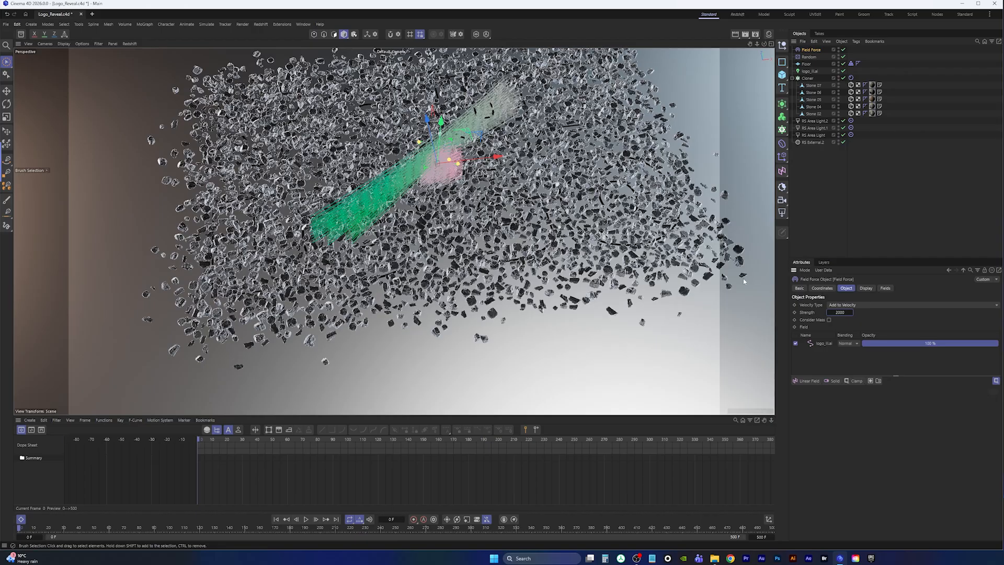
Turn off the Field Force's display box and return to its object properties.
click(866, 289)
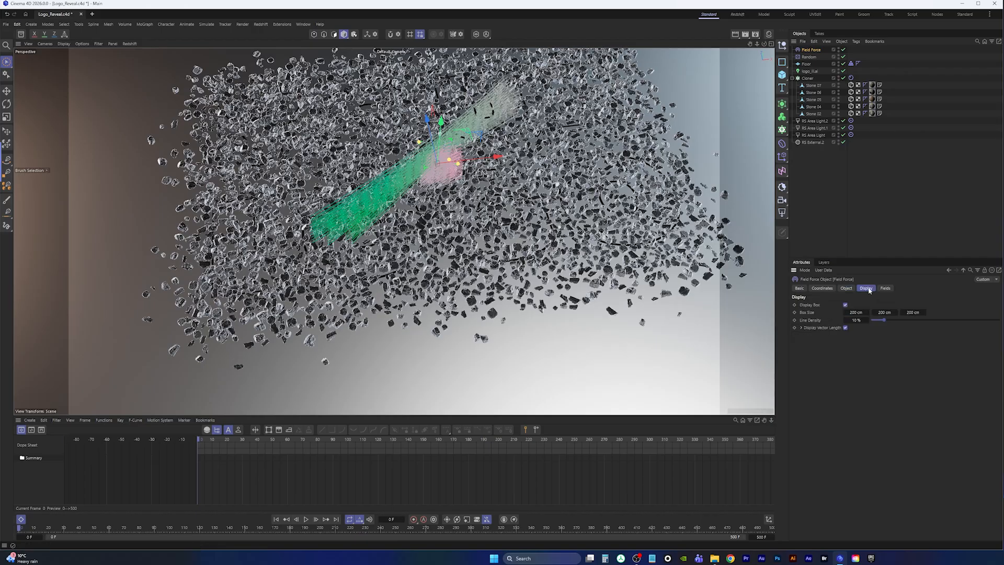
click(846, 305)
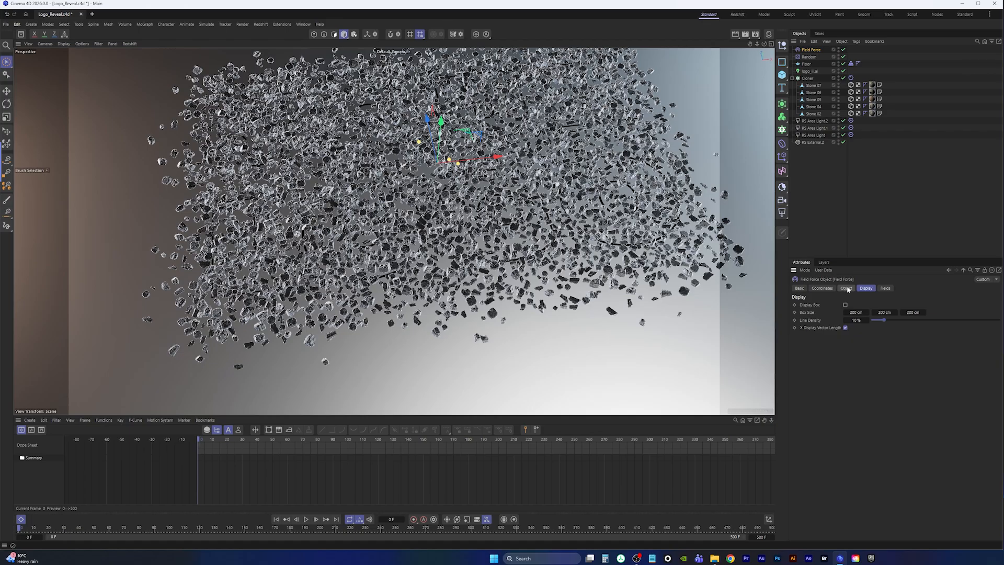
click(847, 289)
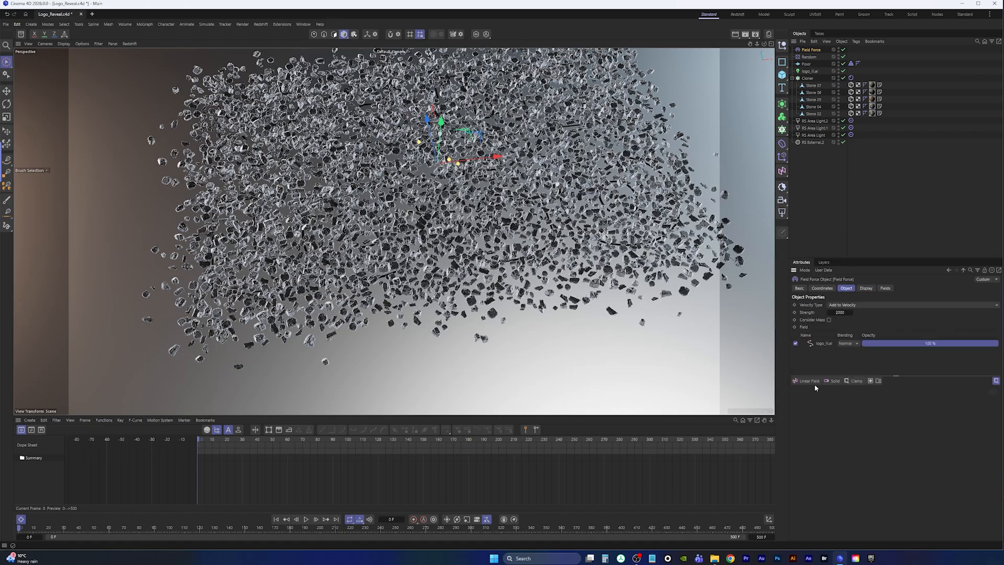
Open the logo spline field layer's settings, play the simulation to check how the force moves the stones and return to the first frame.
click(824, 344)
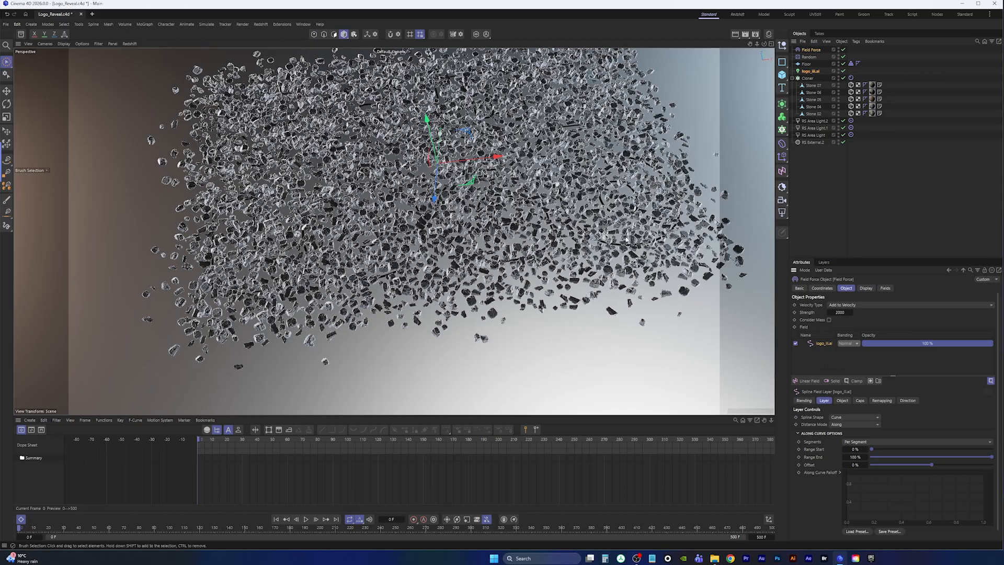
click(307, 520)
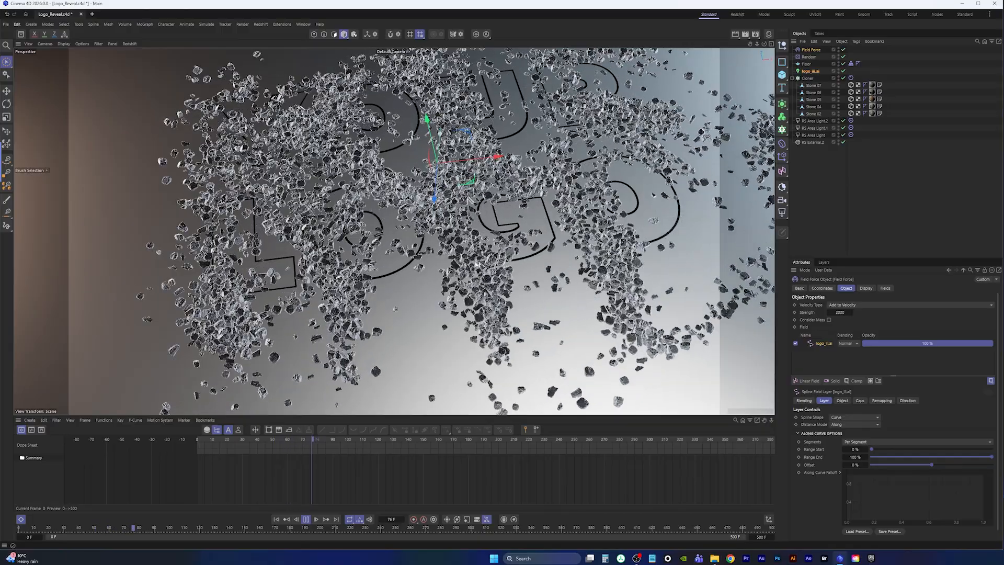
click(306, 520)
click(276, 519)
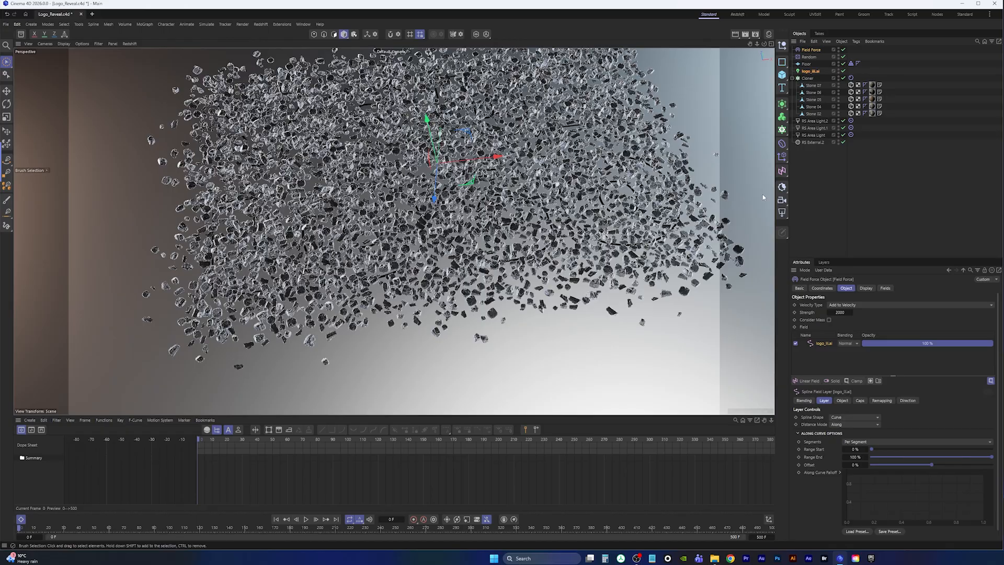
Set the distance mode of the Field Force's logo spline layer to Radius.
click(812, 51)
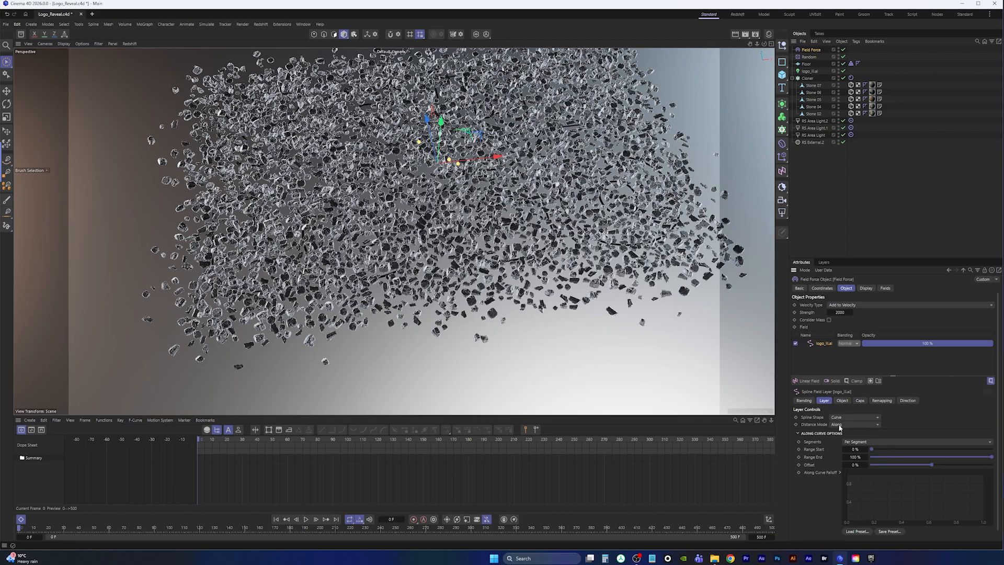
click(848, 424)
click(847, 444)
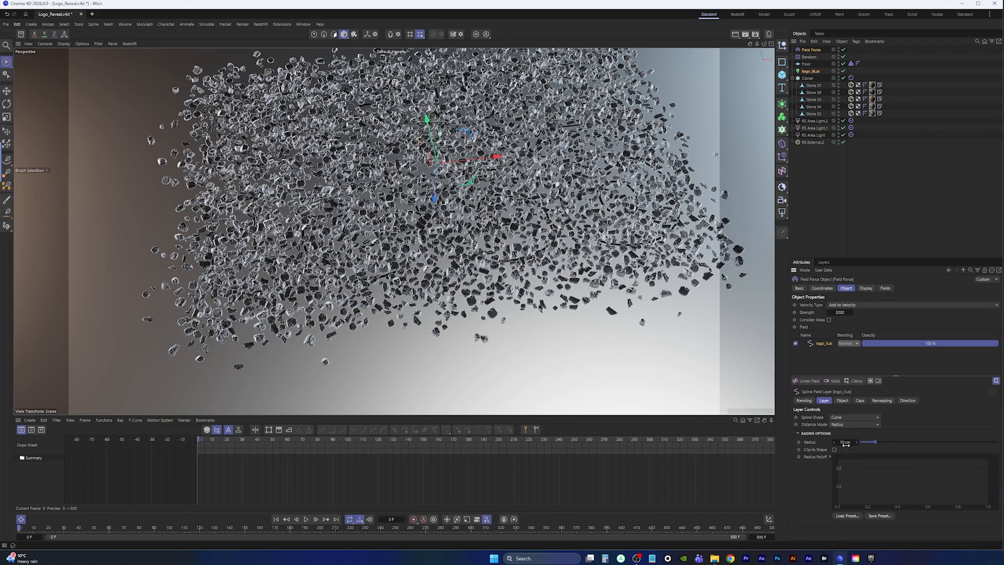
Set the logo spline layer's radius to 500 cm, and play the simulation to check how the stones spread before returning to the first frame.
click(845, 442)
text(500)
key(Return)
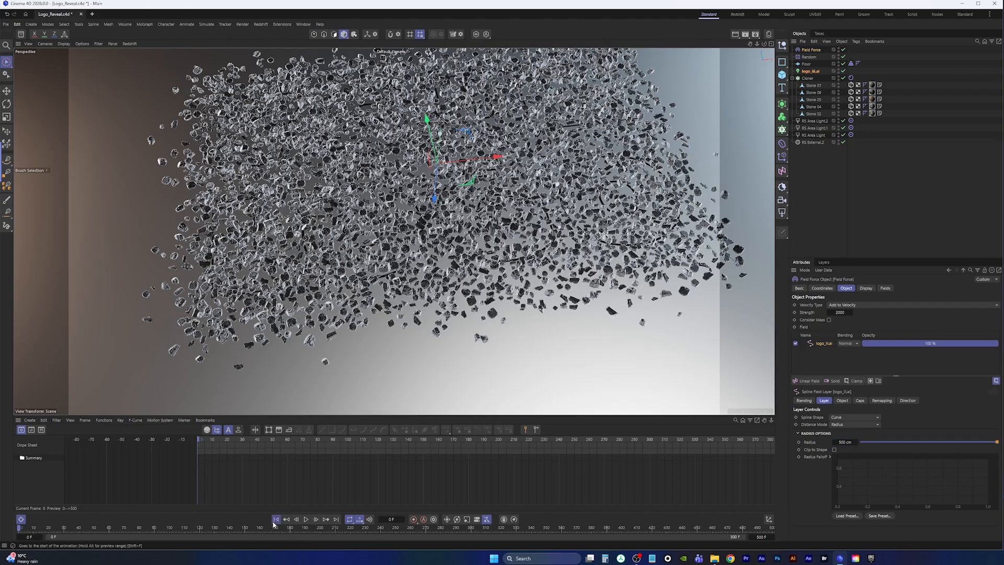
click(307, 520)
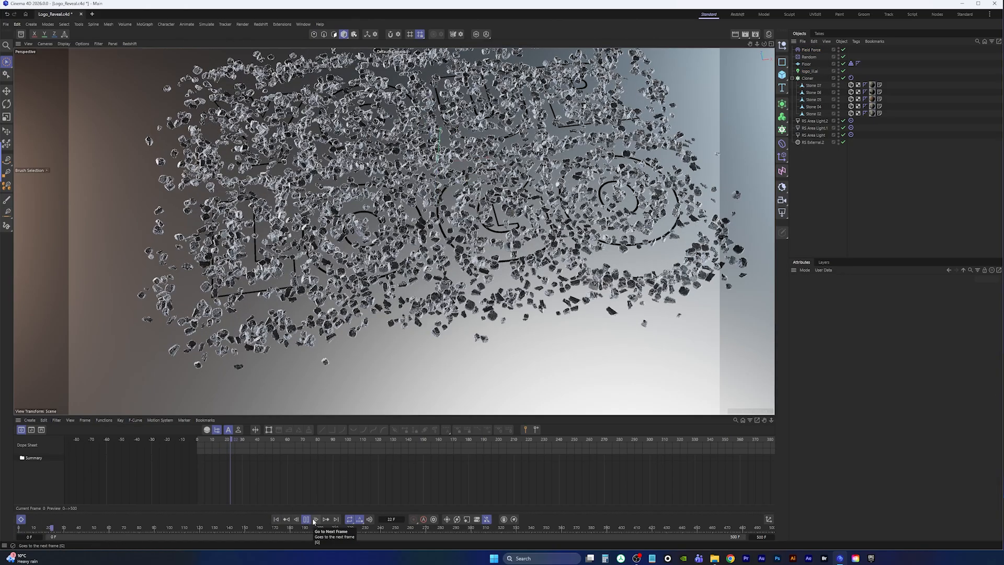
click(526, 227)
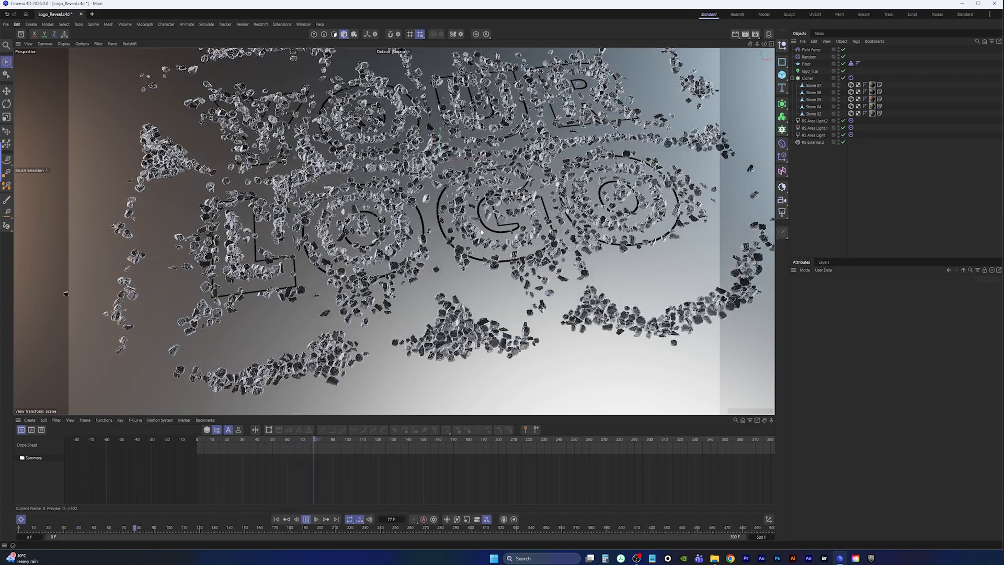
alt+drag(495, 271, 471, 262)
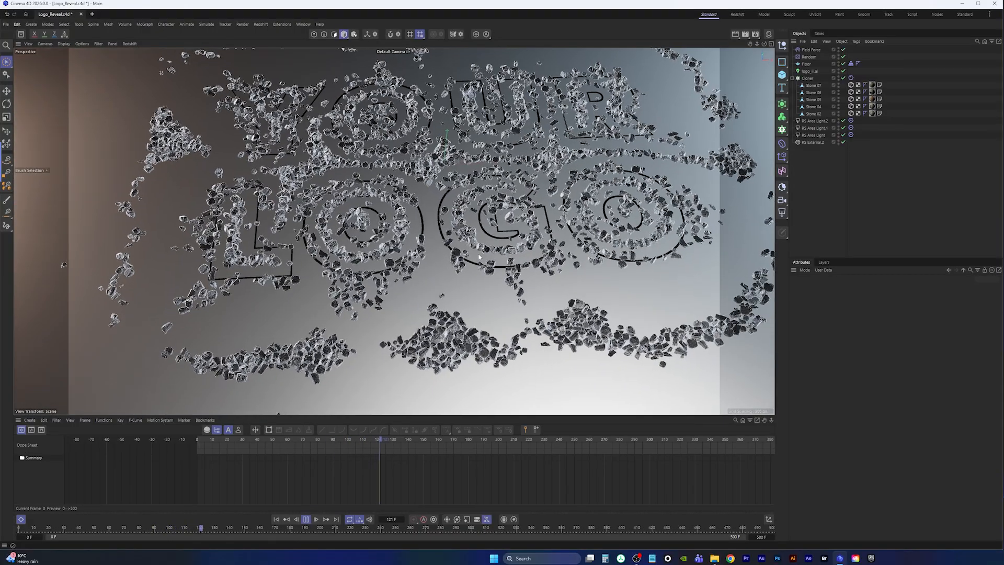
click(306, 519)
click(276, 519)
Set the Field Force's strength to -2000 and play the simulation from a more top-down view, returning to the first frame.
click(808, 50)
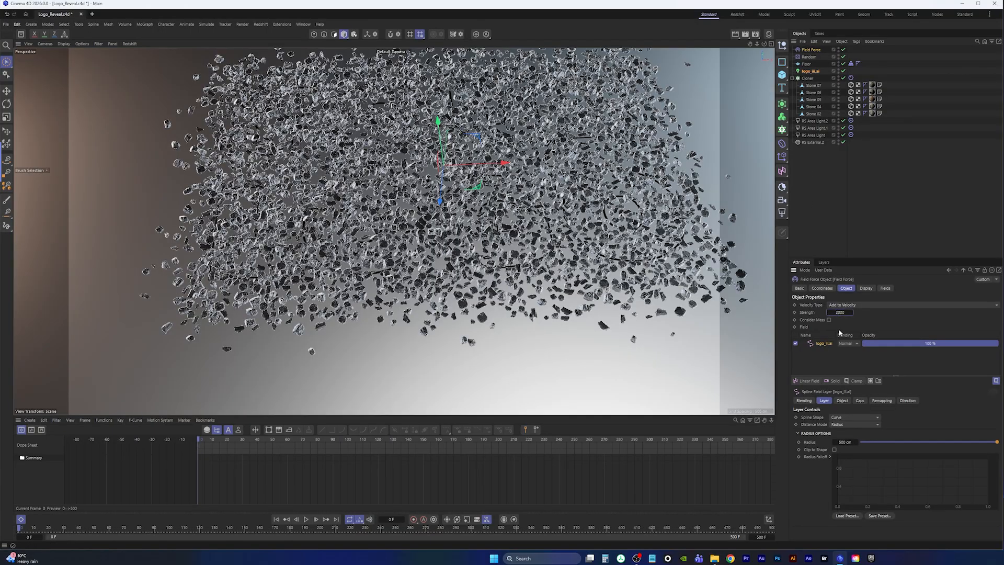
click(821, 216)
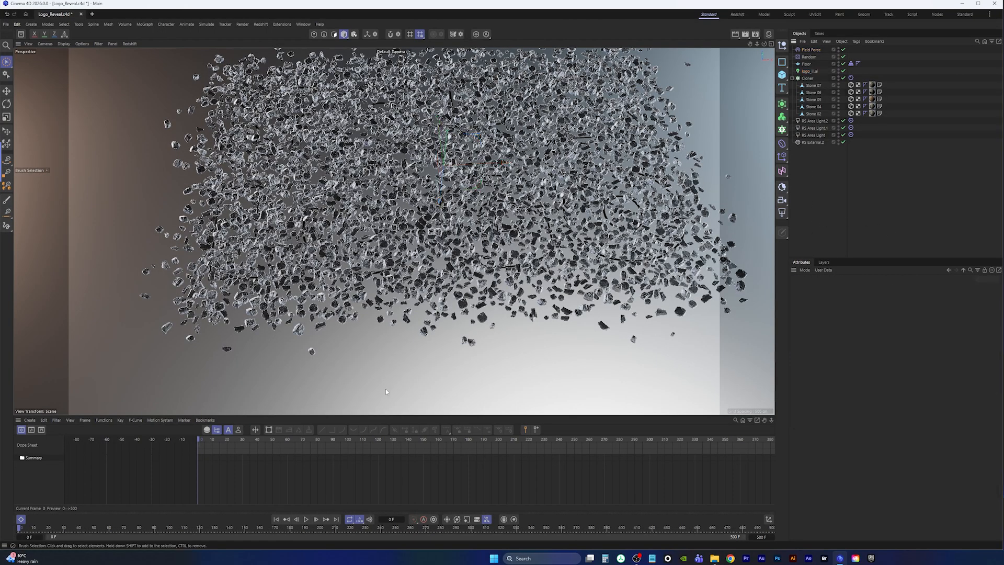
alt+middle_drag(468, 194, 462, 229)
alt+drag(462, 229, 448, 270)
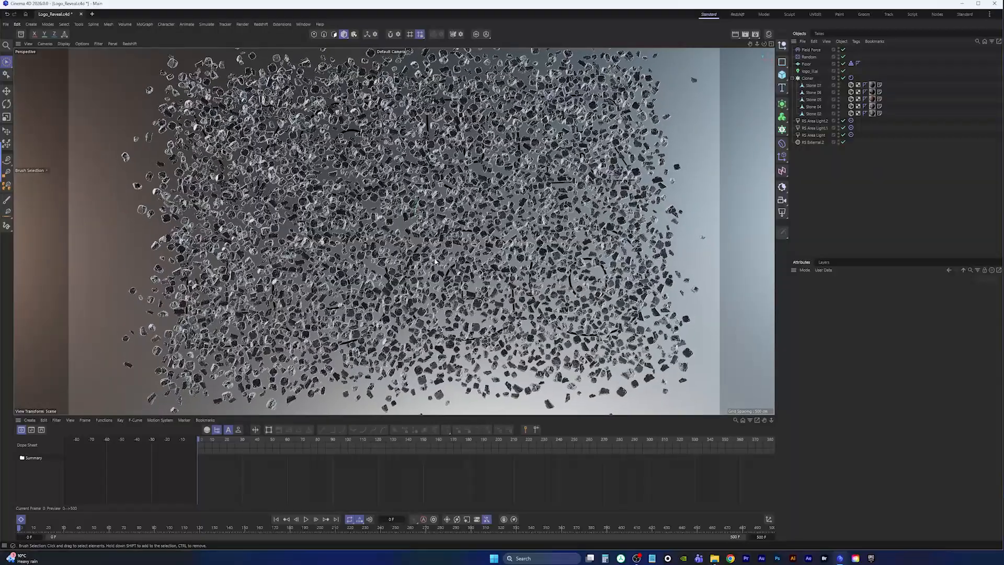
click(309, 517)
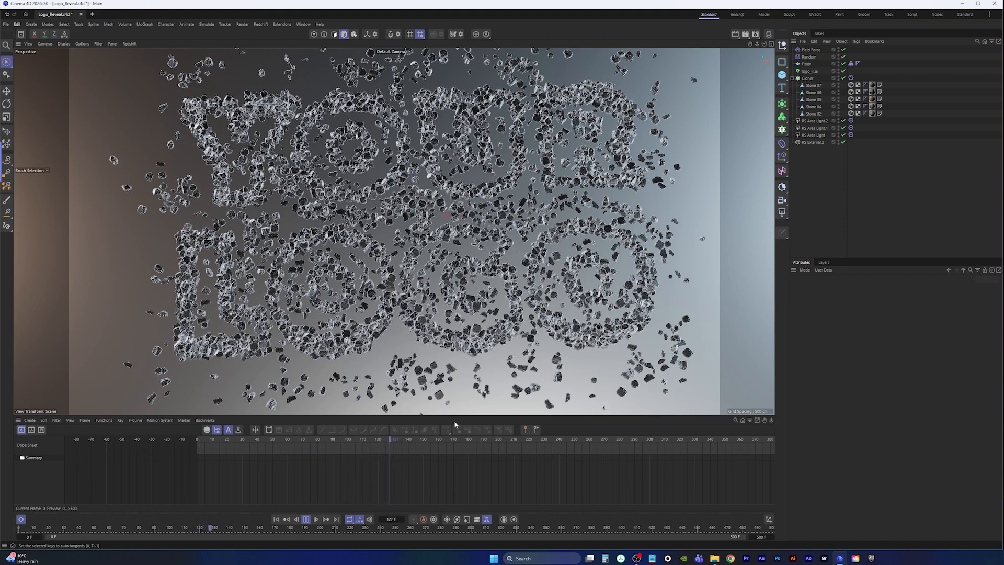
click(306, 519)
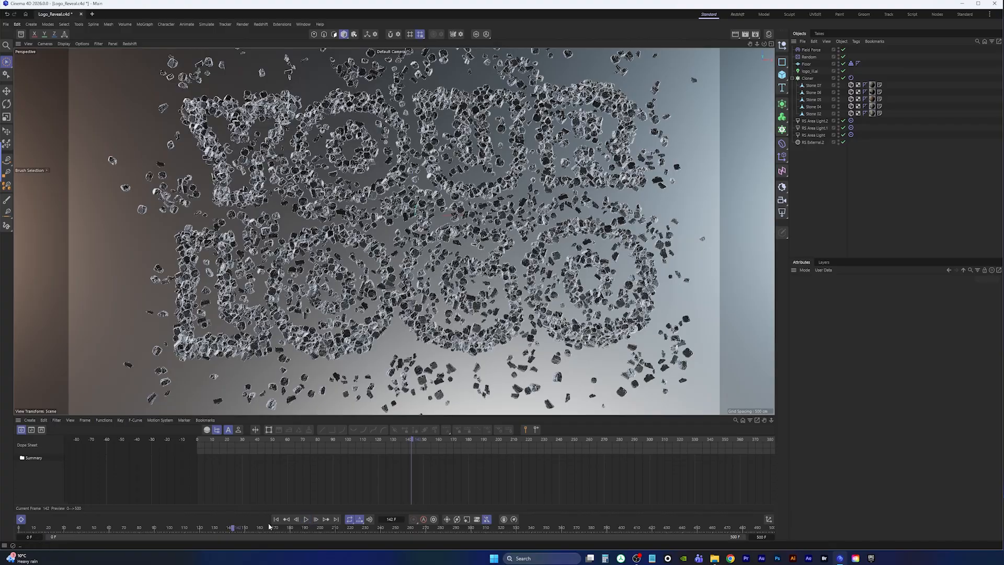
click(277, 519)
Set the Field Force's strength to -3000 and play the simulation to check the logo shape, returning to the first frame.
click(811, 50)
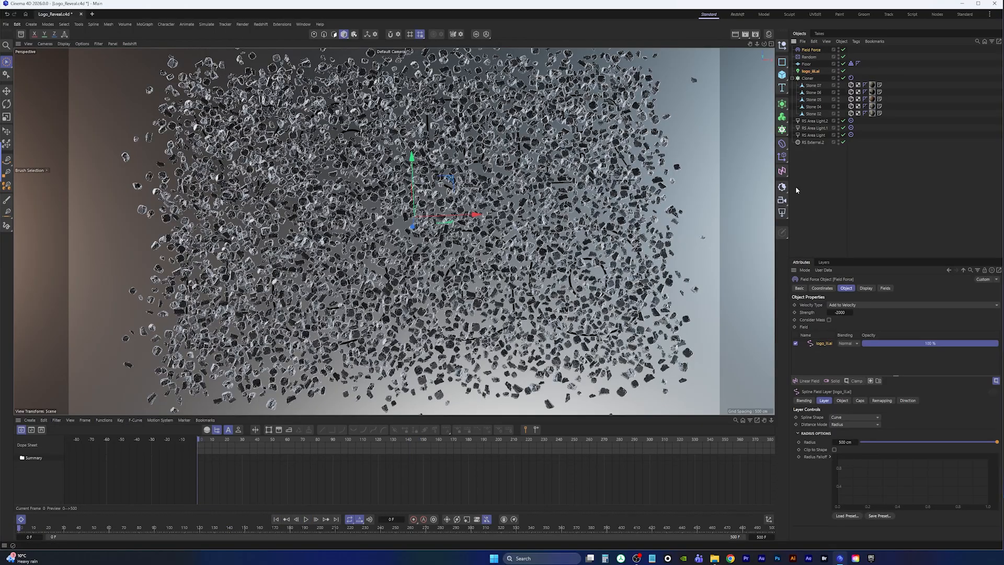
click(847, 312)
click(307, 520)
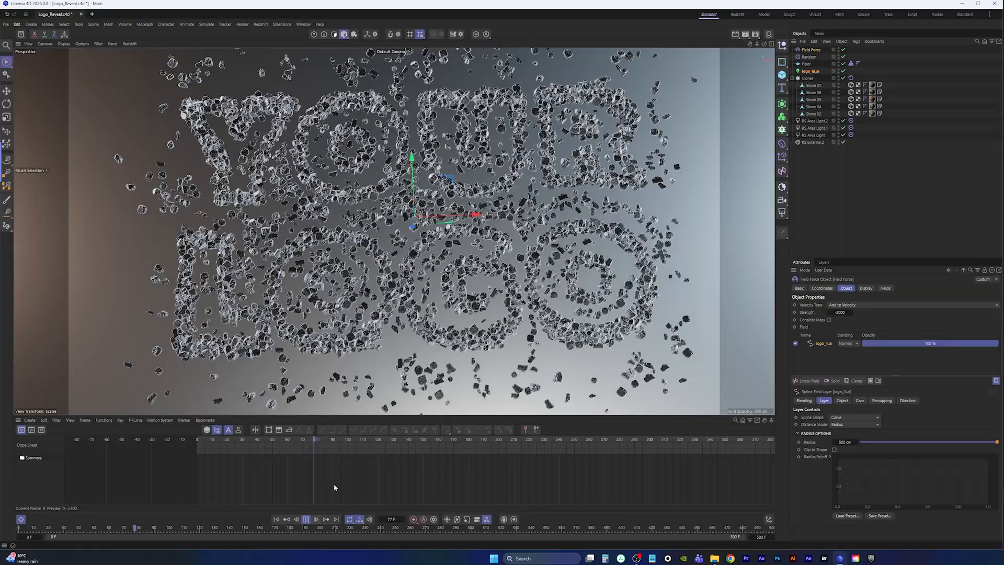
key(F8)
mouse_move(448, 250)
alt+mouse_down()
mouse_move(433, 242)
mouse_move(460, 240)
alt+mouse_up()
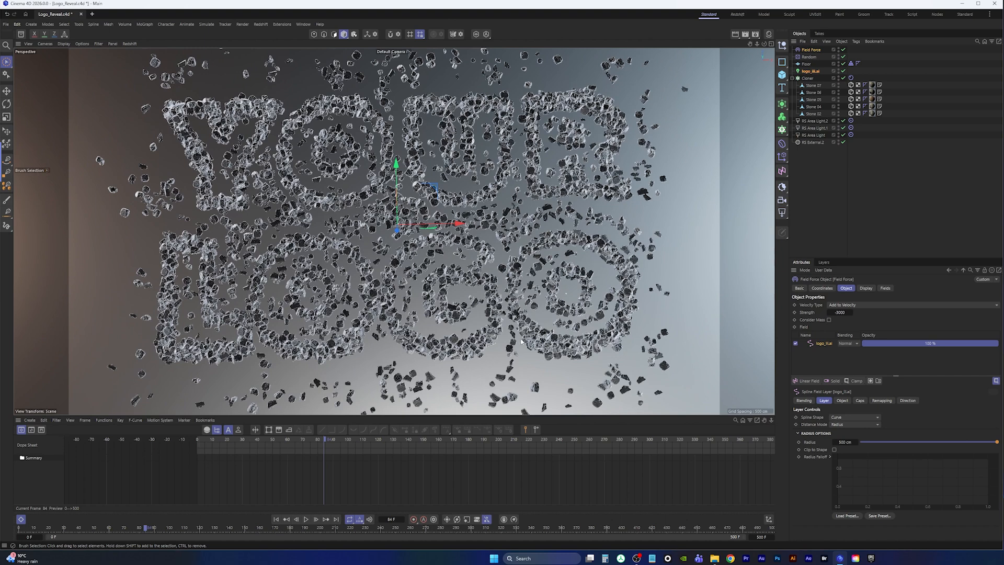
click(276, 519)
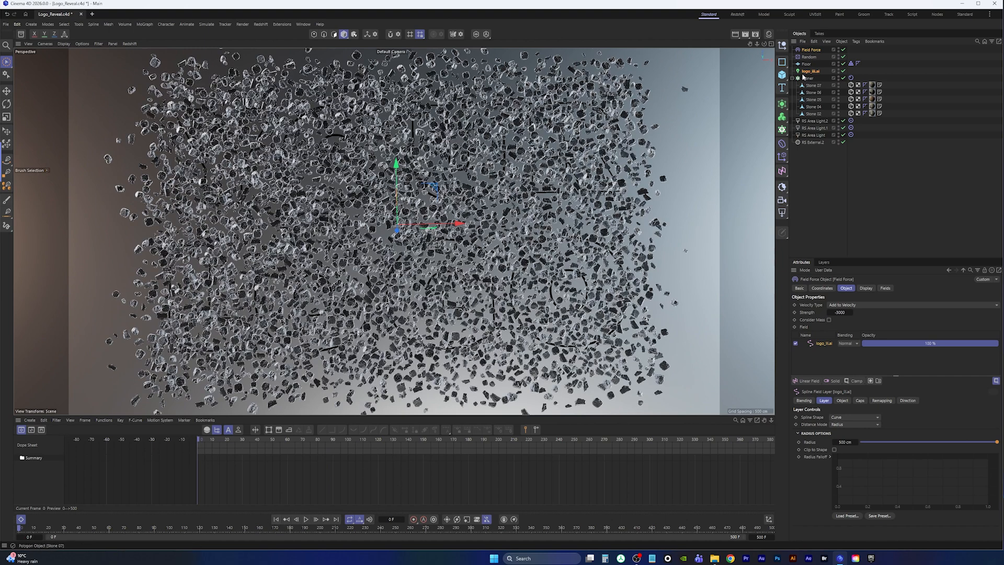
Set the Field Force's strength to -5000, test it by playing to about frame 75, and save the project.
click(840, 313)
click(306, 519)
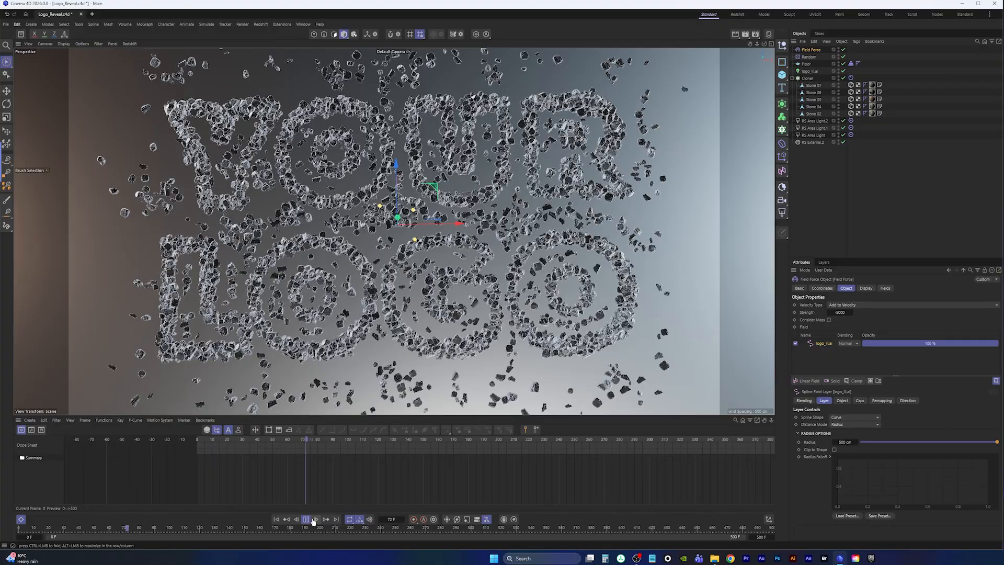
click(308, 520)
click(6, 24)
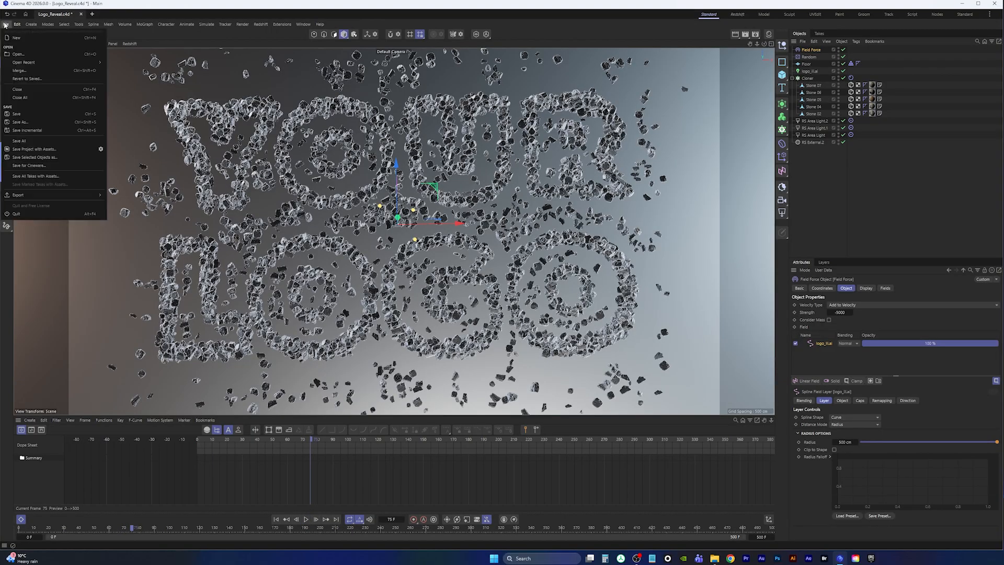
click(31, 113)
Add a Redshift camera, look through it, and set its heading to 0° and its pitch to -90°.
click(782, 200)
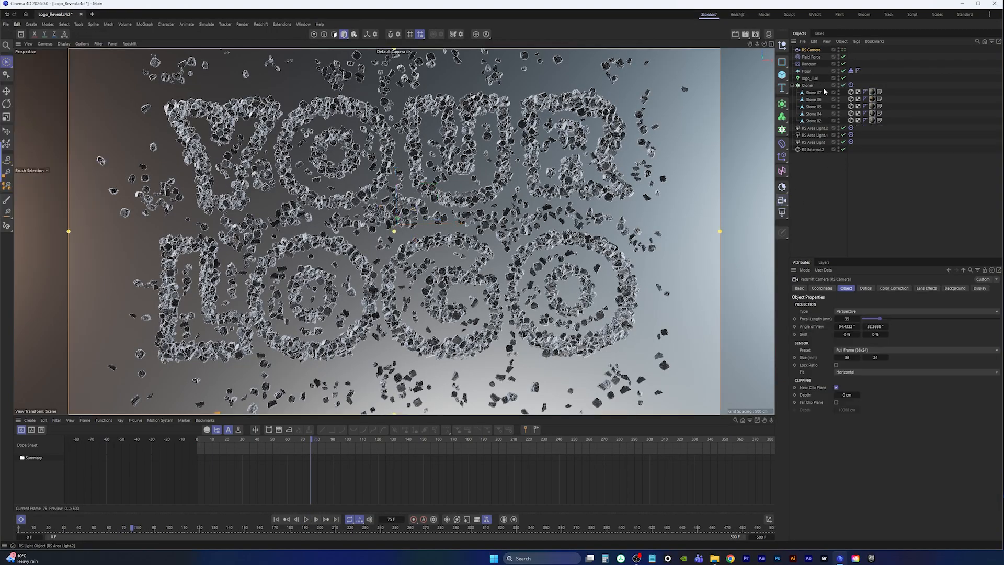
click(843, 49)
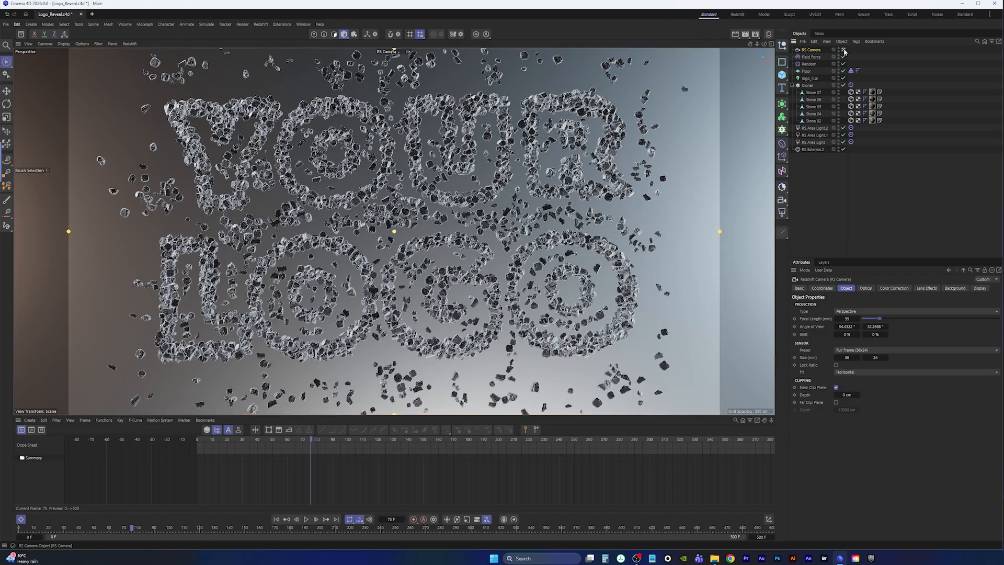
click(822, 288)
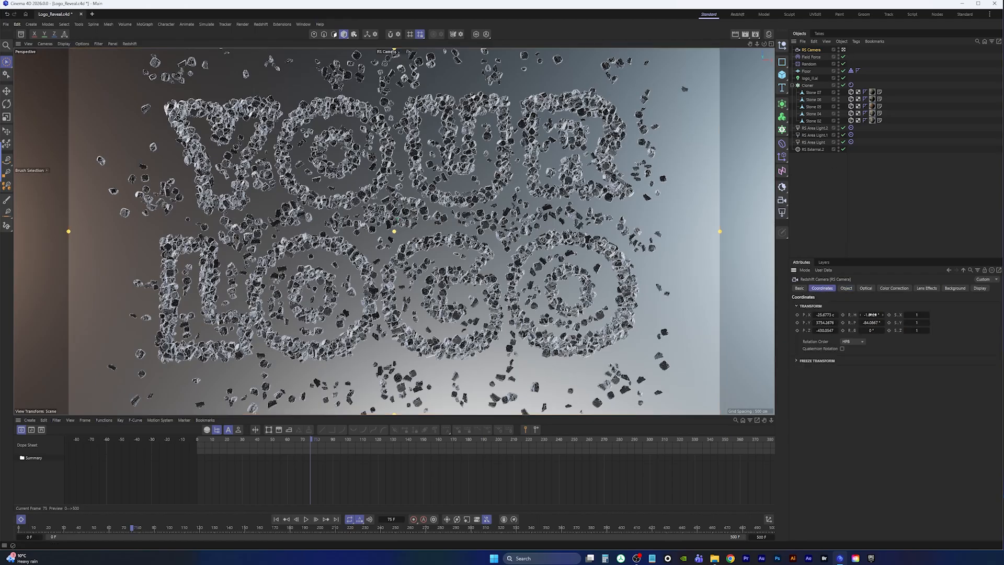
text(0)
key(Tab)
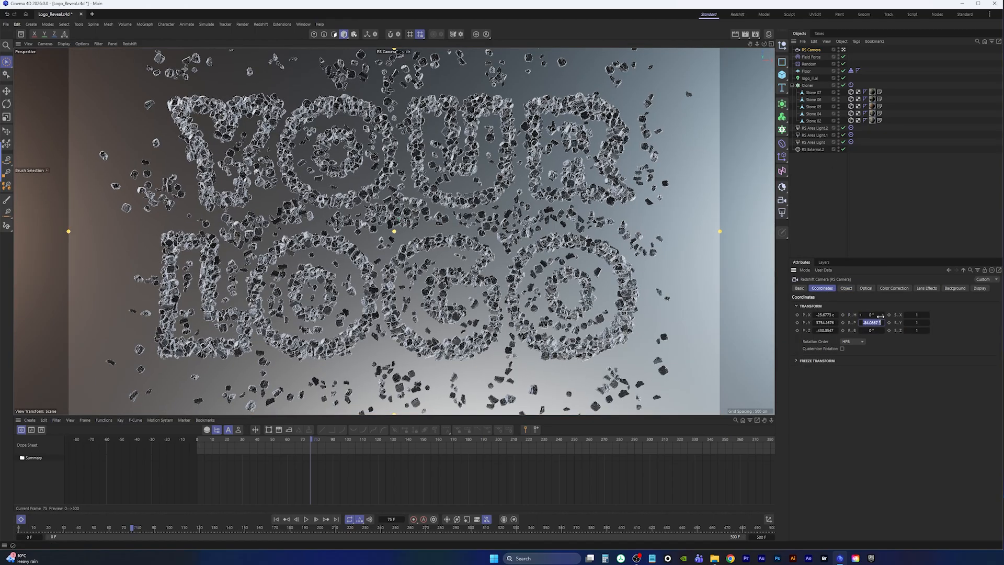
text(-90)
key(Return)
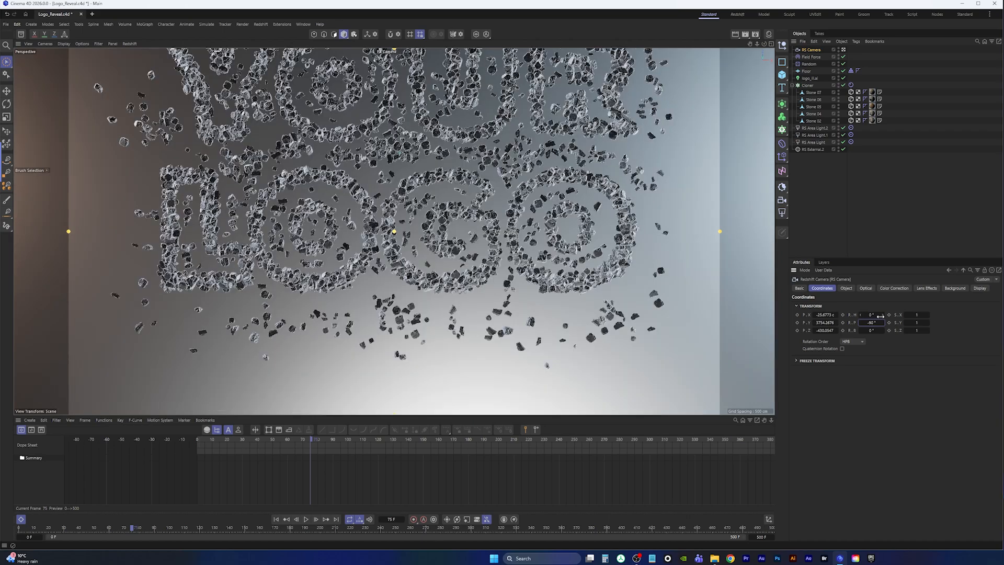
Raise the camera to a height of about 6327 cm with the whole logo in frame, and save the project.
alt+middle_drag(430, 197, 417, 271)
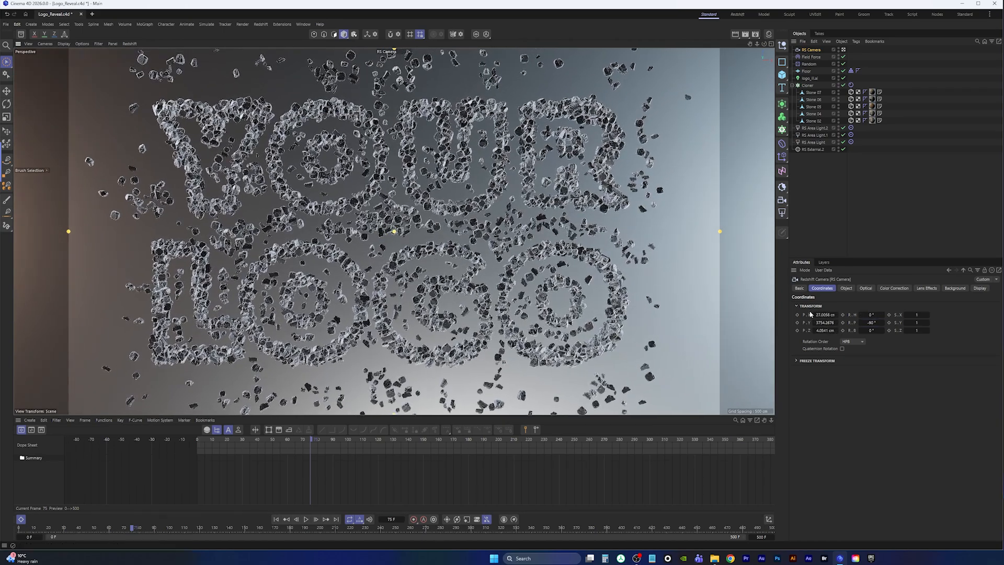
drag(824, 322, 875, 318)
alt+middle_drag(410, 235, 401, 237)
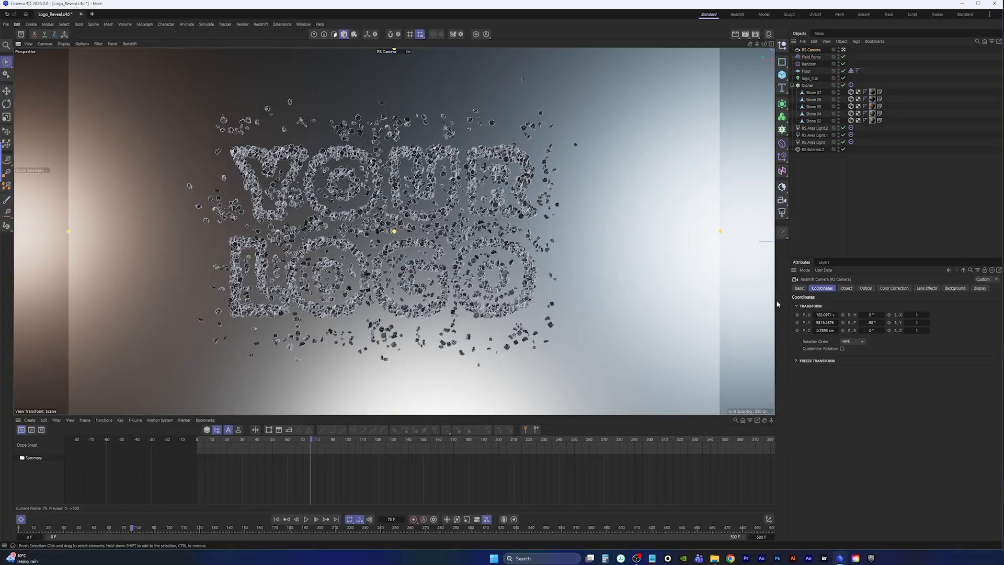
drag(799, 314, 799, 315)
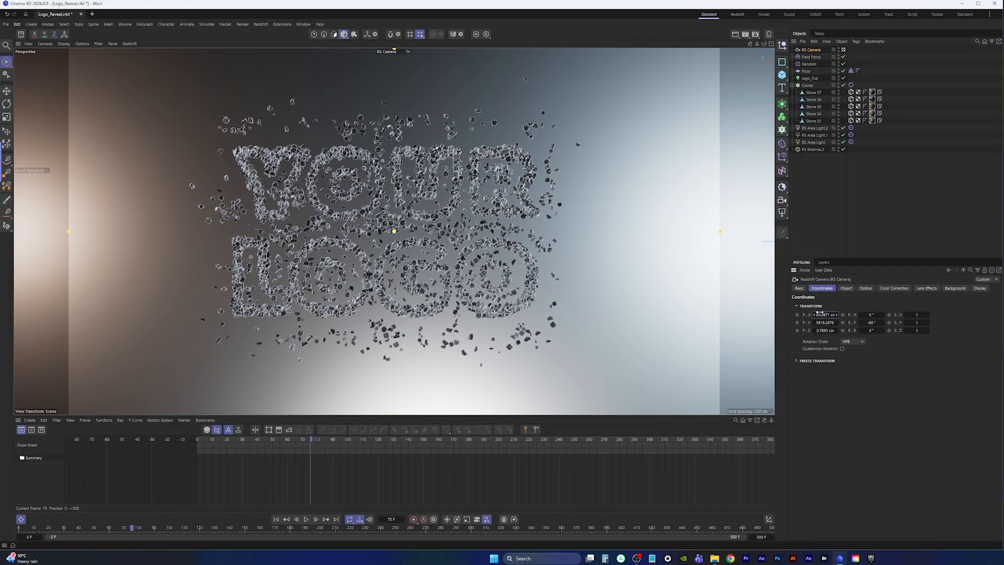
scroll(356, 248, down, 5)
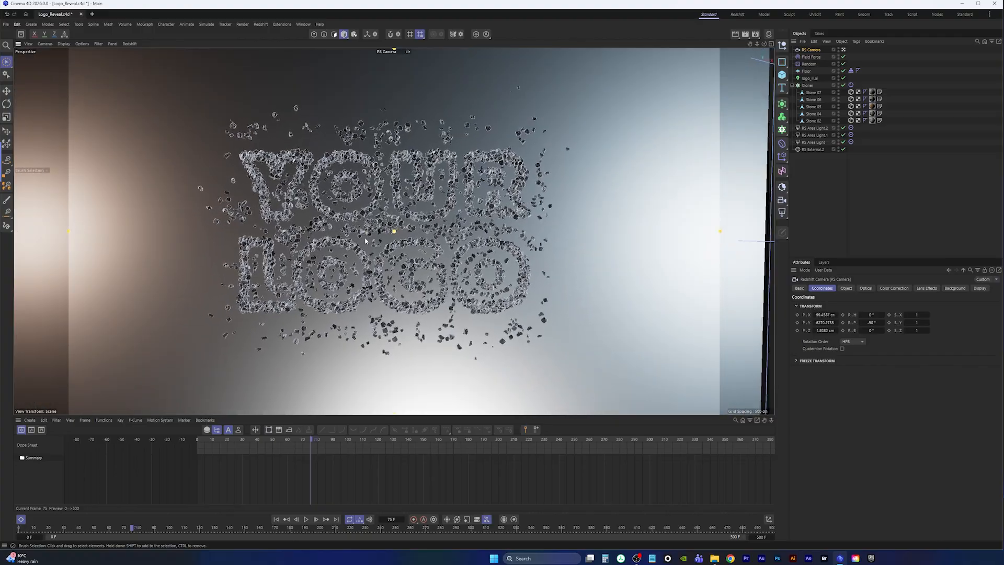
scroll(356, 248, up, 5)
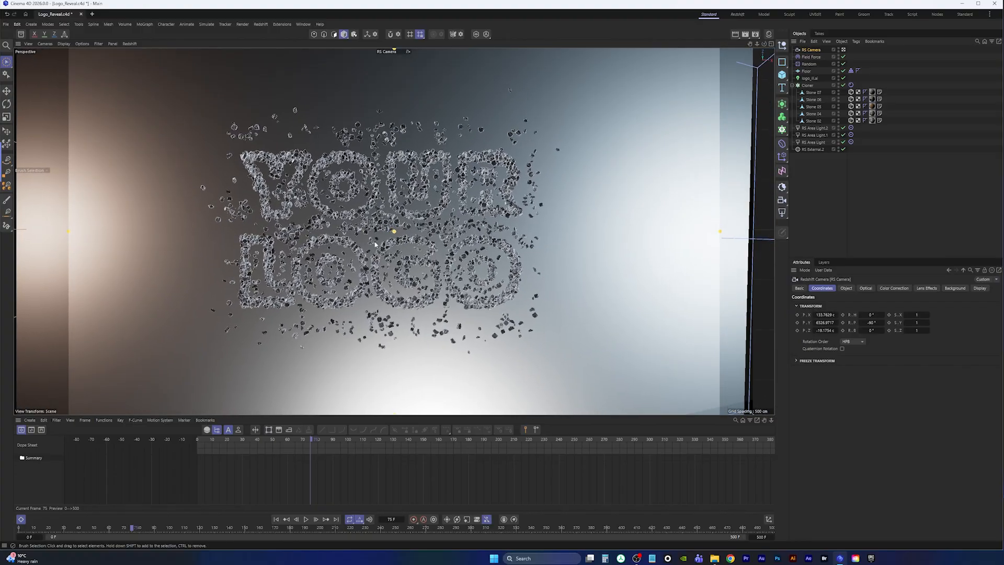
click(6, 25)
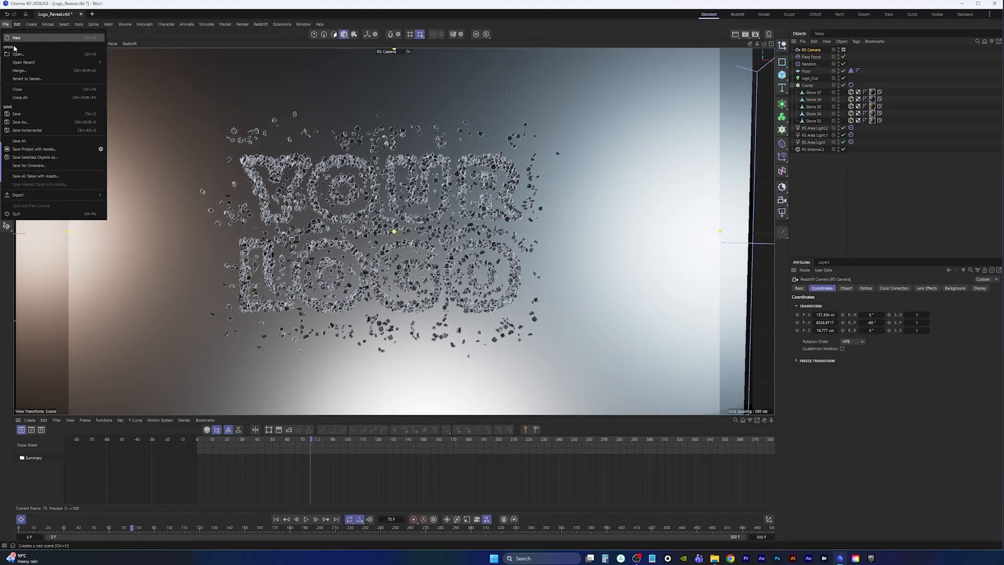
click(26, 113)
Switch to the Redshift layout and start the live render of the camera view.
click(738, 14)
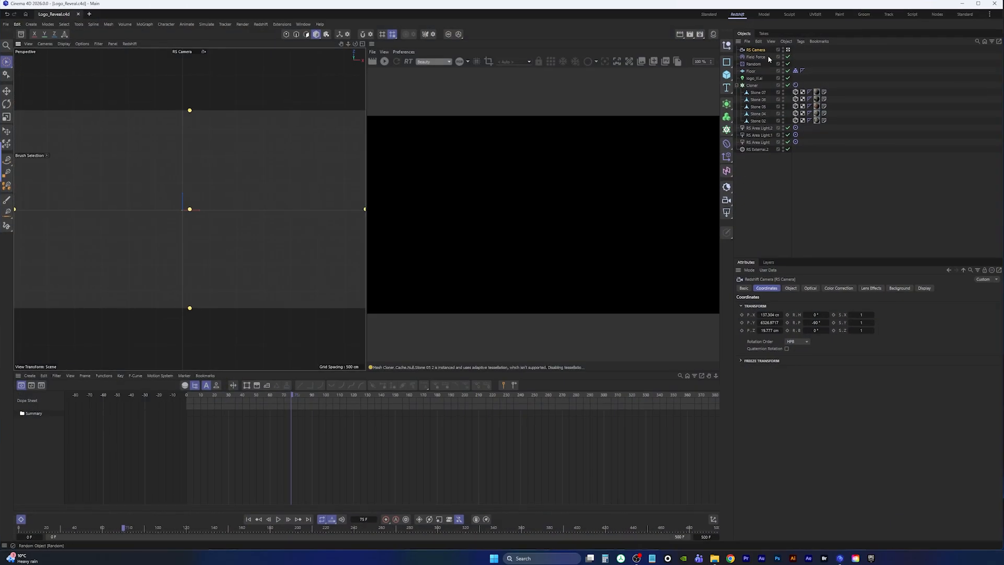
click(247, 26)
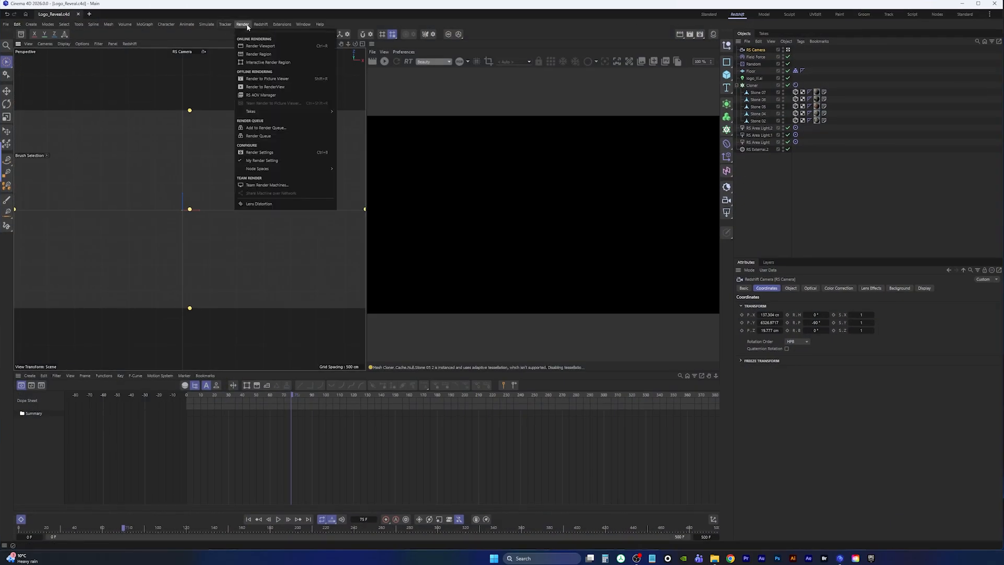
mouse_move(266, 25)
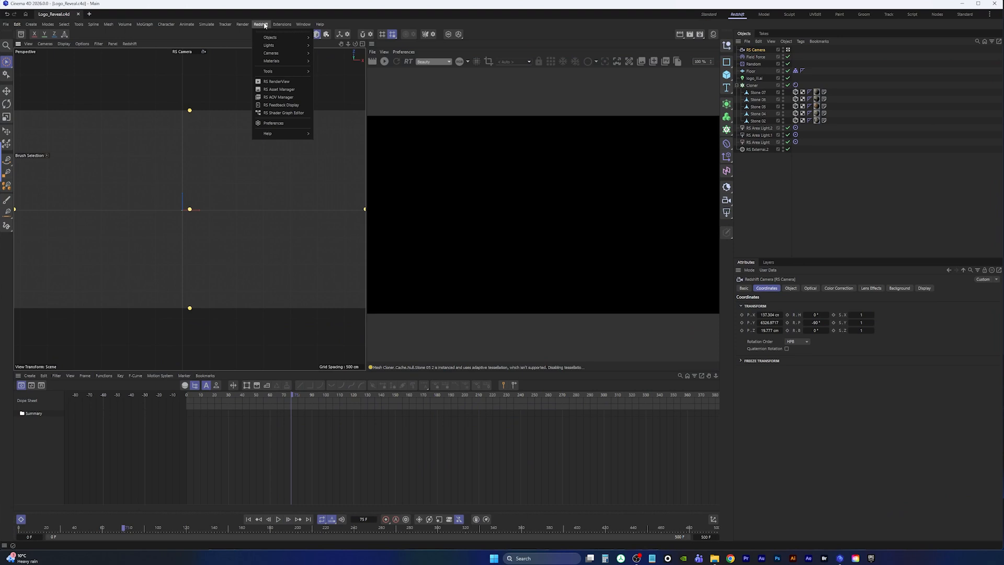
click(263, 25)
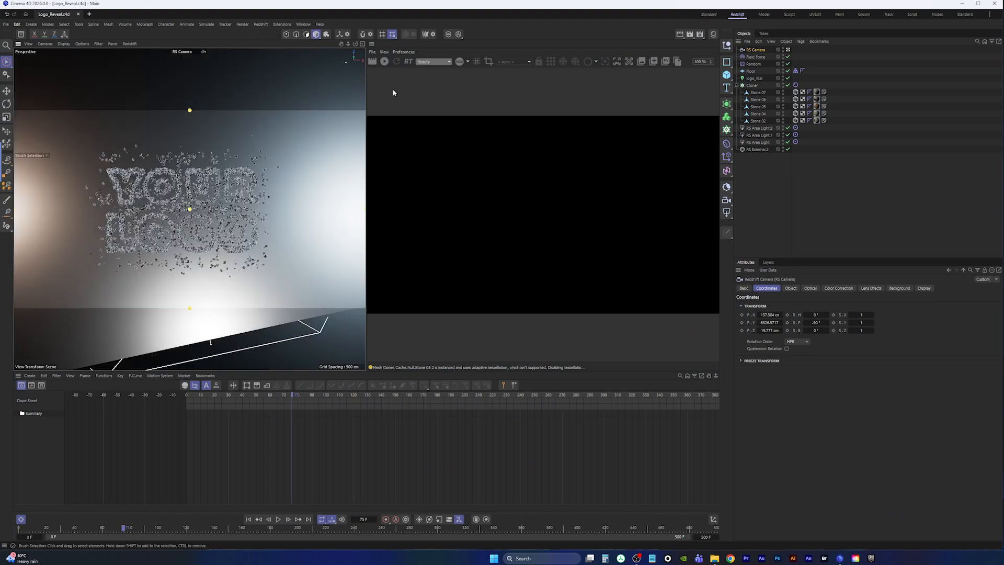
click(385, 62)
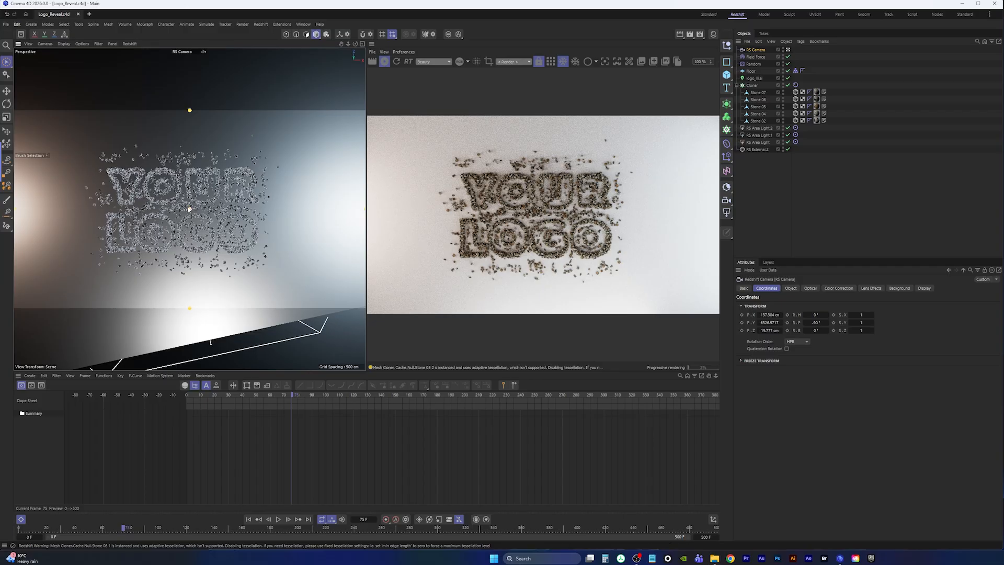
Move the camera closer to the logo to inspect the rendered stones, and pull it back to a height of about 6450 cm.
scroll(191, 209, up, 5)
scroll(217, 202, up, 5)
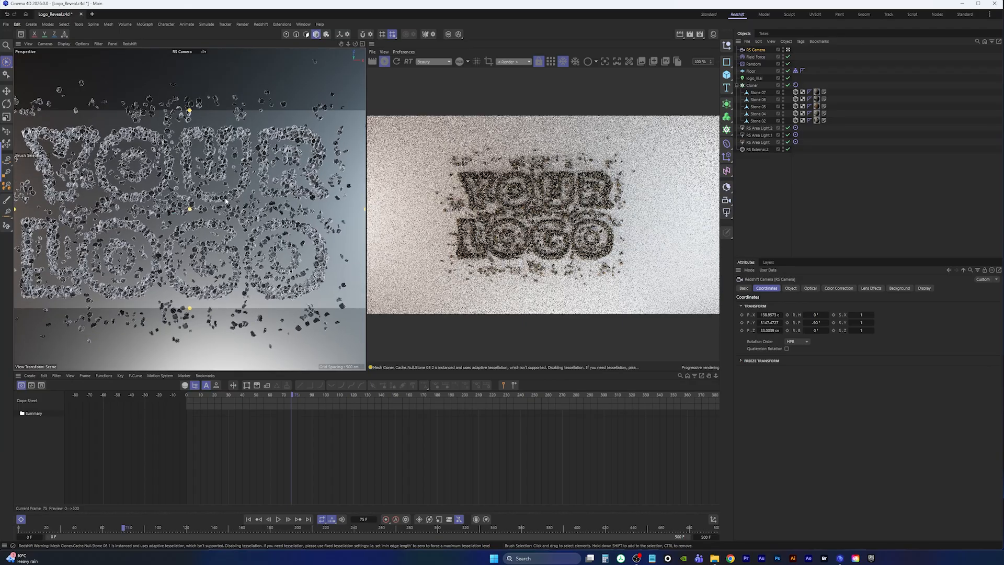
scroll(186, 217, down, 2)
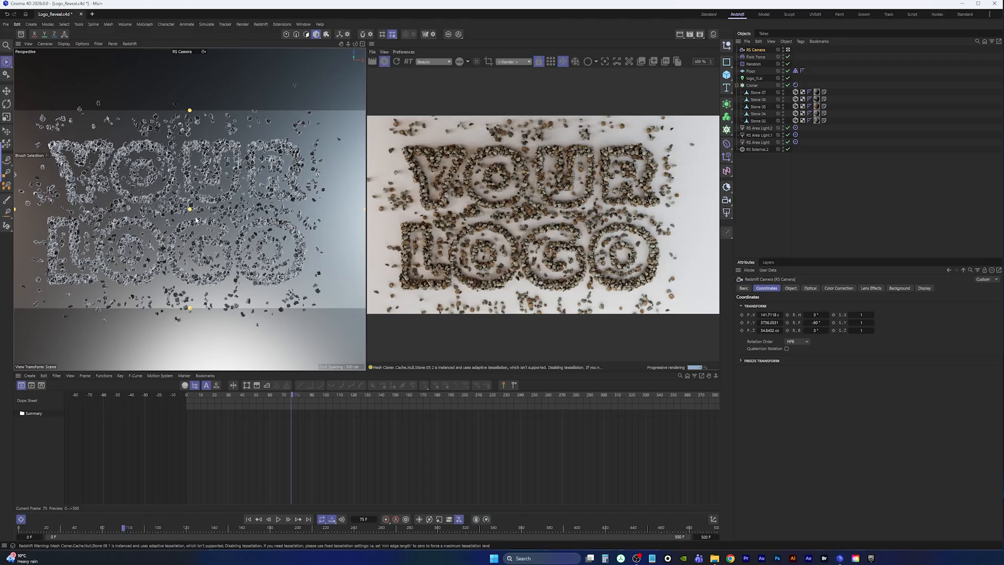
scroll(195, 212, down, 10)
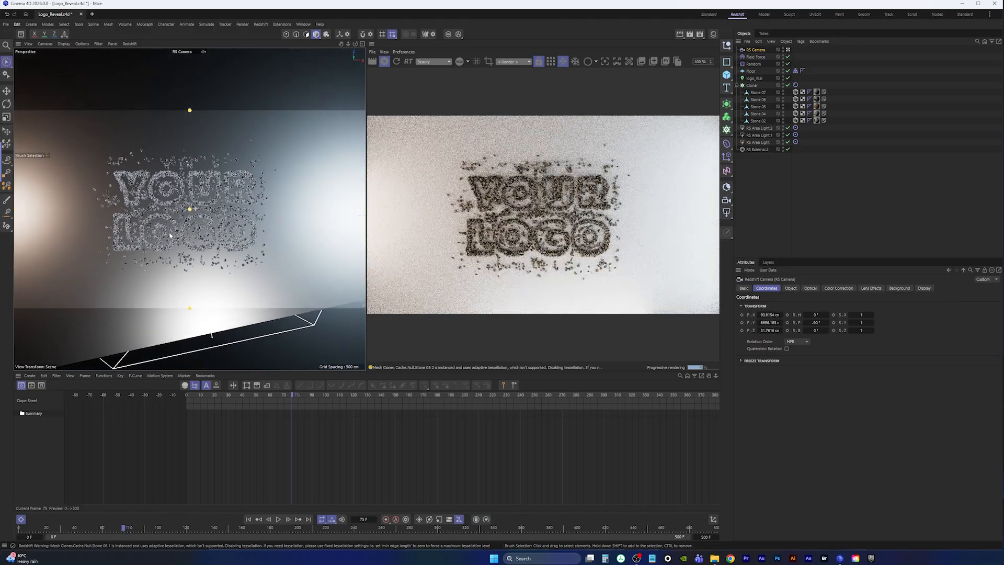
scroll(178, 231, up, 2)
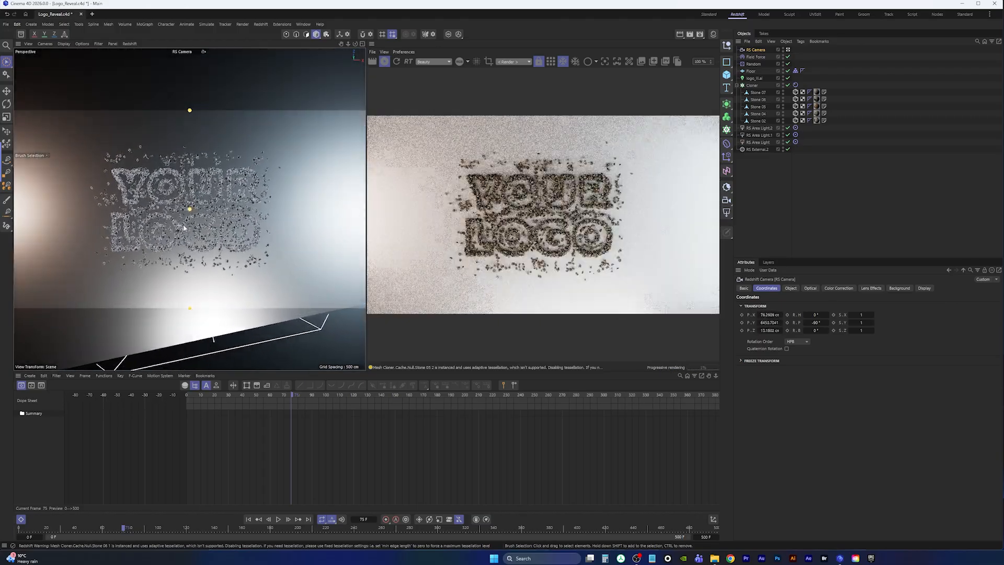
Raise the Redshift camera to a height of about 6779 cm and stop the live render.
scroll(183, 229, down, 1)
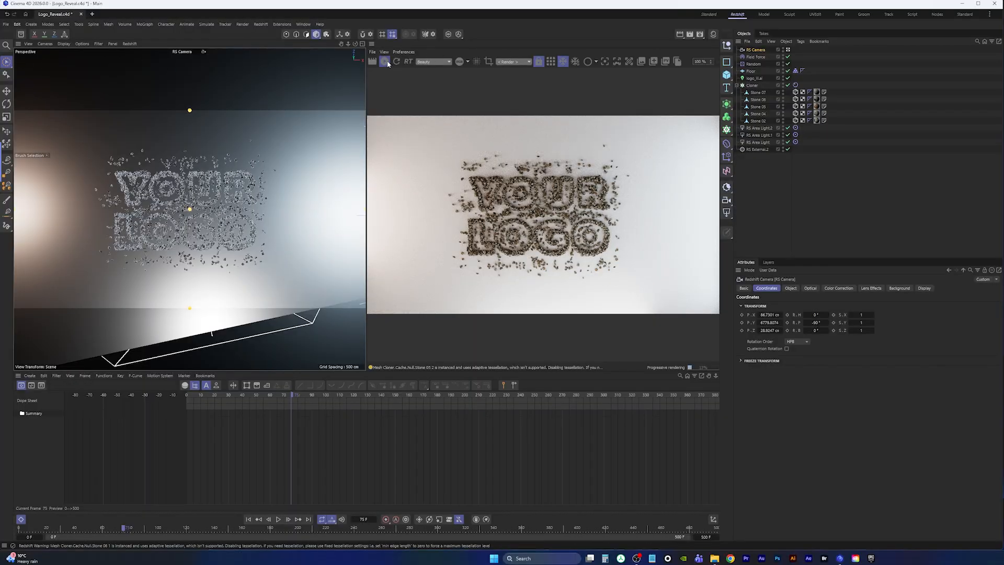
click(394, 62)
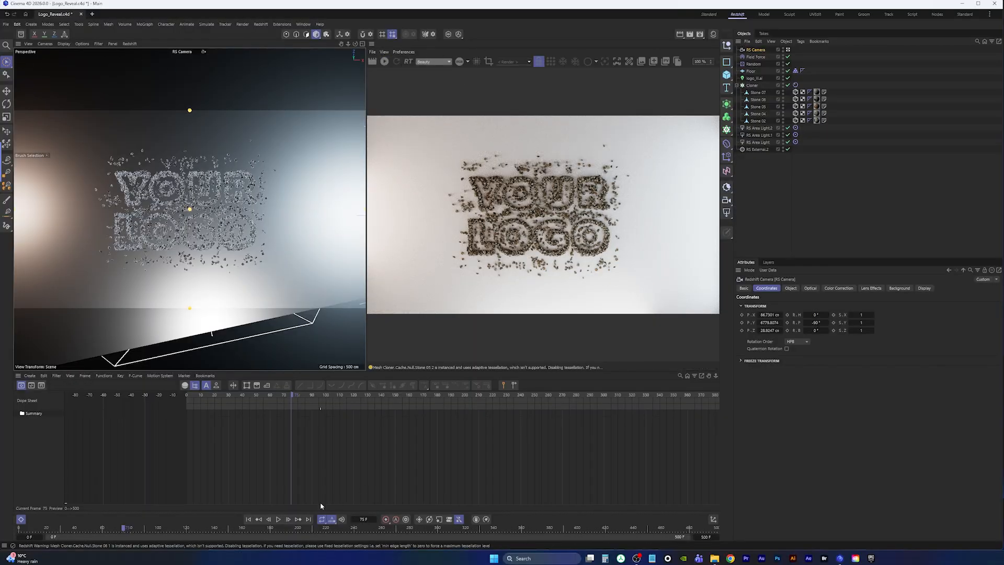
At the first frame, scale down the Cloner's five stones together, checking them up close through the default camera.
click(249, 519)
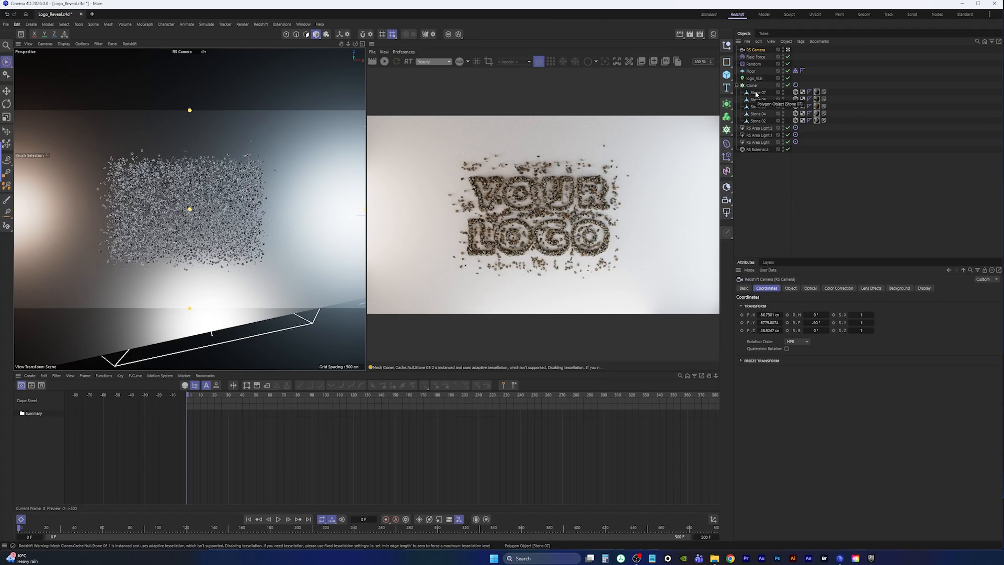
click(759, 92)
shift+click(758, 121)
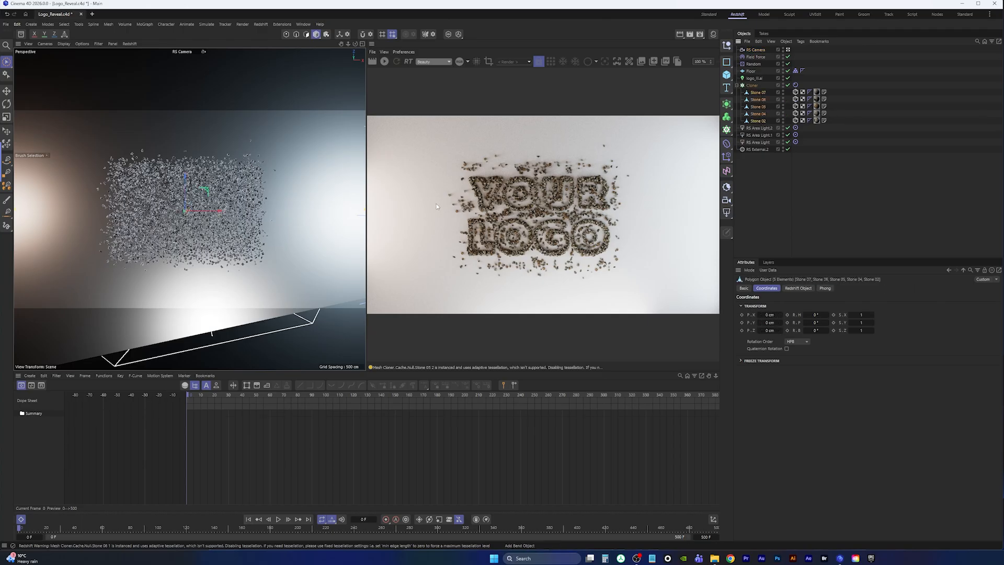
click(9, 117)
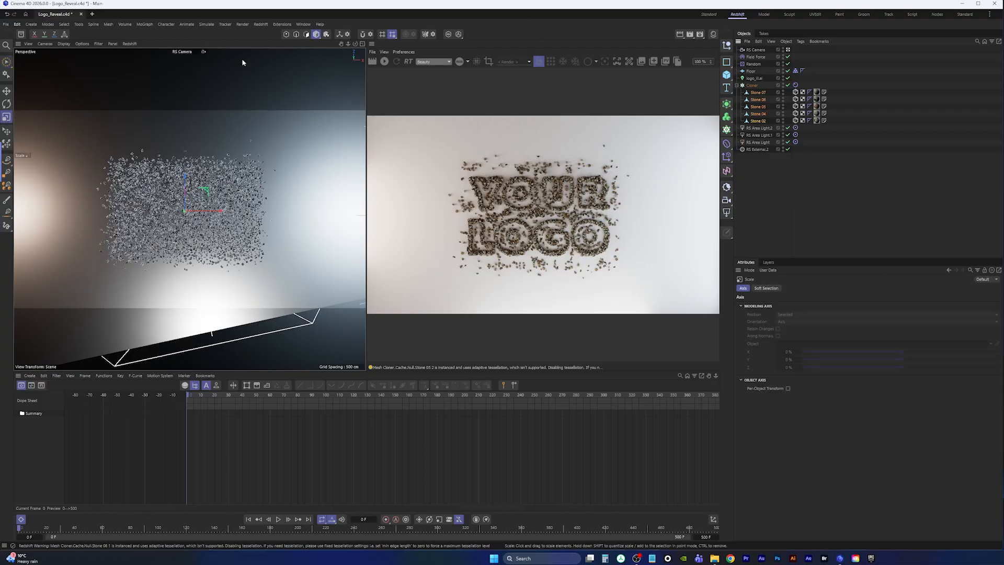
click(181, 54)
click(200, 71)
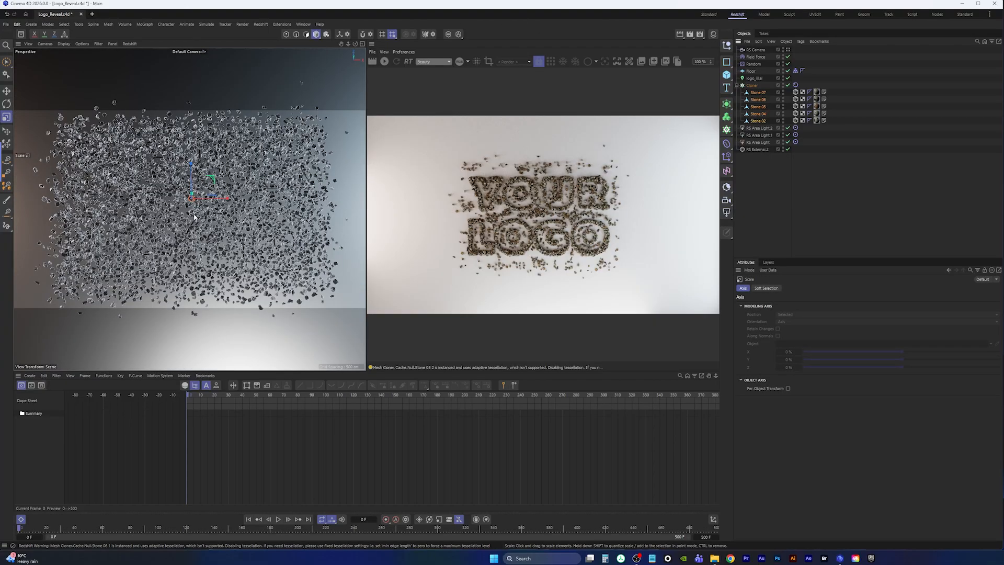
scroll(194, 217, up, 10)
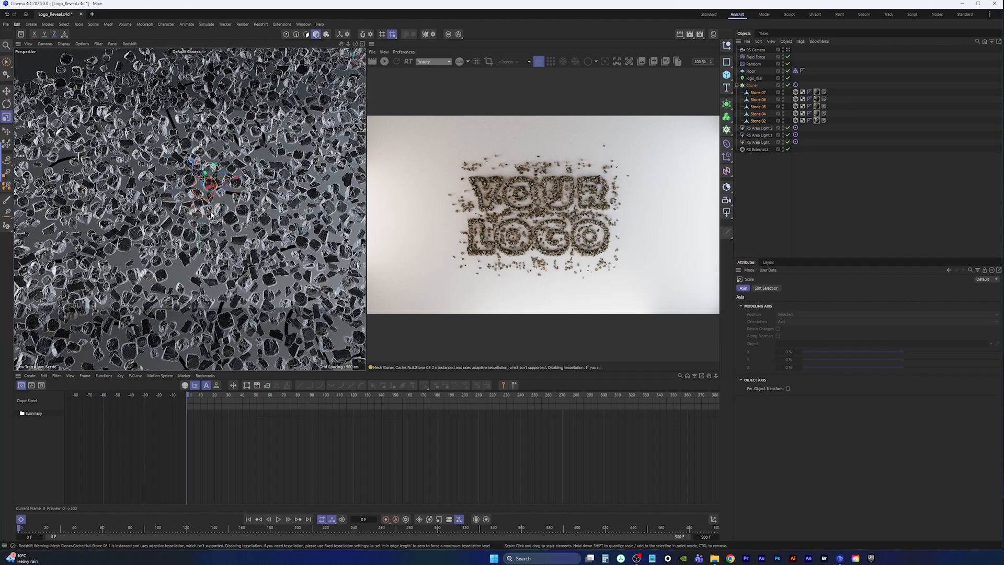
mouse_move(212, 214)
alt+mouse_down()
mouse_move(225, 202)
mouse_move(249, 203)
mouse_move(219, 221)
alt+mouse_up()
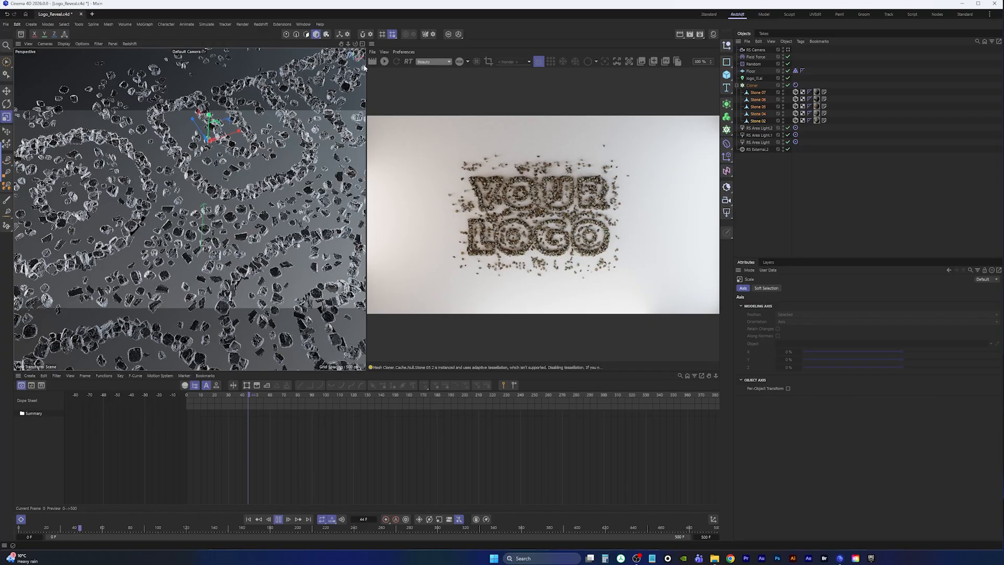
Look through the RS Camera again and stop the playback at frame 95.
click(187, 51)
click(205, 68)
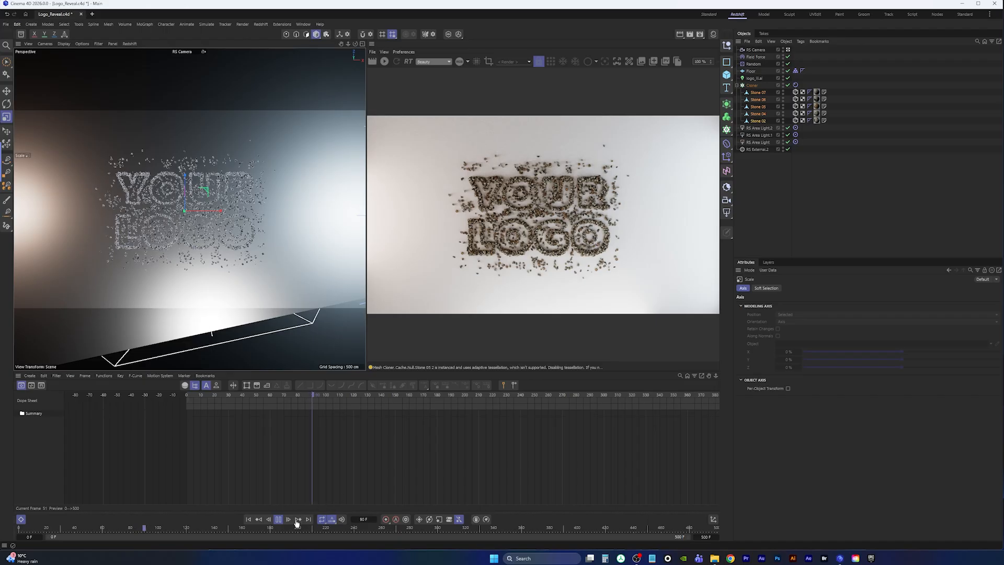
click(278, 519)
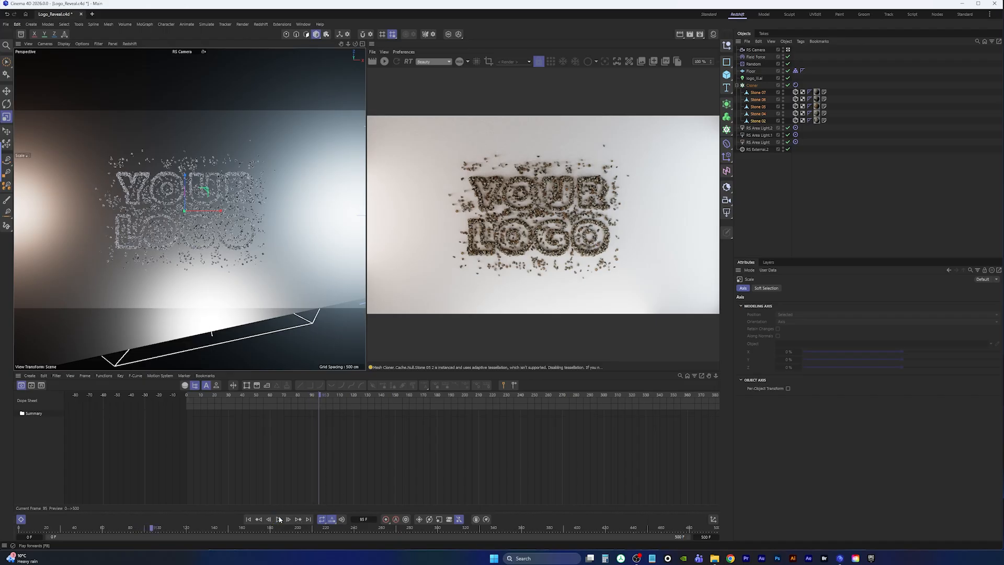
Open the Field Force's strength for editing and deselect the object.
click(754, 59)
click(788, 288)
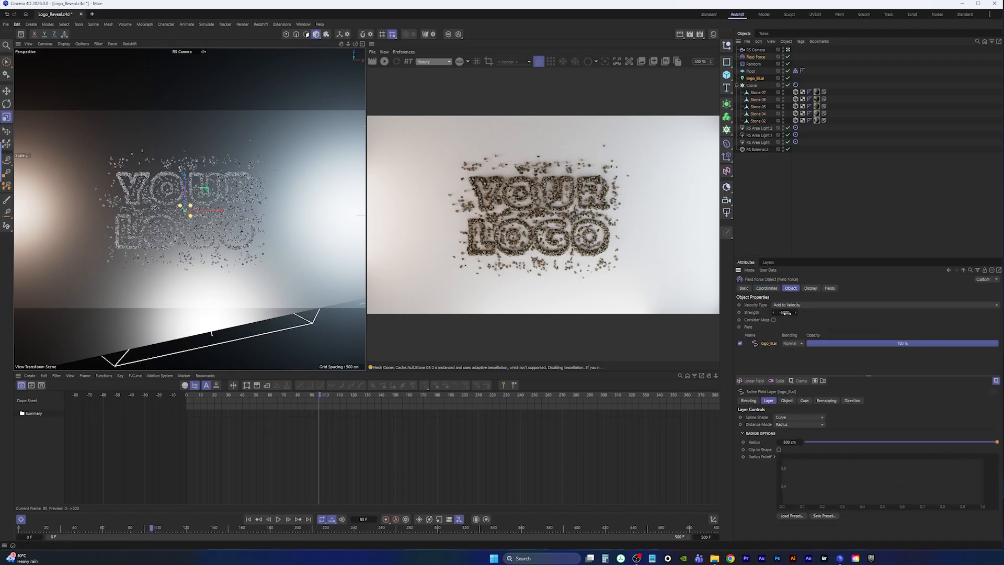
click(787, 312)
click(772, 182)
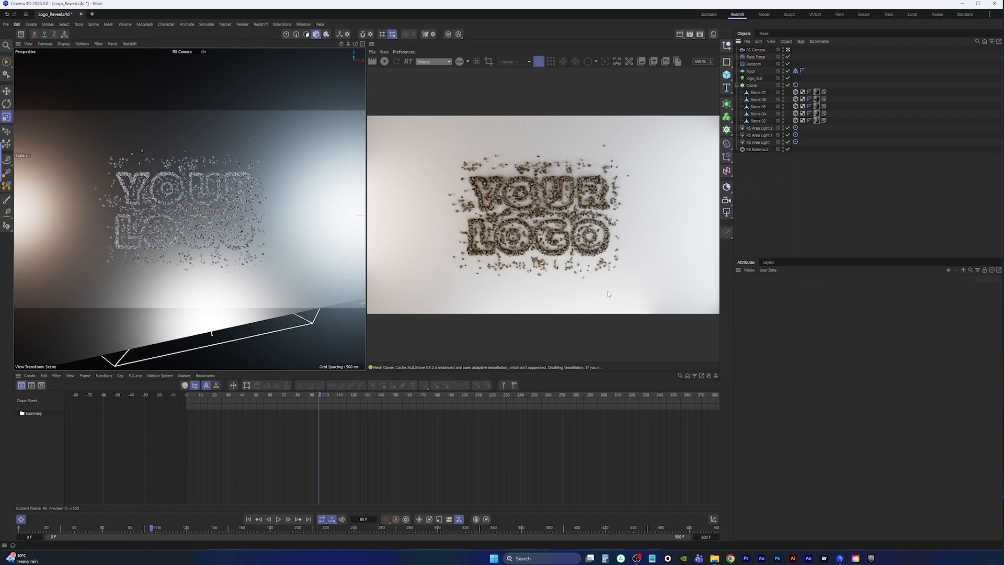
Replay the simulation from the first frame to frame 96 and render that frame briefly to check the logo.
click(248, 519)
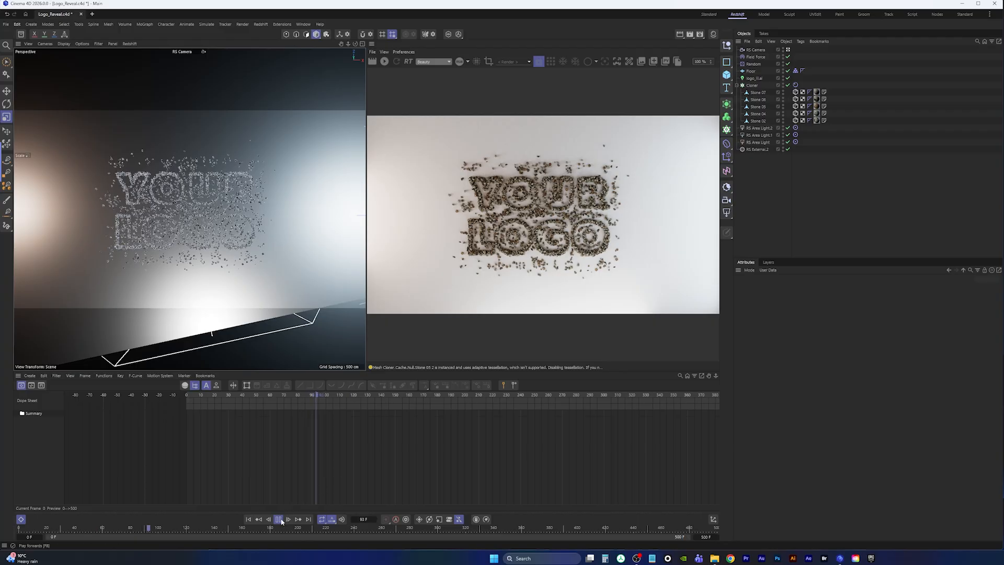
click(278, 520)
click(385, 61)
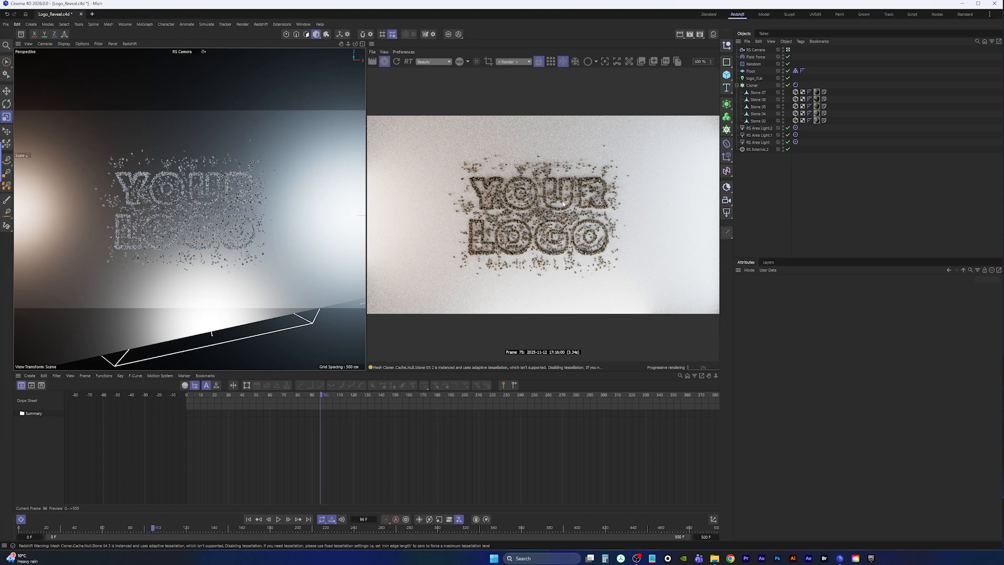
click(386, 62)
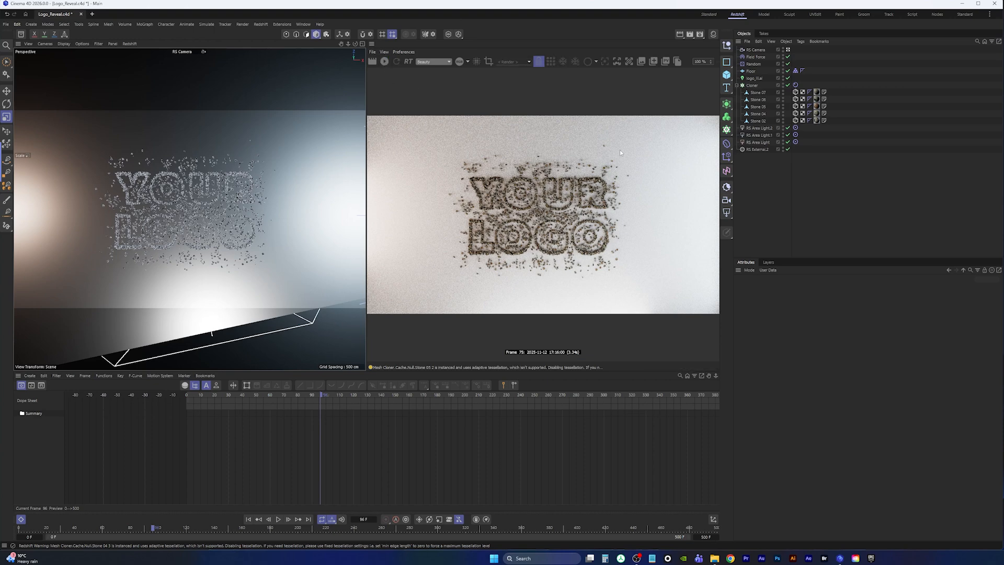
Rewind to the first frame and clear the initial state stored in the Cloner's Rigid Body tag.
click(754, 79)
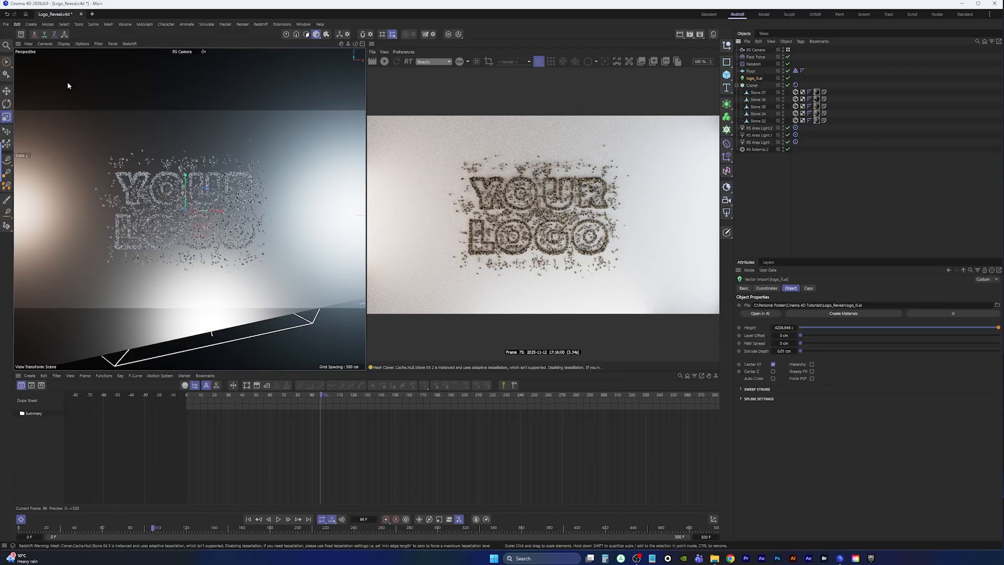
click(249, 519)
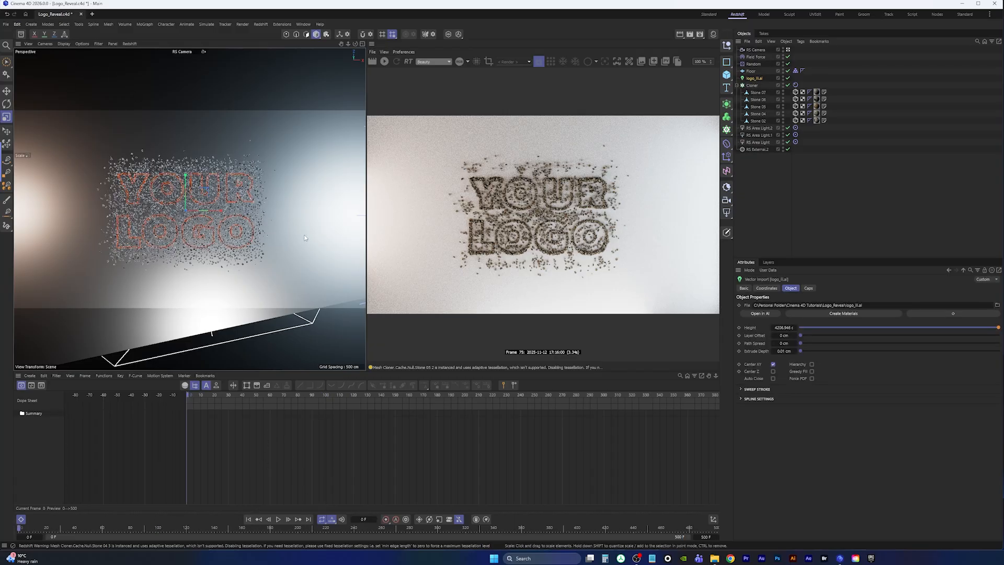
click(795, 85)
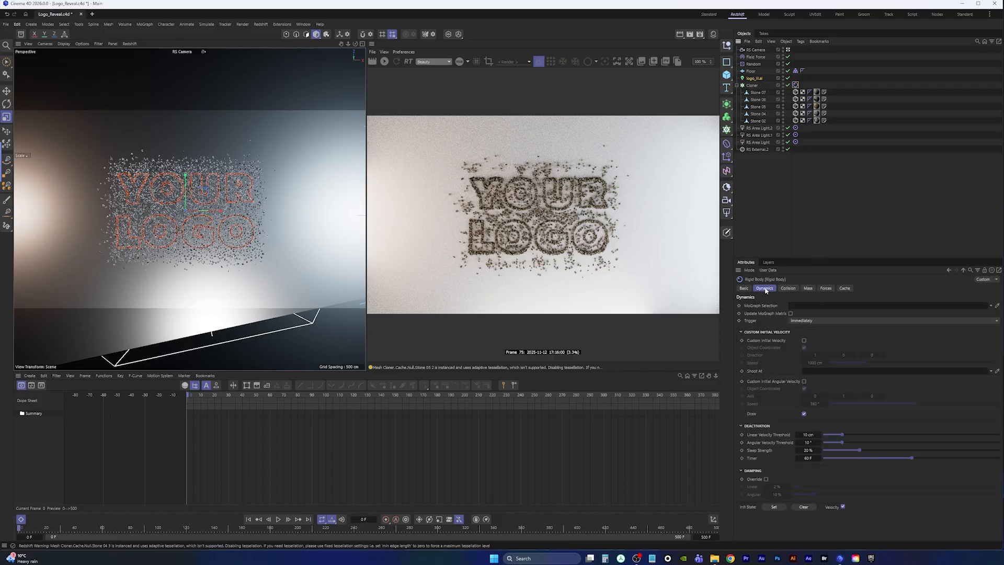
click(808, 507)
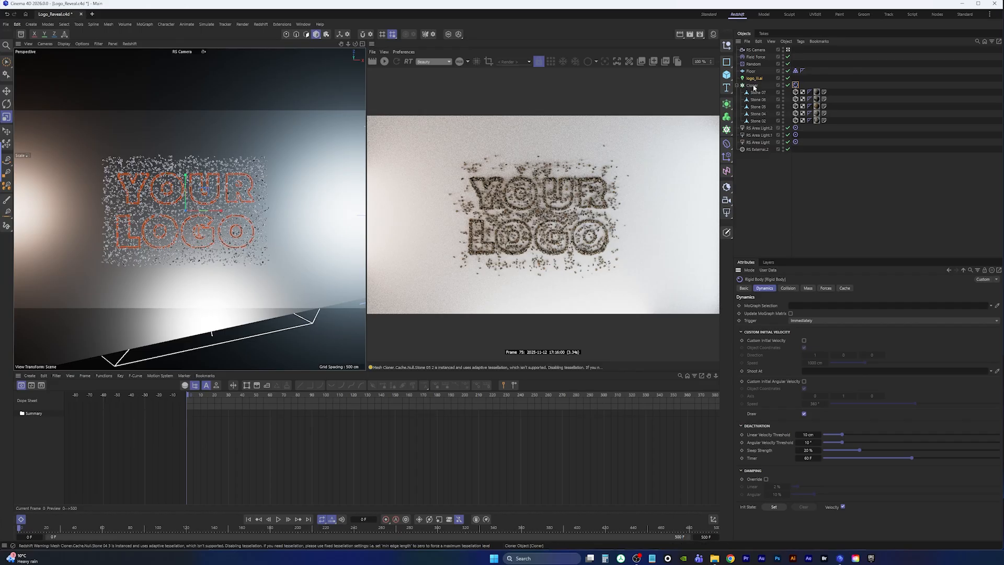
Reduce the Cloner's grid size to 2541 cm in X and 1530 cm in Z.
click(753, 85)
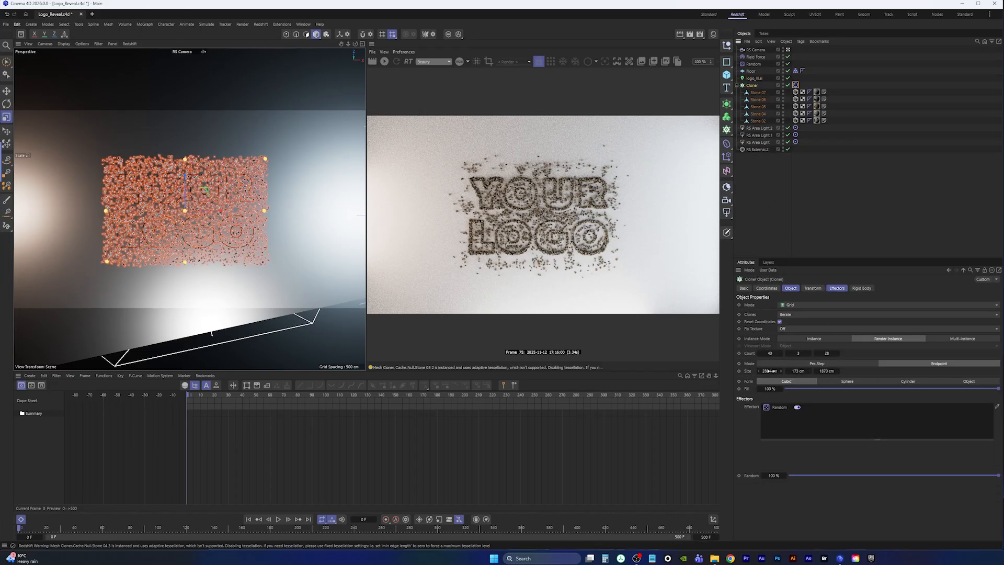
mouse_move(769, 371)
mouse_down()
mouse_move(324, 378)
mouse_move(652, 379)
mouse_up()
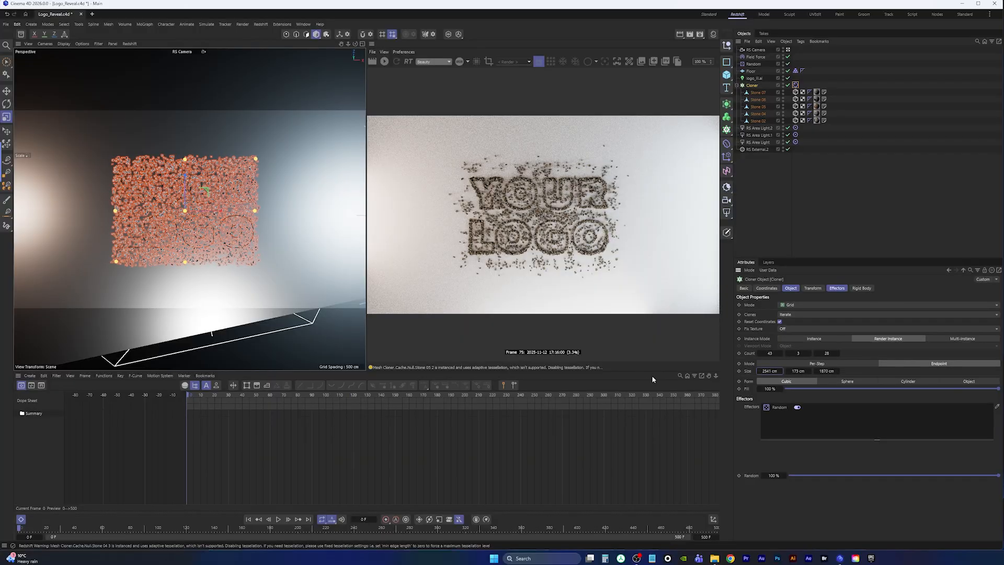
mouse_move(831, 371)
mouse_down()
mouse_move(674, 382)
mouse_move(706, 382)
mouse_up()
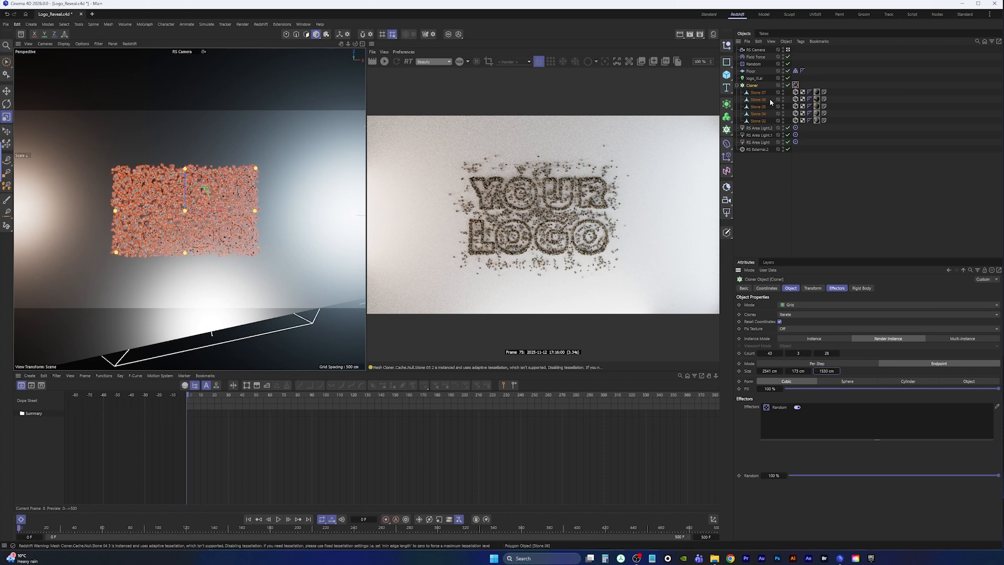
Play the simulation to frame 85 and render that frame to check how the stones form the logo.
click(278, 520)
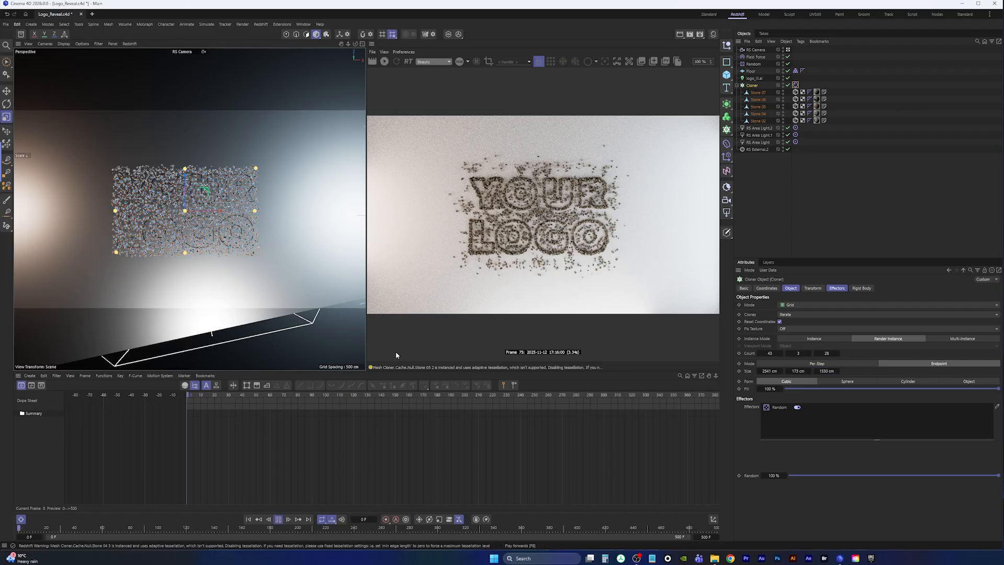
click(759, 213)
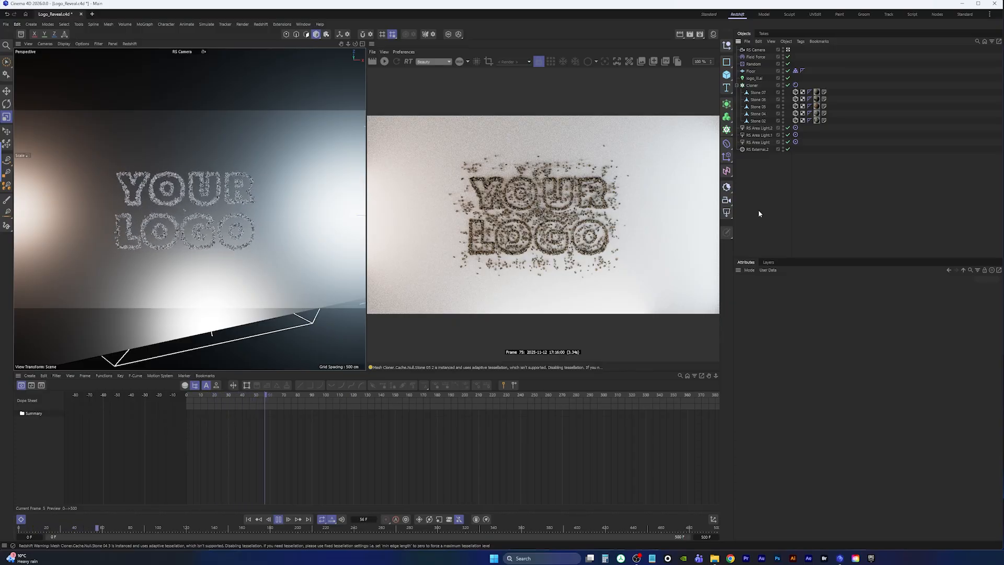
click(278, 519)
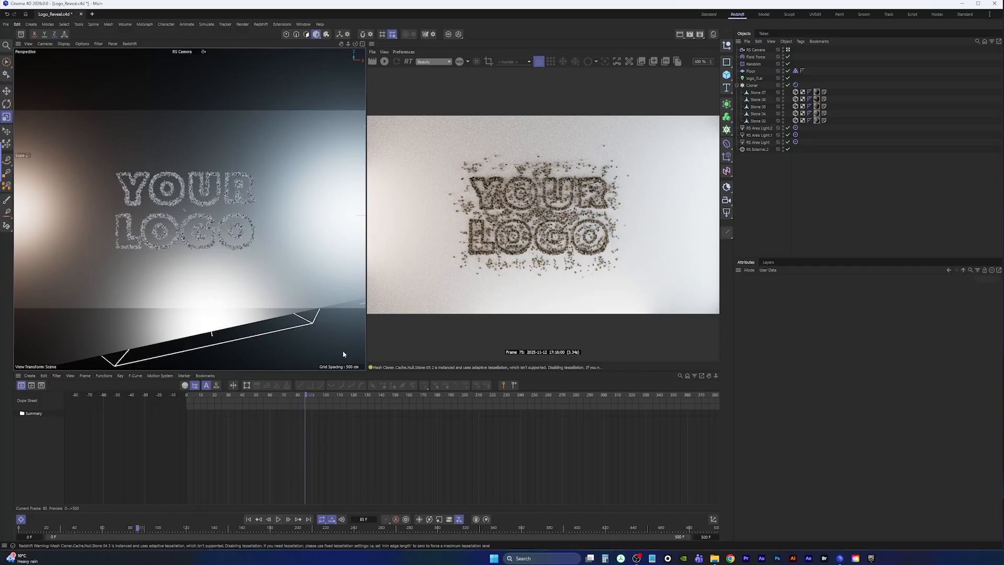
click(384, 62)
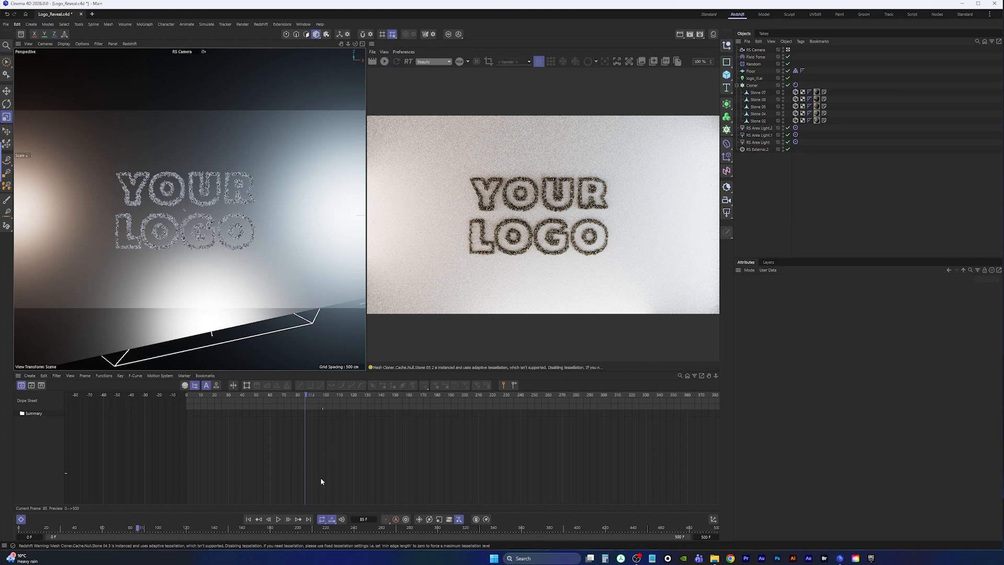
Enlarge the Cloner's grid to 2707 cm in X and 1673 cm in Z, and play the simulation from the first frame to test it.
click(249, 519)
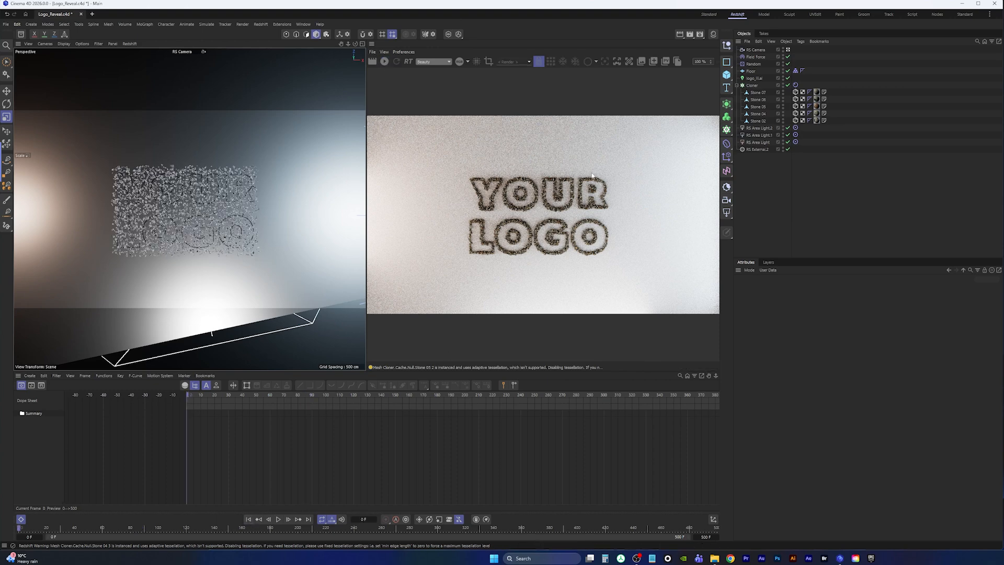
click(752, 85)
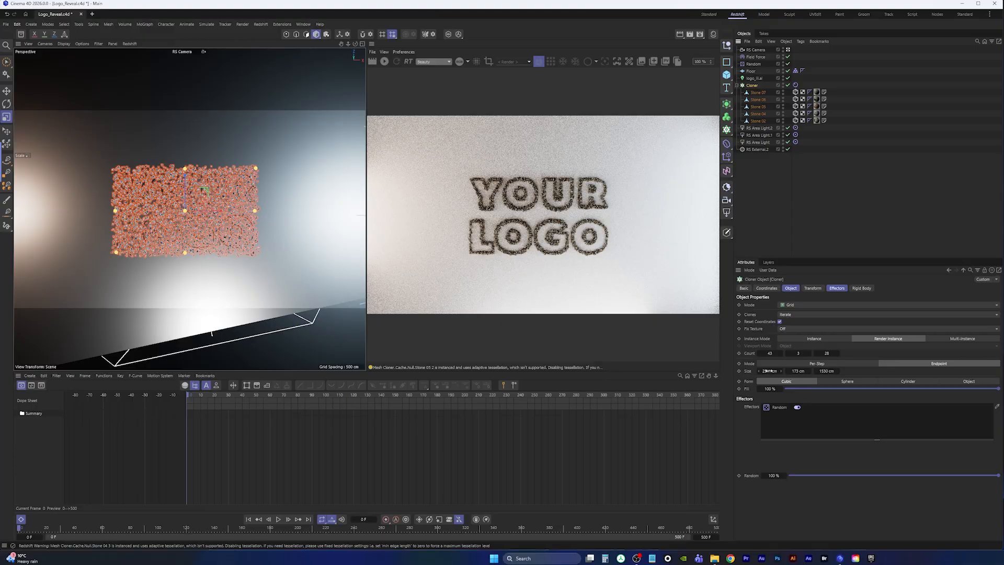
drag(769, 370, 879, 370)
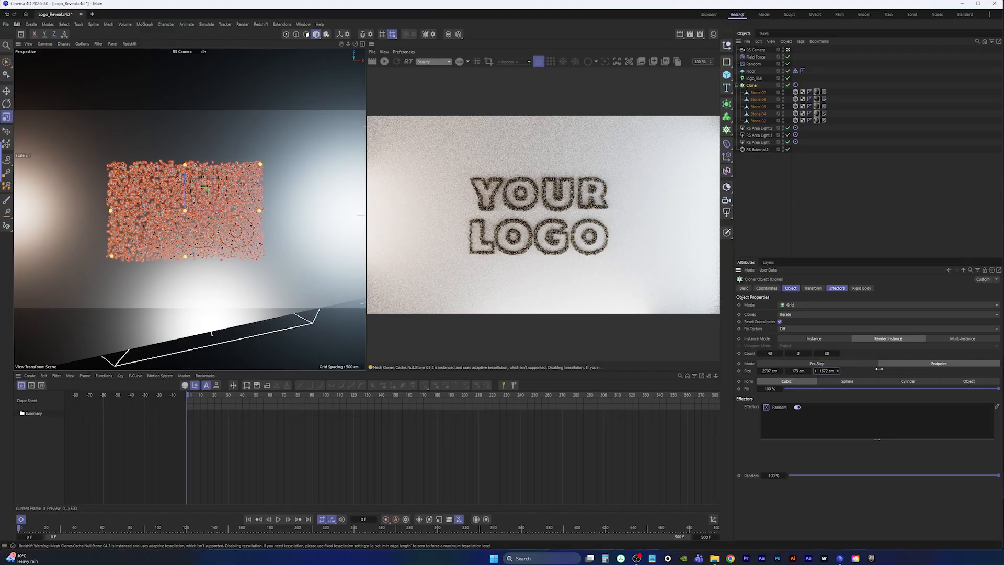
click(278, 519)
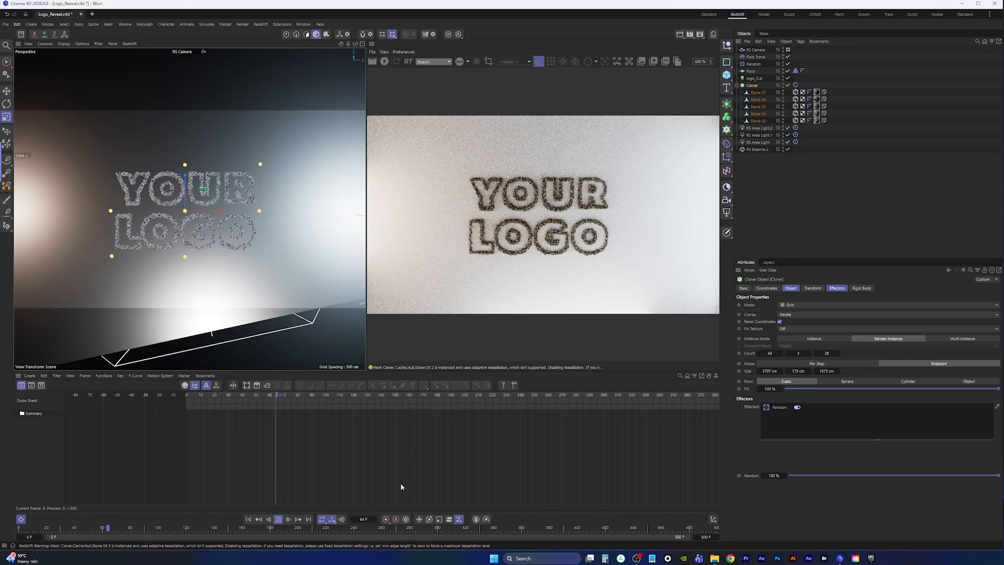
click(279, 519)
click(258, 520)
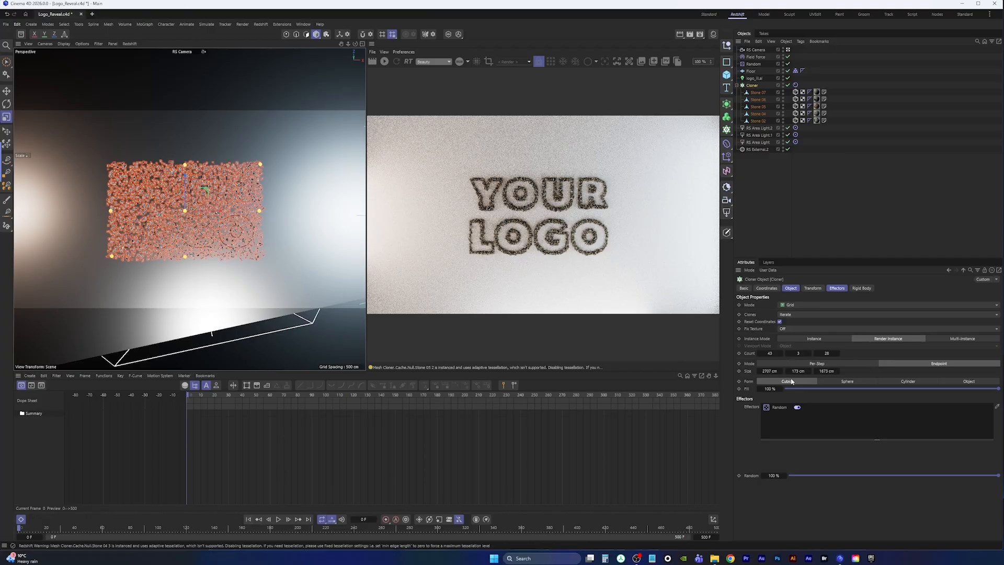
Enlarge the Cloner's grid to 2976 cm in X and 1840 cm in Z, play the simulation and rewind to the first frame.
drag(769, 371, 887, 372)
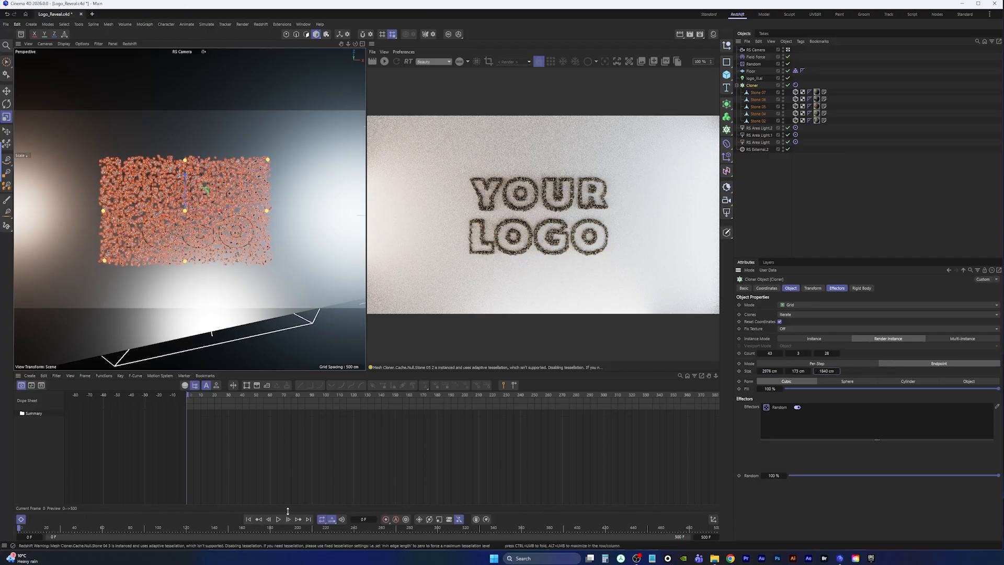
click(279, 519)
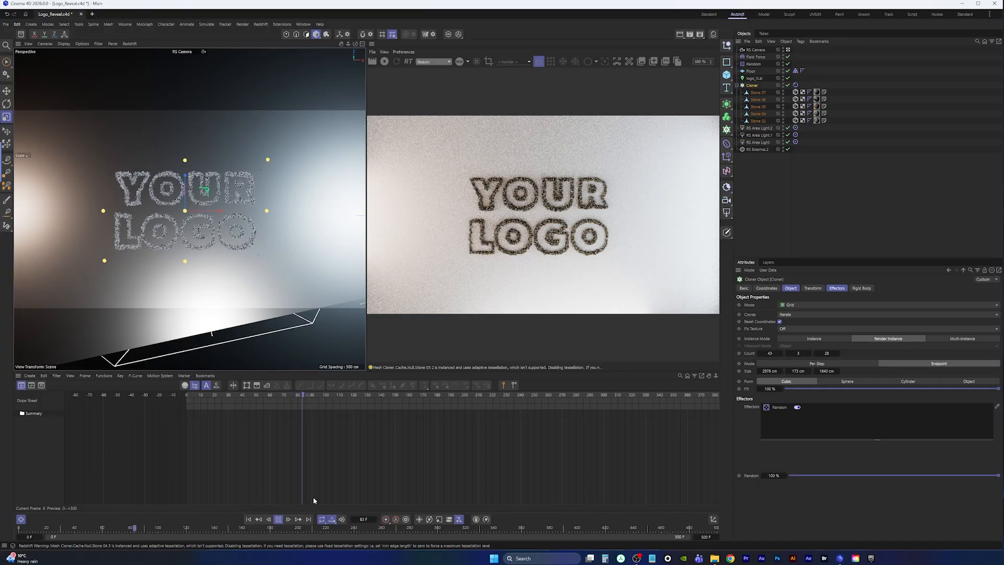
click(278, 519)
click(258, 519)
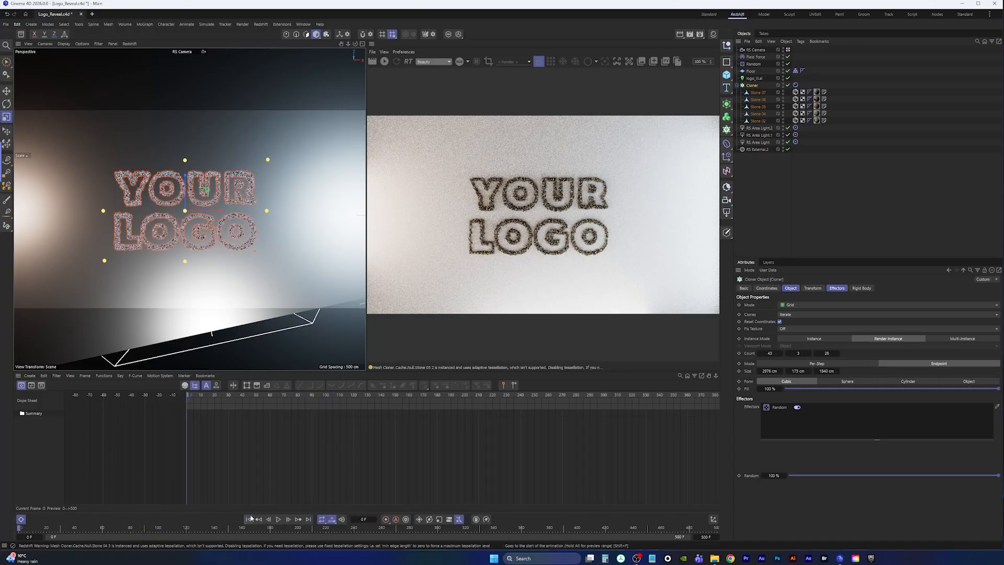
Check the Field Force's strength setting, deselect the object and play the simulation to frame 139.
click(757, 57)
click(784, 311)
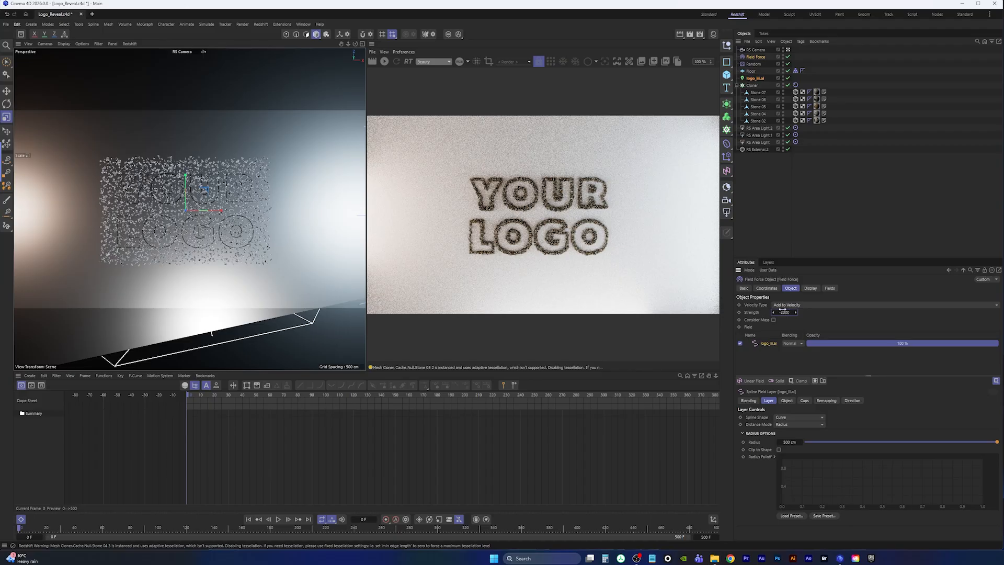
click(768, 230)
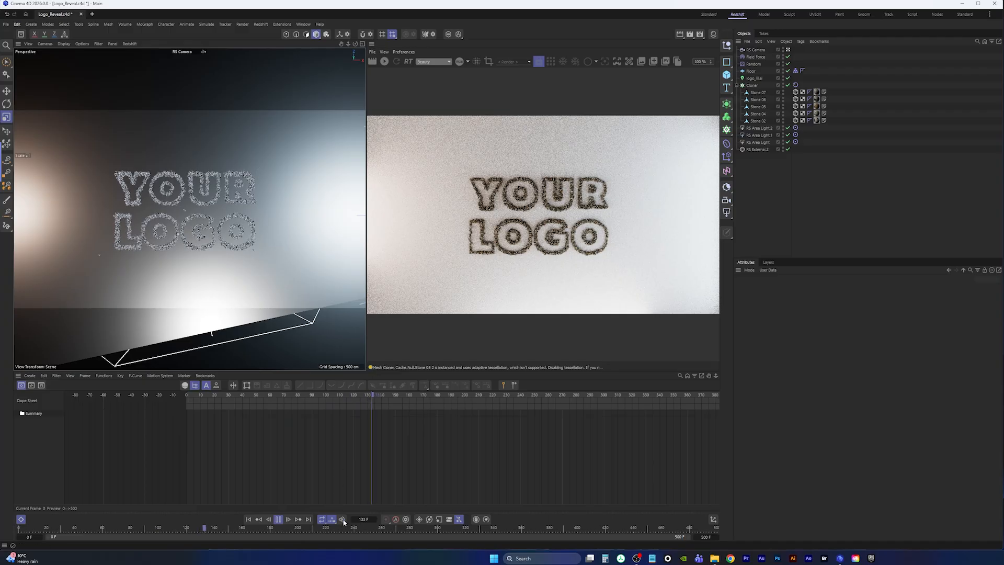
click(279, 520)
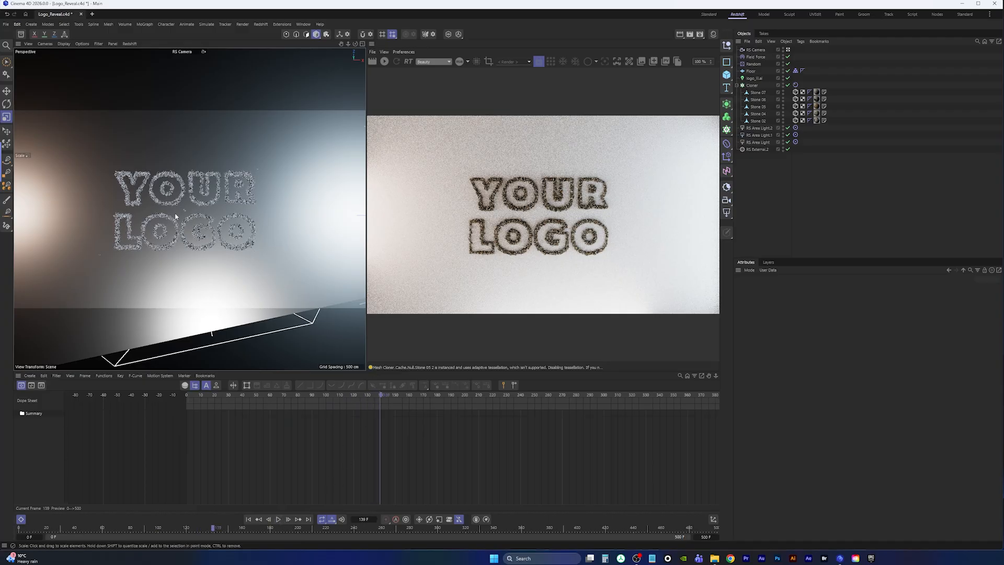
Render a closer view of the rock logo at frame 139, save the project and stop the render.
scroll(187, 212, up, 5)
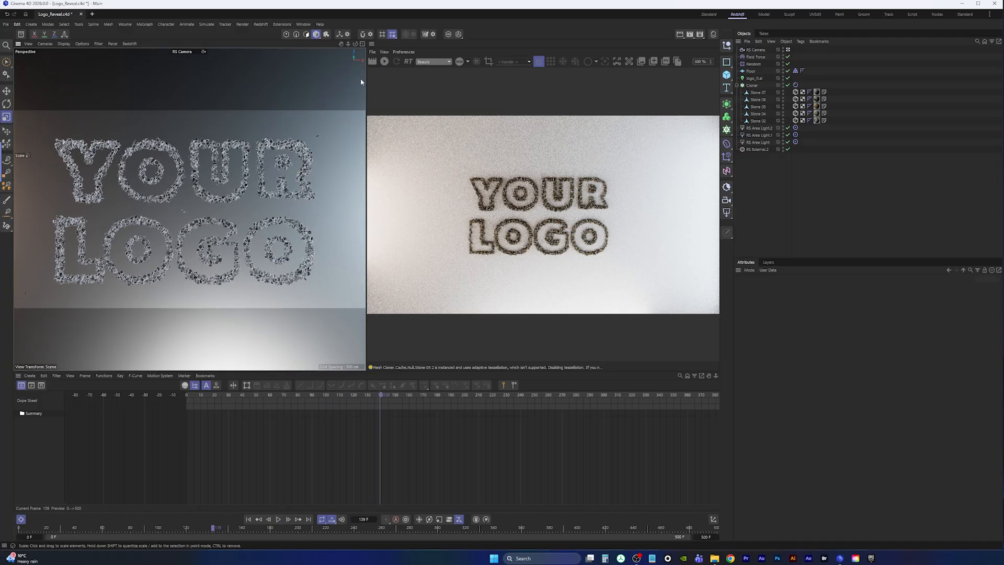
click(384, 62)
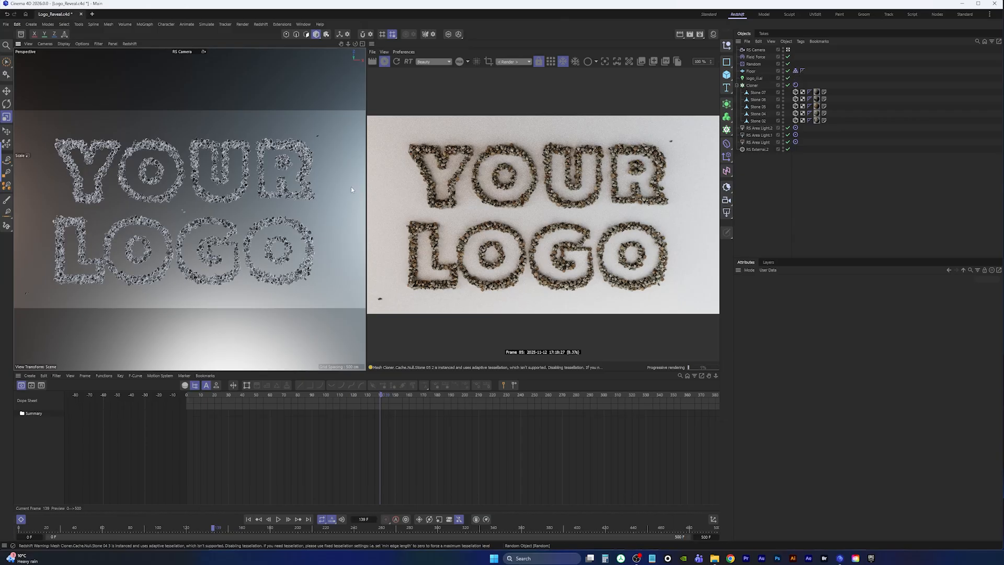
click(5, 24)
click(20, 115)
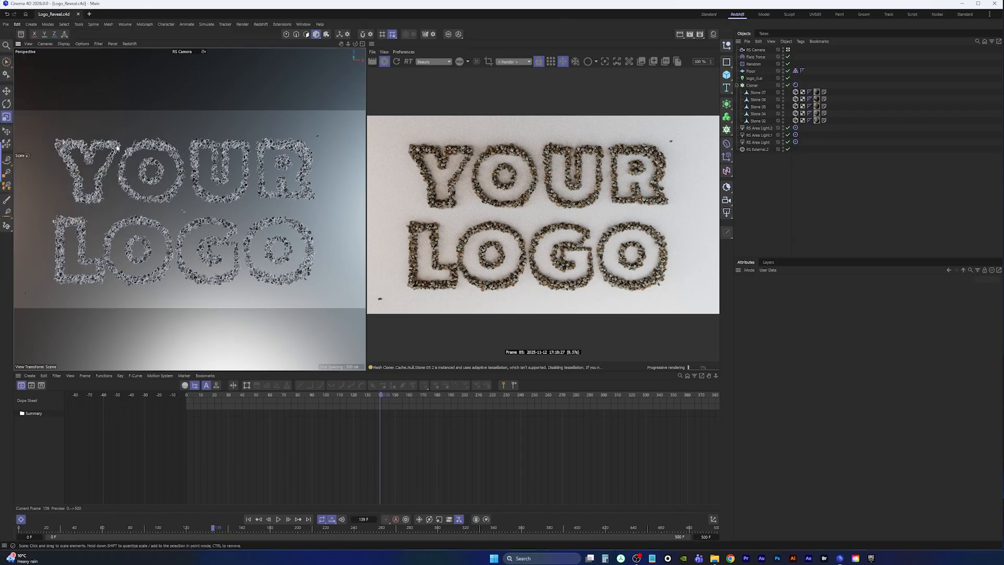
click(385, 62)
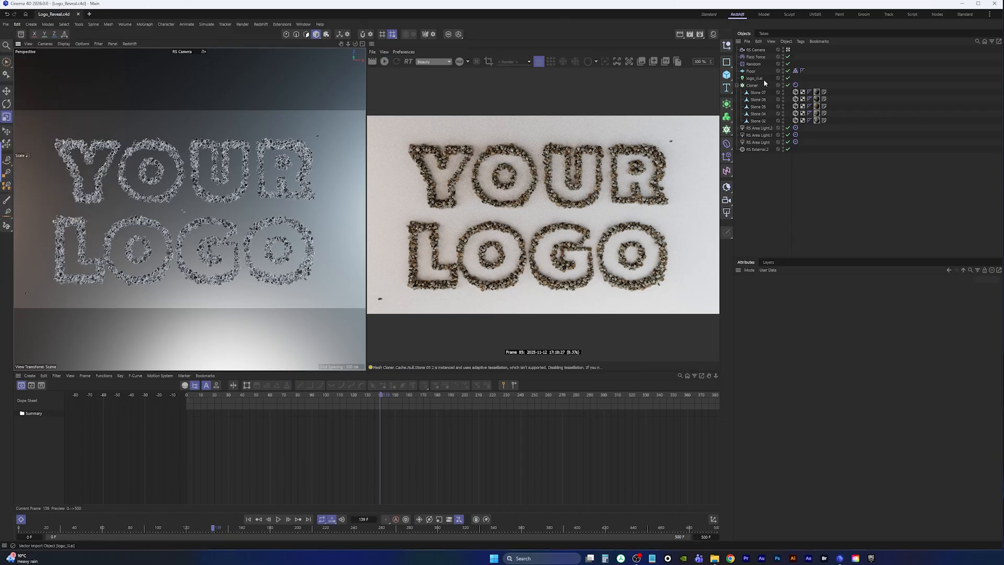
Duplicate the Cloner together with its five stone objects and place the copy at the end of the object hierarchy.
click(738, 86)
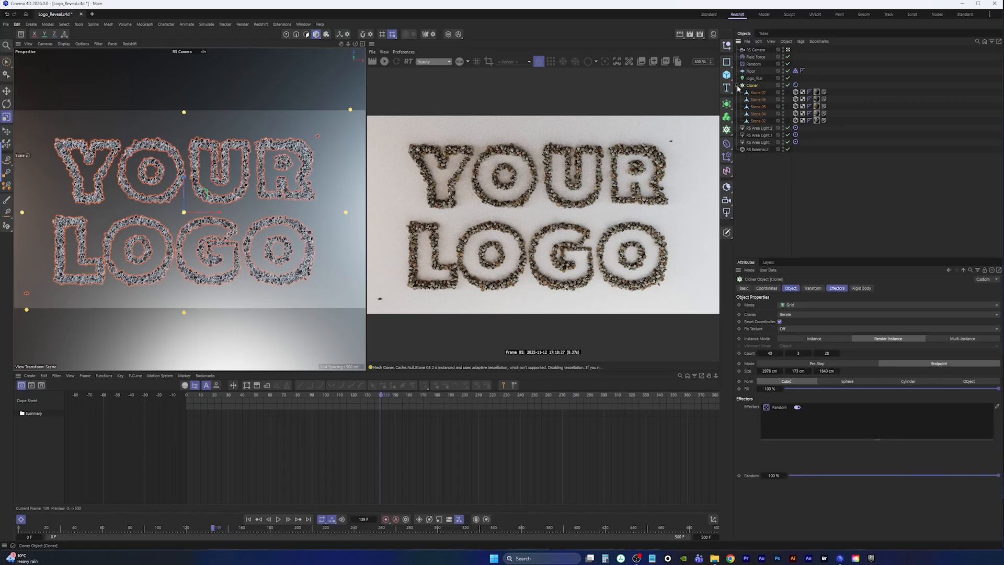
ctrl+drag(753, 88, 772, 196)
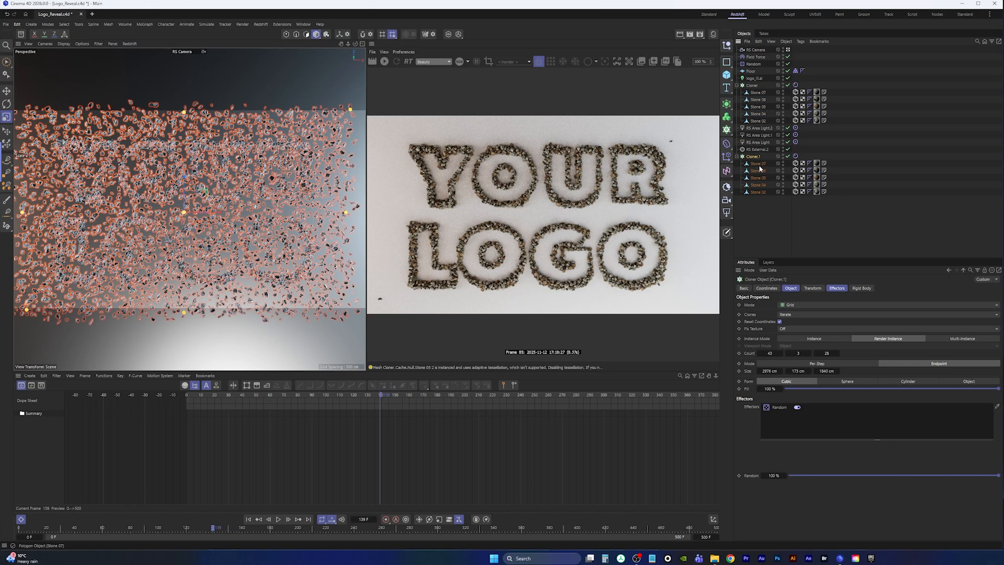
Uniformly scale down the five stones inside Cloner.1, working in the default camera view.
click(759, 164)
shift+click(758, 192)
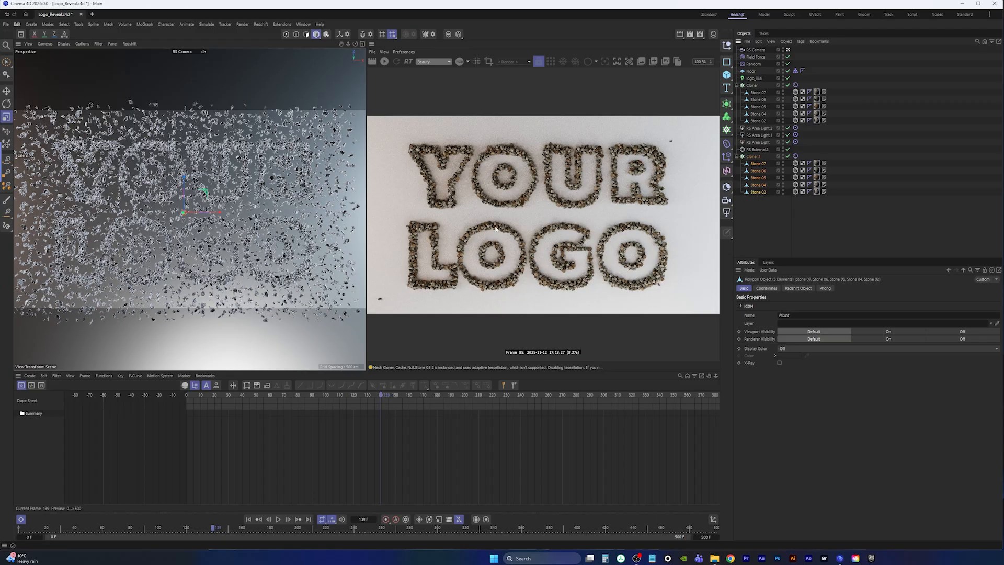
click(186, 52)
click(201, 57)
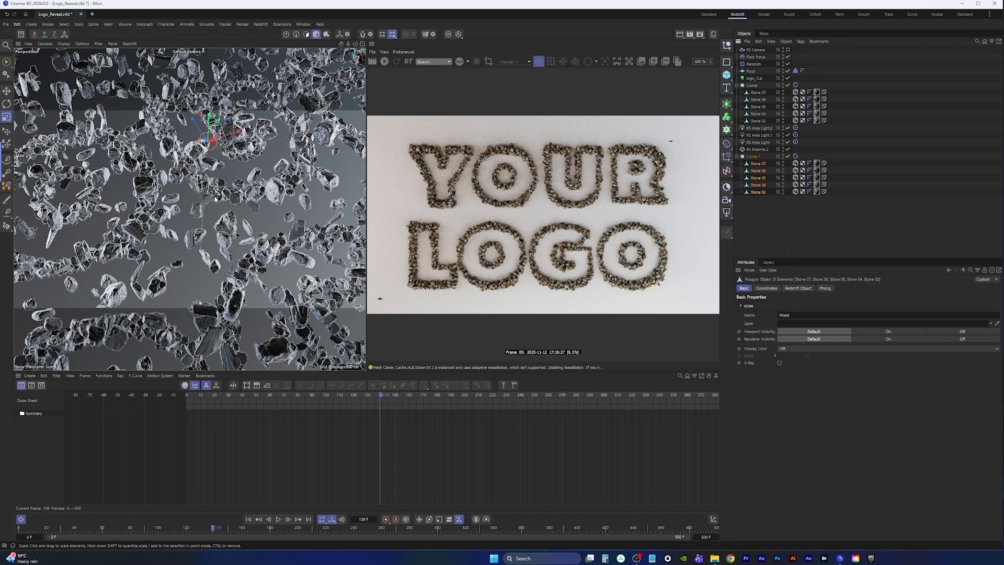
scroll(215, 200, up, 6)
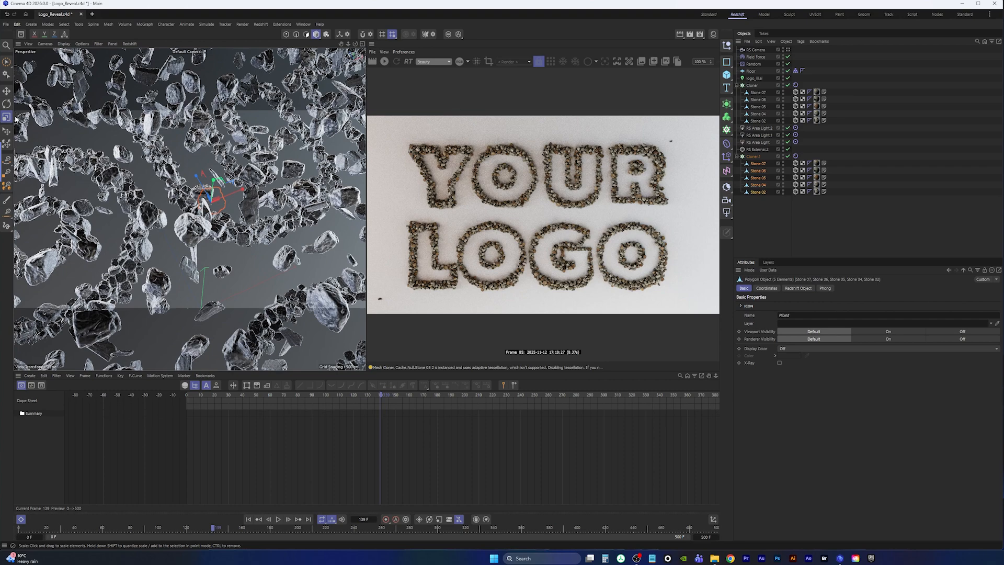
click(6, 117)
scroll(182, 215, down, 4)
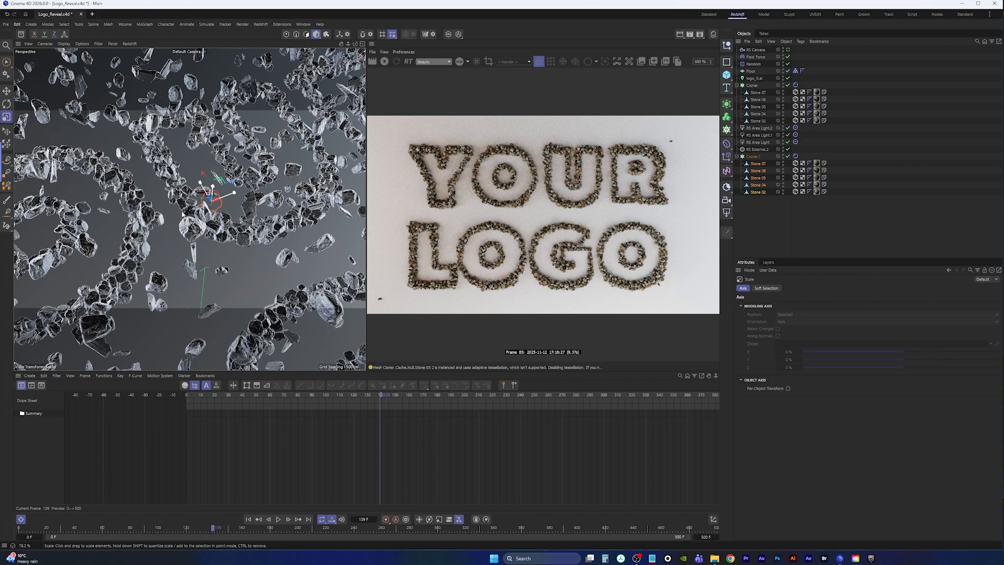
scroll(183, 214, down, 5)
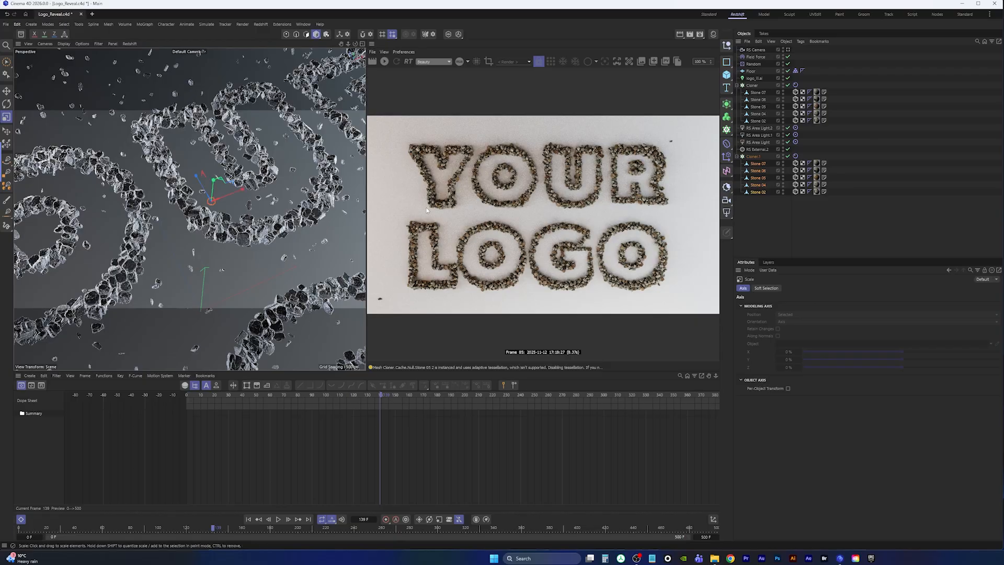
Reduce the grid count of Cloner.1 to 29 by 3 by 17.
click(753, 156)
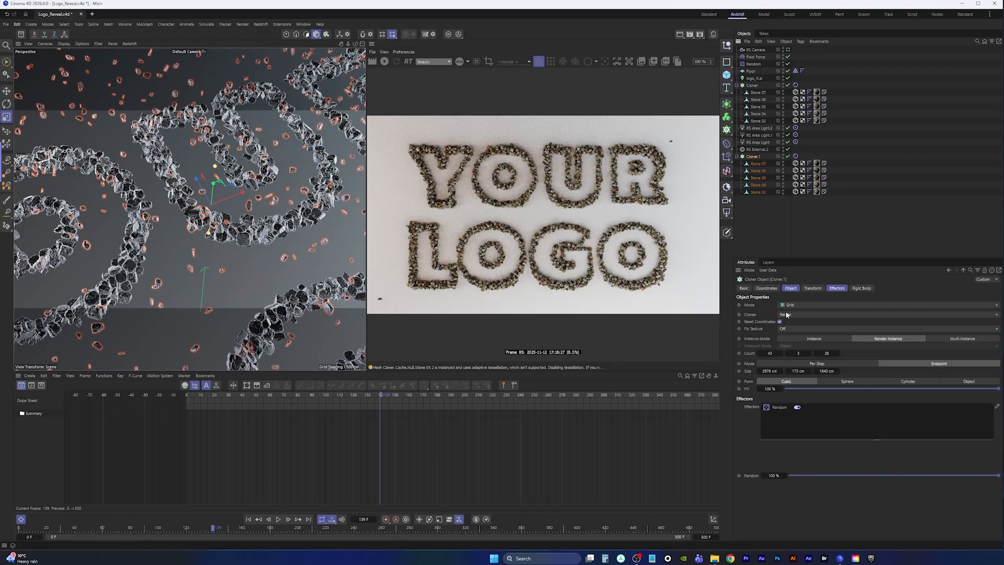
click(760, 354)
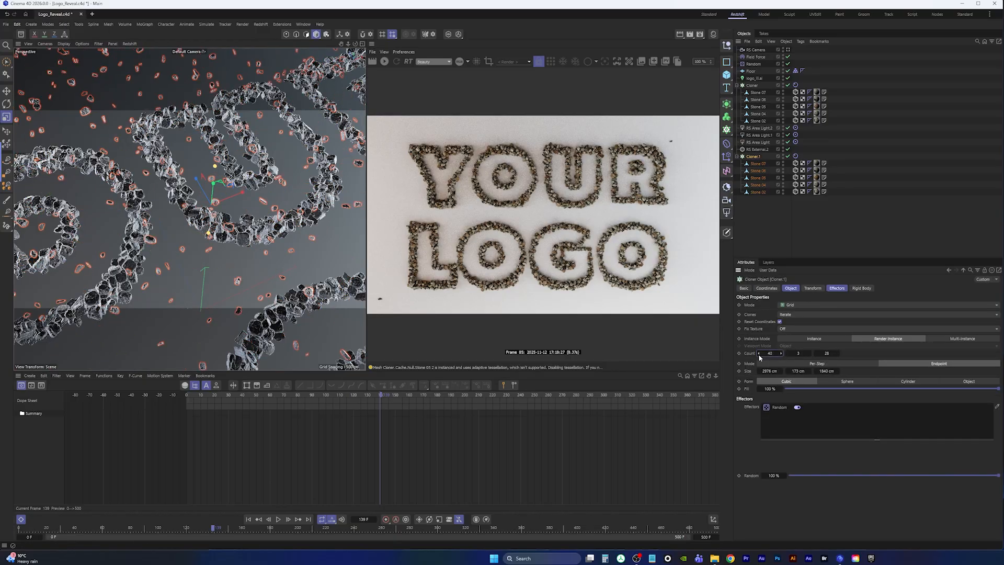
click(759, 354)
drag(767, 354, 763, 354)
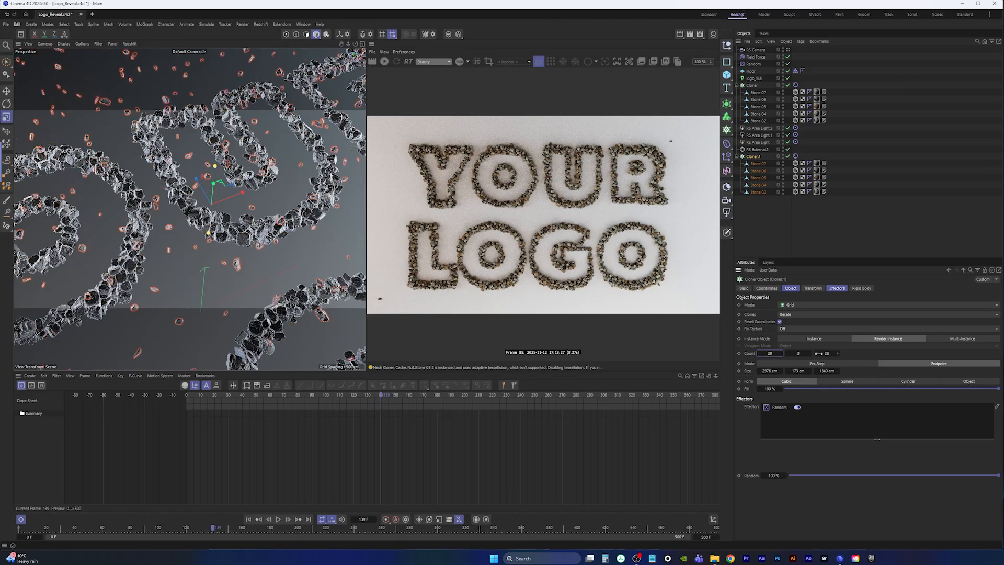
drag(828, 354, 823, 354)
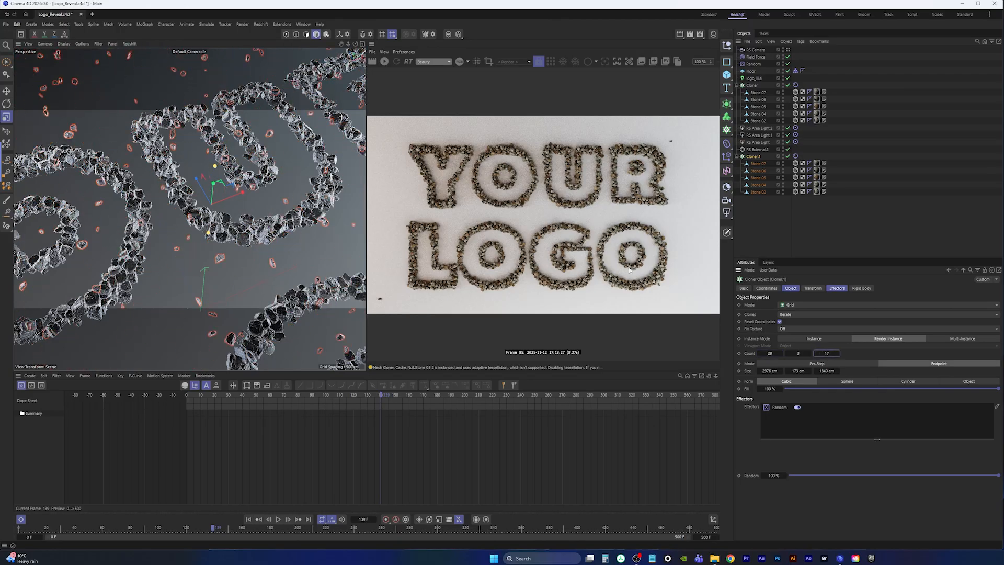
Play the stone simulation from the first frame and check how the stones gather into the logo.
key(h)
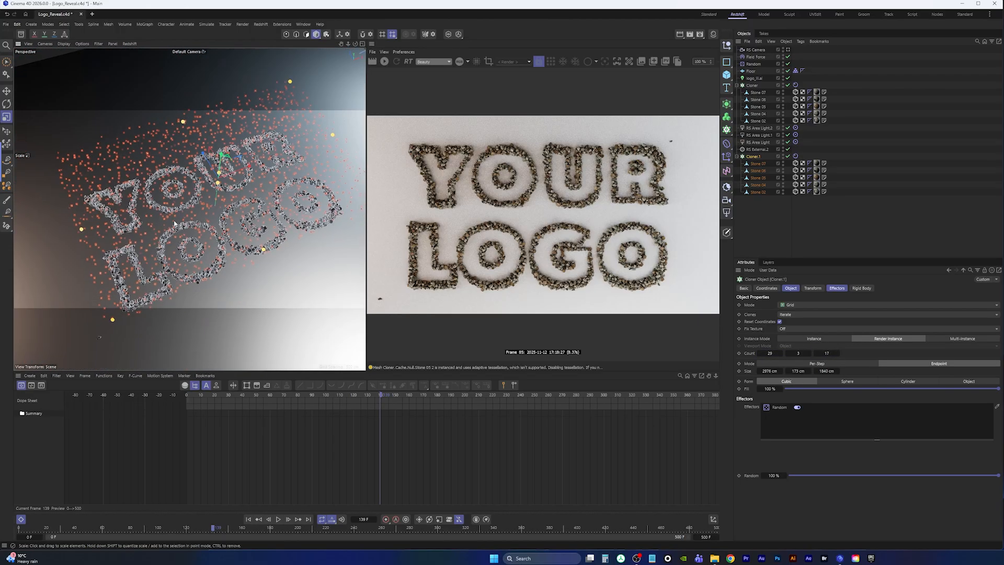
alt+drag(174, 224, 277, 242)
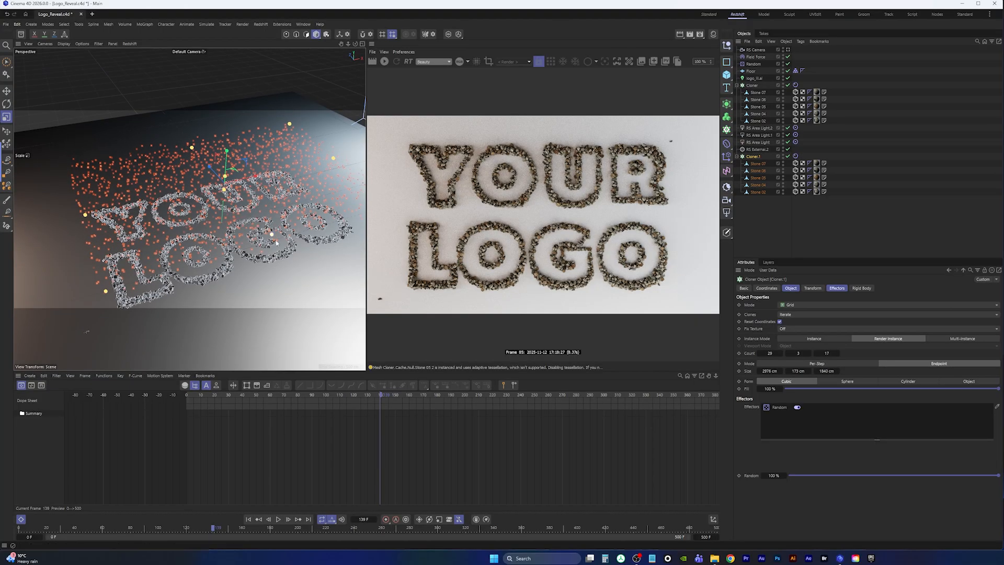
alt+middle_drag(278, 242, 272, 210)
click(249, 519)
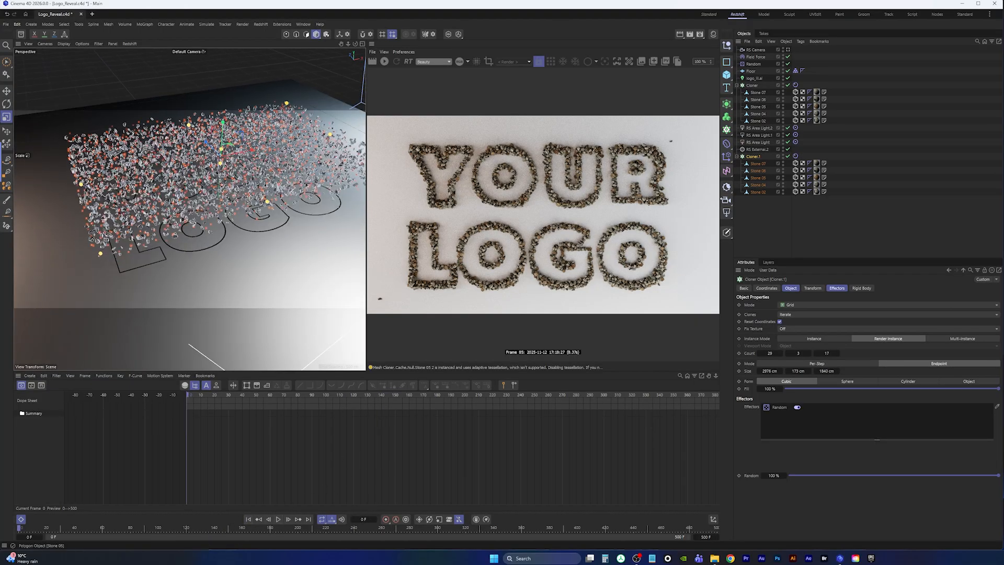
click(278, 519)
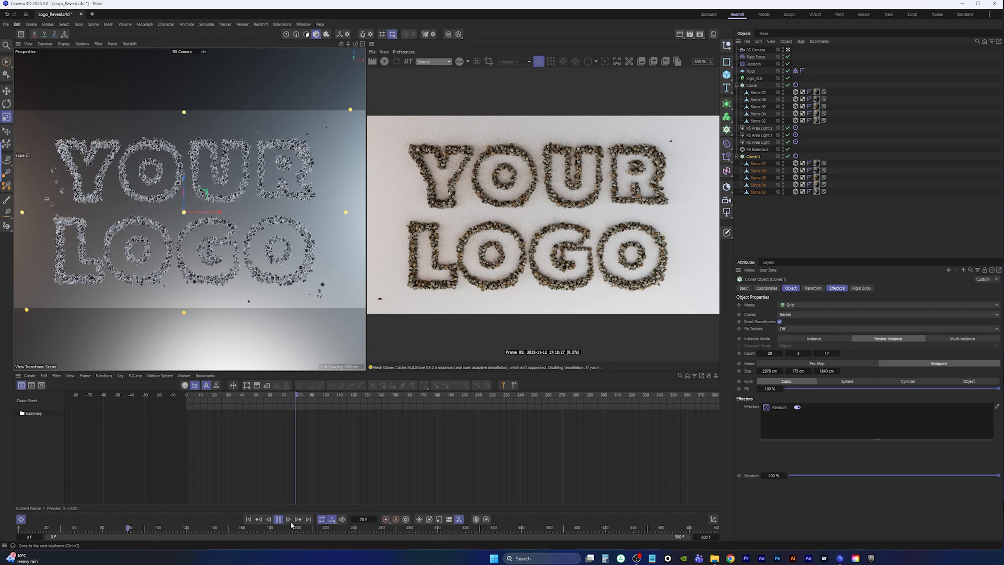
key(F8)
Save the current project.
click(4, 25)
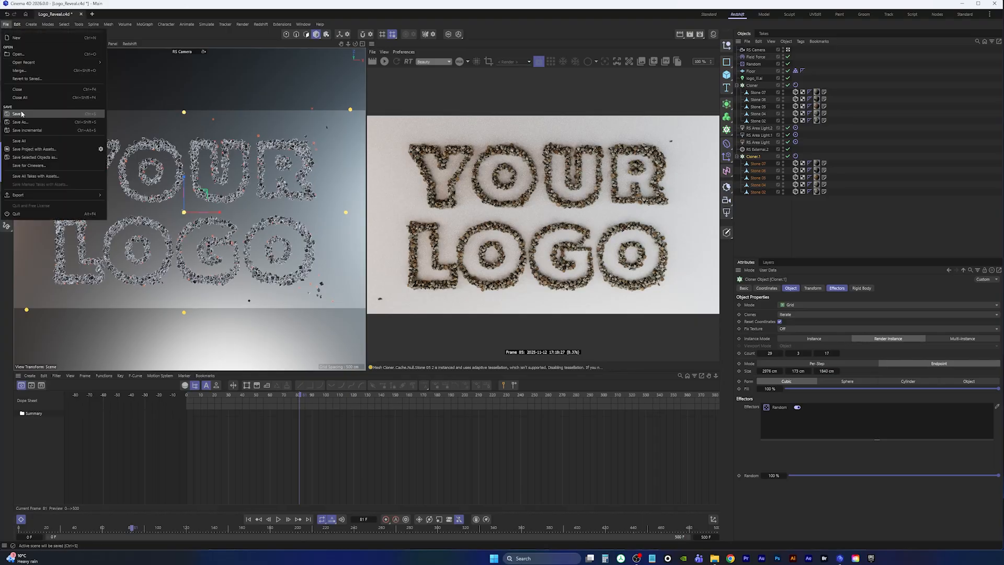
click(22, 113)
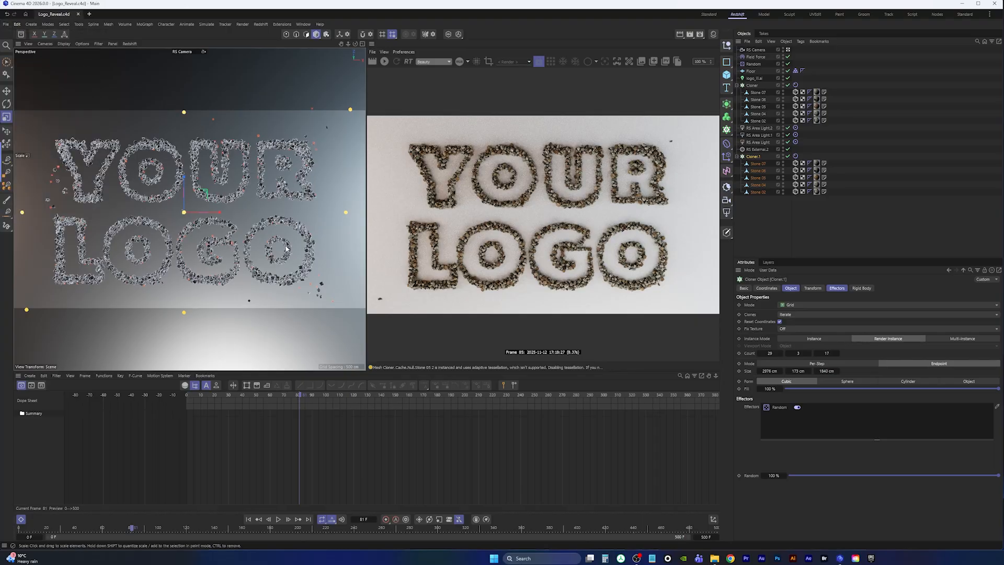
Duplicate the Field Force above Cloner.1 and make the copy the only included force in Cloner.1's Rigid Body tag.
click(755, 58)
drag(756, 60, 754, 154)
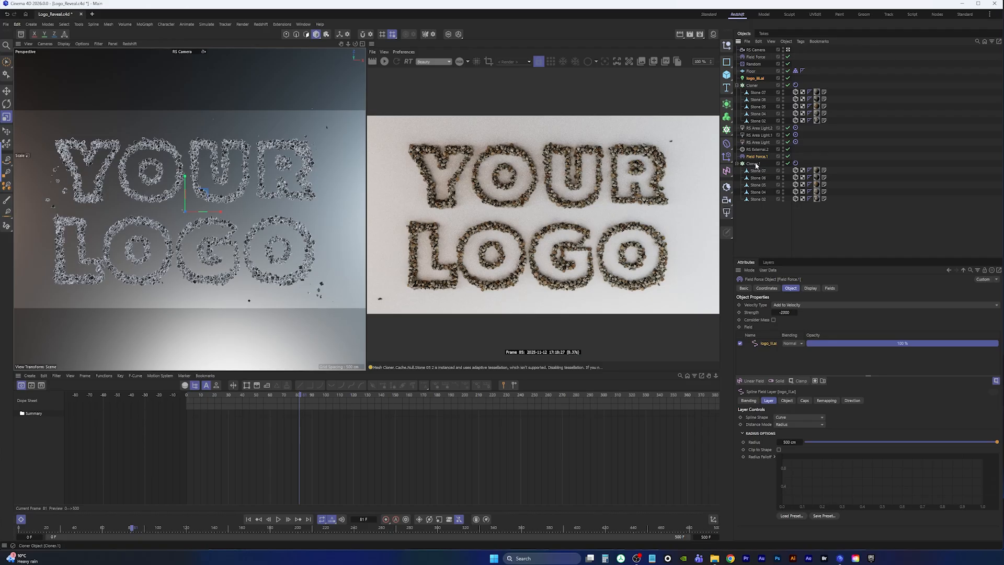
click(796, 163)
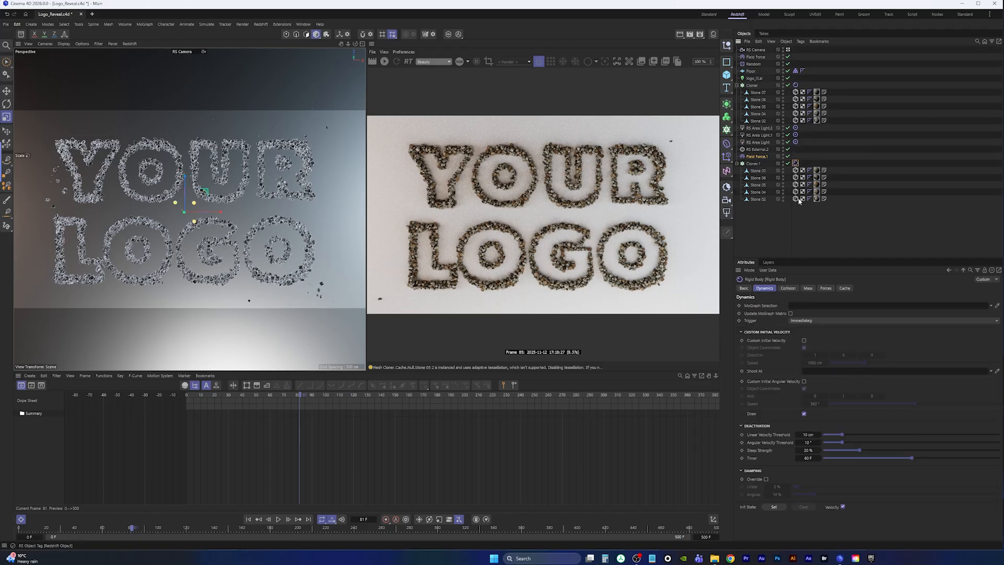
click(827, 289)
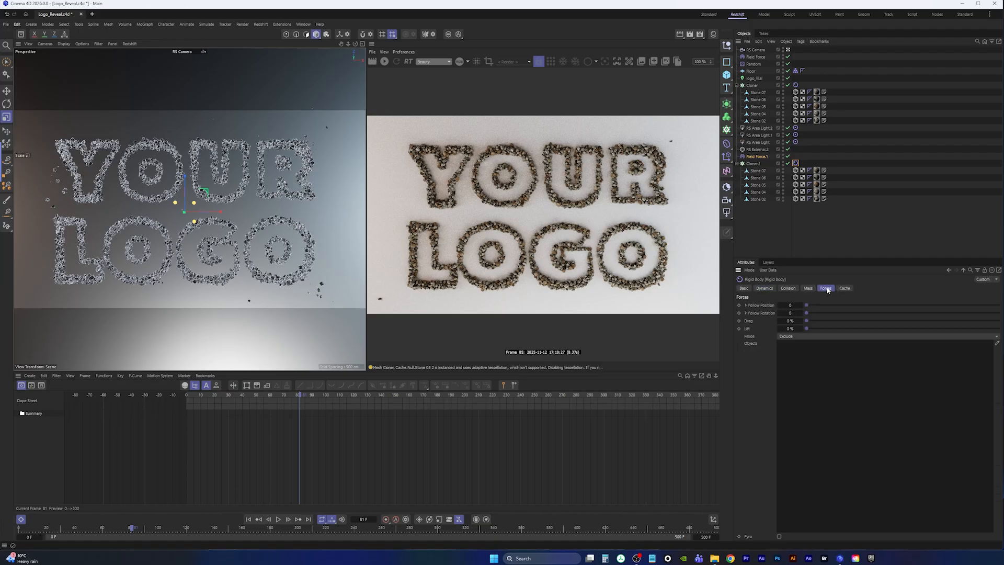
click(803, 338)
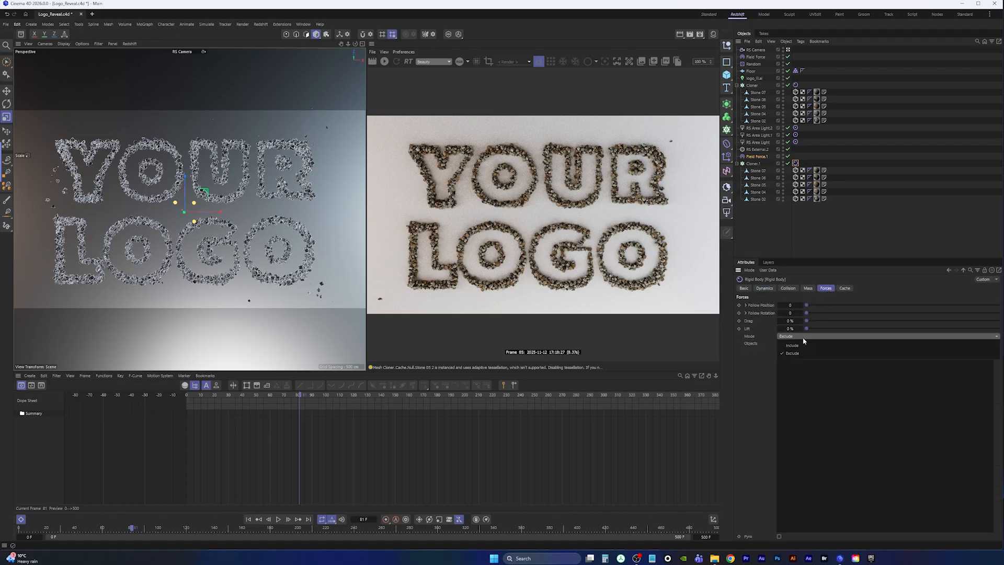
click(801, 344)
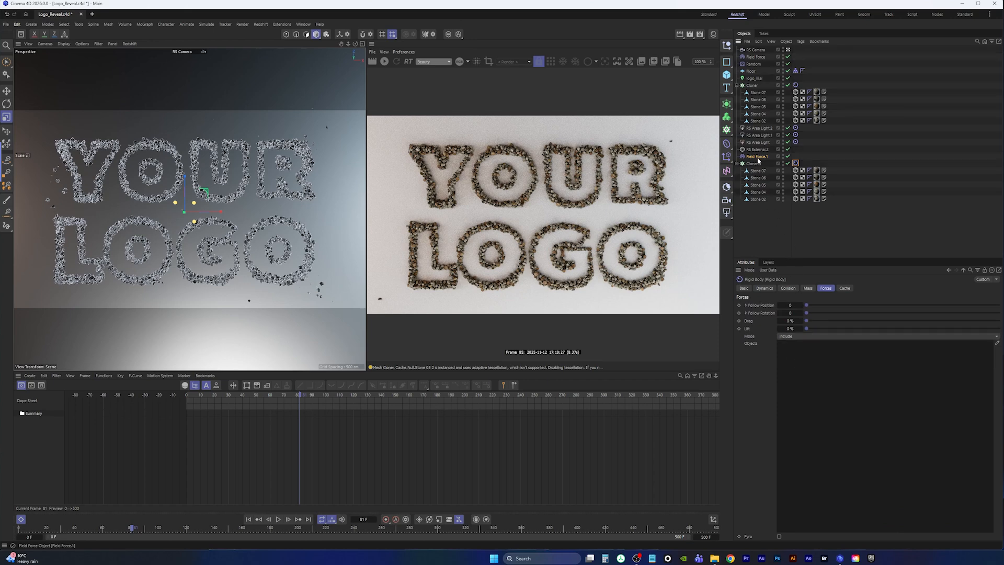
drag(756, 156, 793, 380)
Set the strength of the duplicated Field Force to -500.
click(757, 156)
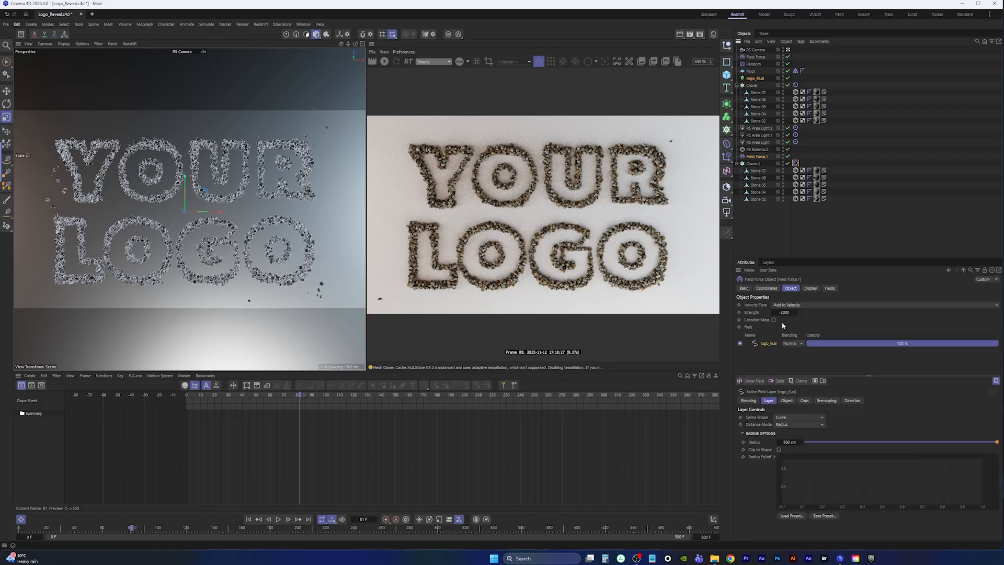
click(784, 313)
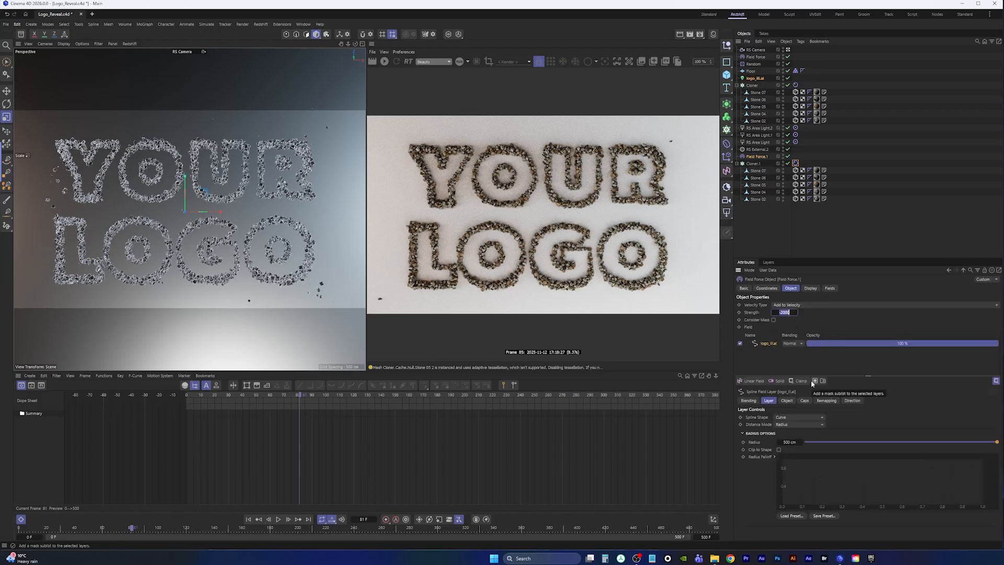
text(-500)
Replay the simulation from the first frame, stop around frame 77, and preview that frame in the Redshift render view.
click(248, 518)
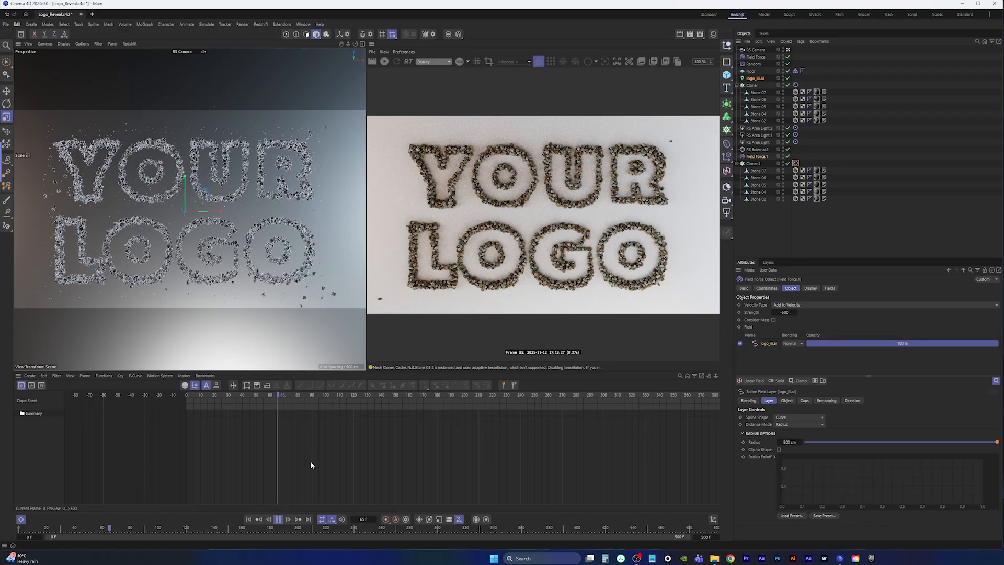
click(278, 519)
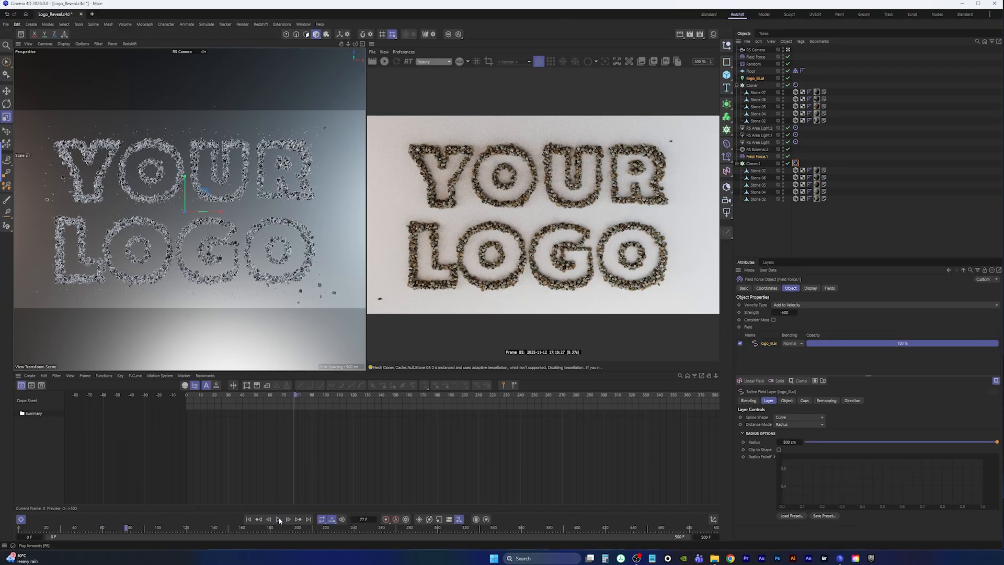
click(383, 62)
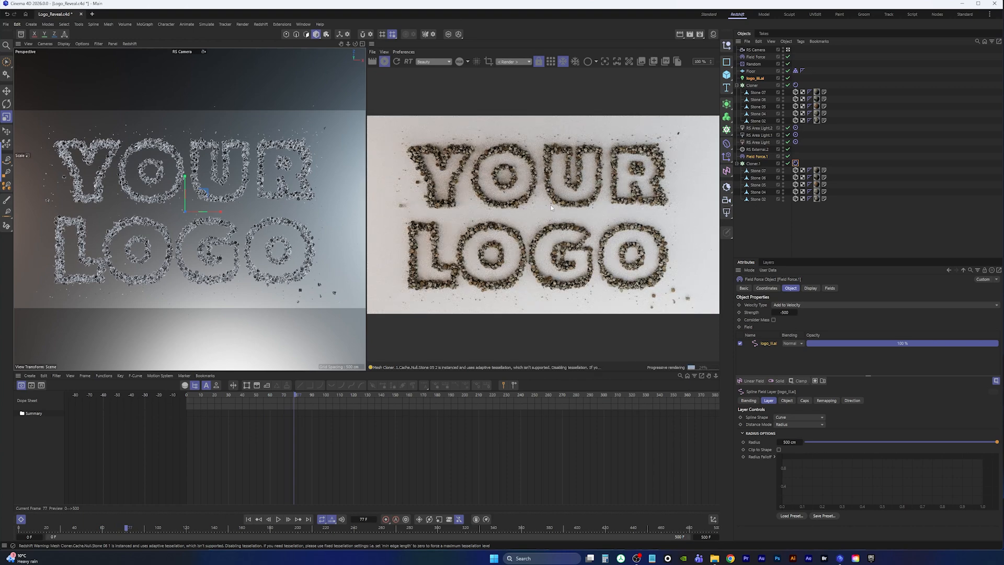
click(384, 62)
Return to the first frame and duplicate Cloner.1 with its stones at the end of the object list.
click(249, 519)
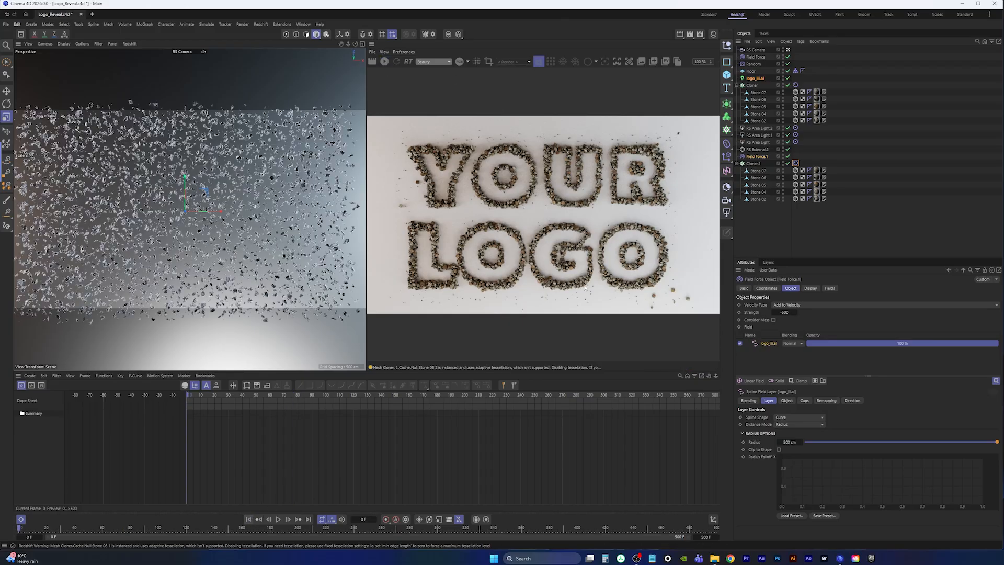
click(753, 163)
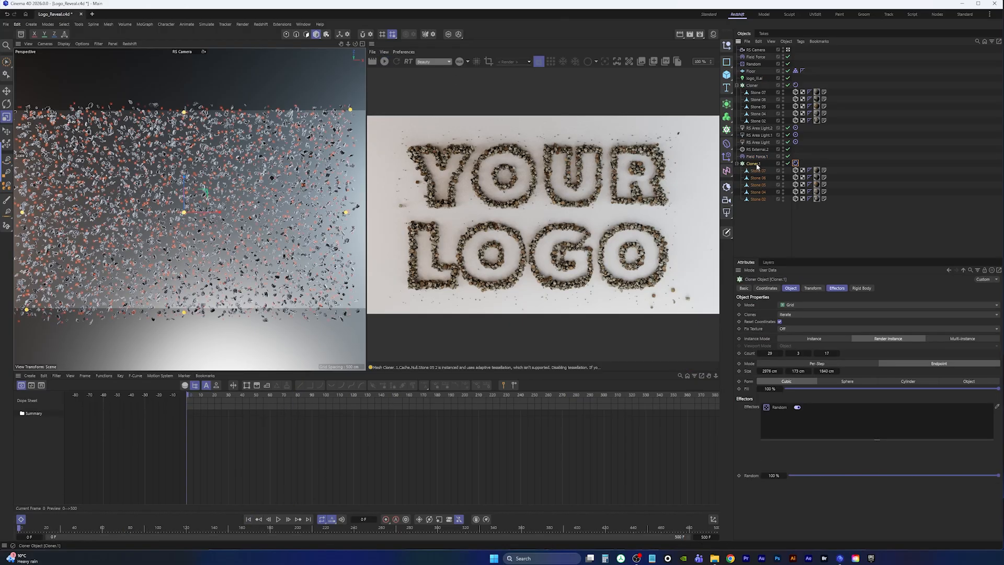
ctrl+drag(757, 166, 757, 234)
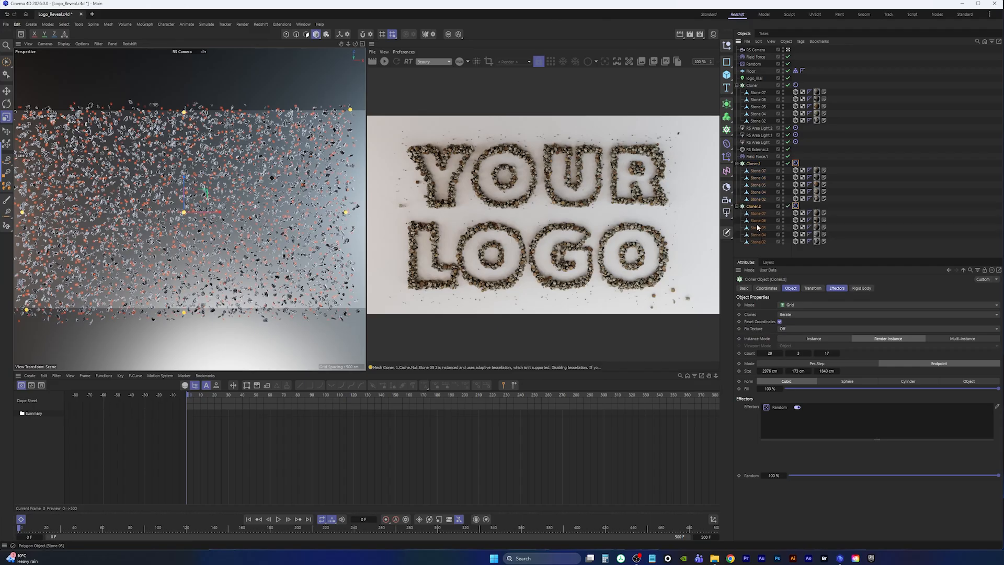
Uniformly rescale the five stones inside the duplicated cloner, working in the default camera view.
click(759, 214)
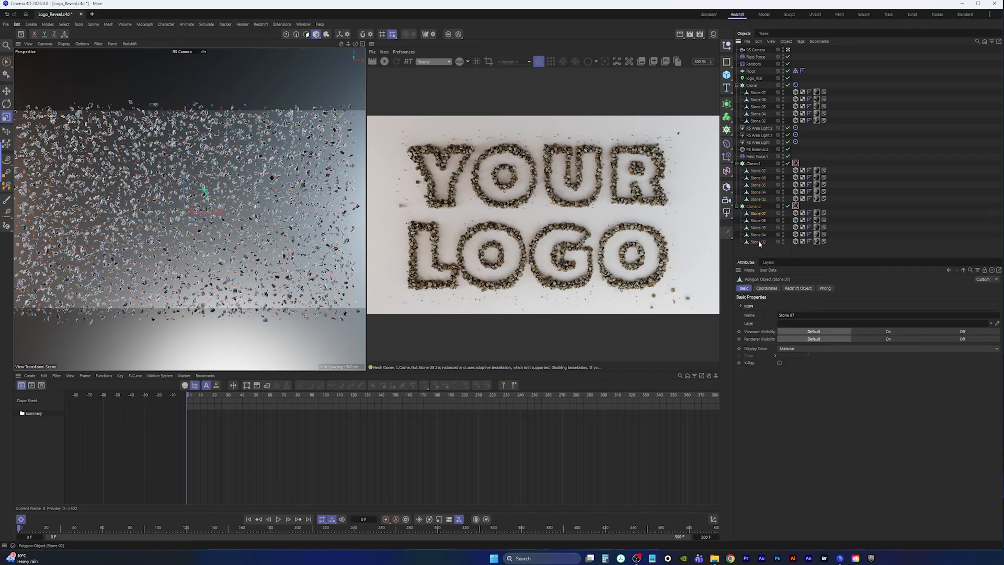
shift+click(758, 242)
click(204, 52)
click(199, 61)
scroll(211, 190, up, 10)
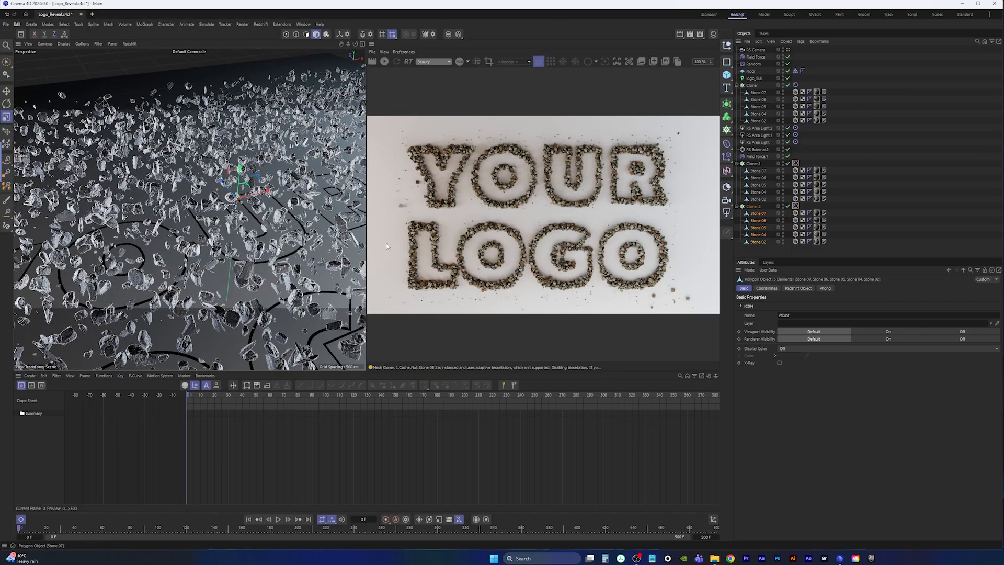
alt+right_drag(215, 213, 245, 205)
click(6, 117)
drag(244, 205, 320, 146)
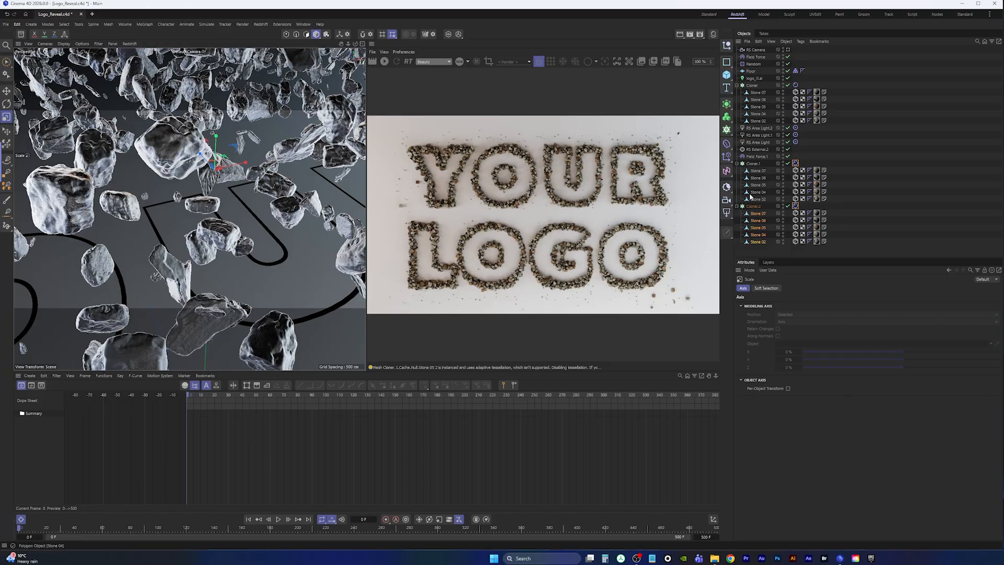
Check the forces of Cloner.2's Rigid Body tag and reduce the cloner's grid count to 23 by 3 by 13.
click(795, 206)
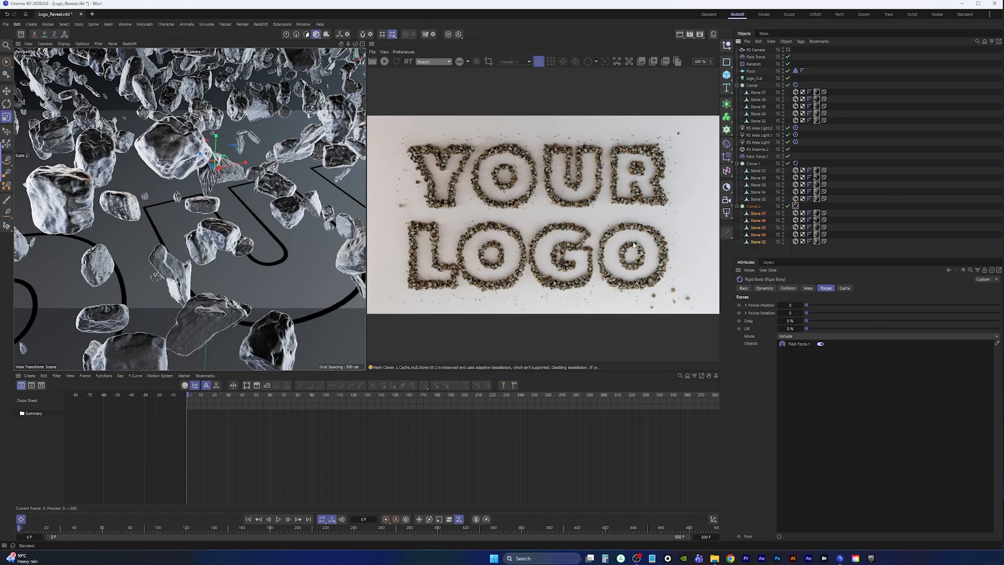
click(753, 207)
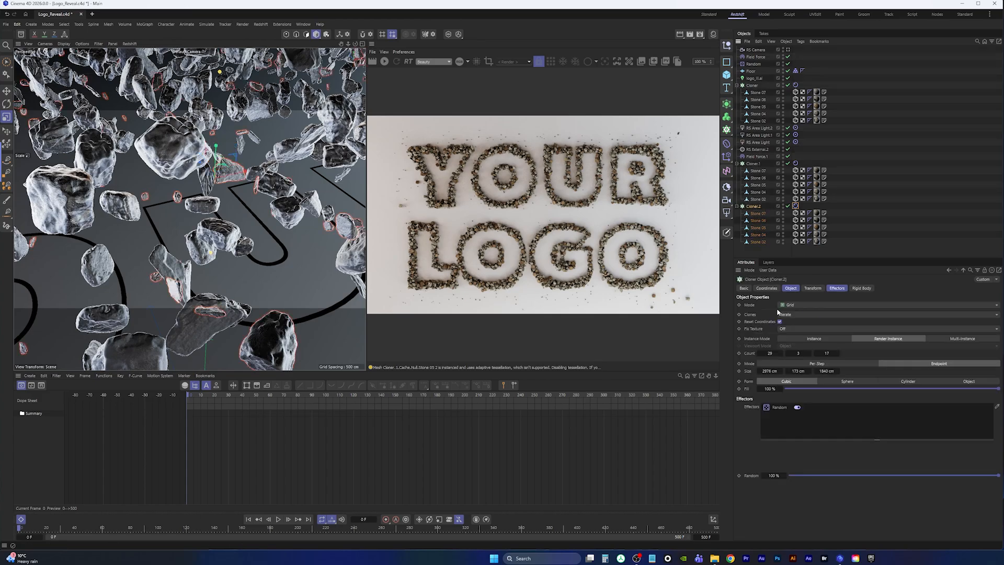
click(759, 354)
click(760, 353)
click(759, 354)
click(759, 354)
click(760, 353)
click(759, 354)
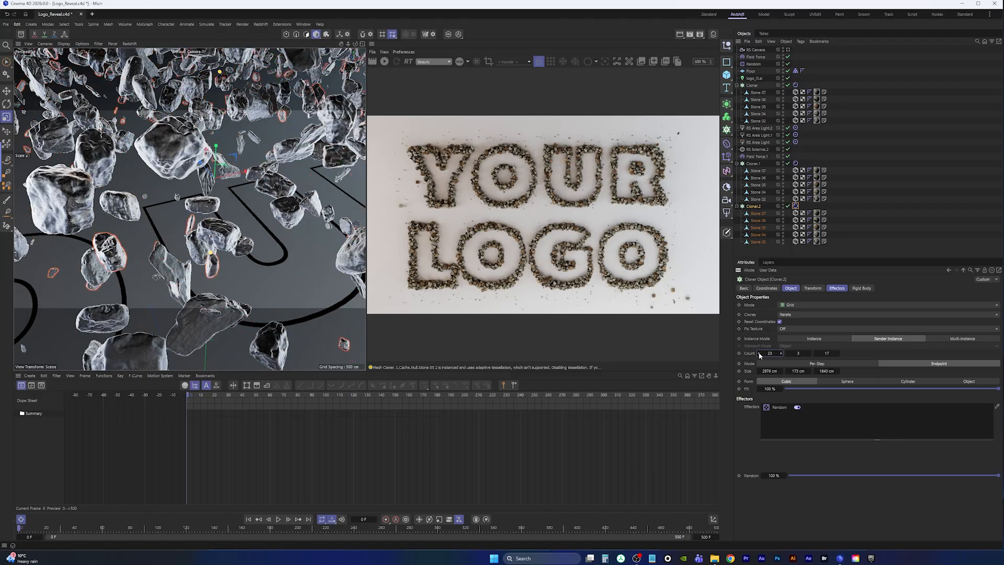
click(817, 355)
click(817, 354)
click(816, 354)
click(817, 354)
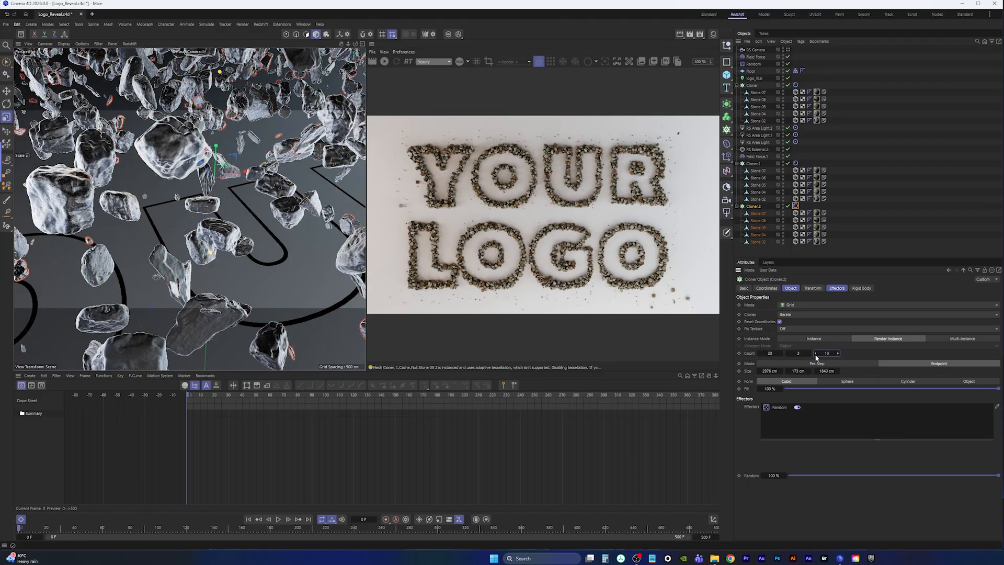
Switch the viewport back to the RS Camera and save the project.
click(190, 52)
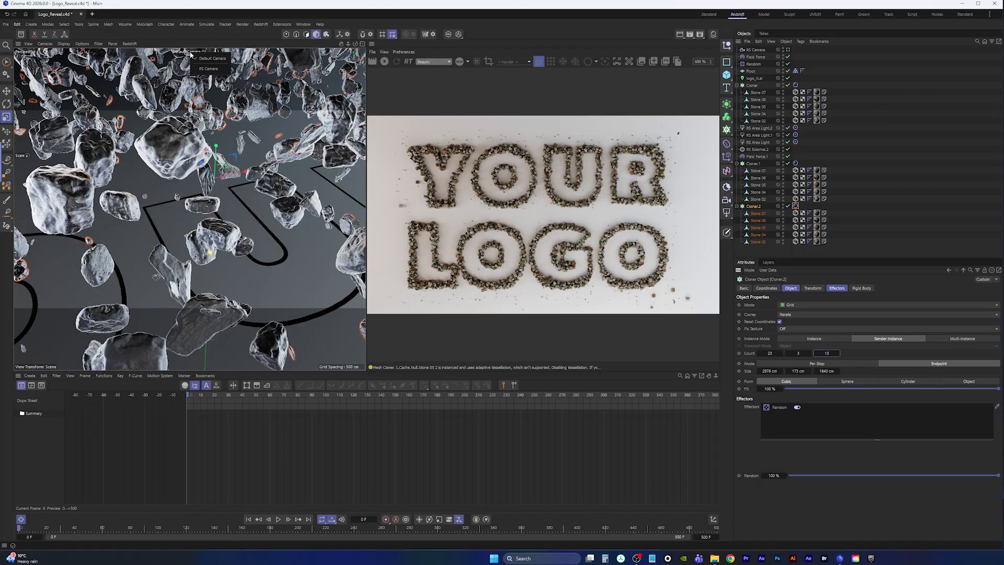
click(205, 69)
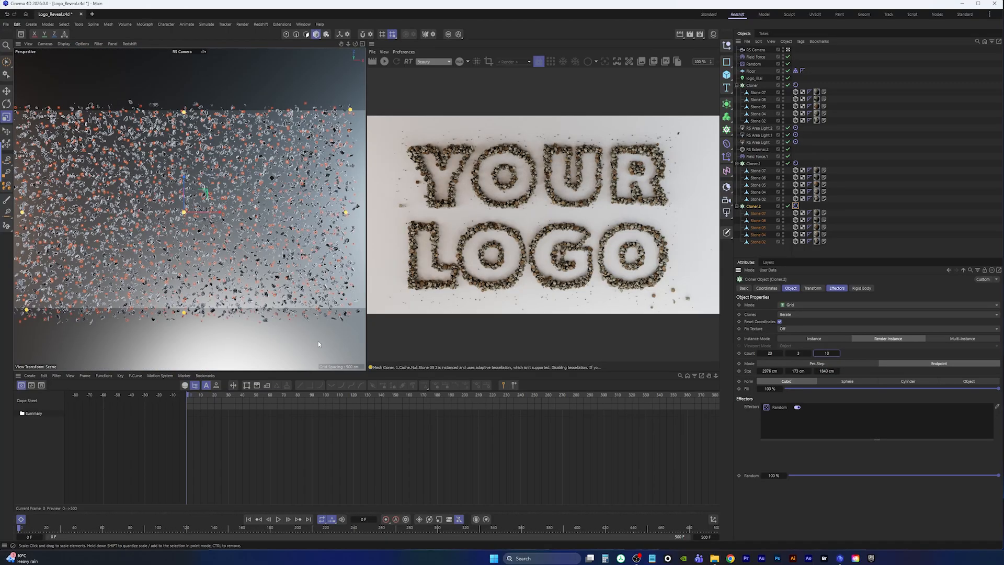
click(5, 24)
click(26, 124)
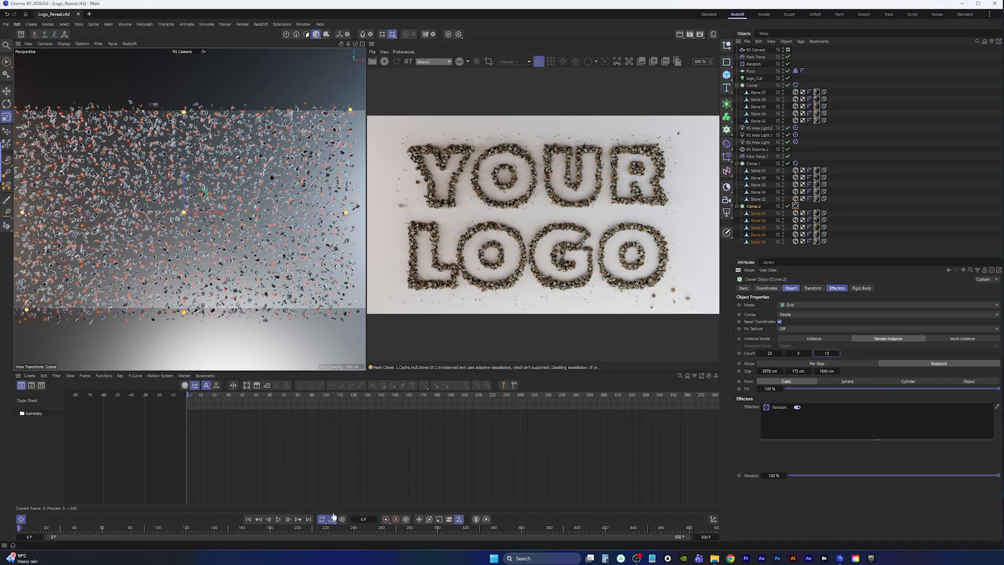
Play the simulation to frame 70, preview that frame in the Redshift render view and save the project.
click(279, 519)
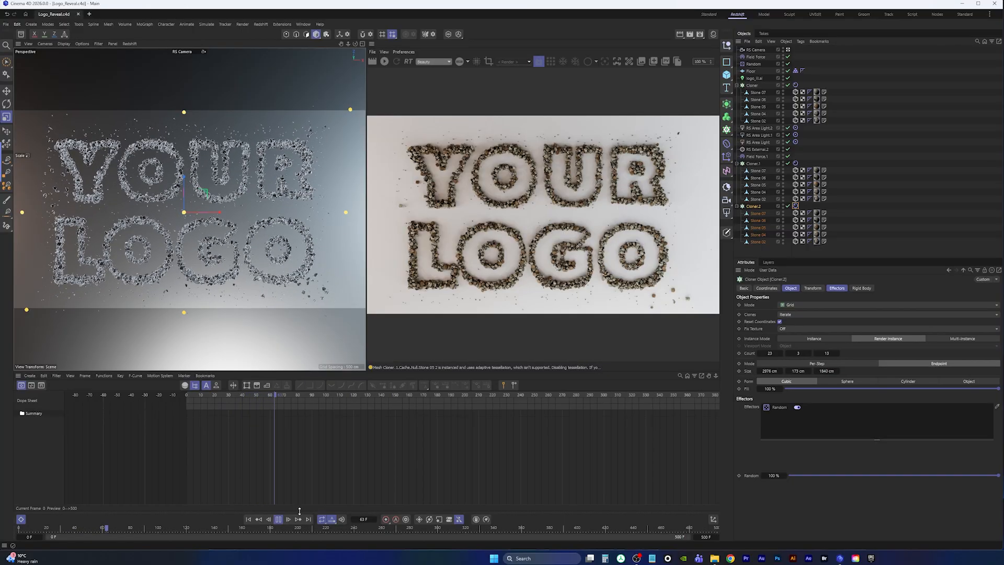
click(278, 519)
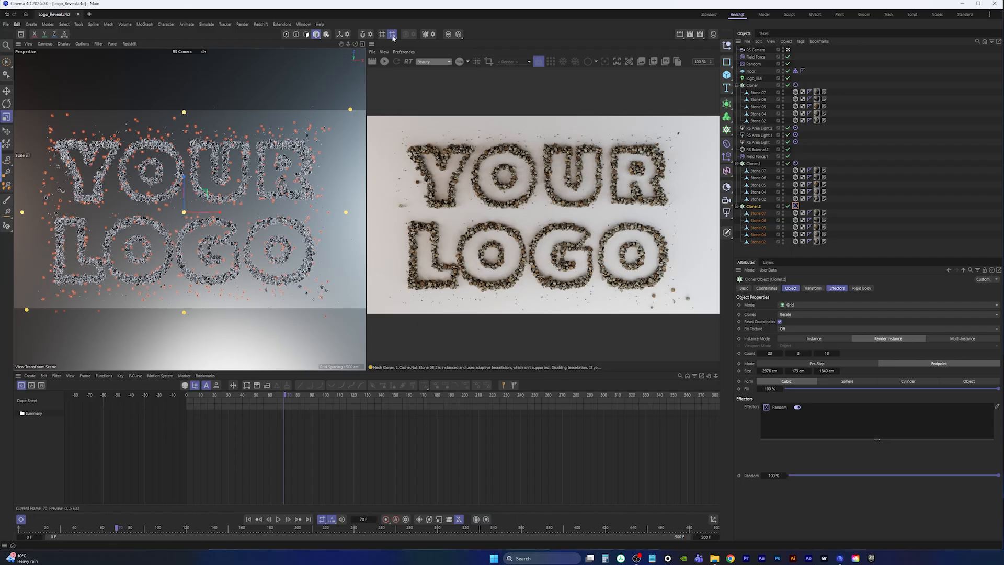
click(384, 61)
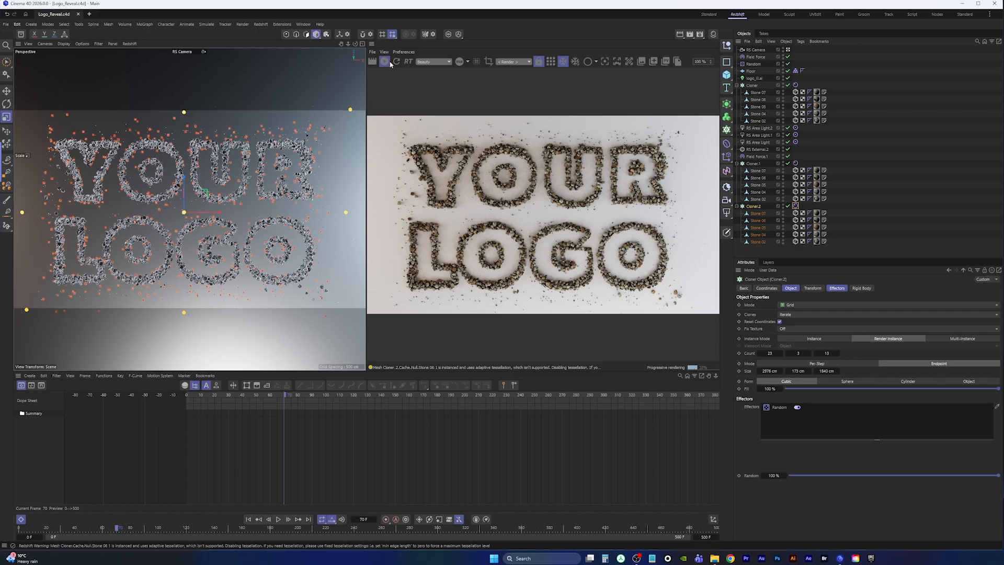
click(6, 24)
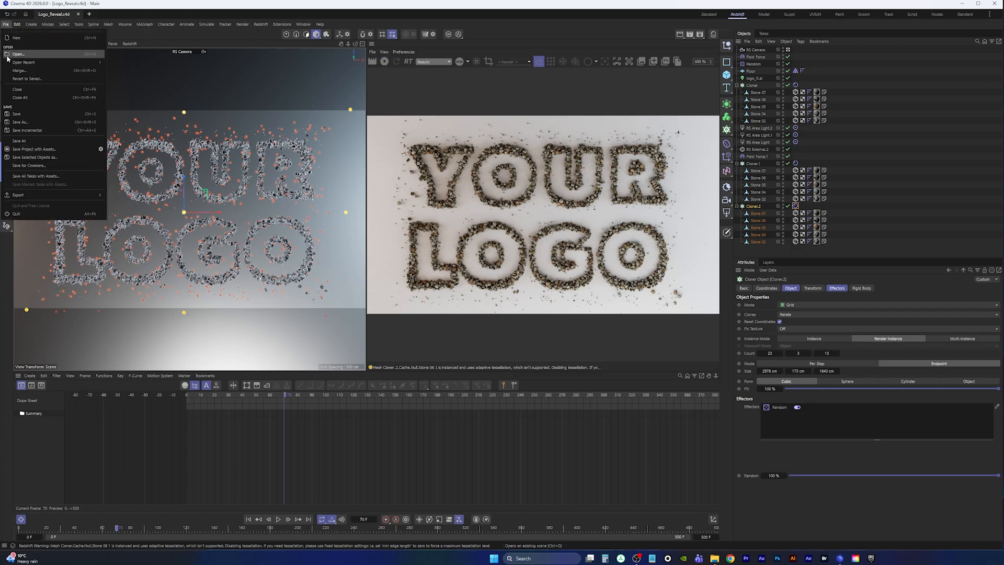
click(23, 114)
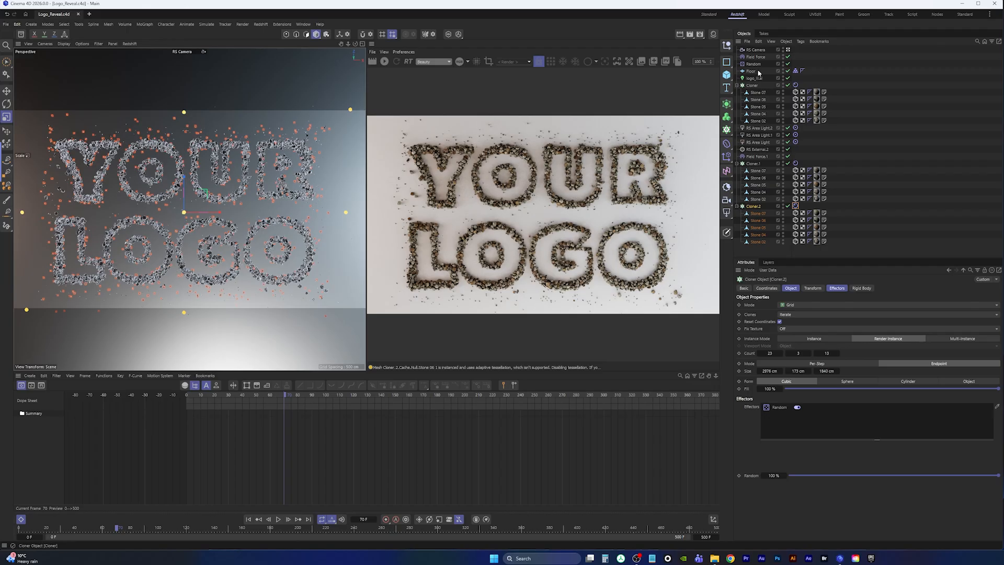
Return to the first frame and lower the RS Camera's Y position to about 1717 cm.
click(756, 50)
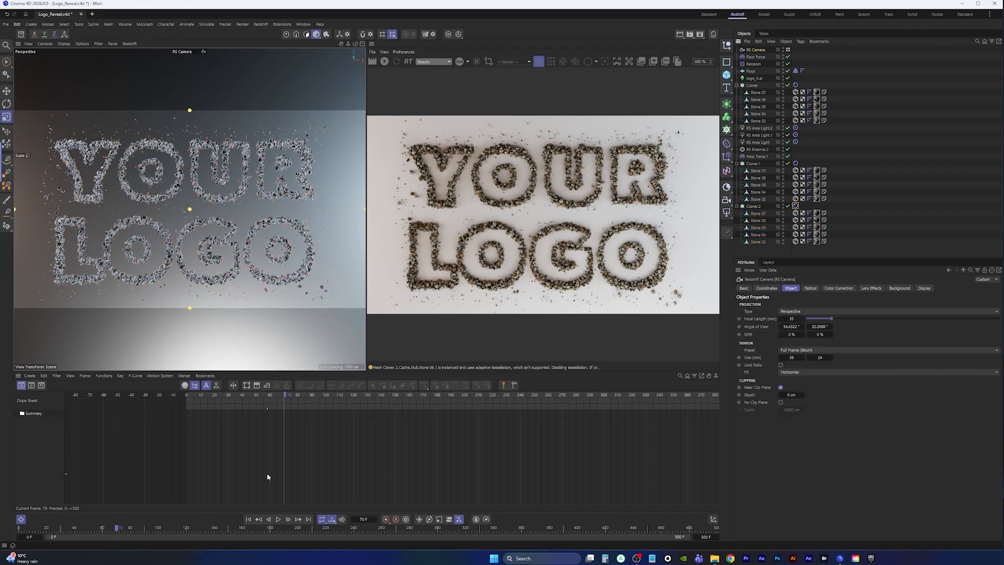
click(249, 519)
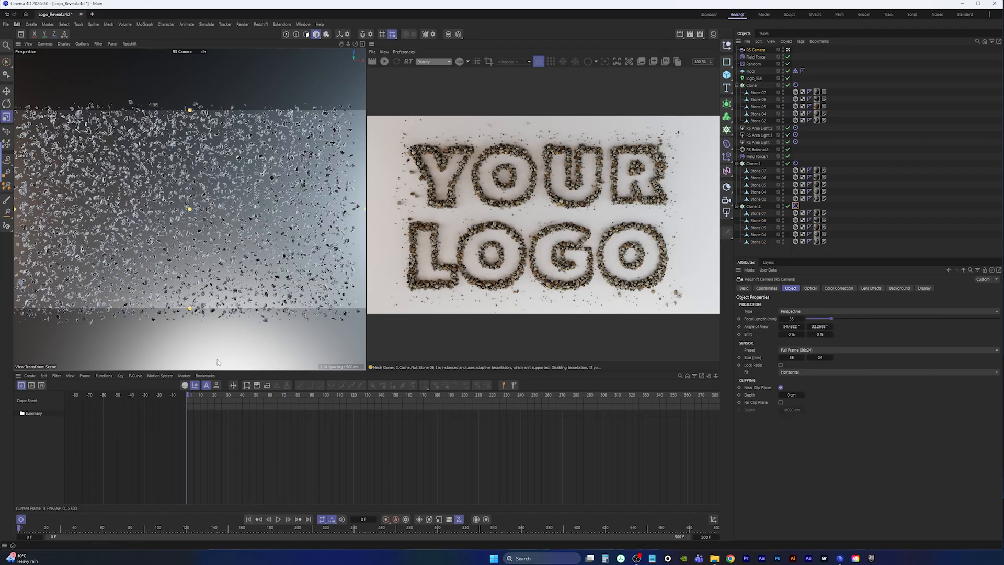
click(767, 288)
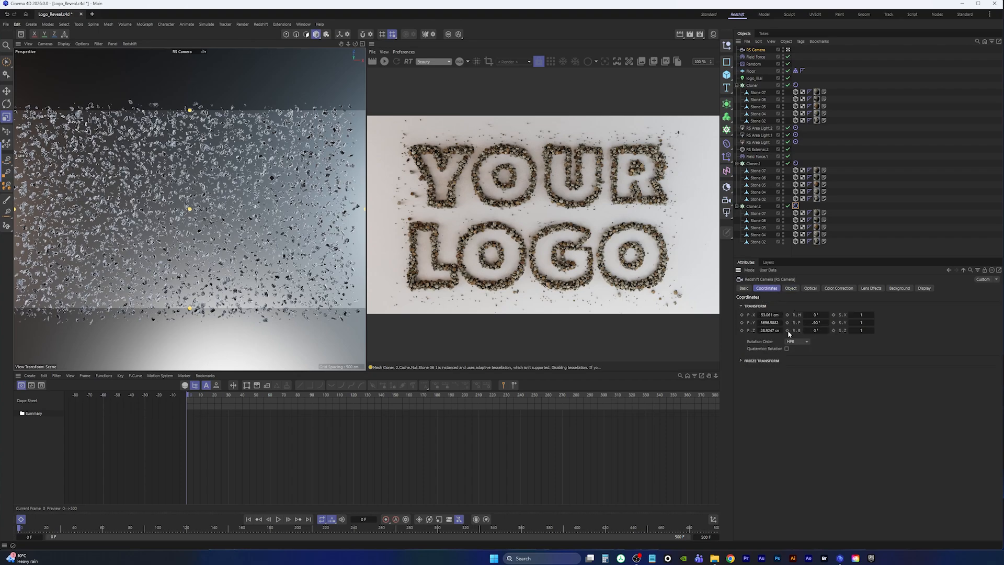
drag(769, 322, 265, 299)
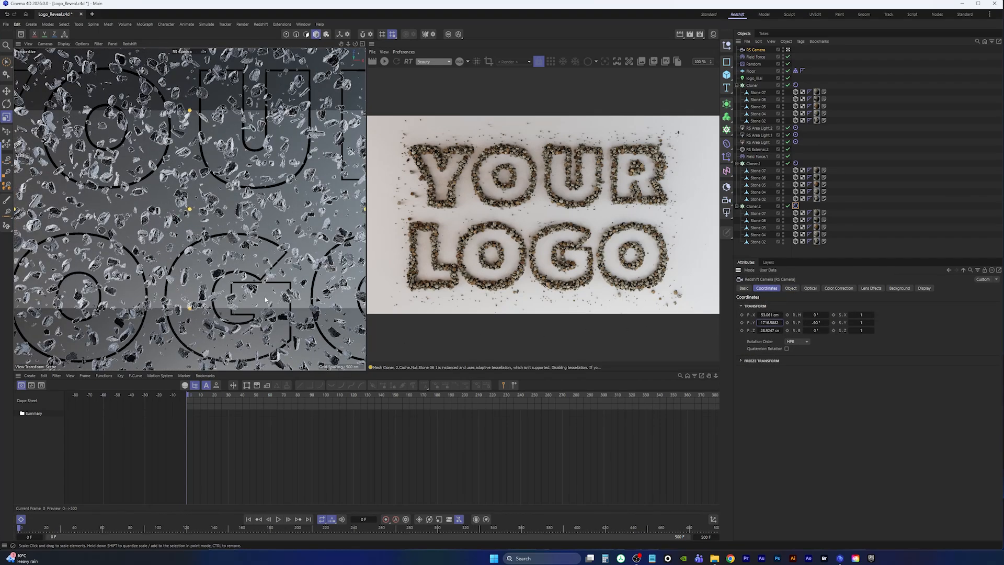
Hide the imported logo vector object from the viewport and the render.
click(755, 78)
click(783, 78)
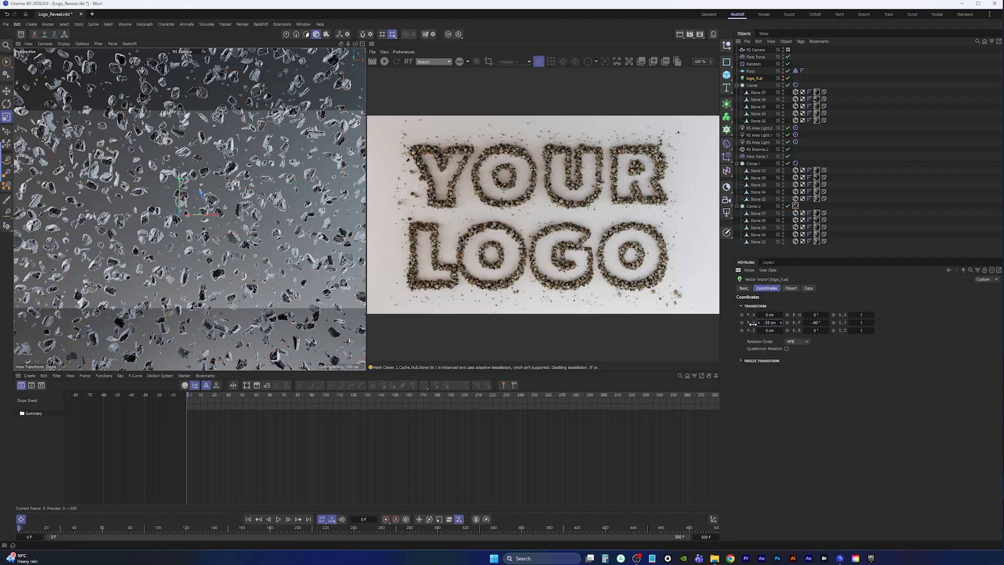
key(ctrl+z)
Lower the RS Camera's Y position further to about 429.6 cm and save the project.
click(756, 51)
drag(768, 323, 394, 331)
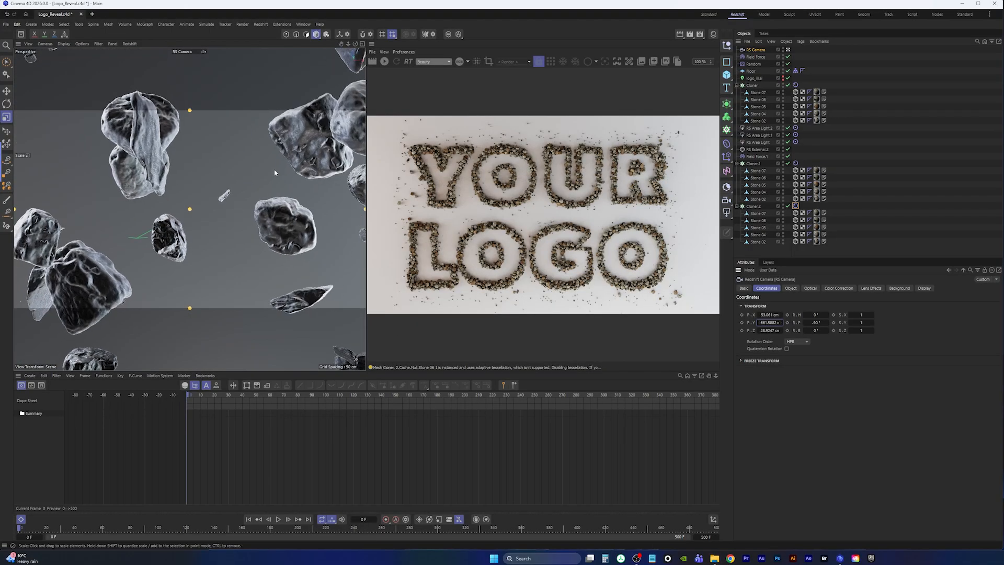
drag(768, 323, 685, 327)
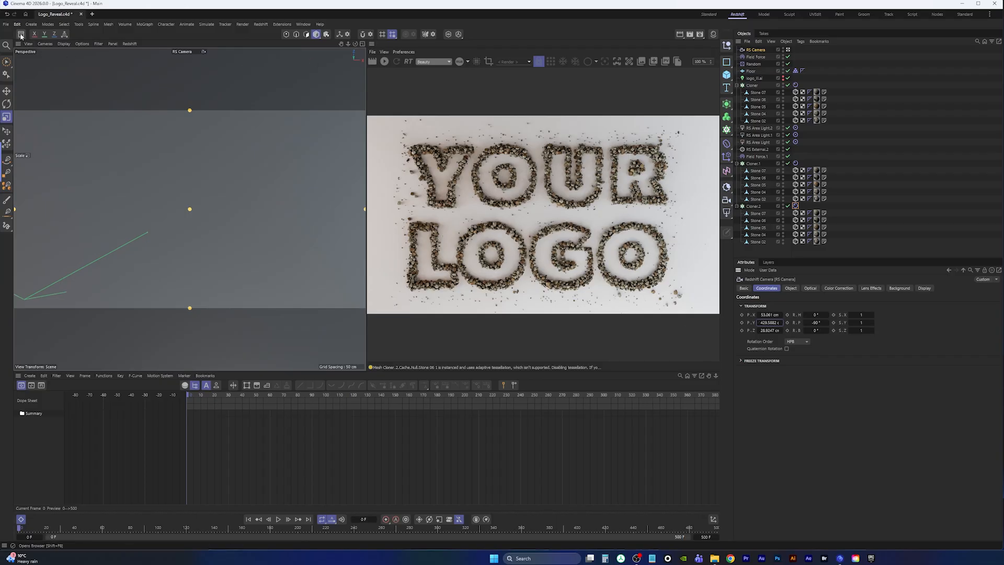
click(6, 24)
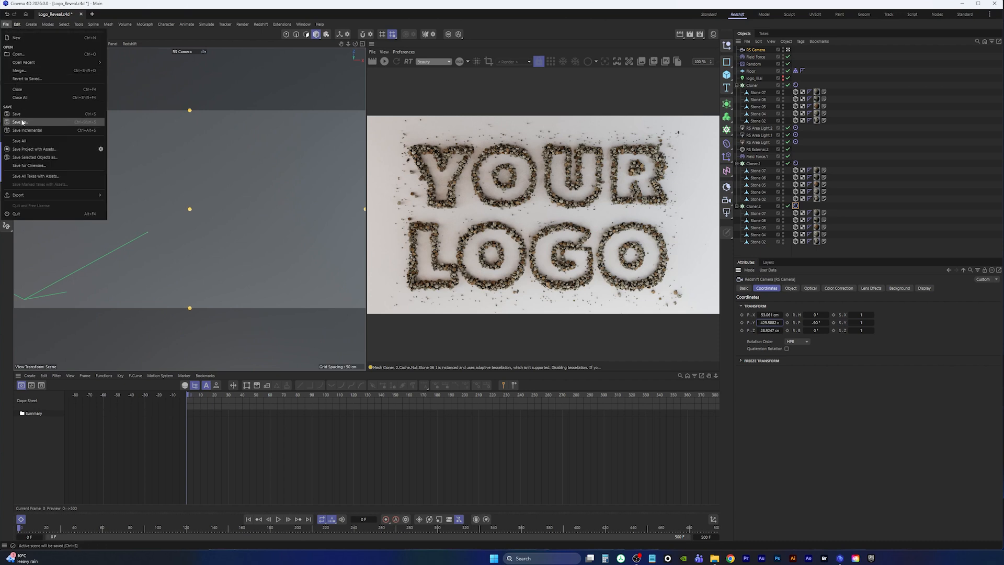
click(22, 108)
Search the asset library's materials for plaster and add Plaster Trowel 002 White 250cm to the project.
click(21, 34)
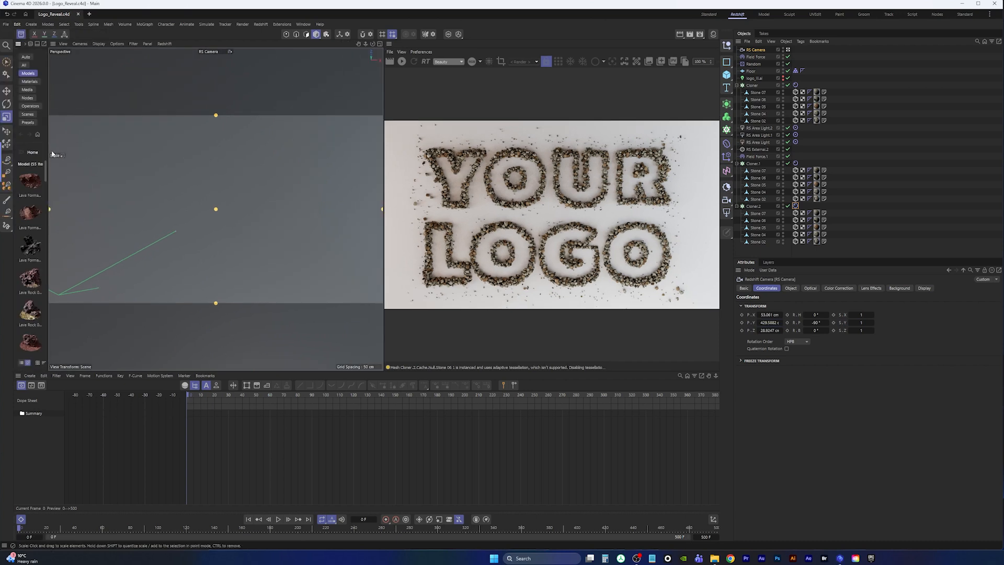
drag(50, 153, 185, 153)
click(80, 77)
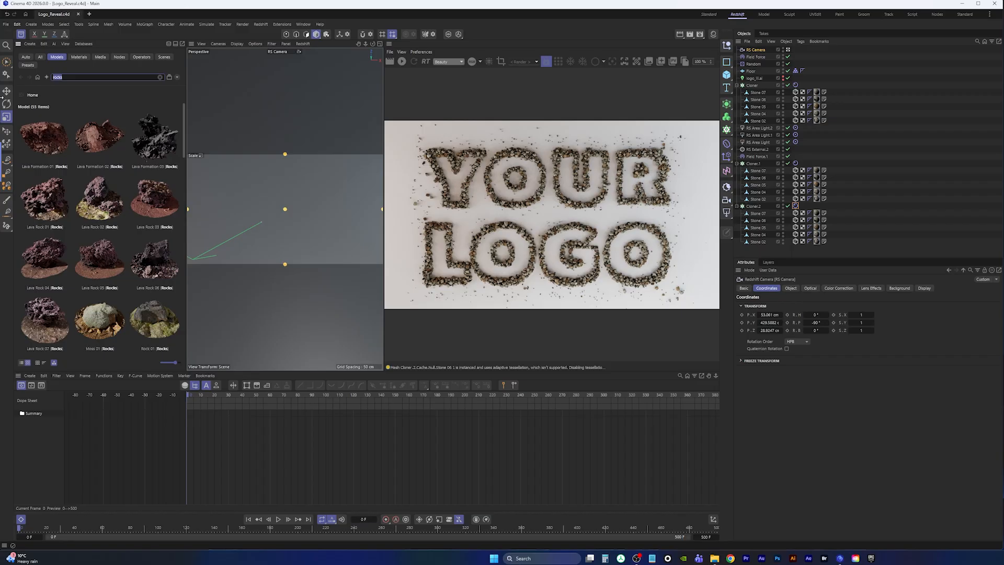
text(plaste)
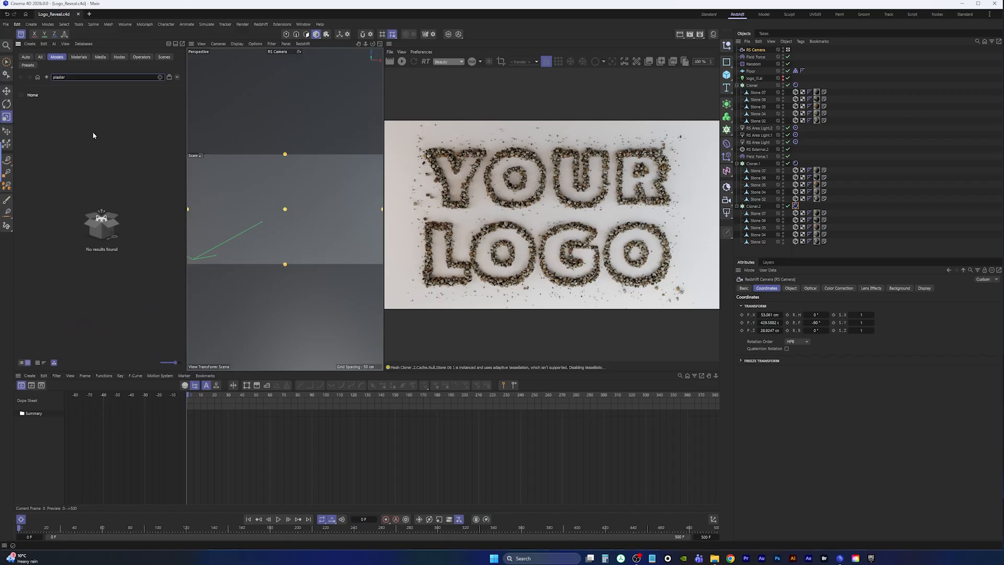
click(79, 56)
text(r)
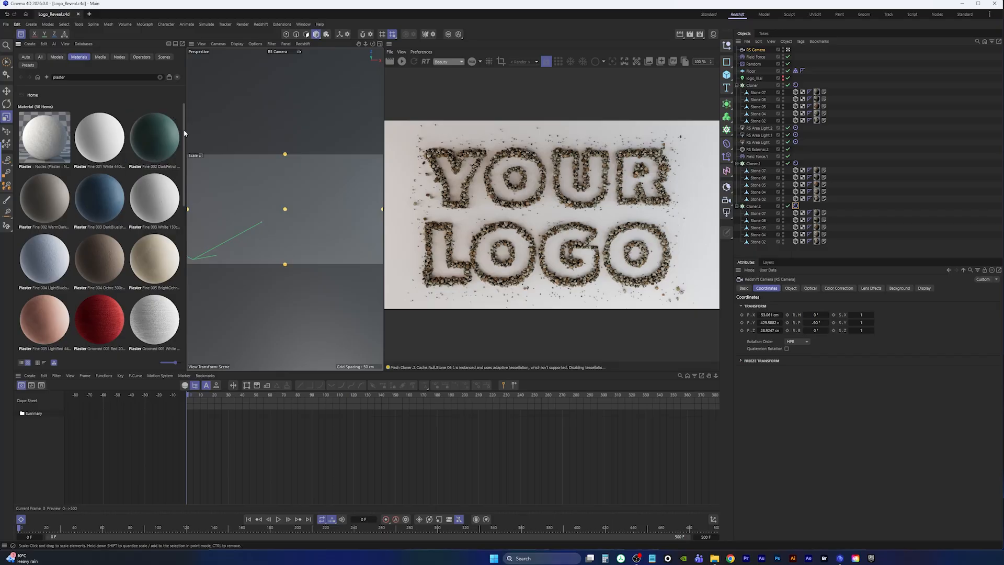
drag(179, 134, 179, 279)
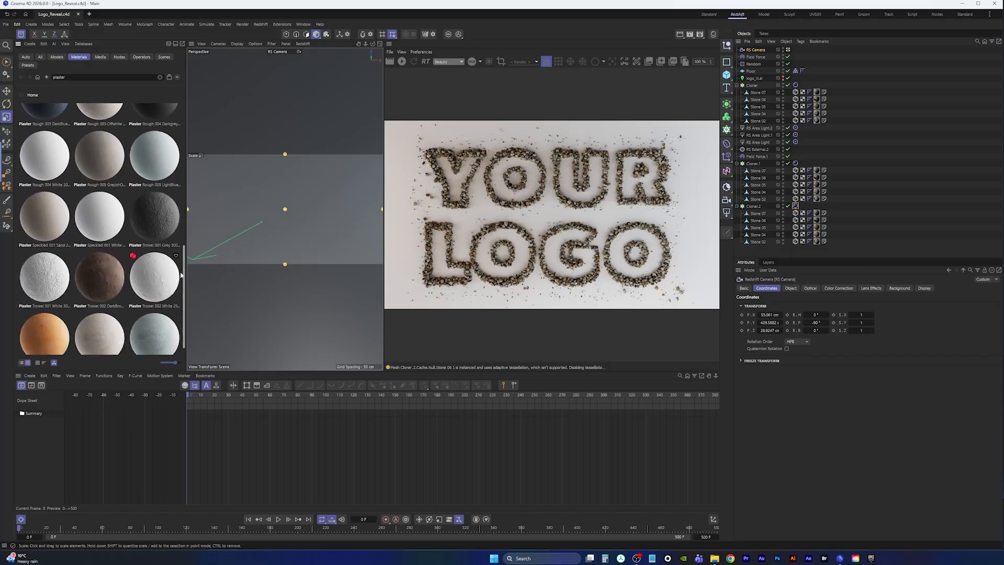
double_click(154, 265)
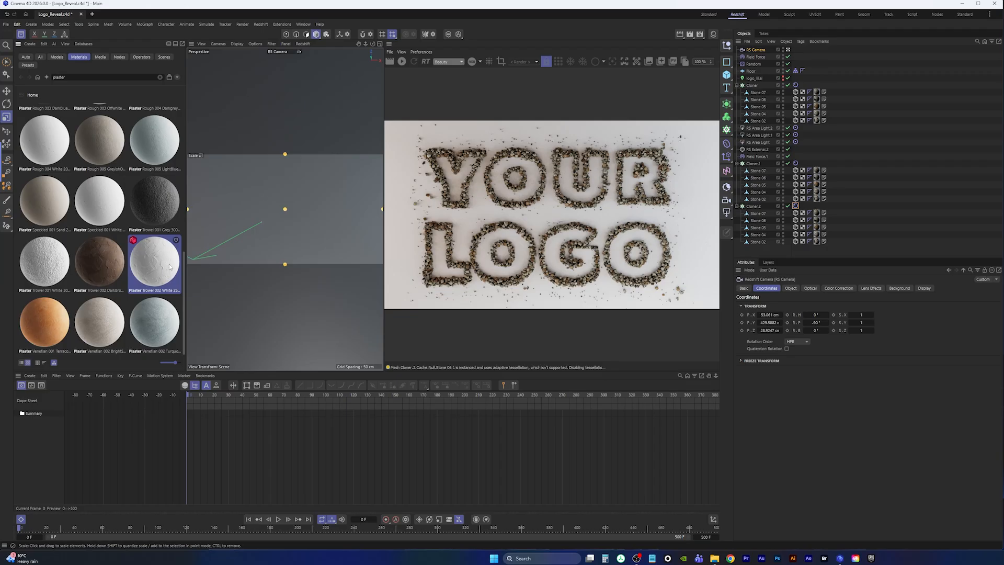
Apply the Plaster Trowel 002 material to the Floor and preview it in the Redshift render view.
click(714, 35)
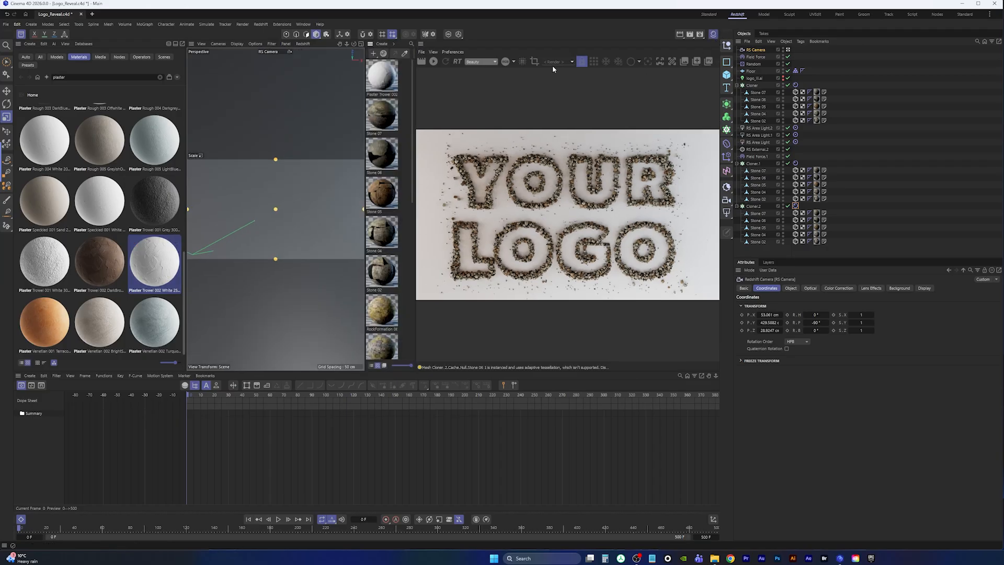
drag(377, 78, 752, 73)
click(433, 61)
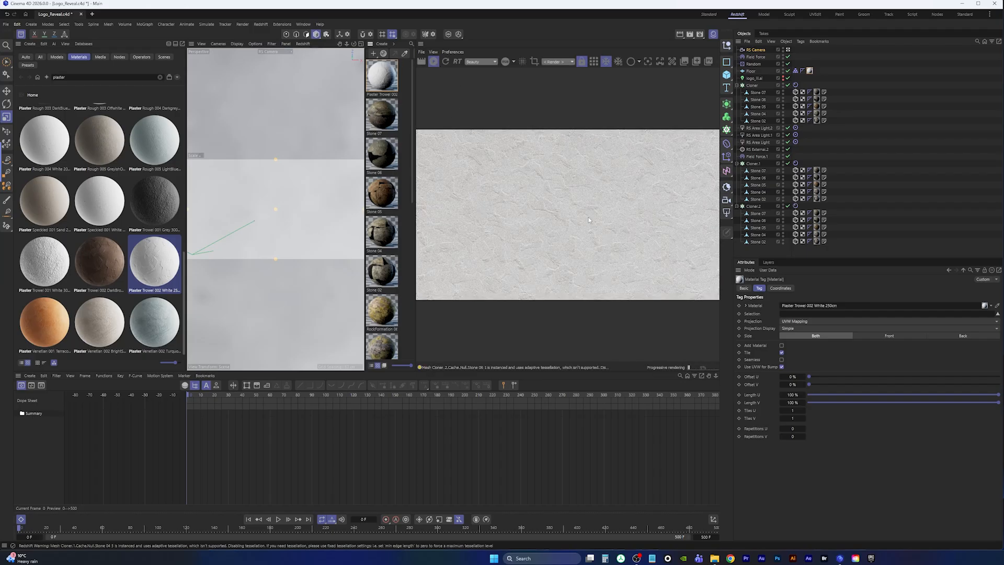
click(433, 61)
click(21, 35)
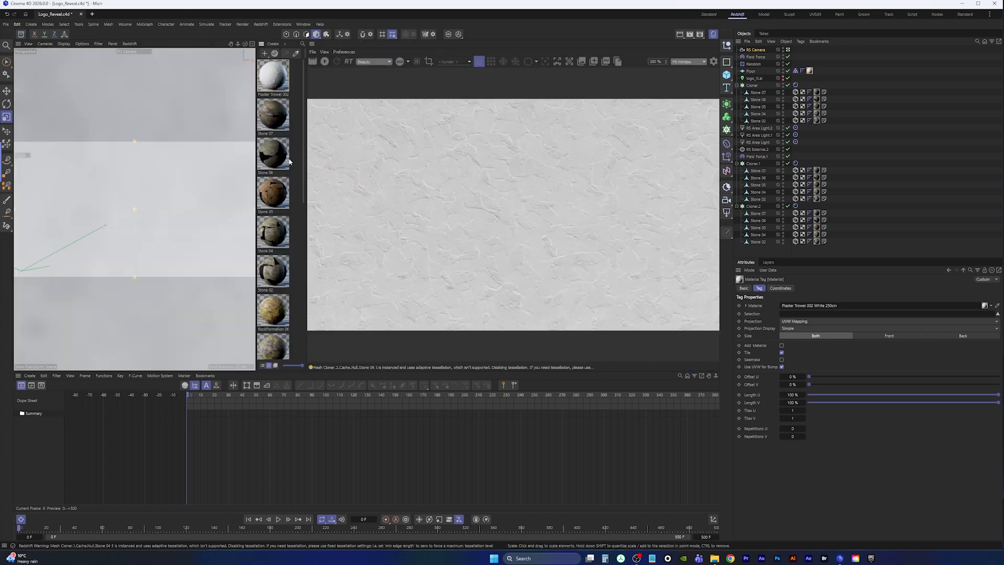
Select the RS Camera, play the simulation from the first frame and stop at frame 37.
click(756, 50)
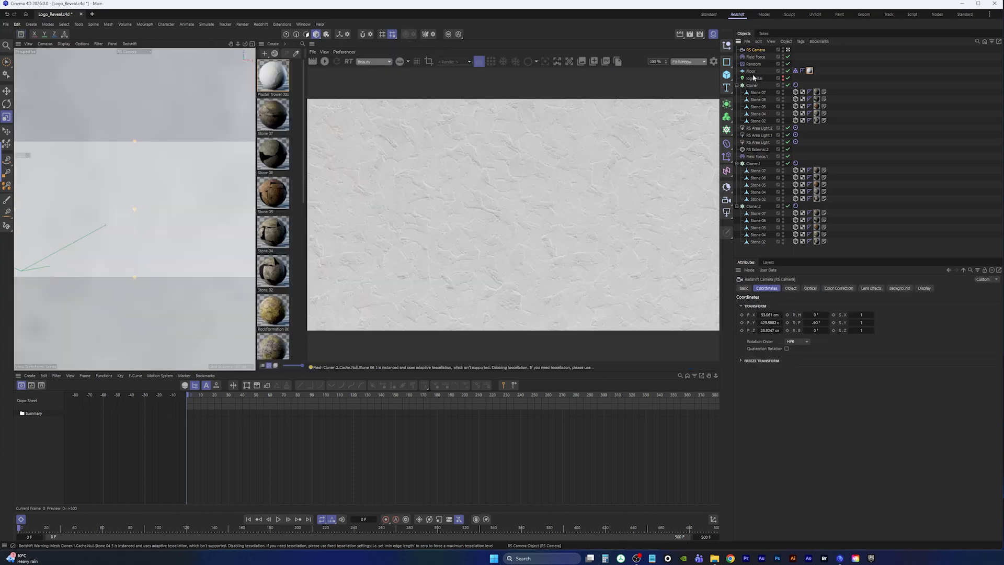
click(278, 519)
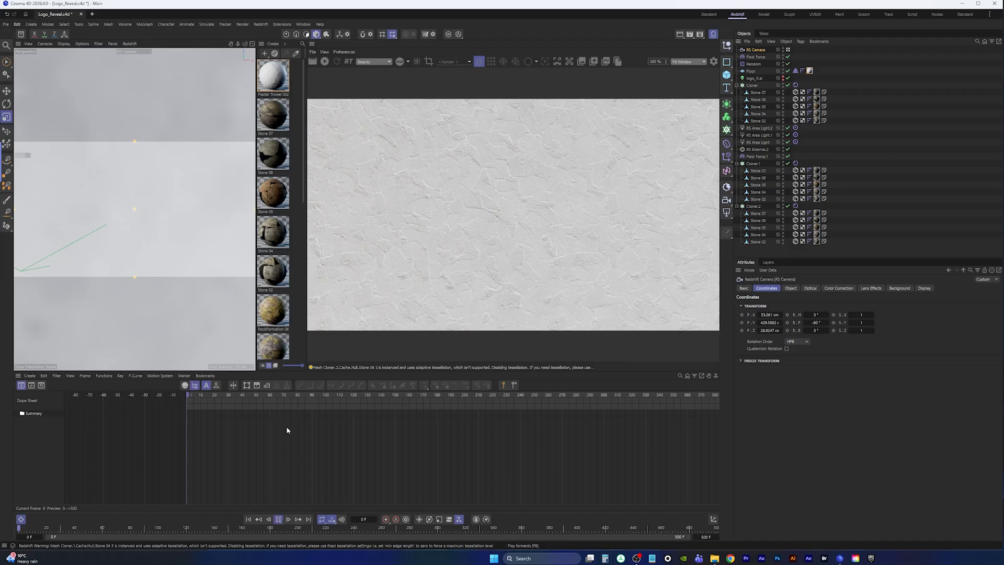
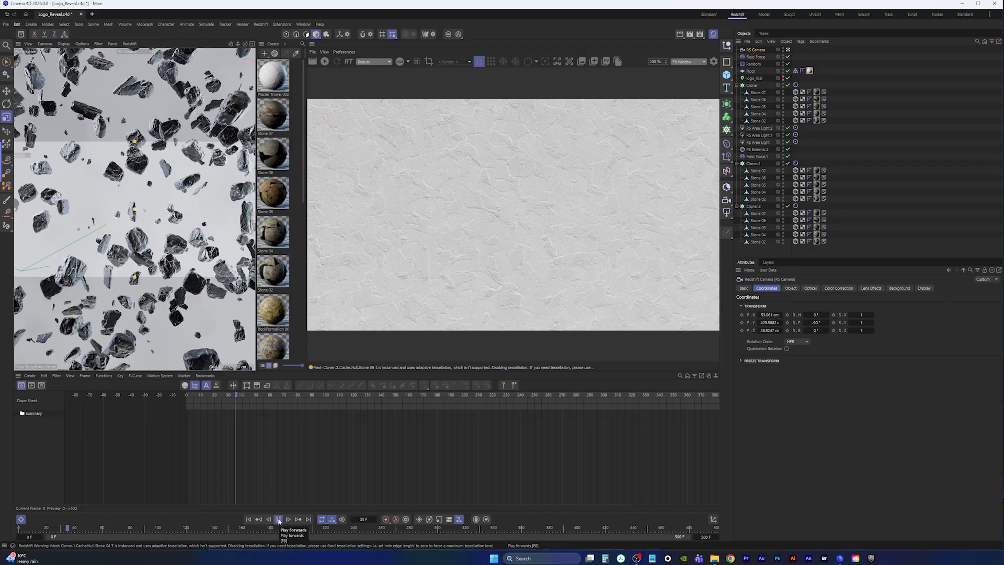
click(279, 519)
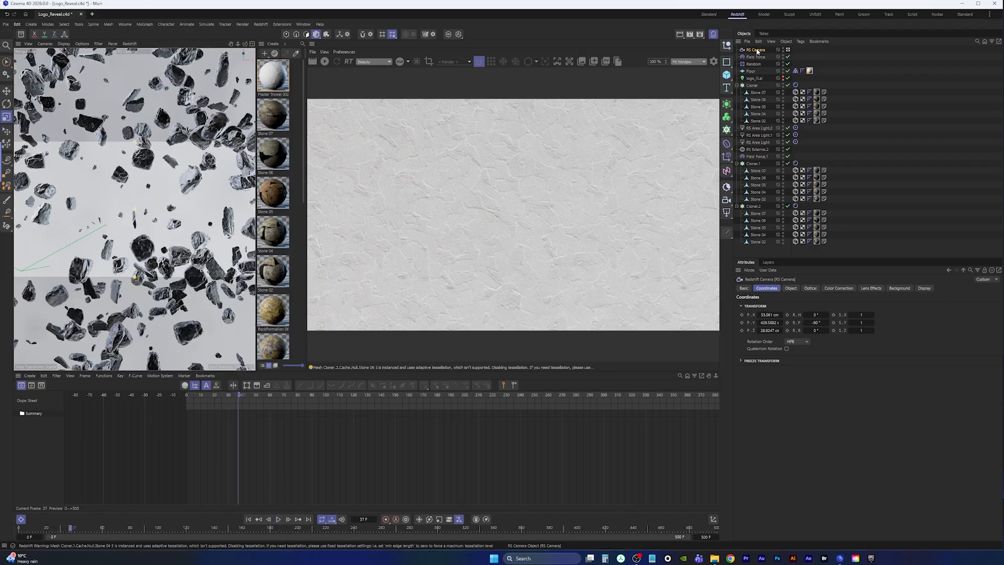
Set the RS Camera's focus object to Floor and its aperture to 1.8, previewing the depth of field in the render view.
click(811, 288)
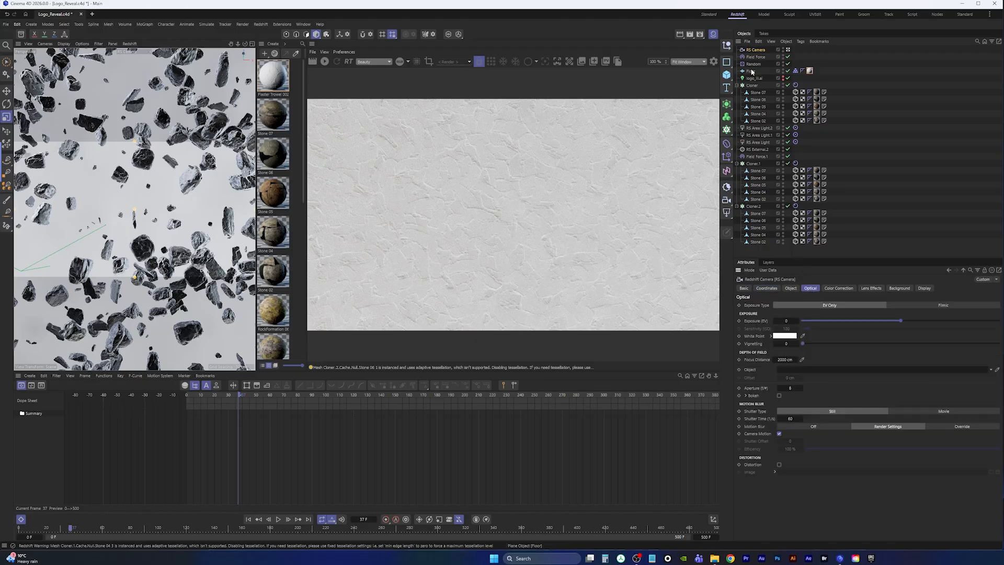
drag(751, 72, 795, 372)
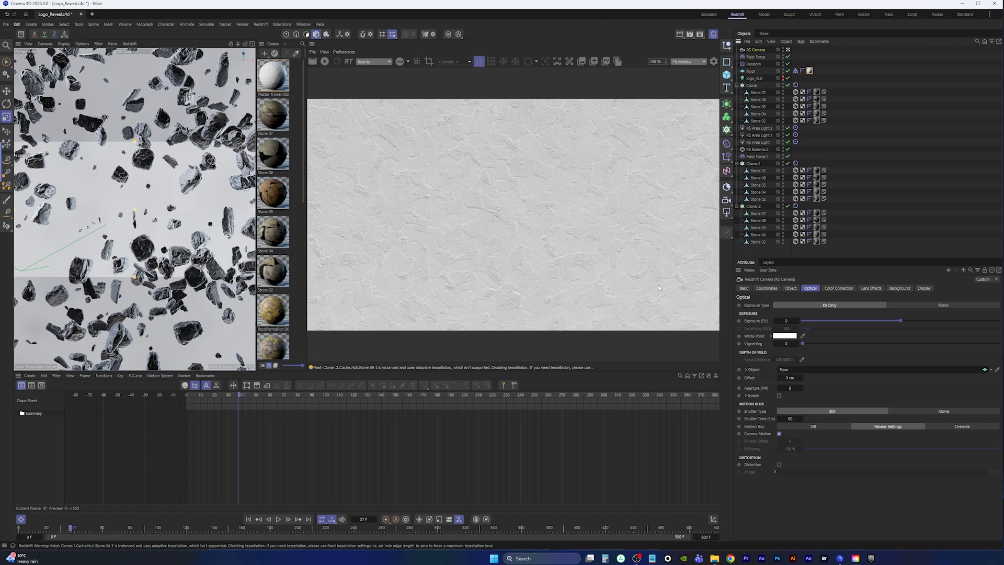
click(791, 388)
click(325, 62)
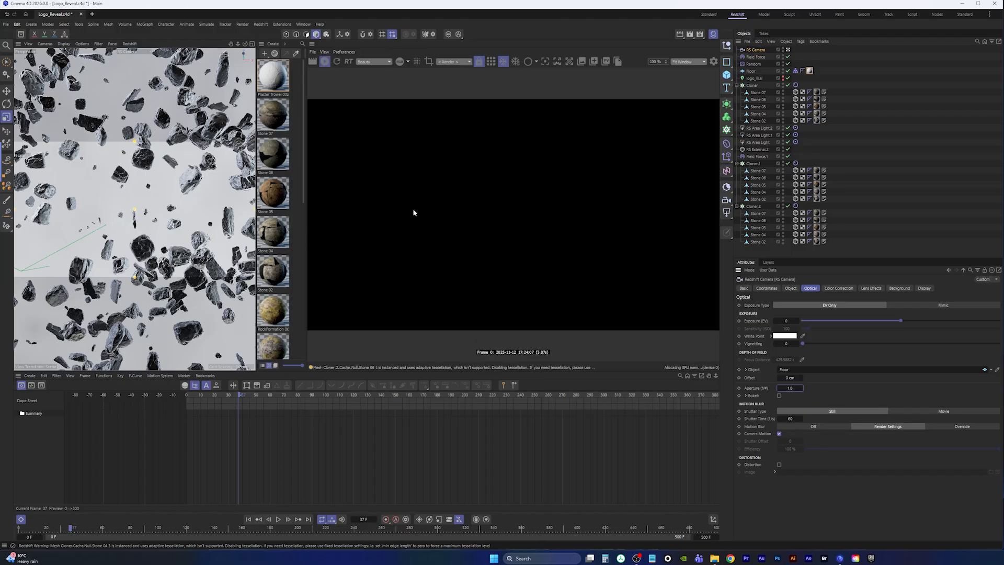
click(324, 61)
Replay the simulation from the first frame, stop at frame 13 and preview it in the Redshift render view.
click(278, 518)
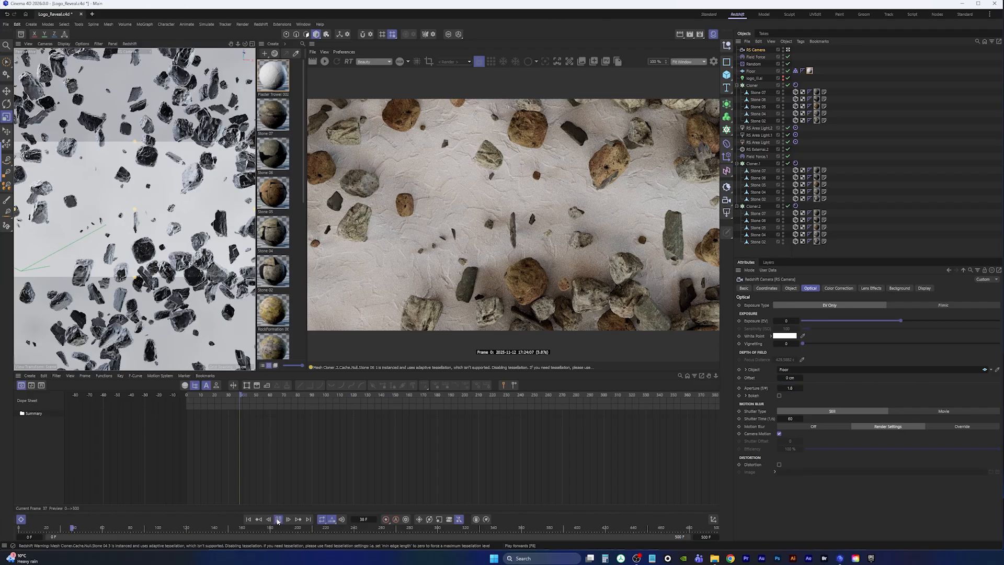
click(249, 519)
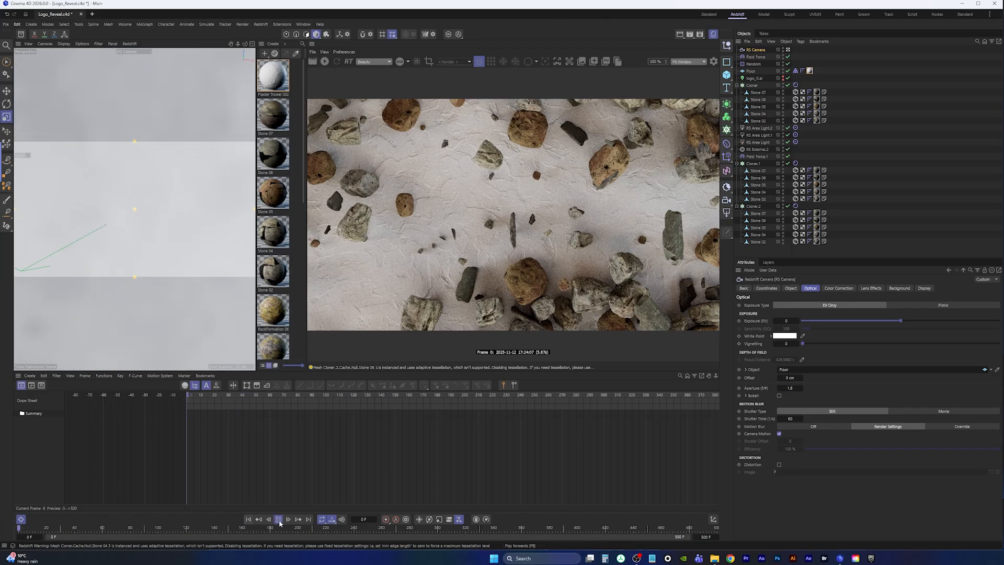
click(325, 61)
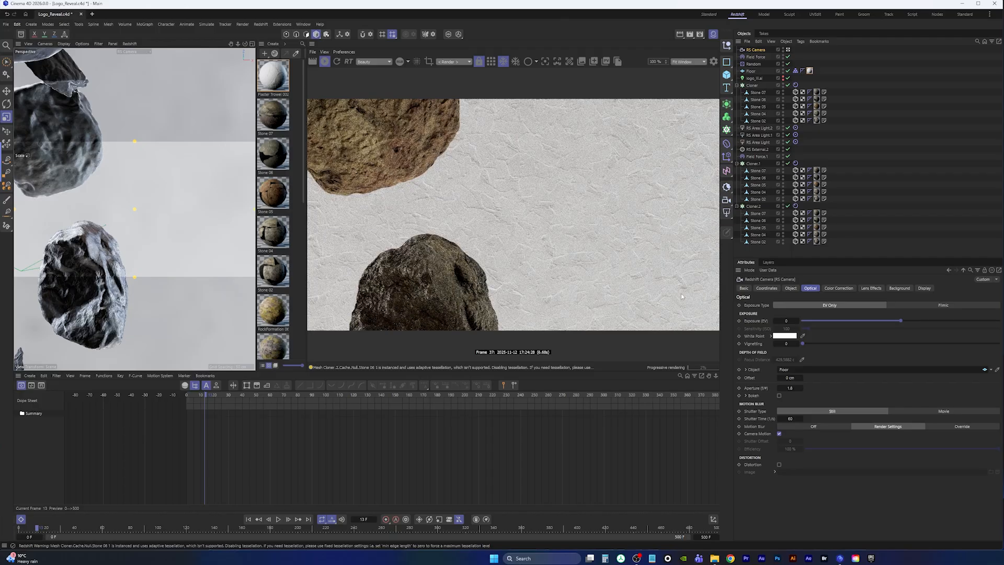
Enable Bokeh on the RS Camera, halt the render preview and play the simulation to frame 61.
click(780, 396)
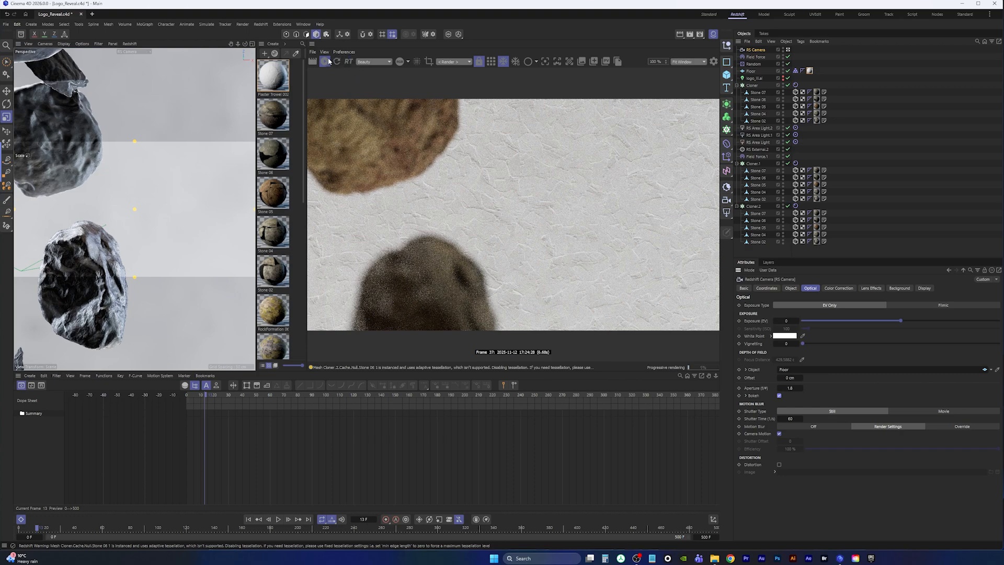
click(323, 61)
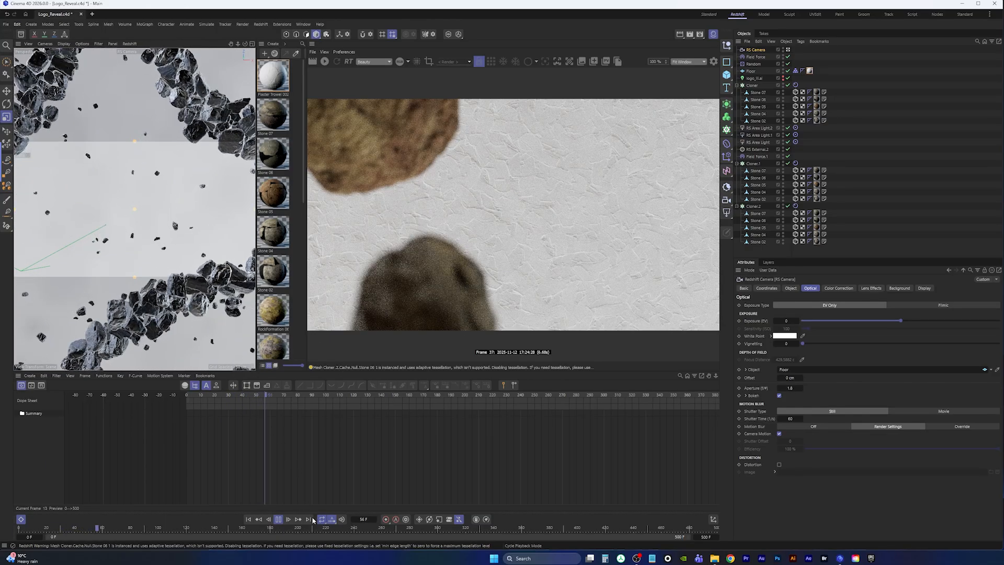
click(279, 519)
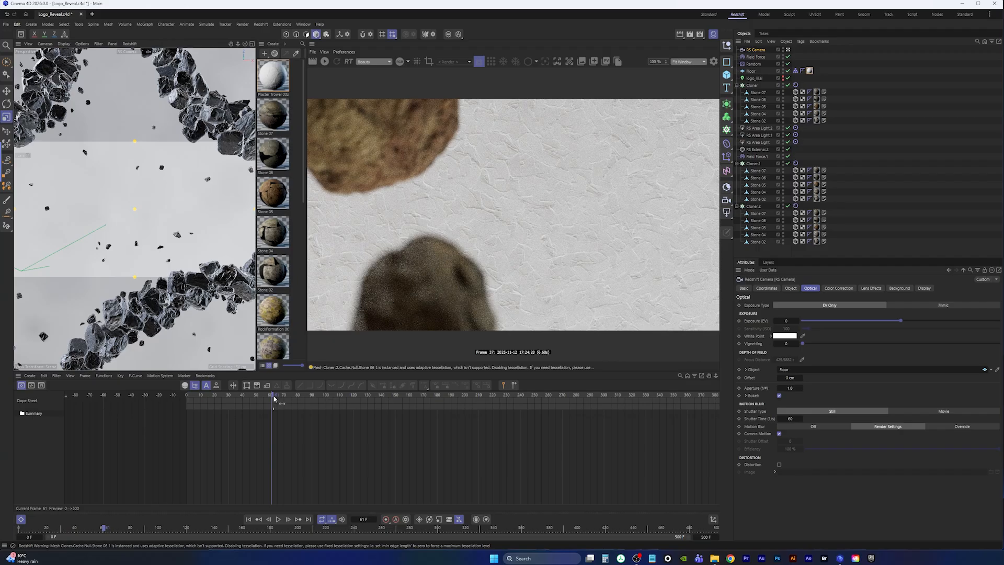
Keyframe the Field Force object's Strength at -2000 and move that key to frame 190.
click(755, 58)
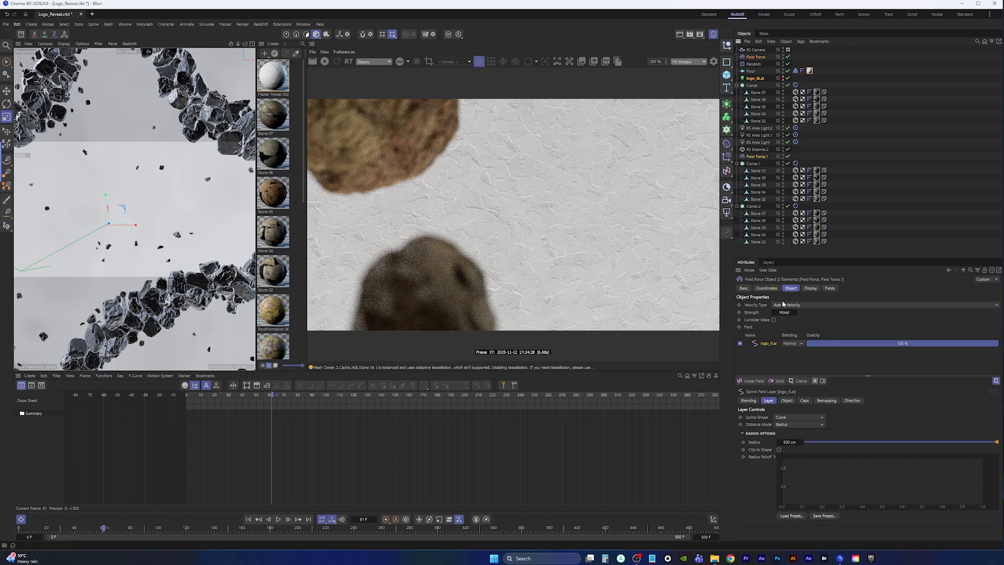
click(753, 57)
click(739, 314)
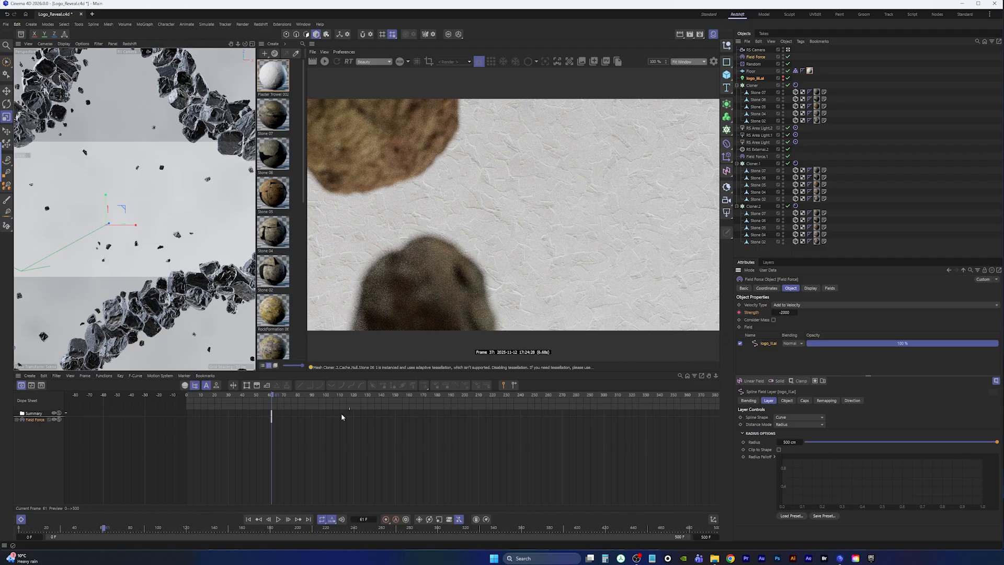
click(274, 413)
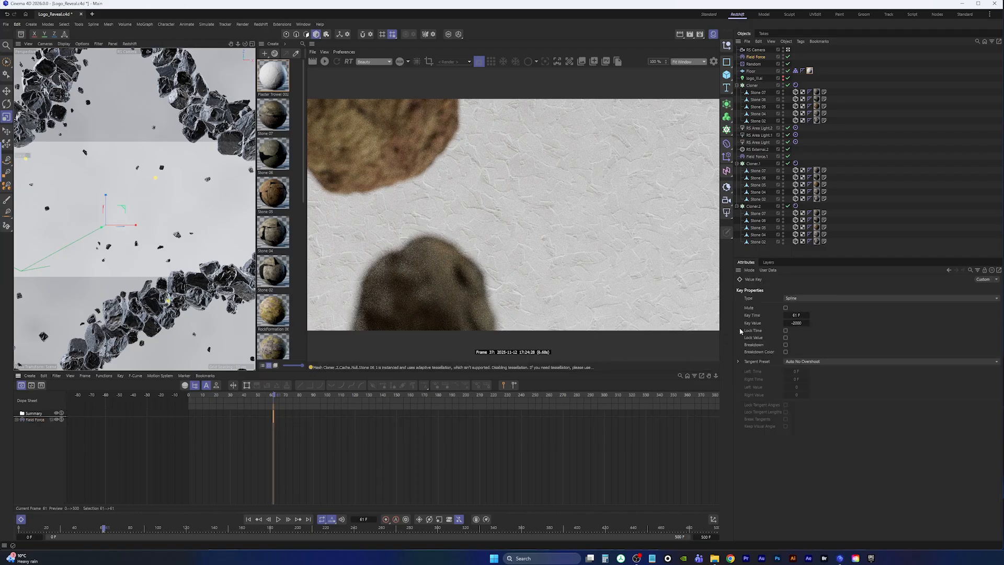
click(264, 445)
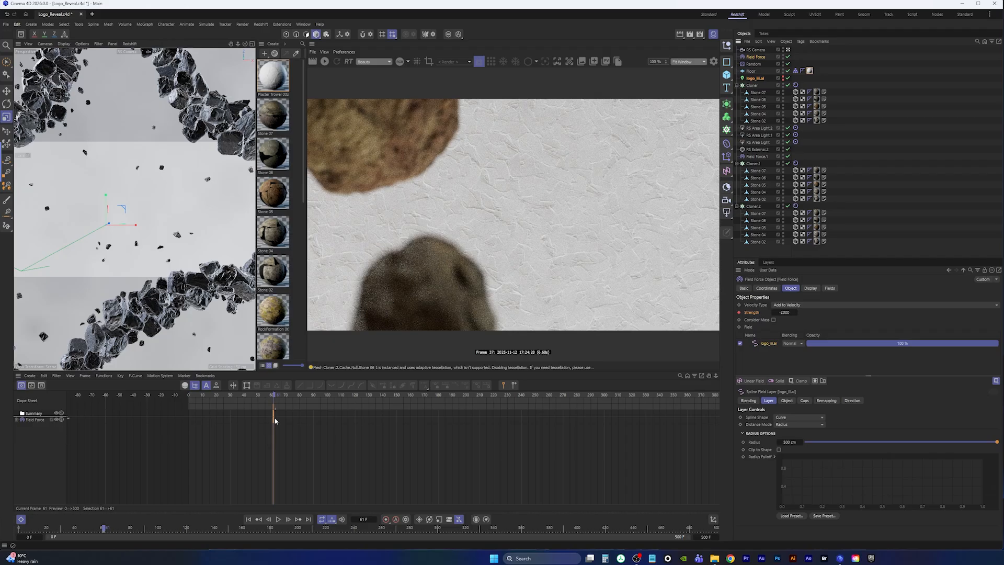
mouse_move(273, 421)
mouse_down()
mouse_move(294, 414)
mouse_move(288, 408)
mouse_move(293, 420)
mouse_move(278, 414)
mouse_move(597, 414)
mouse_move(442, 414)
mouse_move(453, 414)
mouse_up()
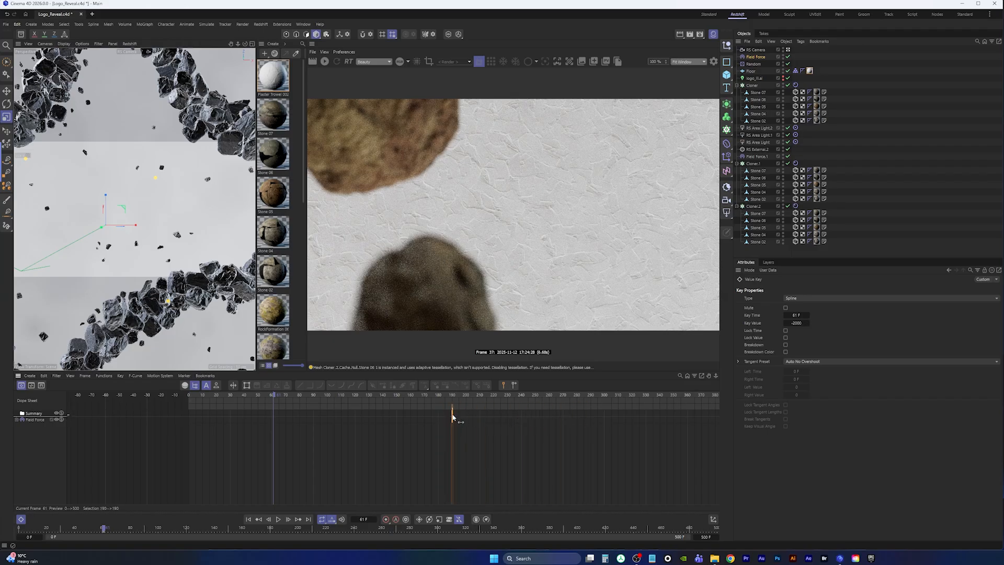
Set the Field Force object's Strength to 0 and keyframe it at frame 61.
click(757, 57)
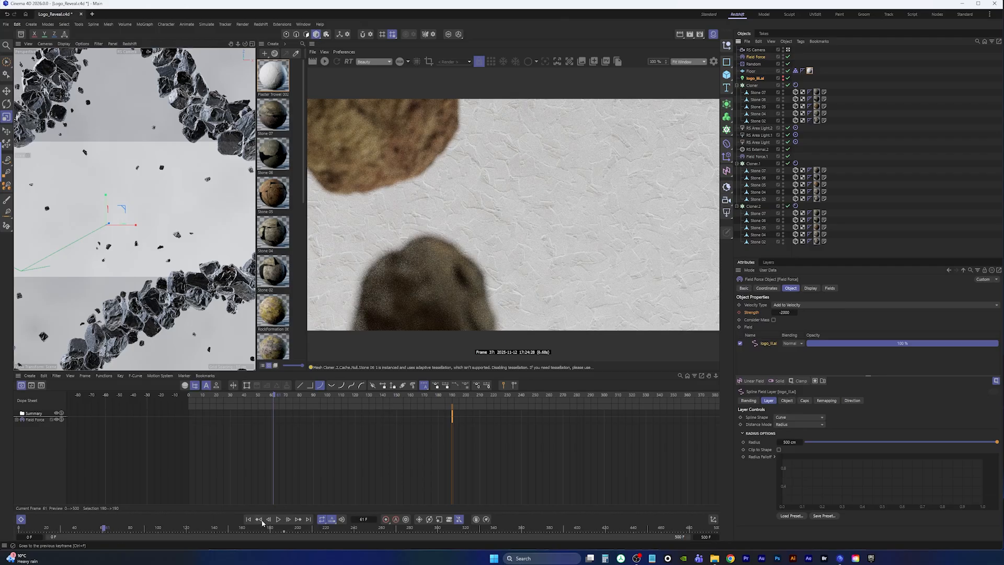
click(756, 57)
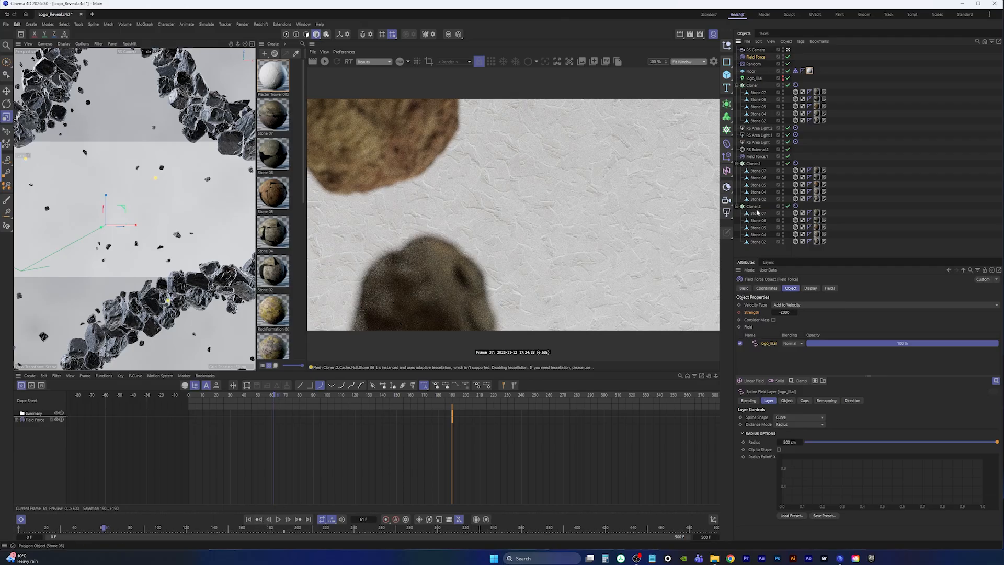
click(784, 312)
click(740, 312)
Replay the simulation from the first frame, stop at frame 81 and hide the material manager.
click(248, 520)
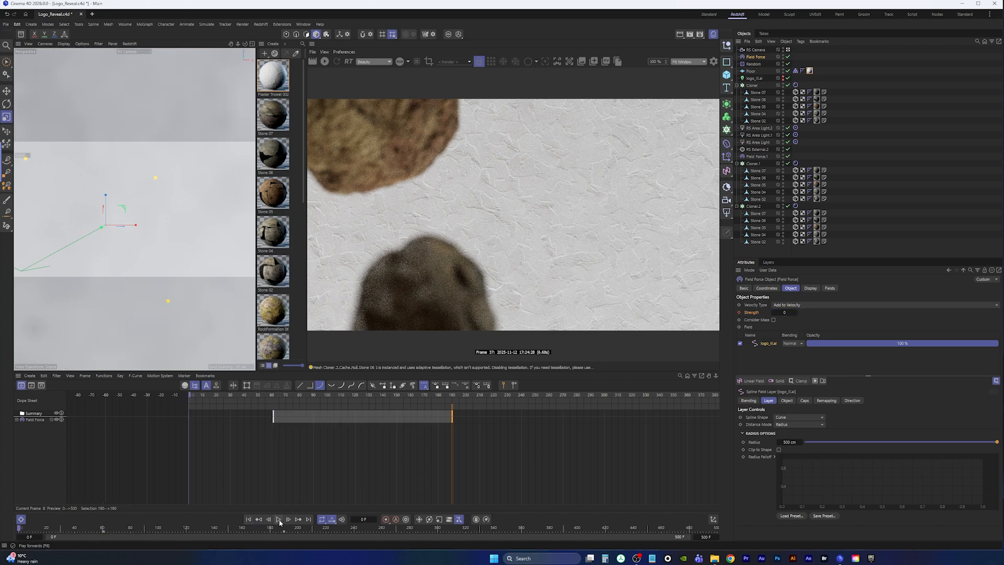
click(279, 519)
key(shift+F2)
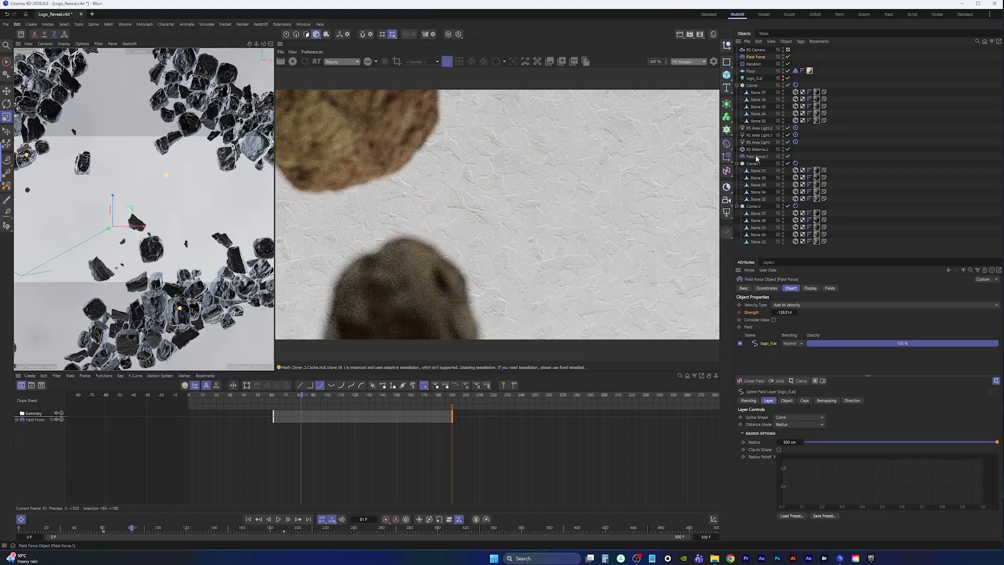
Keyframe the Strength of Field Force.1 at -500 on frame 190 and at 0 on frame 61.
click(757, 157)
click(452, 395)
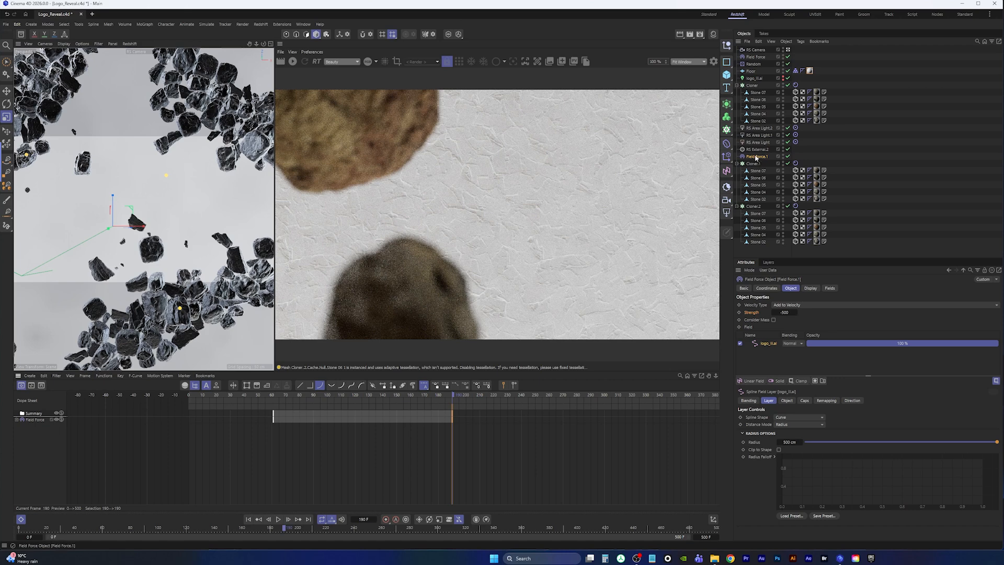
click(740, 312)
click(274, 396)
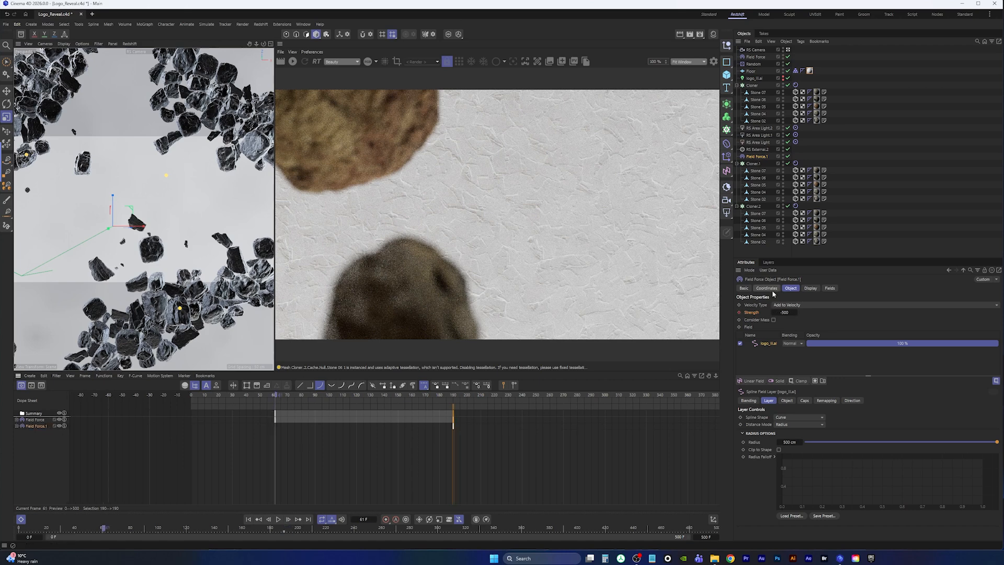
click(783, 313)
key(BackSpace)
key(Return)
Play the simulation from the first frame with both animated forces and stop at frame 79.
click(258, 519)
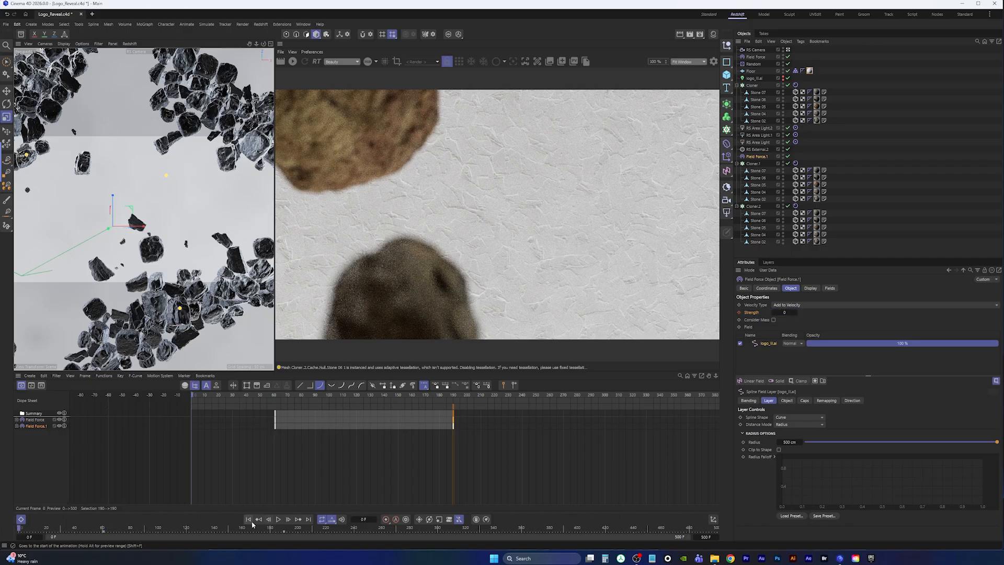
click(278, 521)
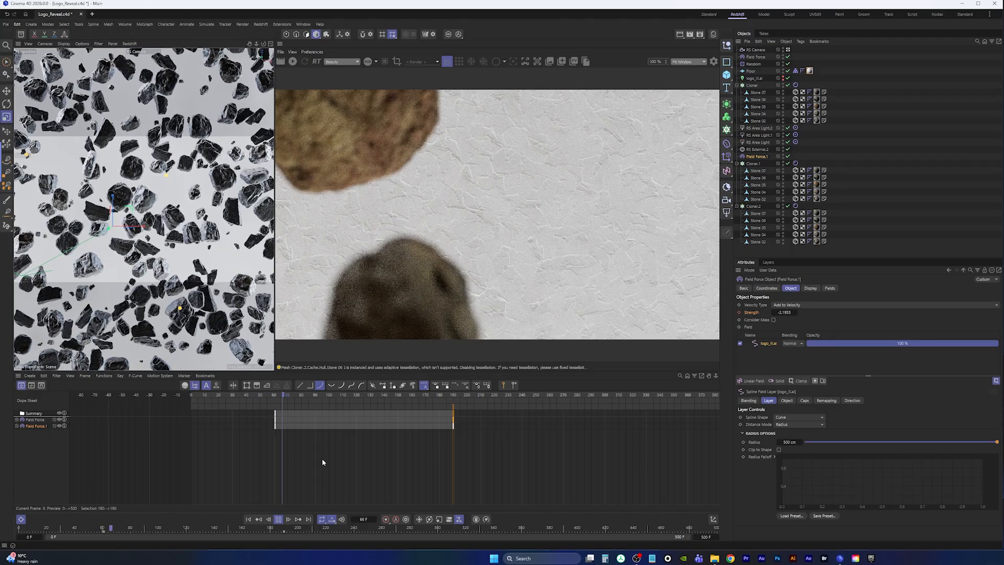
click(278, 520)
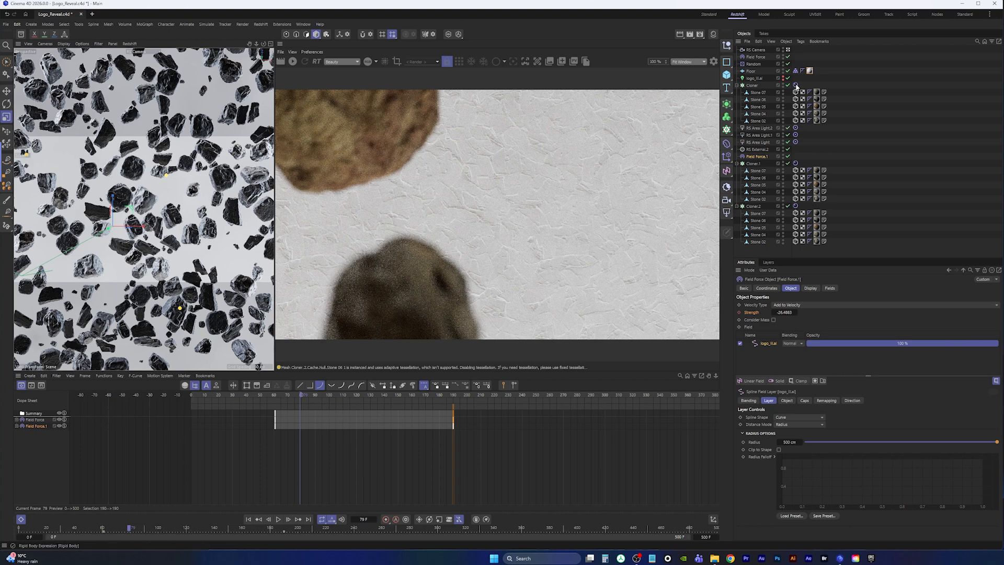
Set the collision Friction to 1 on the Rigid Body tags of all three cloners.
click(795, 85)
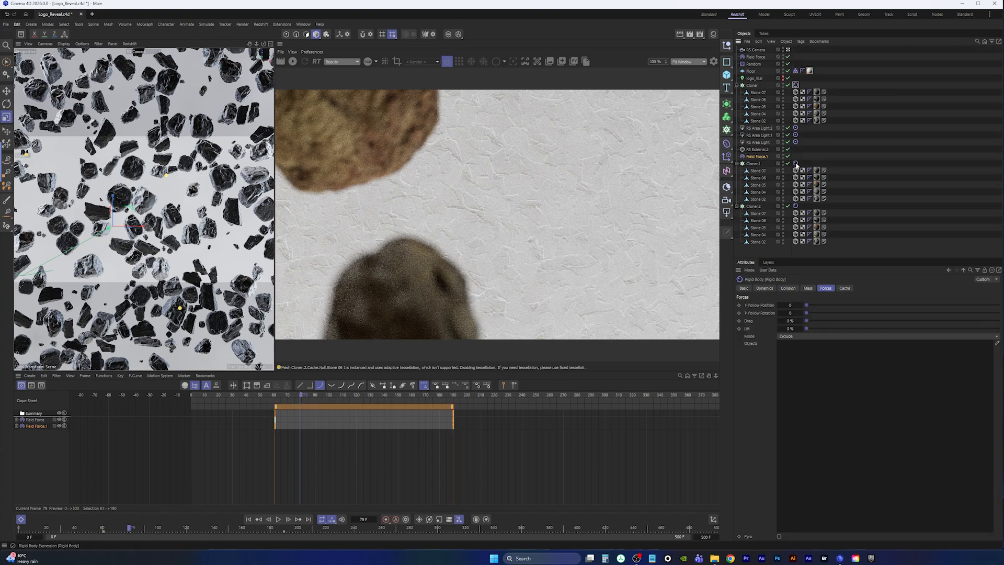
ctrl+click(795, 163)
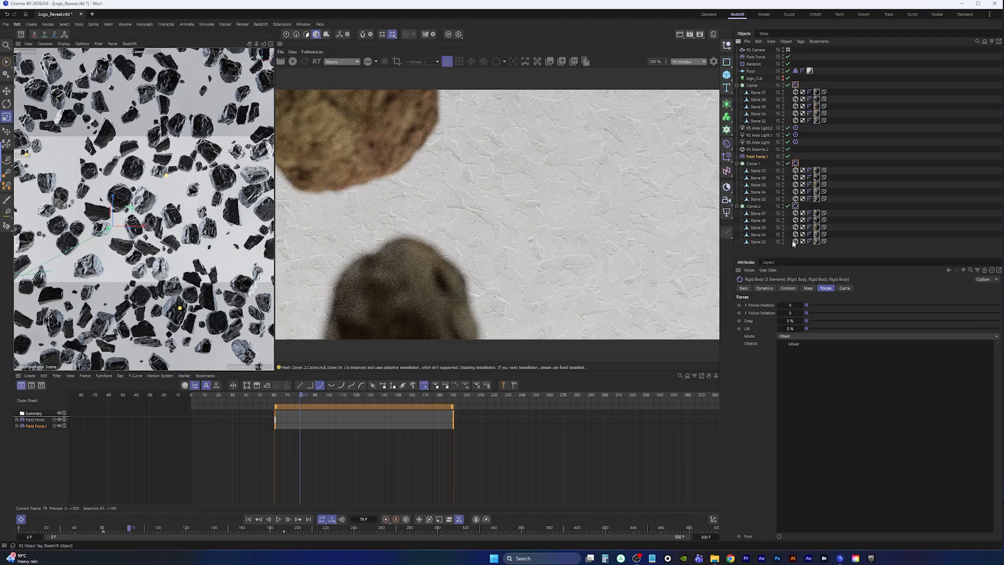
click(766, 289)
click(789, 289)
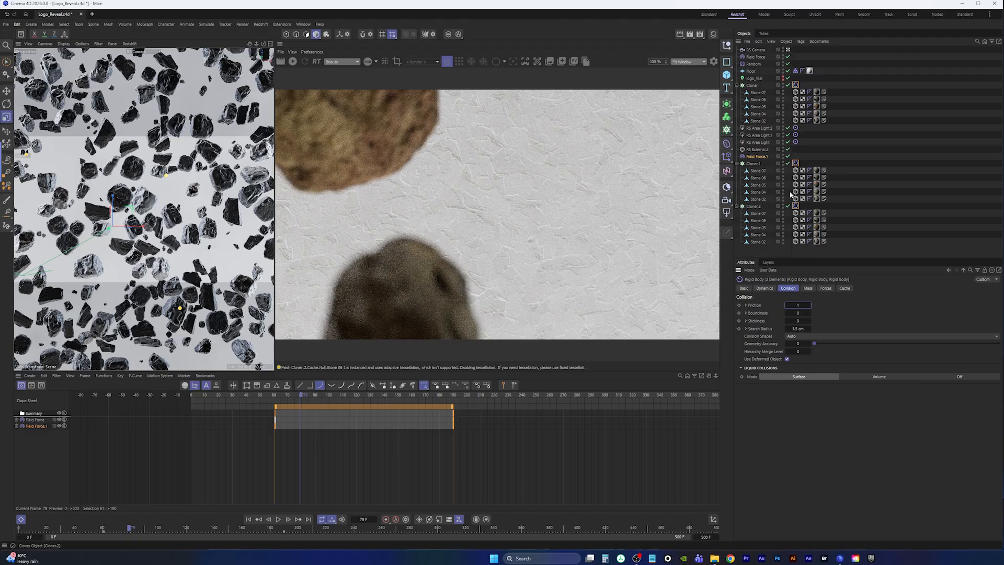
Raise the Friction of the Floor's Collider tag to the maximum and deselect the tag.
click(795, 71)
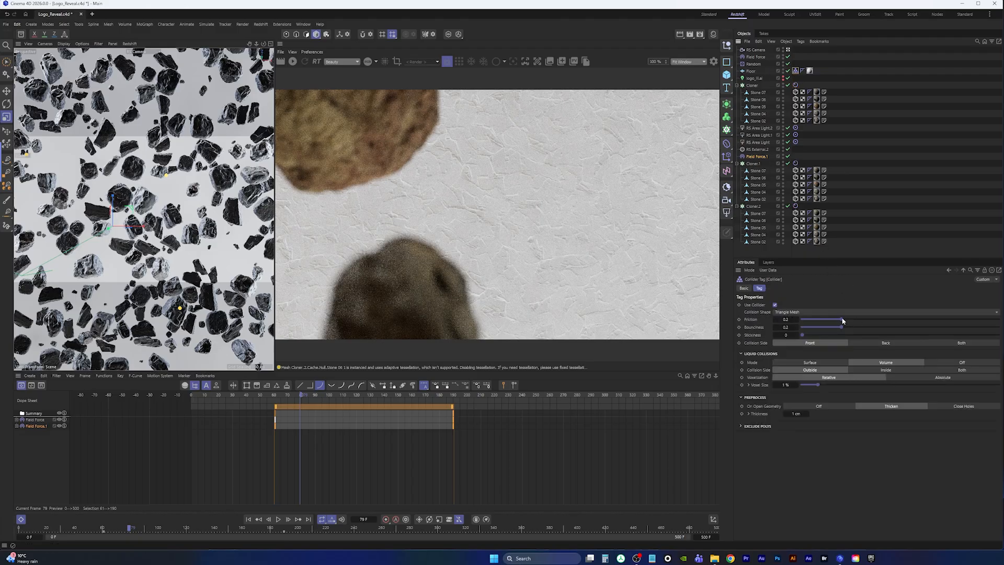
drag(842, 319, 999, 320)
click(874, 169)
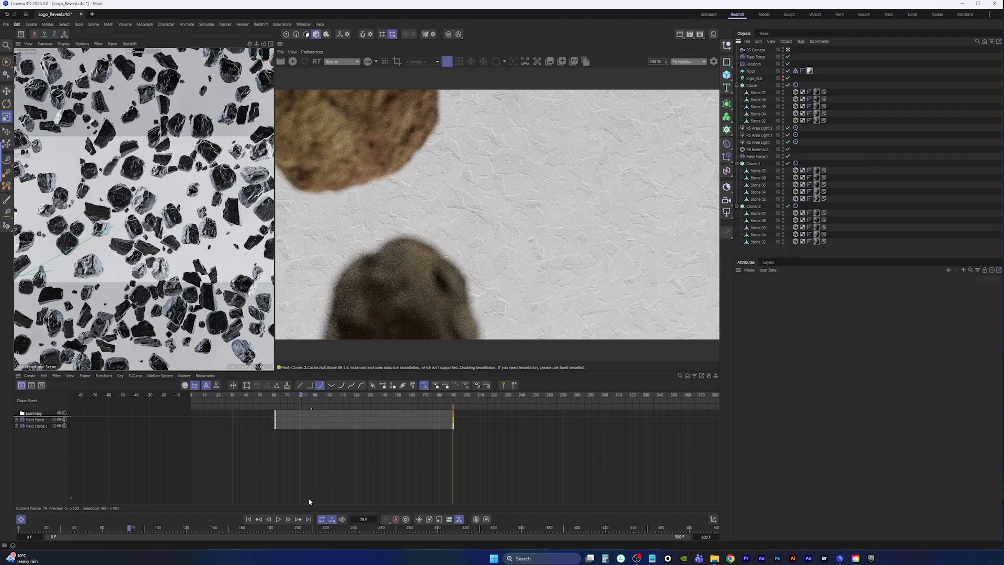
Replay the simulation from the start, stop at frame 147 and return to the first frame.
click(259, 519)
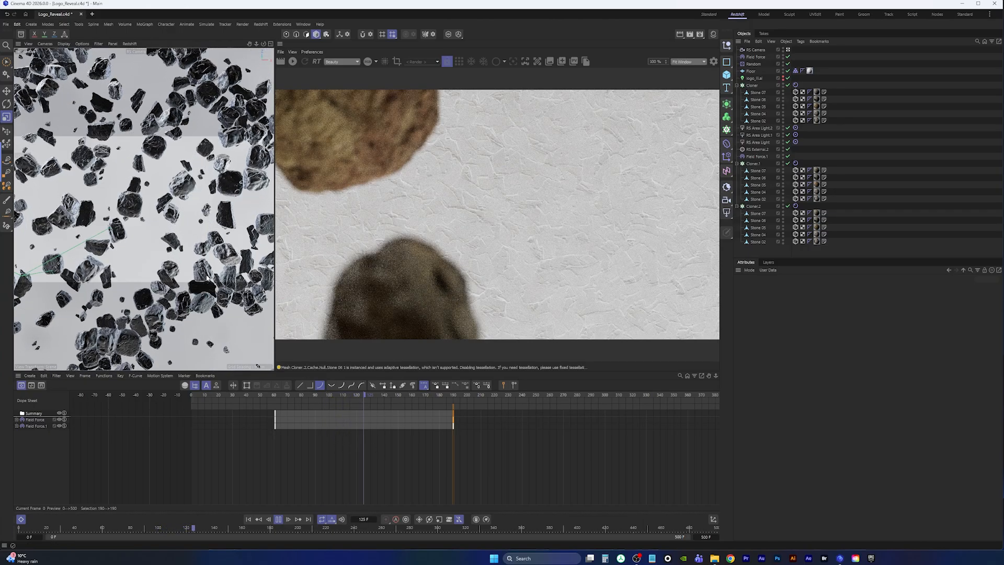
click(278, 520)
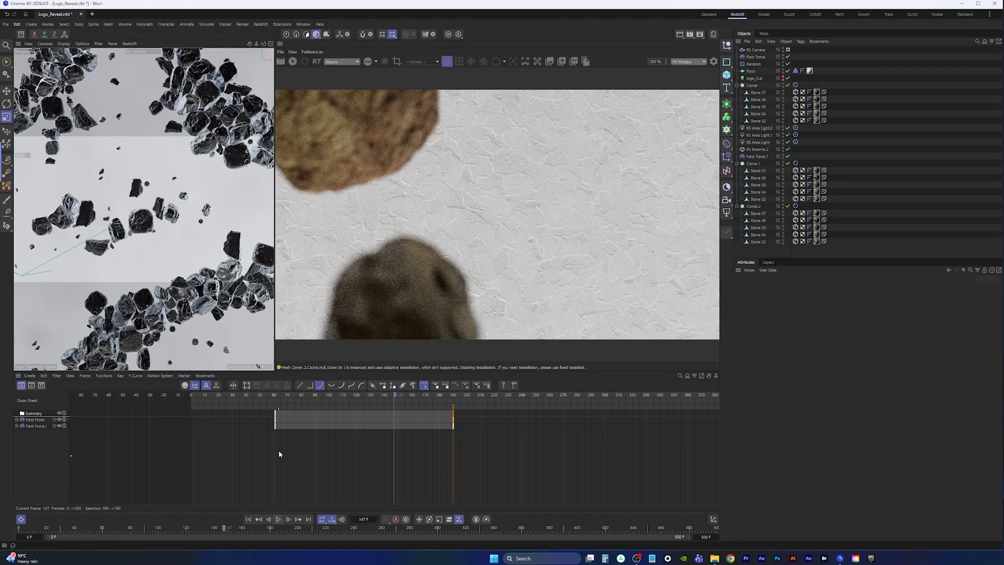
click(249, 519)
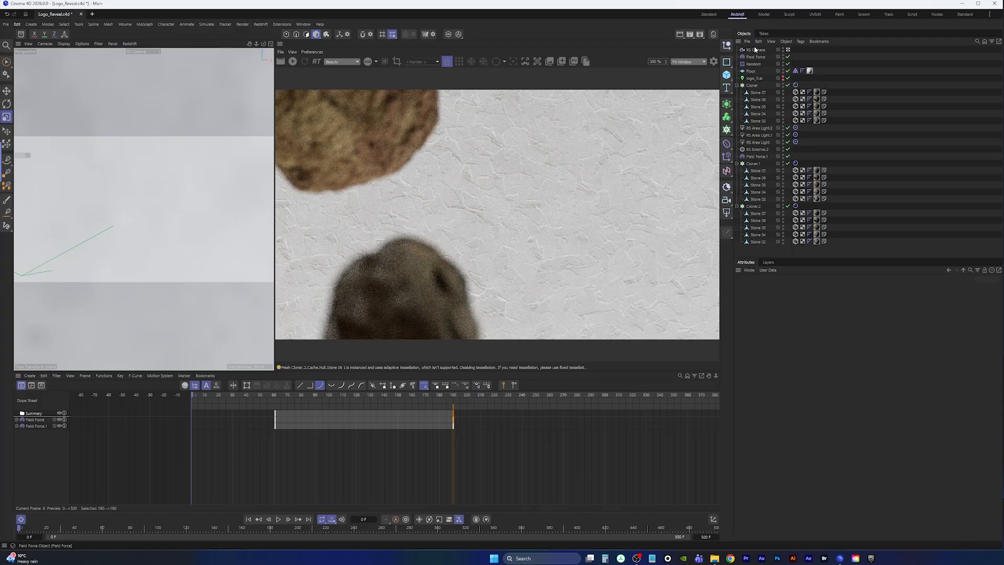
Keyframe the RS Camera's Y position at frame 0.
click(756, 50)
click(769, 288)
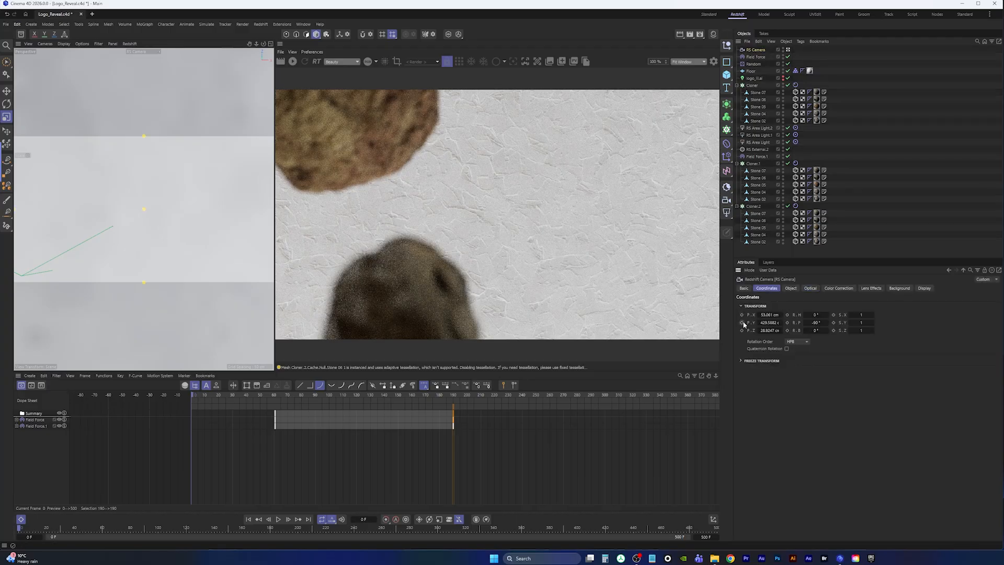
click(742, 323)
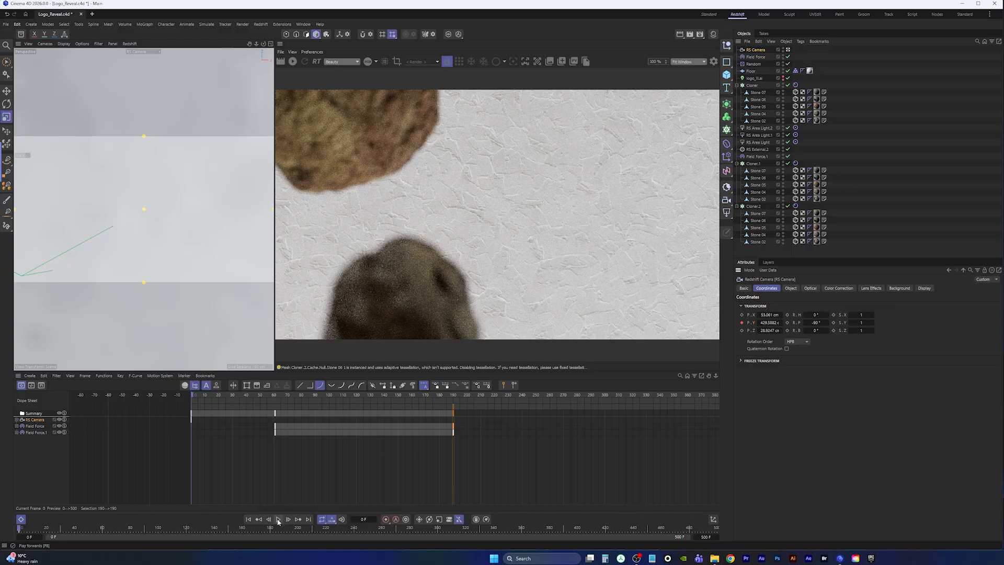
Raise the RS Camera's Y position to about 5995 cm at frame 120, using the logo spline for framing, and keyframe it.
click(357, 396)
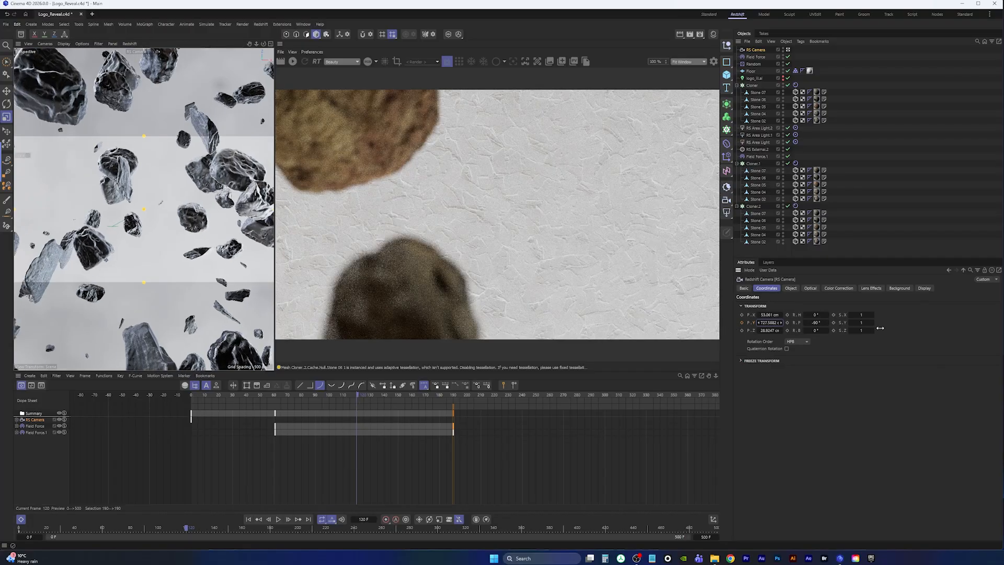
drag(781, 323, 837, 336)
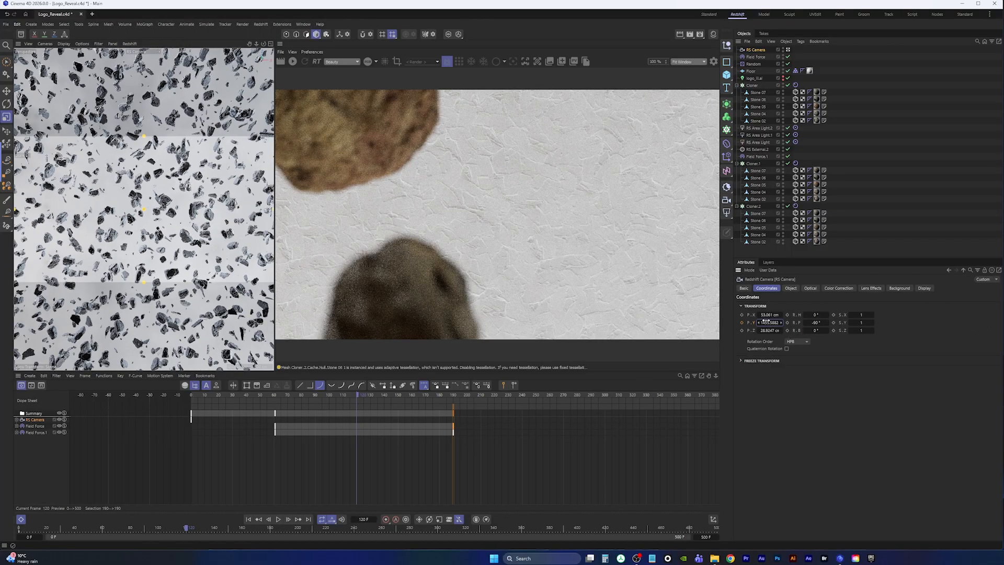
drag(766, 321, 894, 285)
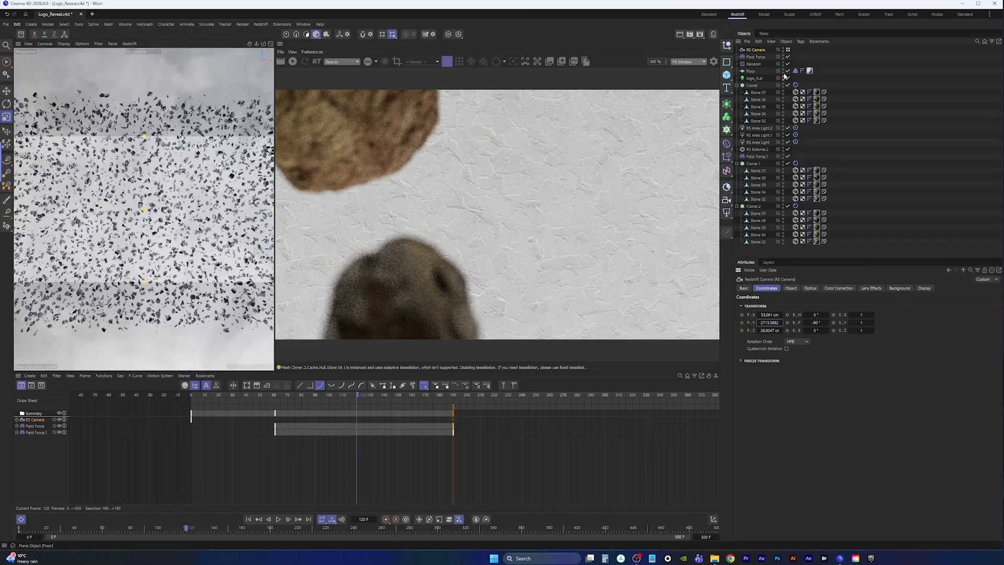
click(784, 77)
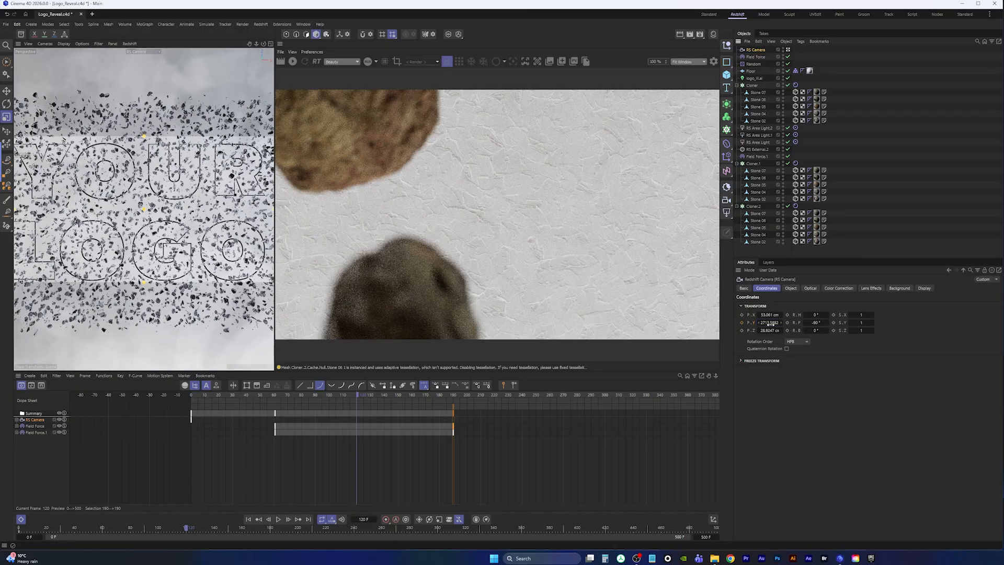
drag(768, 324, 959, 326)
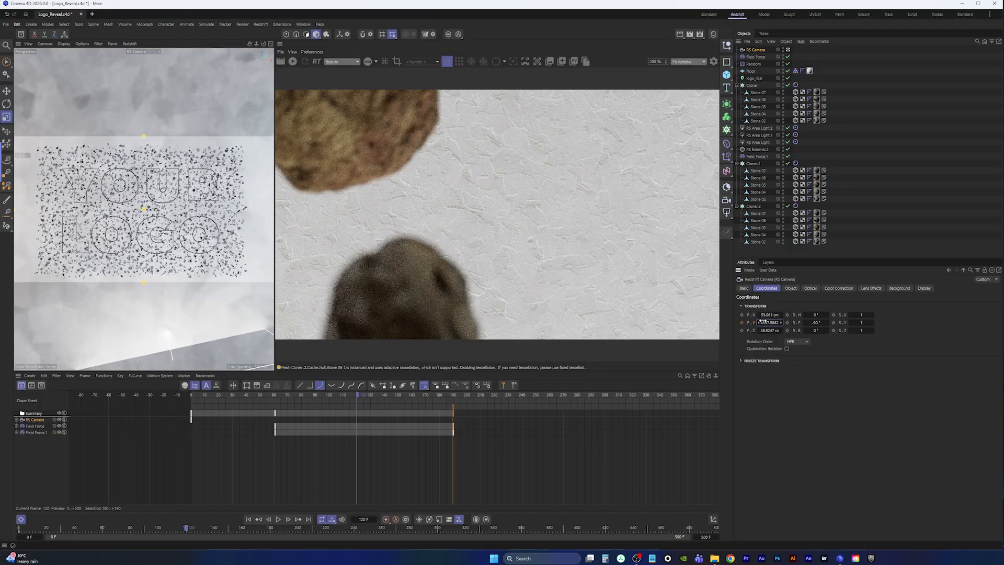
drag(762, 321, 848, 324)
drag(767, 323, 836, 323)
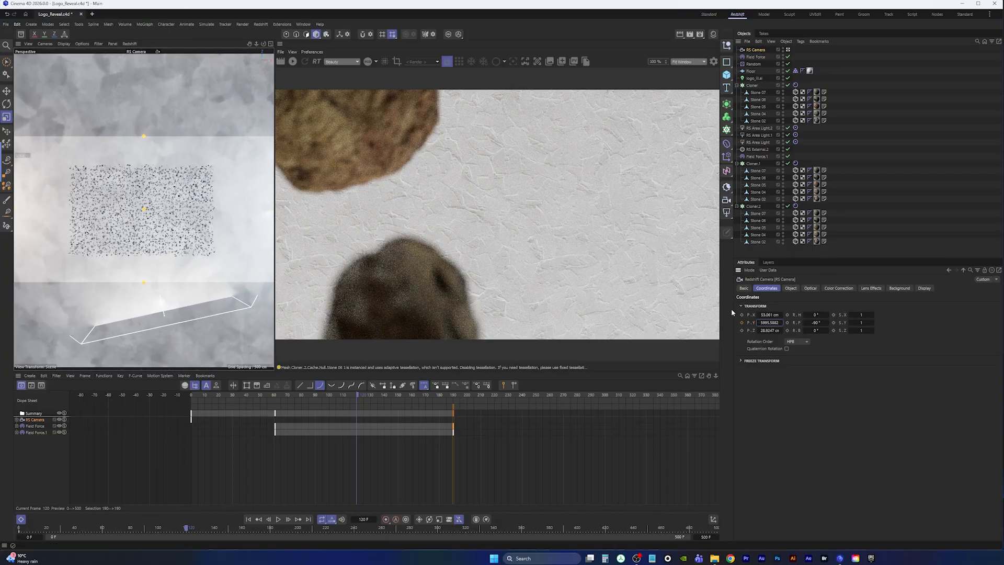
click(741, 323)
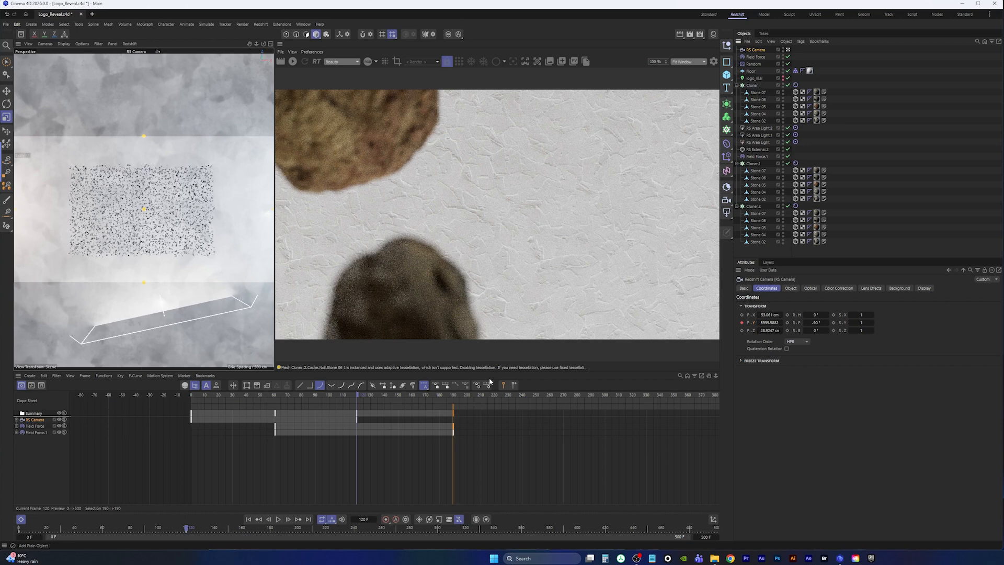
Play the animation from the first frame to check the camera pull-back and logo formation.
click(248, 519)
click(278, 521)
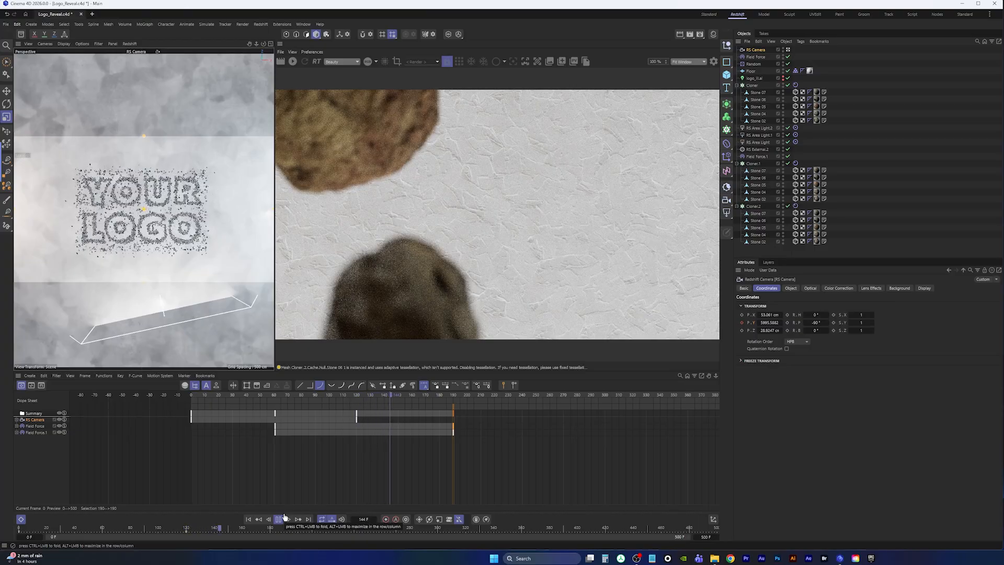
Extend the RS Camera's position animation so its last keyframe sits at frame 240, playing it back to judge the speed.
click(280, 519)
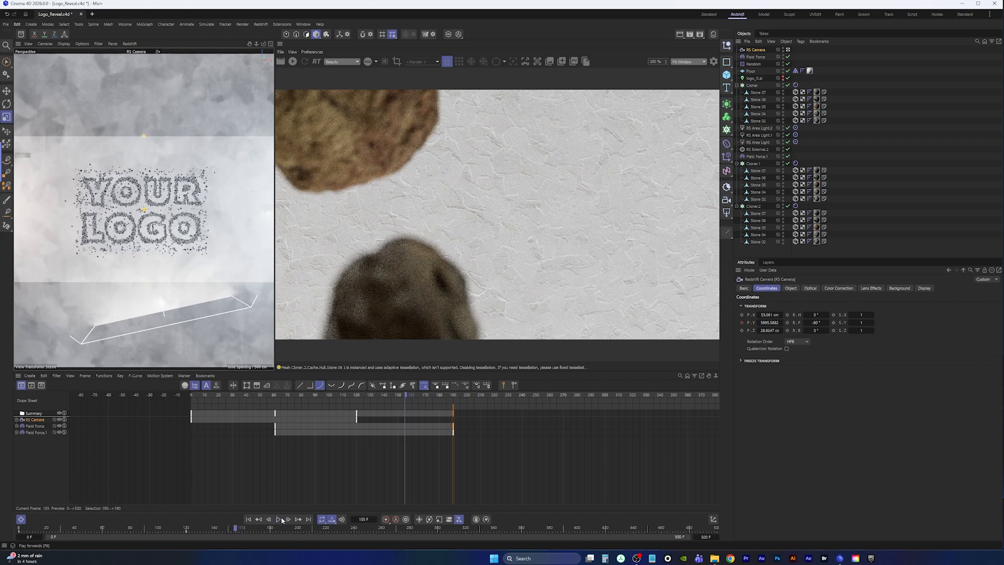
click(40, 421)
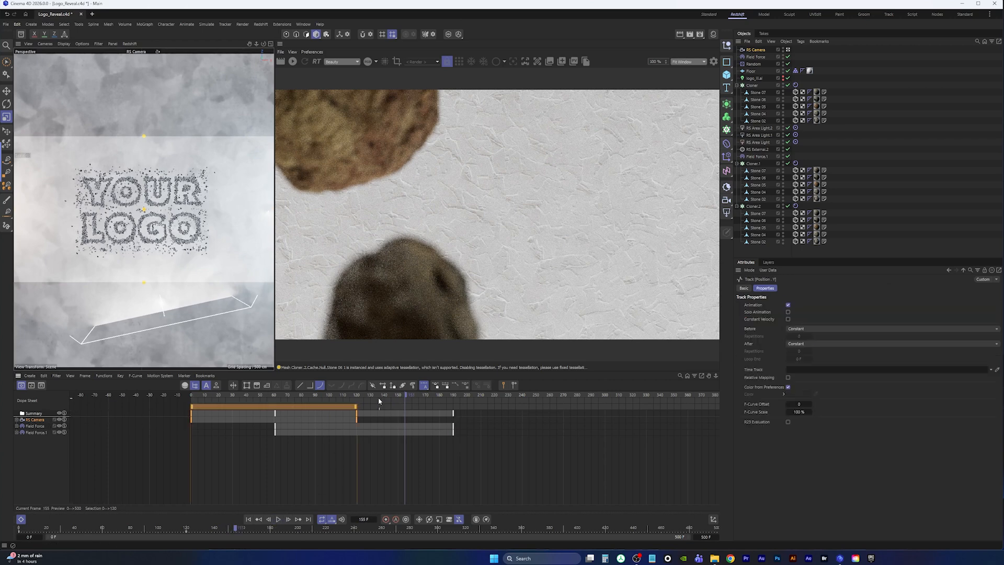
drag(357, 407, 663, 406)
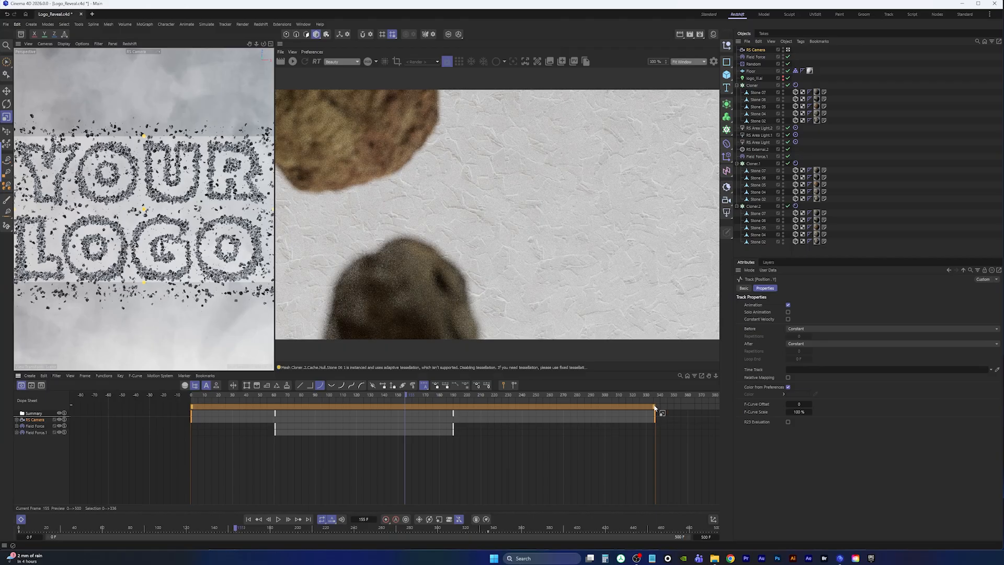
drag(655, 408, 589, 408)
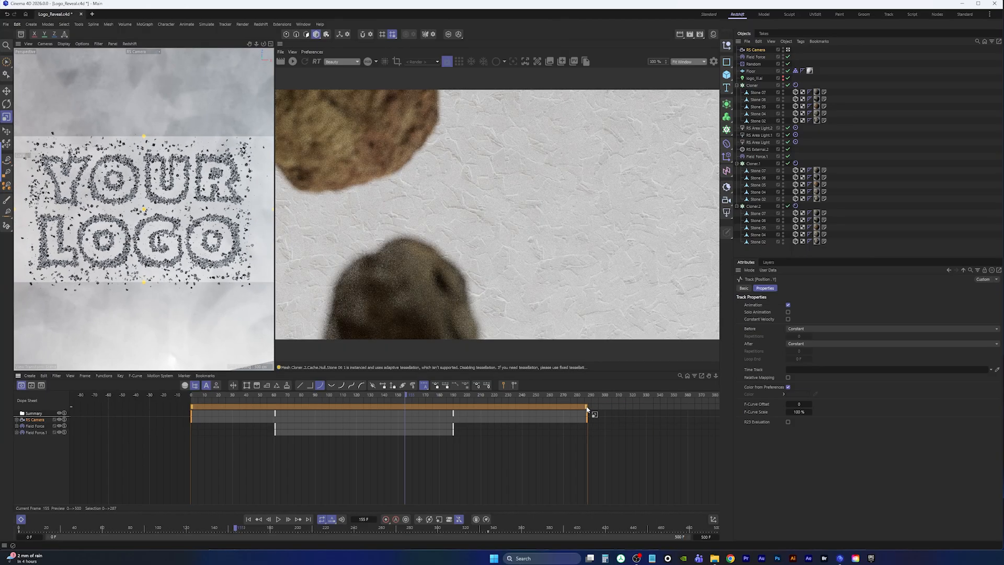
click(249, 519)
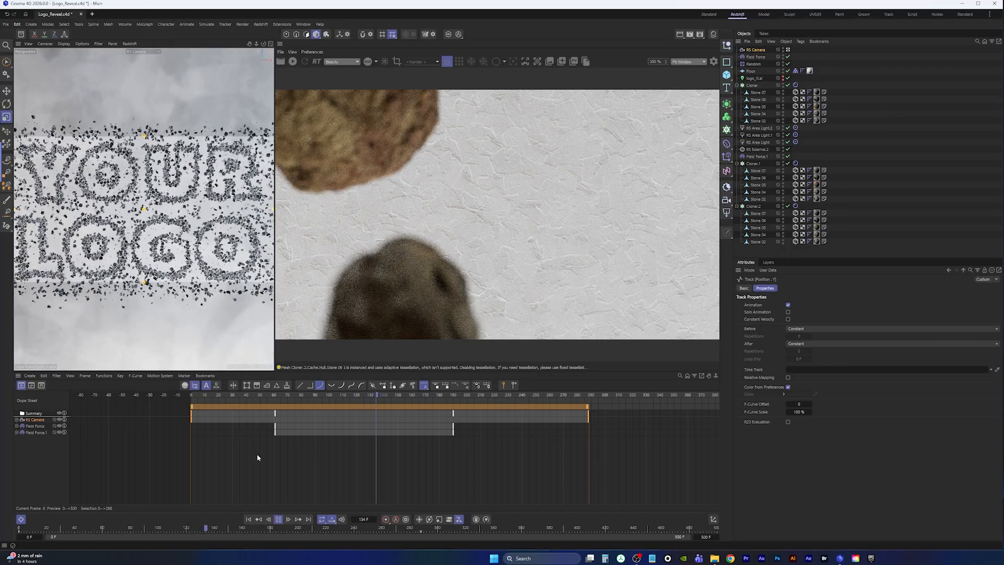
click(279, 519)
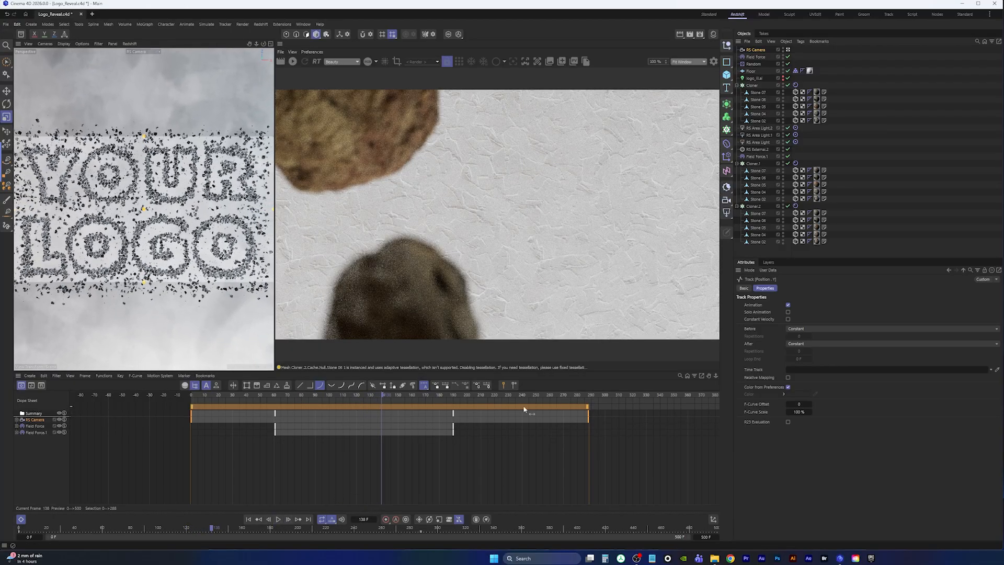
drag(589, 408, 522, 410)
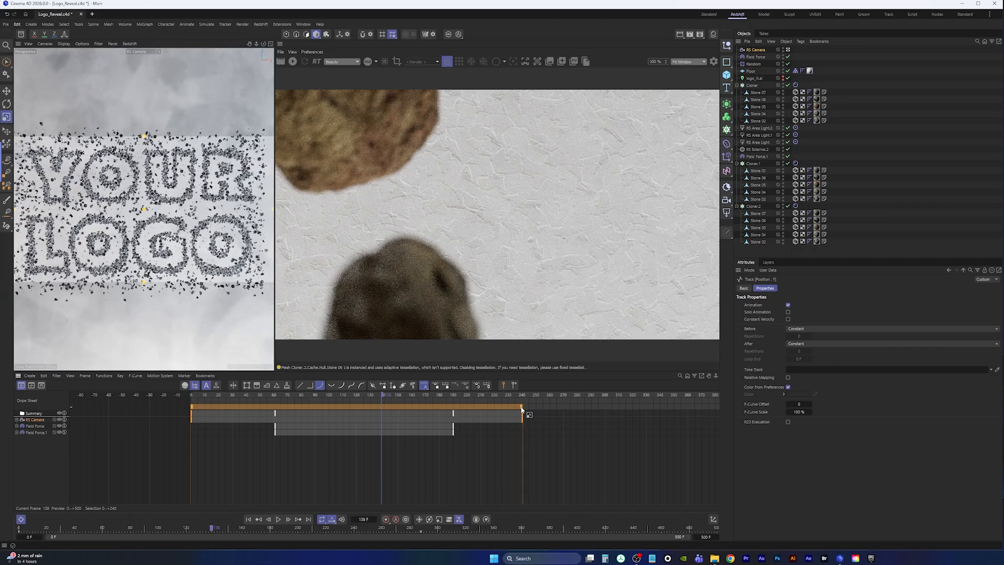
Shift the keyframes of both Field Forces 30 frames earlier, to frames 31 and 160, and play the animation from the start.
click(758, 58)
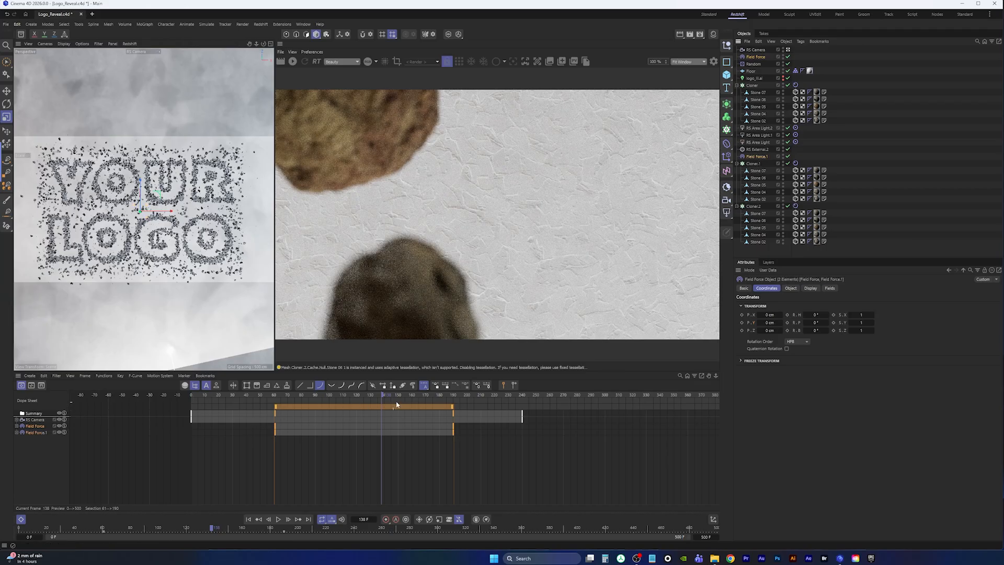
drag(399, 408, 359, 409)
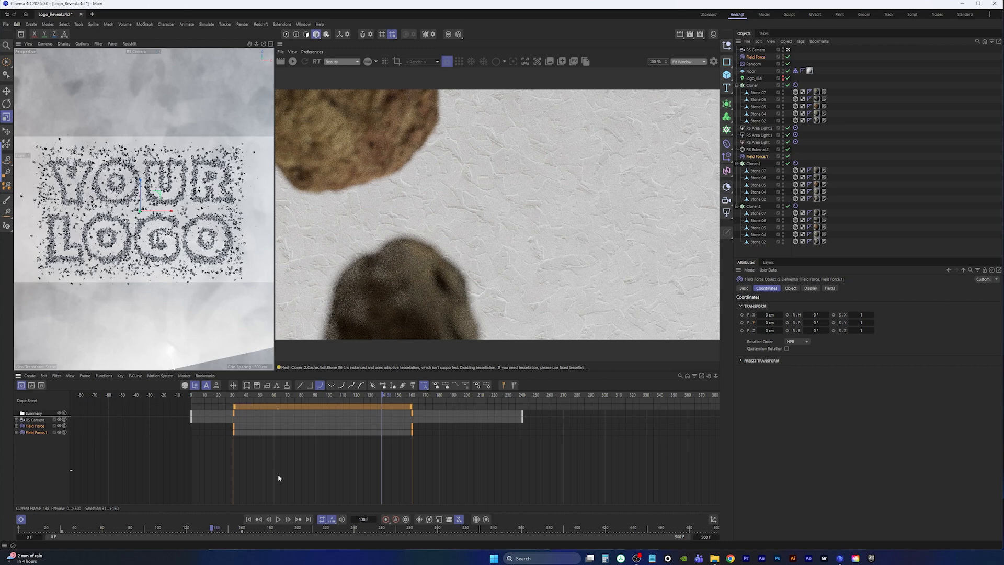
click(249, 519)
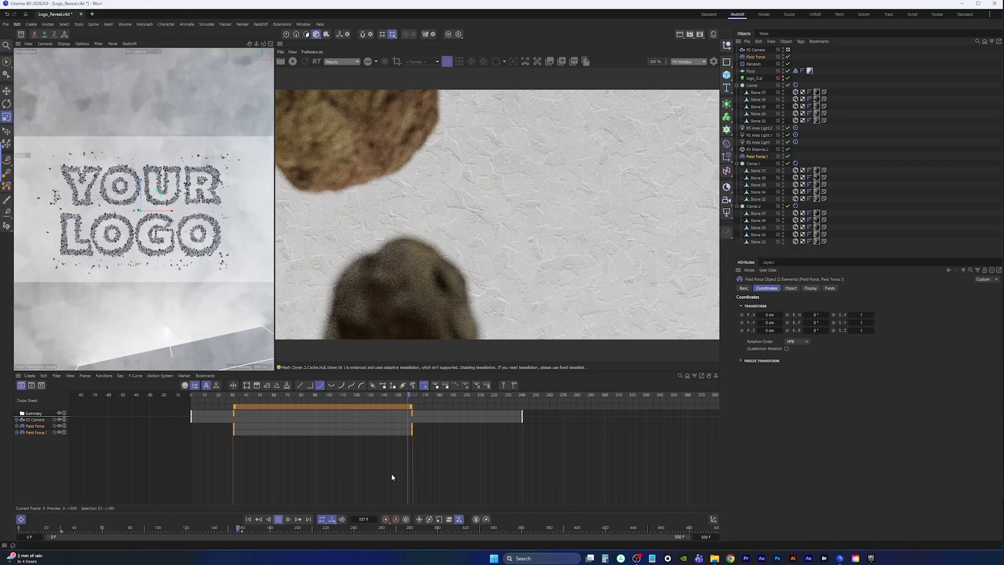
click(278, 519)
Render frame 181 in the Redshift preview and continue playback to frame 192 to check the formed logo.
click(292, 61)
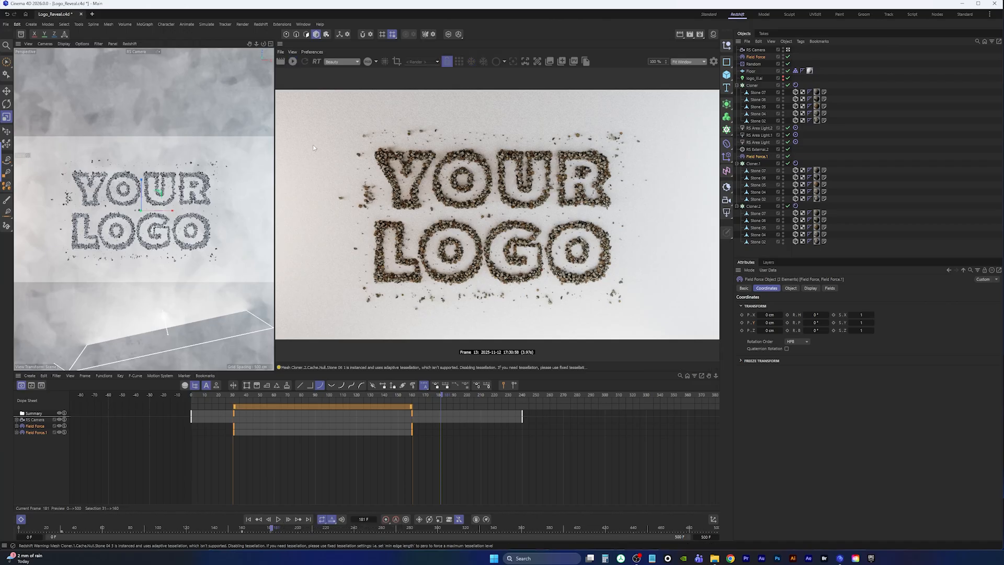
click(279, 519)
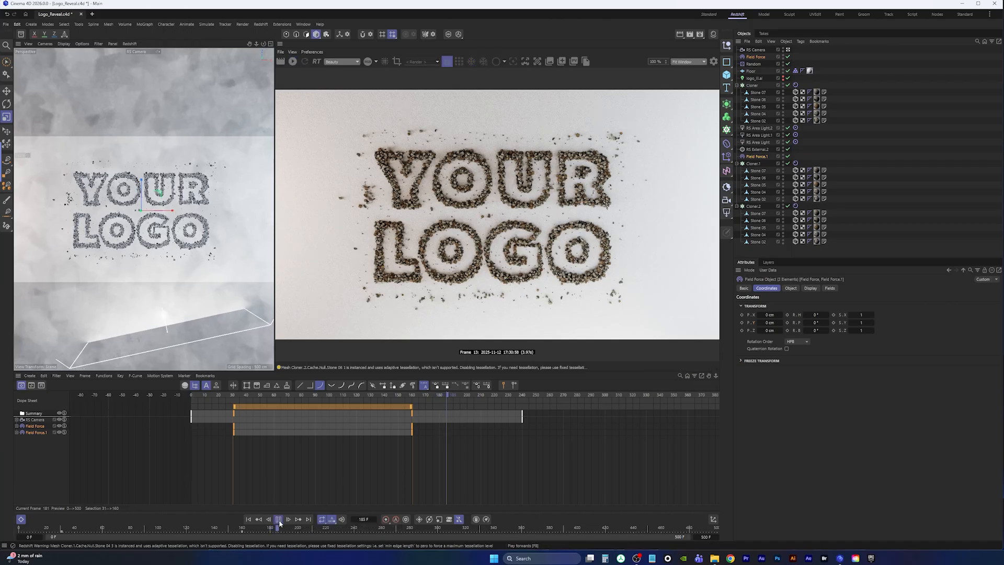
click(279, 519)
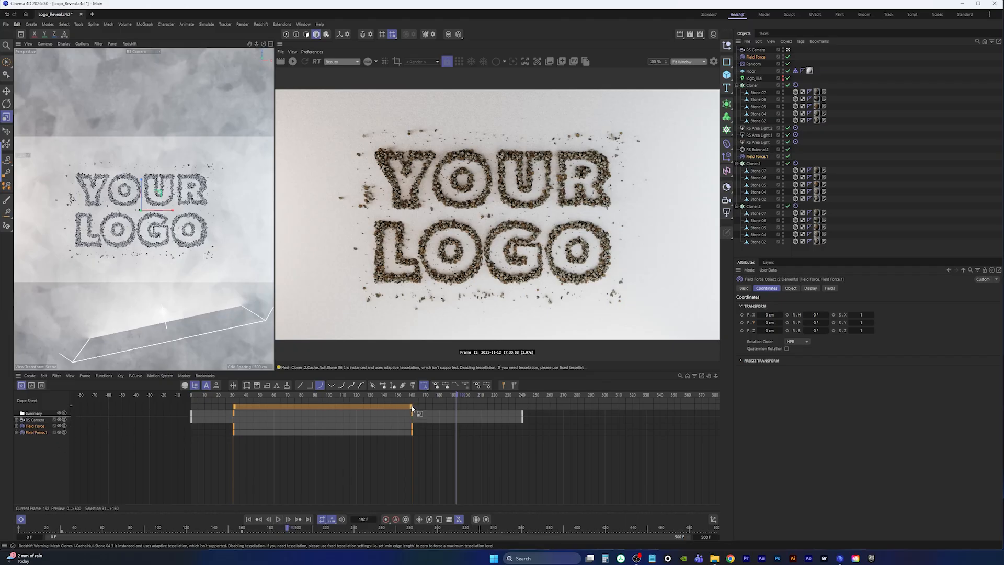
Move the last keyframes of both Field Forces to frame 238 and play the animation on to frame 212.
drag(424, 410, 520, 408)
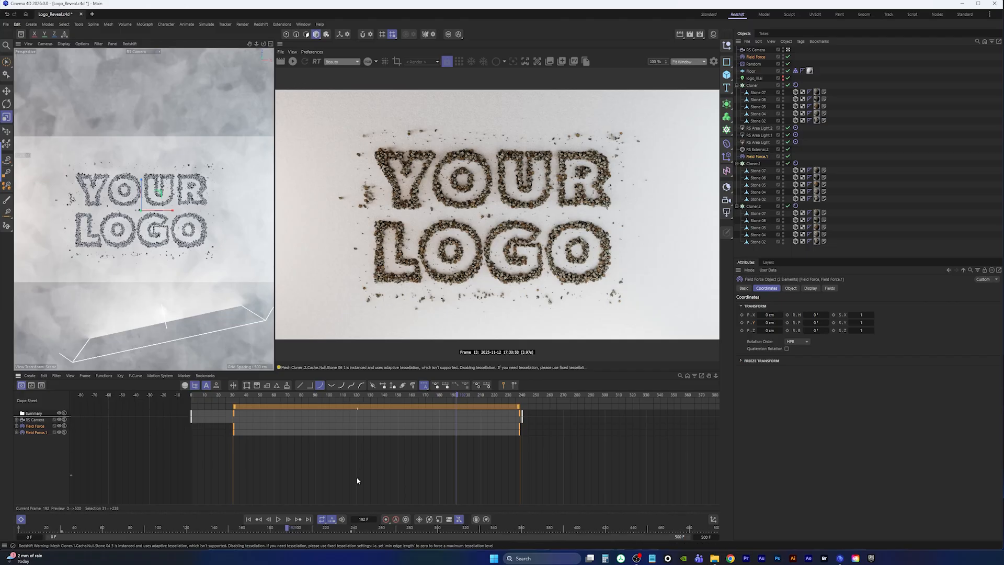
click(278, 520)
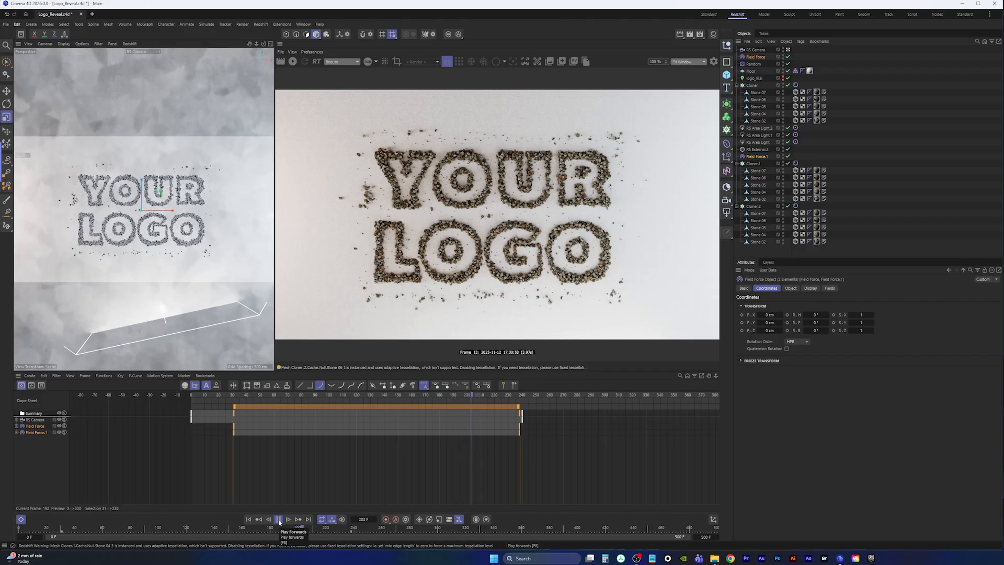
click(279, 519)
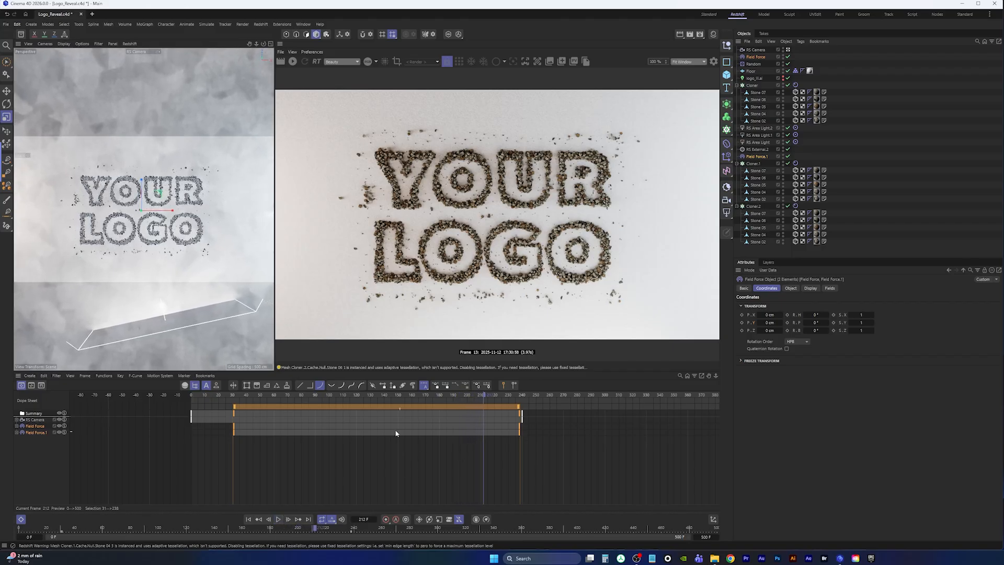
Raise the RS Camera's Y position to about 6920 cm at frame 240 and keyframe it.
click(51, 420)
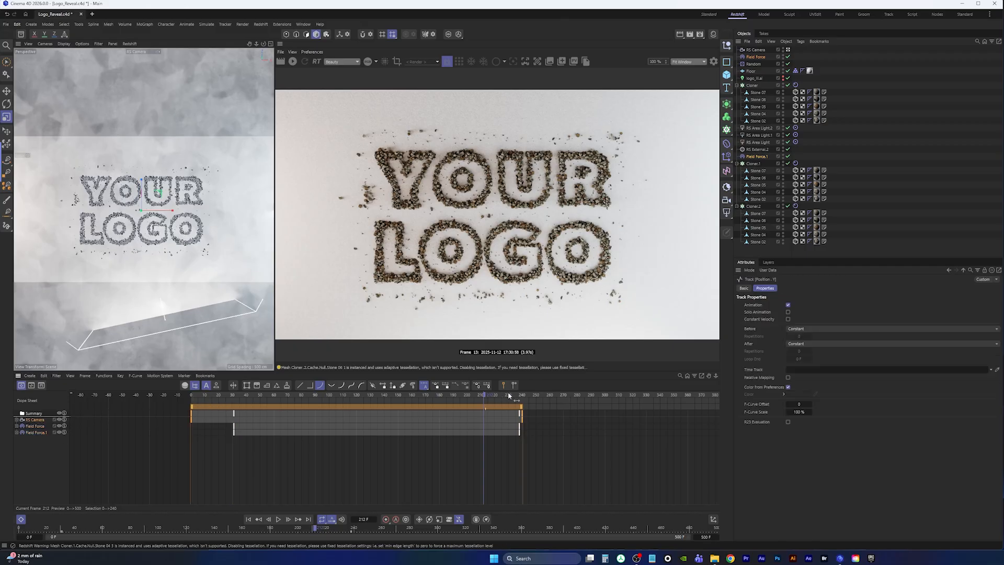
drag(509, 396, 523, 396)
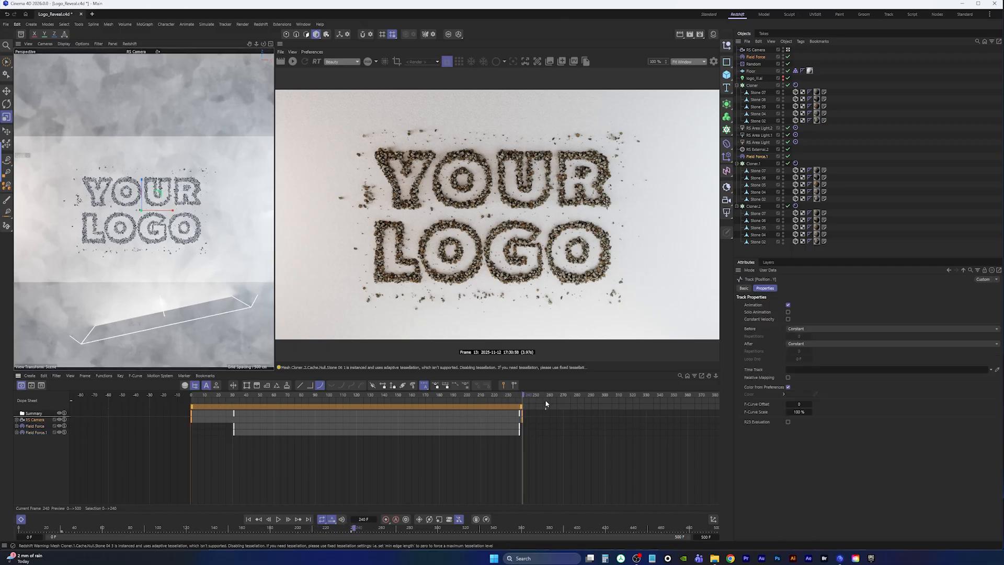
click(756, 50)
drag(767, 323, 790, 325)
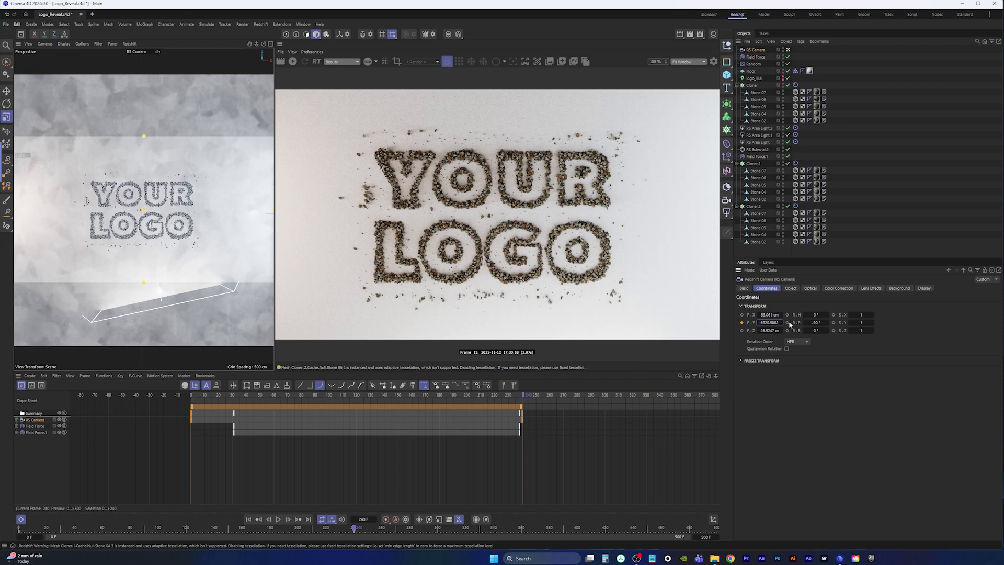
Render the wider camera framing in the Redshift preview and save the project.
click(293, 61)
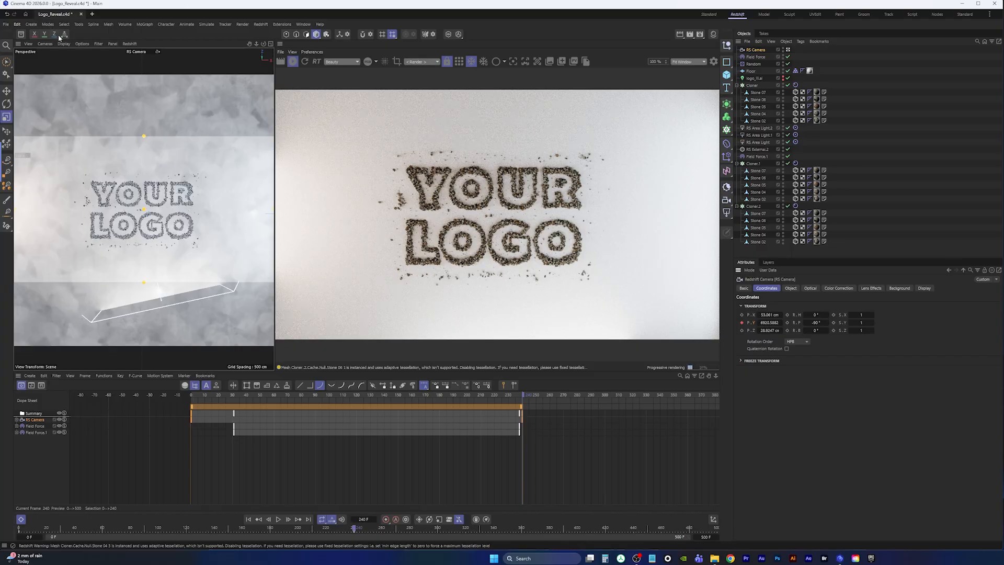
click(6, 24)
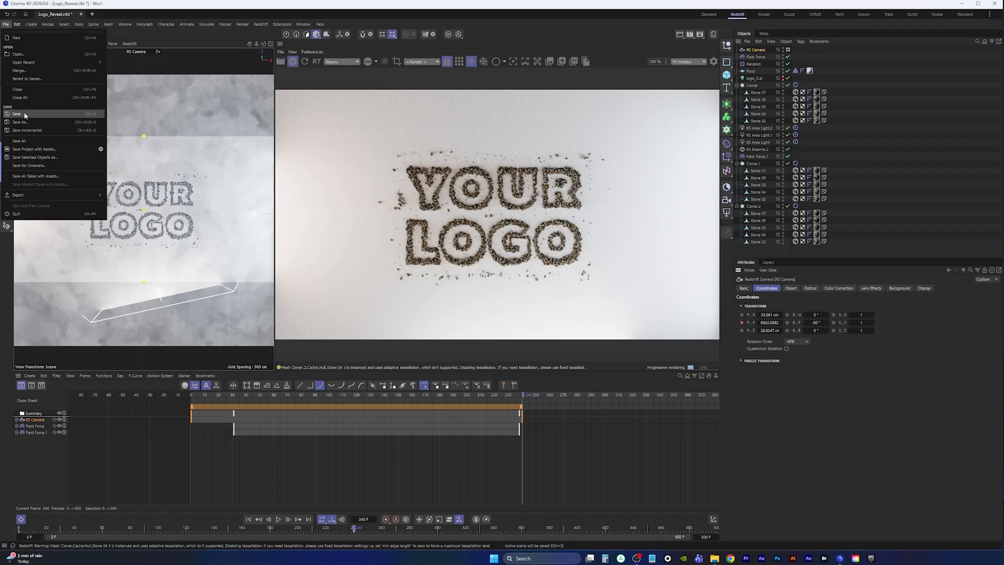
click(21, 114)
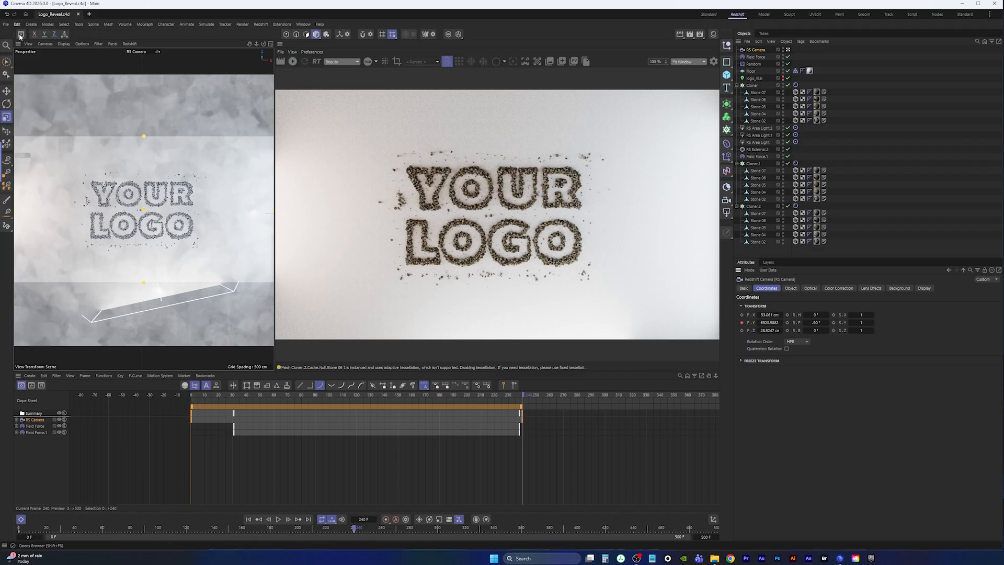
Search the Asset Browser's models for "stone" and add Rock Formation 06 to the scene, closing the browser when done.
key(shift+F8)
click(188, 137)
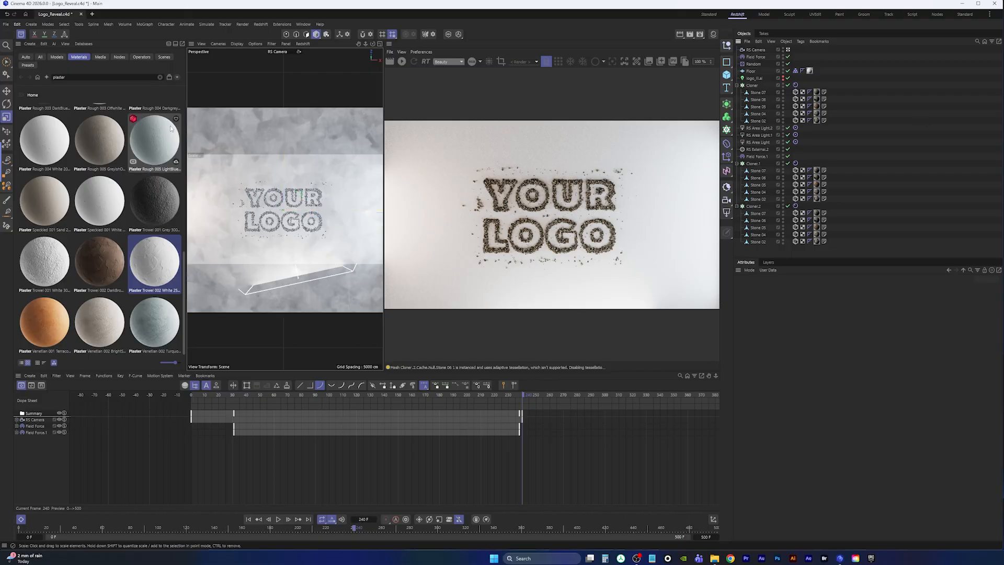
drag(186, 130, 236, 130)
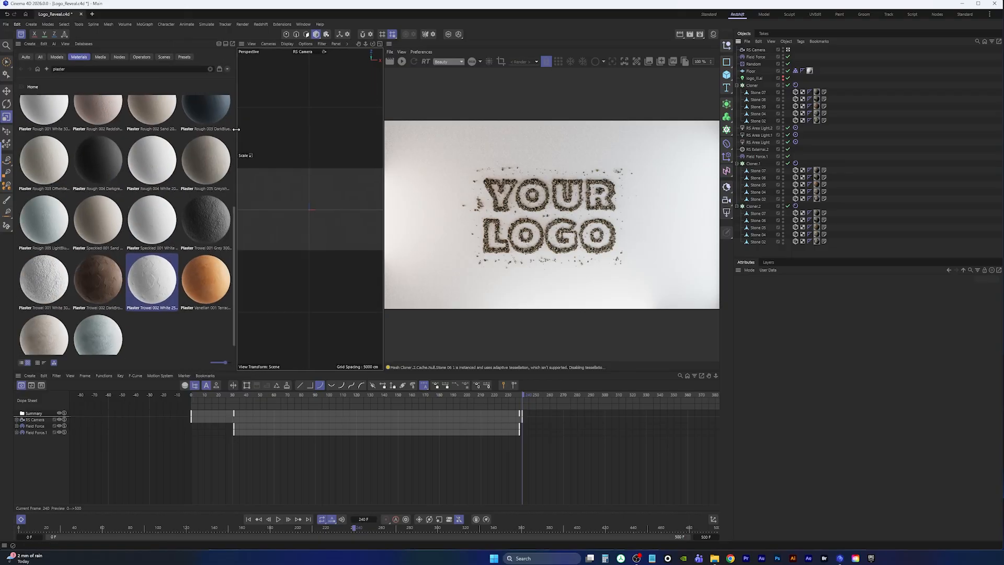
click(75, 69)
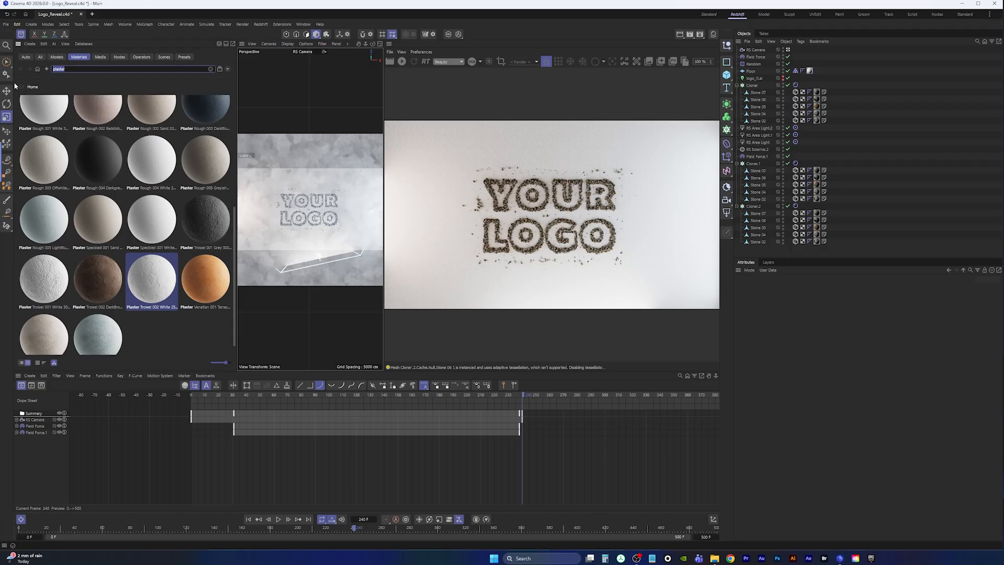
text(stone)
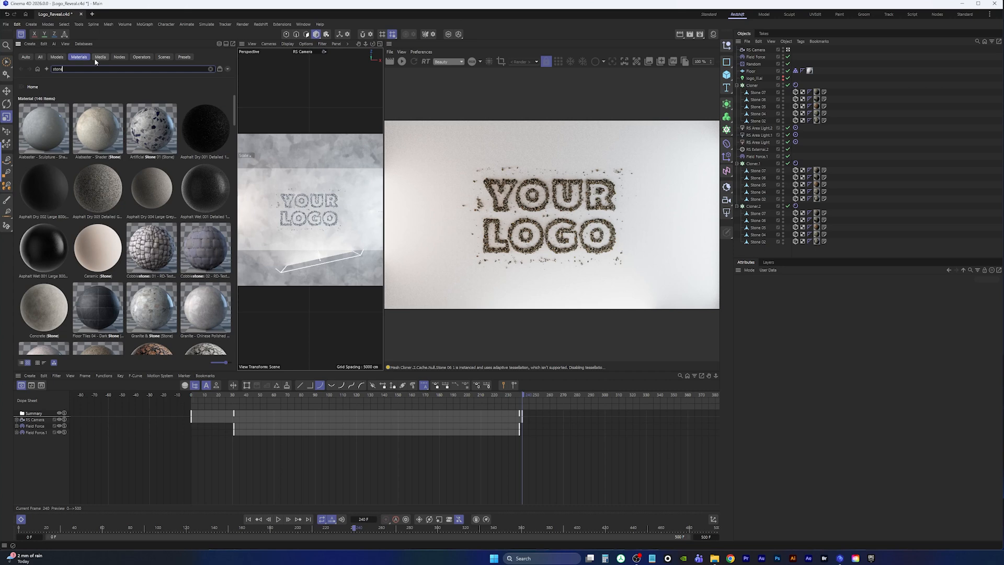
click(57, 56)
drag(234, 123, 234, 228)
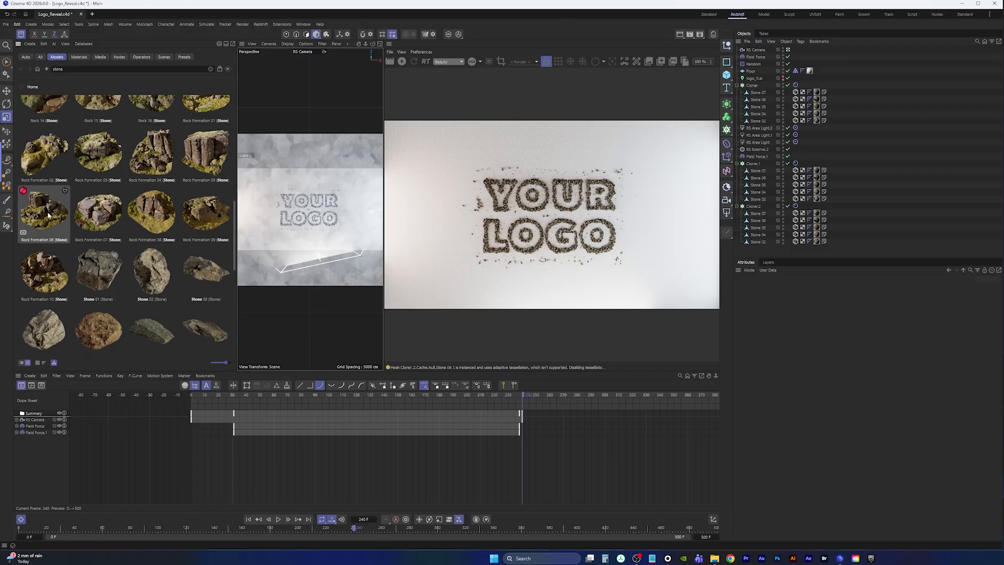
double_click(47, 213)
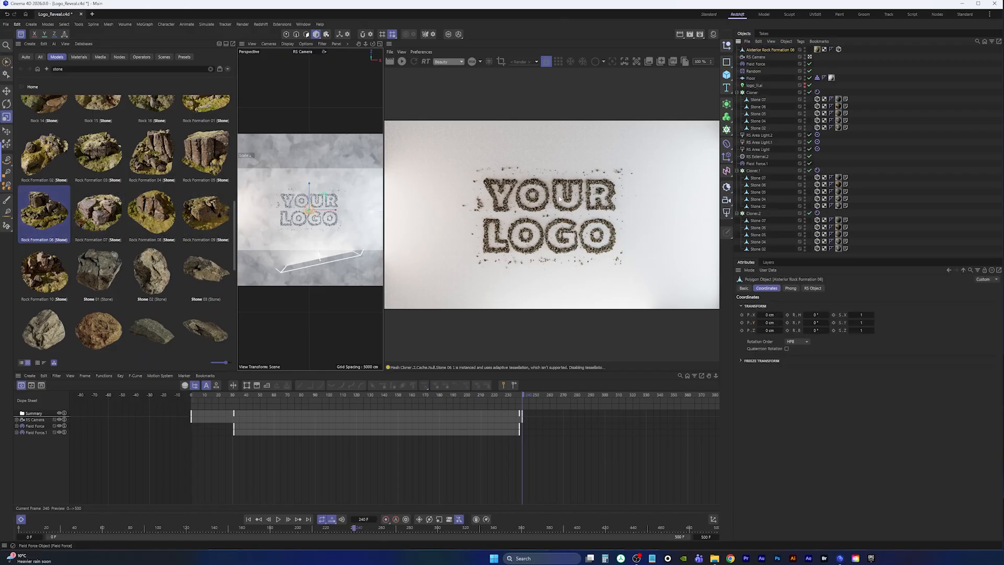
click(21, 34)
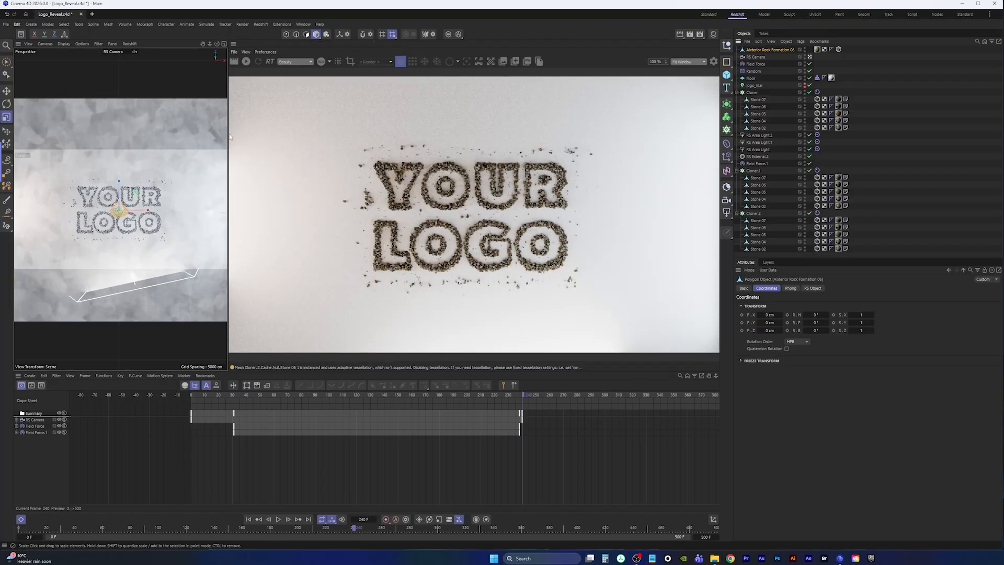
Scale up the rock formation and lower it partly into the floor, using the front view.
click(7, 117)
drag(114, 265, 143, 236)
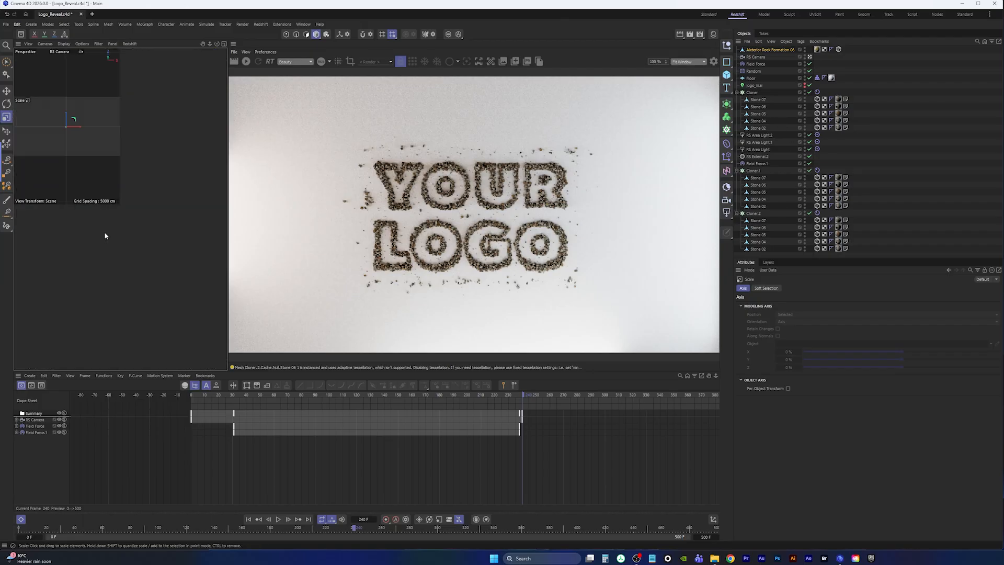
middle_click(105, 231)
middle_click(161, 264)
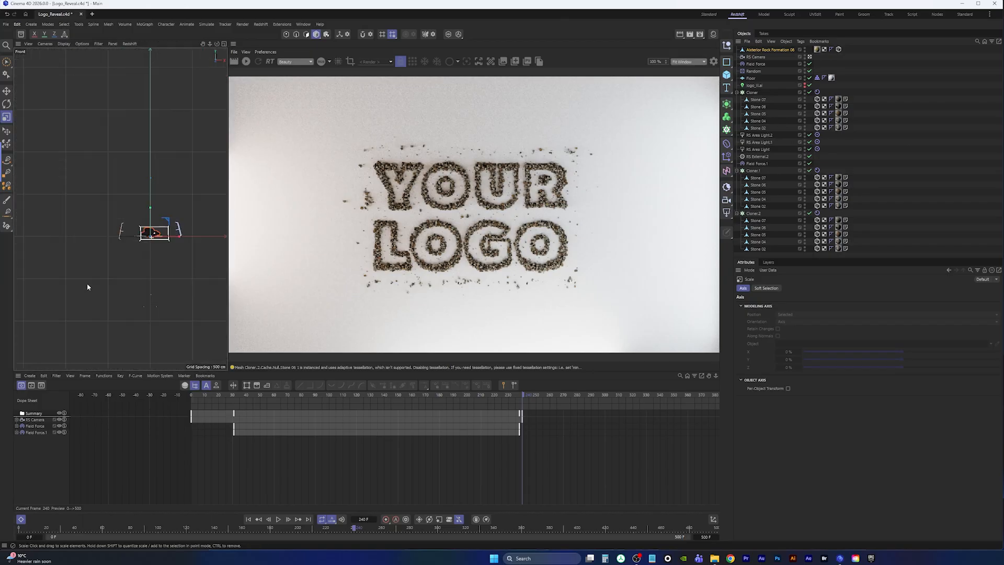
scroll(148, 236, up, 10)
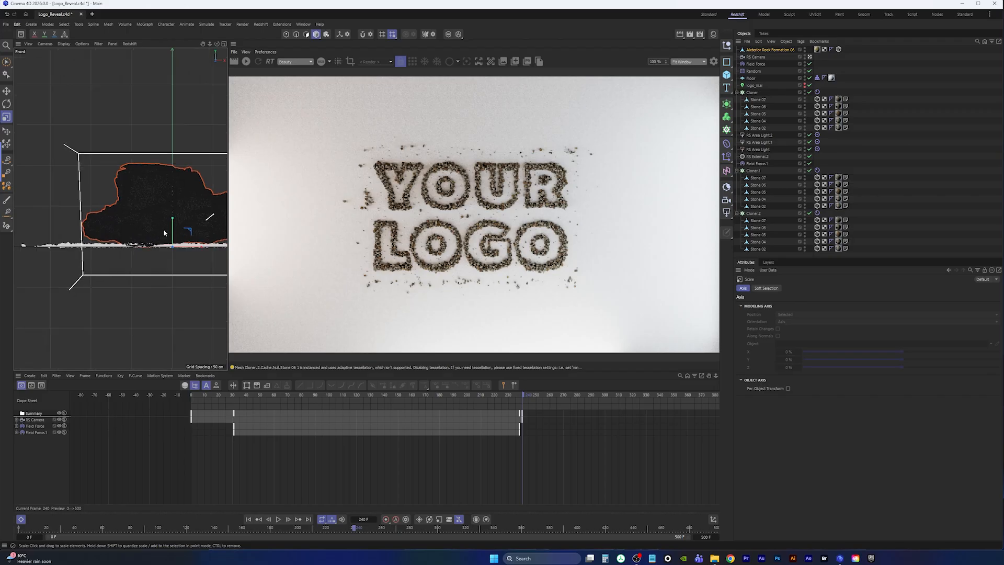
key(e)
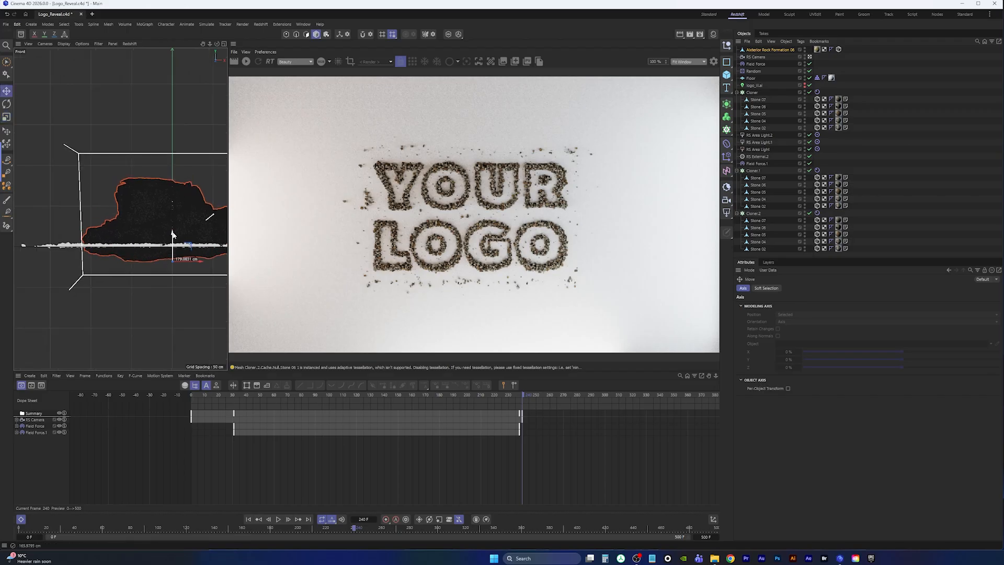
Move the rock formation to the upper-left corner of the camera frame, rotate it, and render the result in the Redshift preview.
middle_click(166, 221)
middle_click(88, 111)
drag(167, 200, 50, 170)
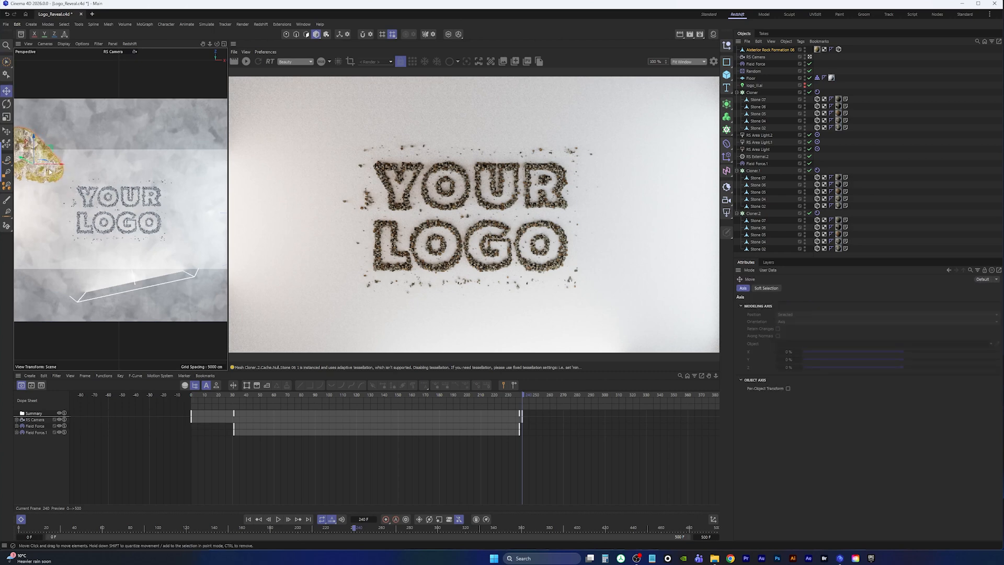
key(r)
mouse_move(53, 174)
mouse_down()
mouse_move(59, 150)
mouse_move(84, 151)
mouse_move(71, 161)
mouse_move(40, 145)
mouse_up()
key(space)
click(245, 61)
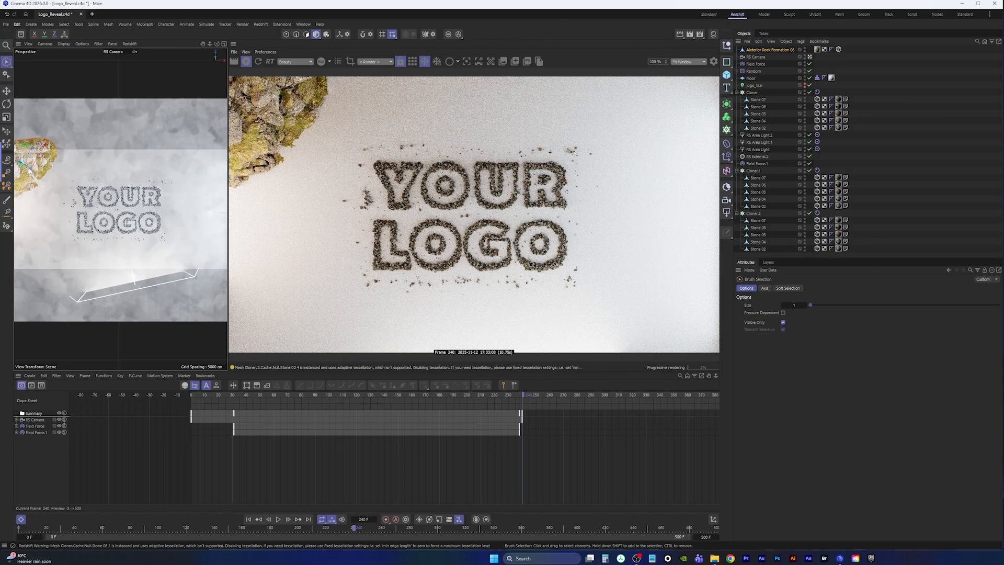
Scale down the rock formation and set the Redshift preview to render through RS Camera.
key(t)
drag(154, 183, 91, 224)
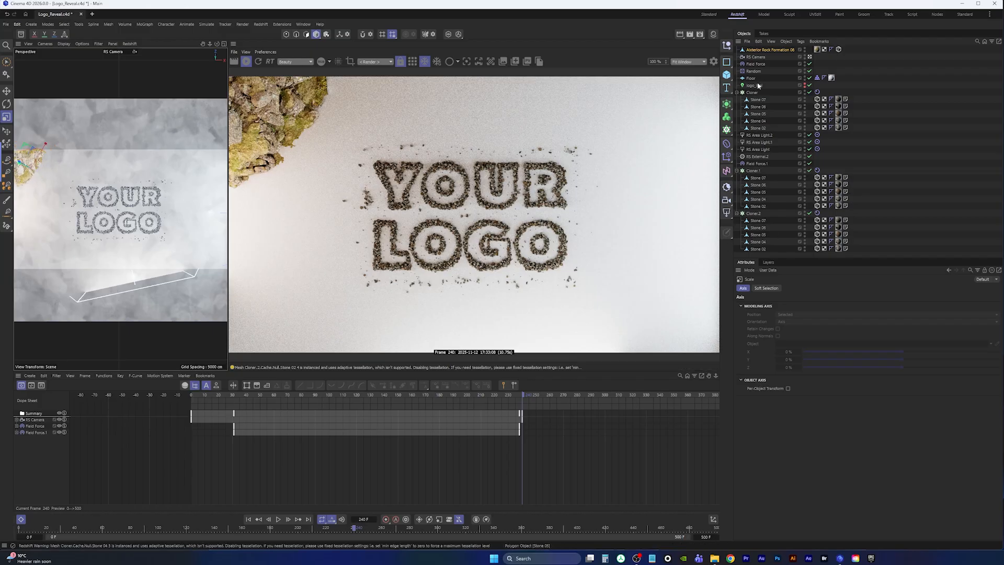
click(760, 50)
click(373, 62)
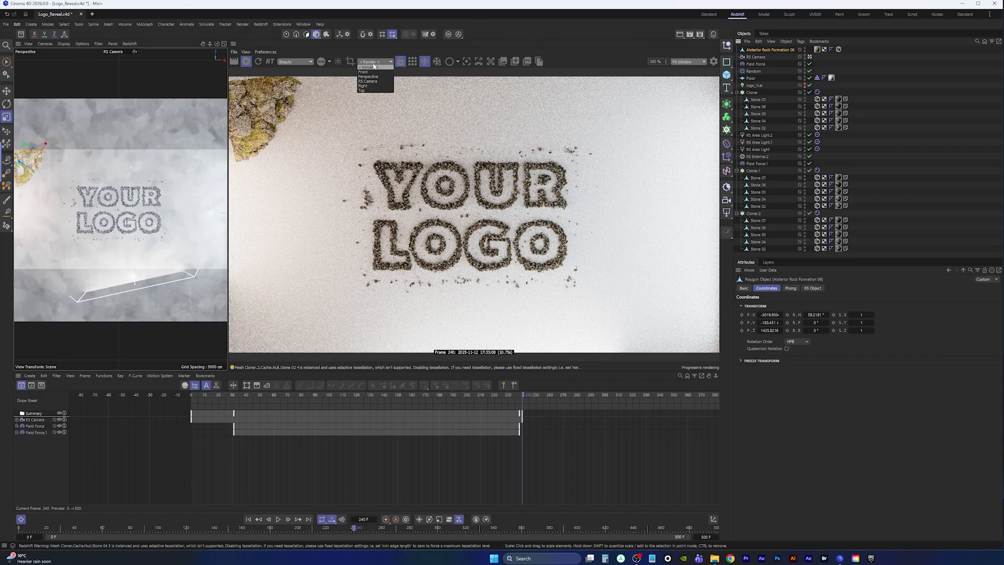
click(376, 87)
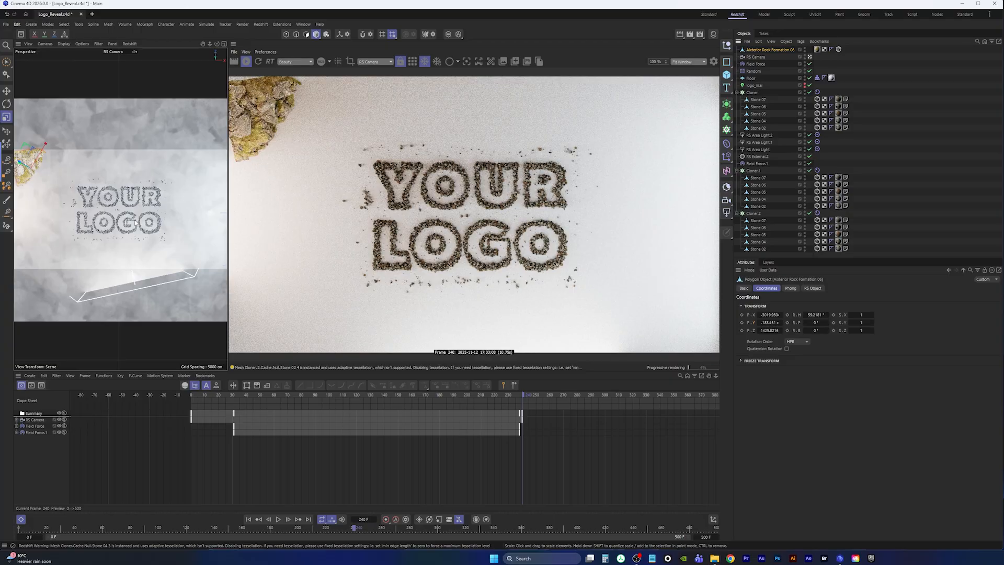
Raise the rock formation slightly out of the floor, using the right view, and return to the camera view.
key(F2)
key(F4)
key(F3)
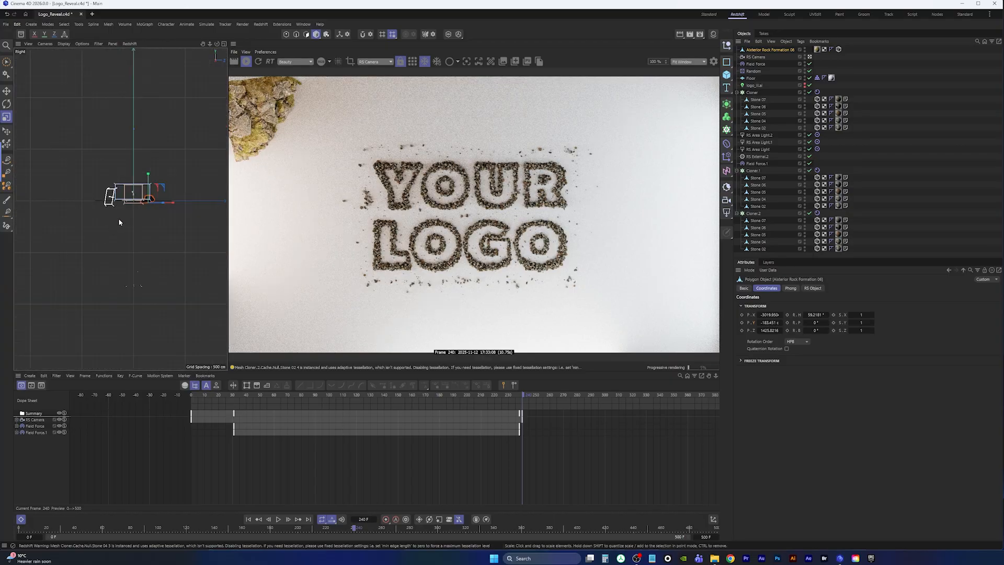
scroll(173, 198, up, 5)
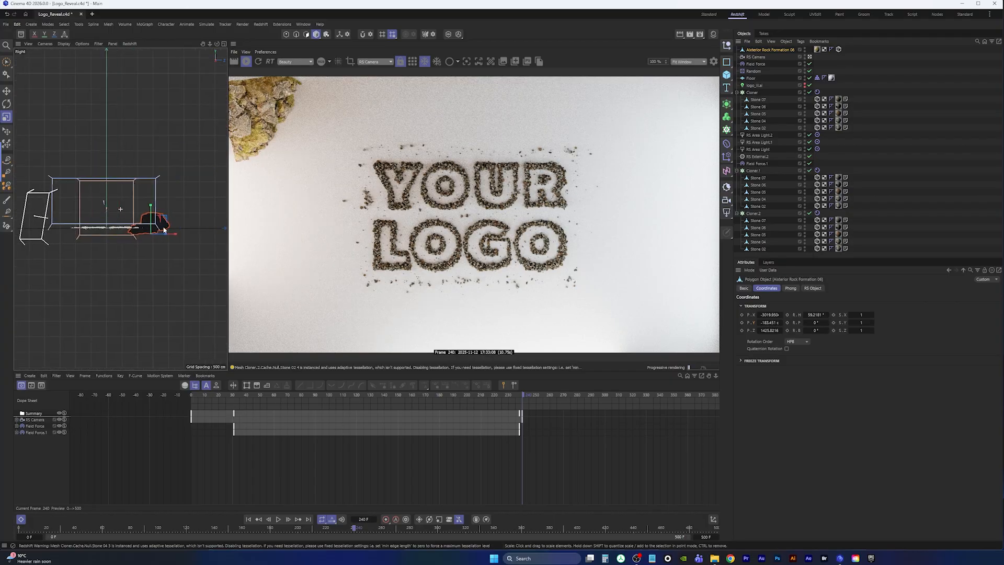
scroll(150, 223, up, 5)
key(e)
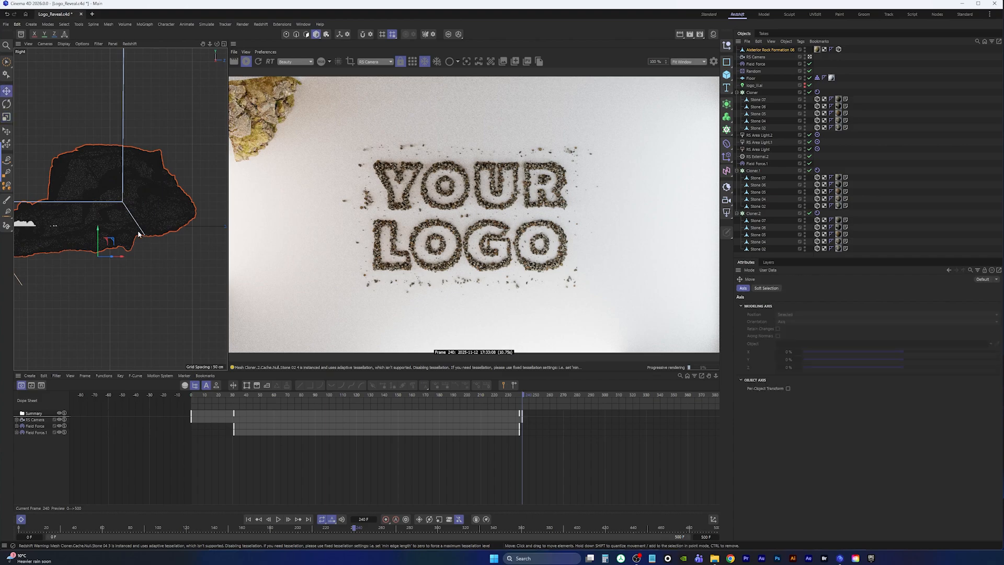
drag(96, 229, 97, 217)
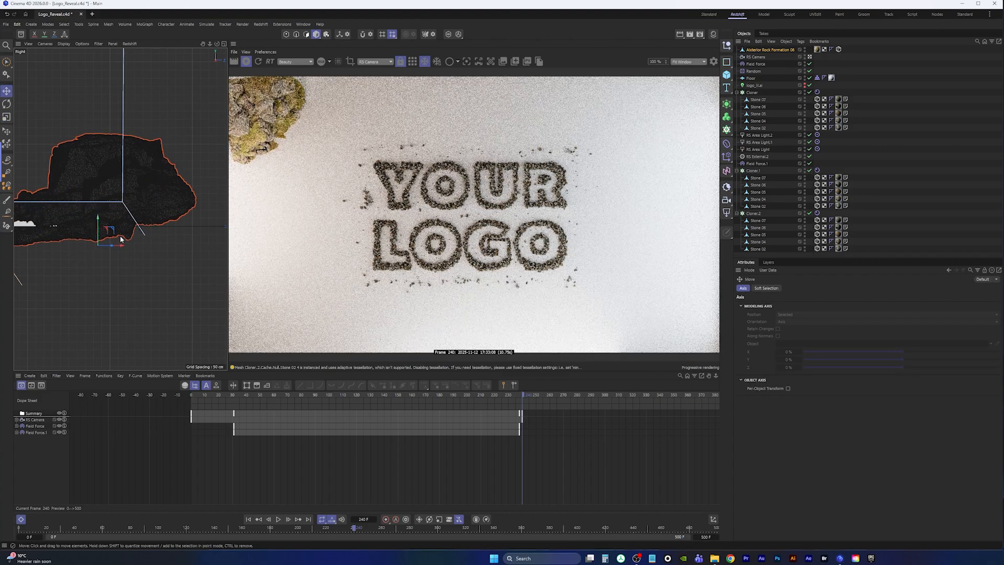
middle_click(96, 209)
middle_click(80, 155)
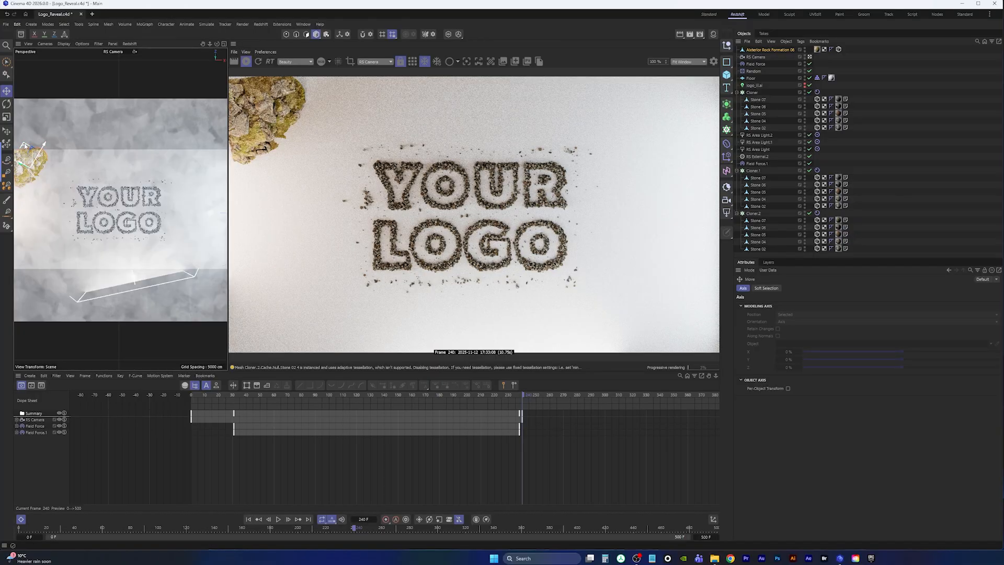
Enlarge the rock formation slightly and nudge it into place in the upper-left corner of the camera frame.
drag(21, 143, 23, 144)
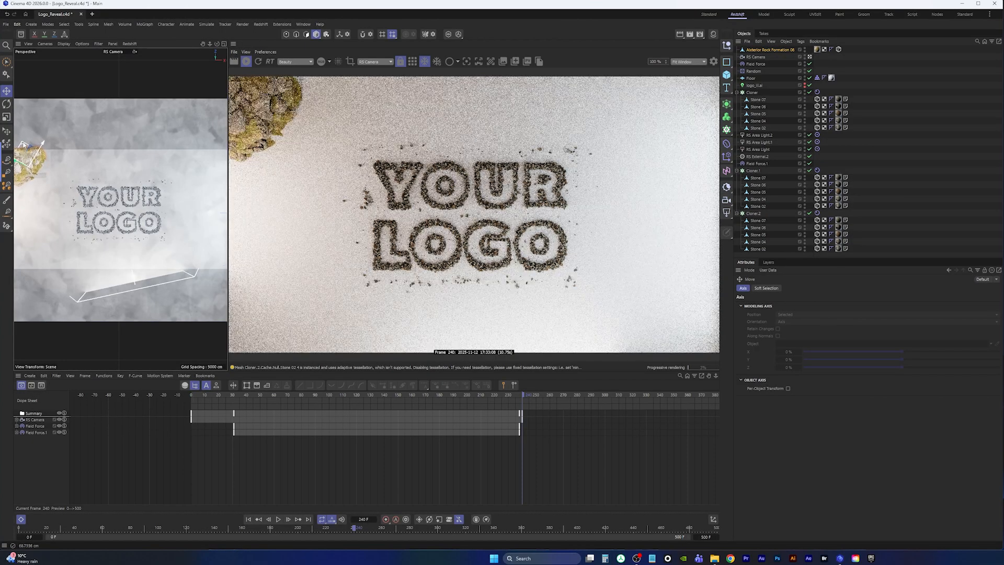
key(t)
mouse_move(82, 185)
mouse_down()
mouse_move(94, 171)
mouse_move(88, 184)
mouse_up()
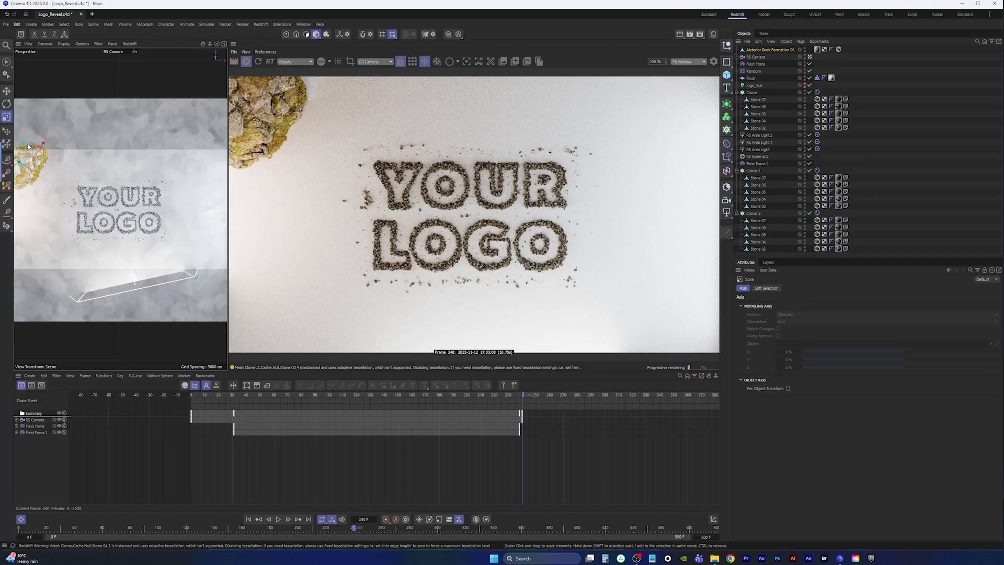
key(e)
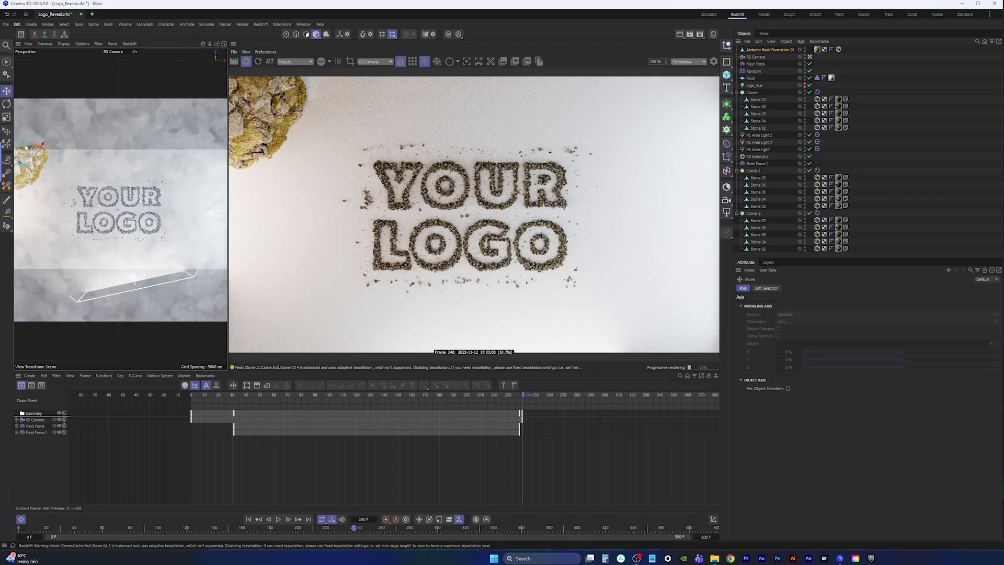
drag(24, 148, 23, 146)
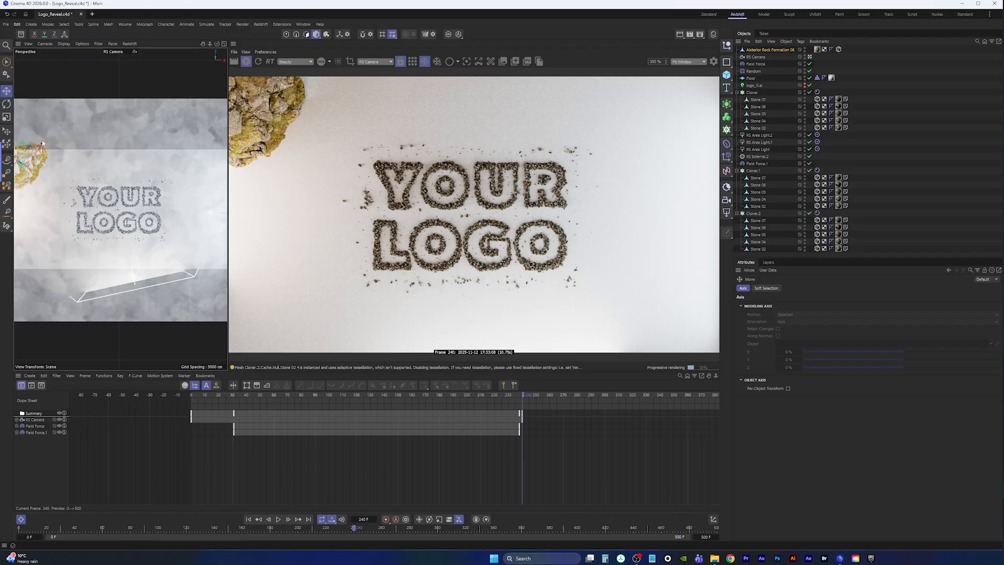
Duplicate the rock formation into the upper-right corner of the camera frame and rotate the copy.
drag(27, 146, 209, 171)
key(r)
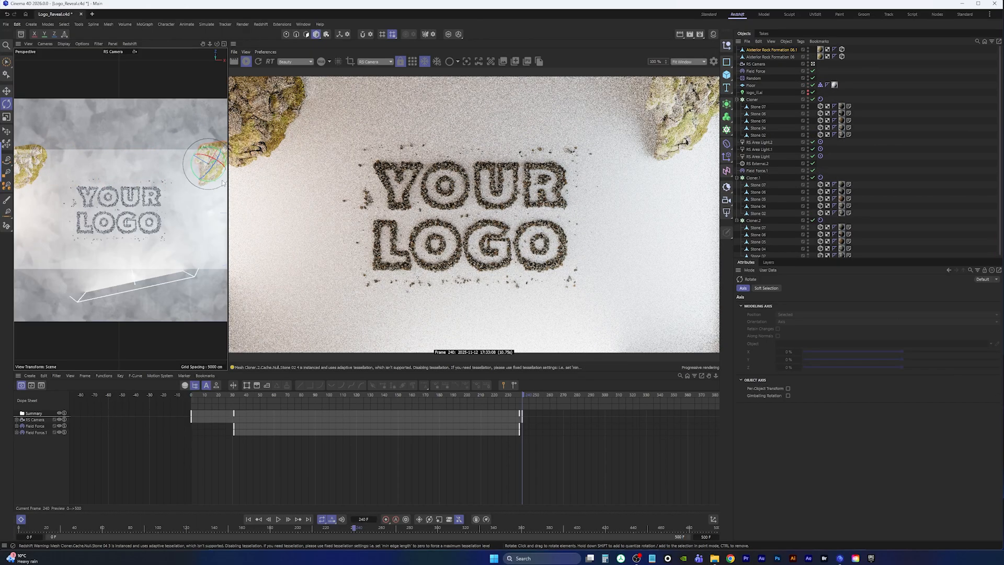
drag(215, 182, 184, 174)
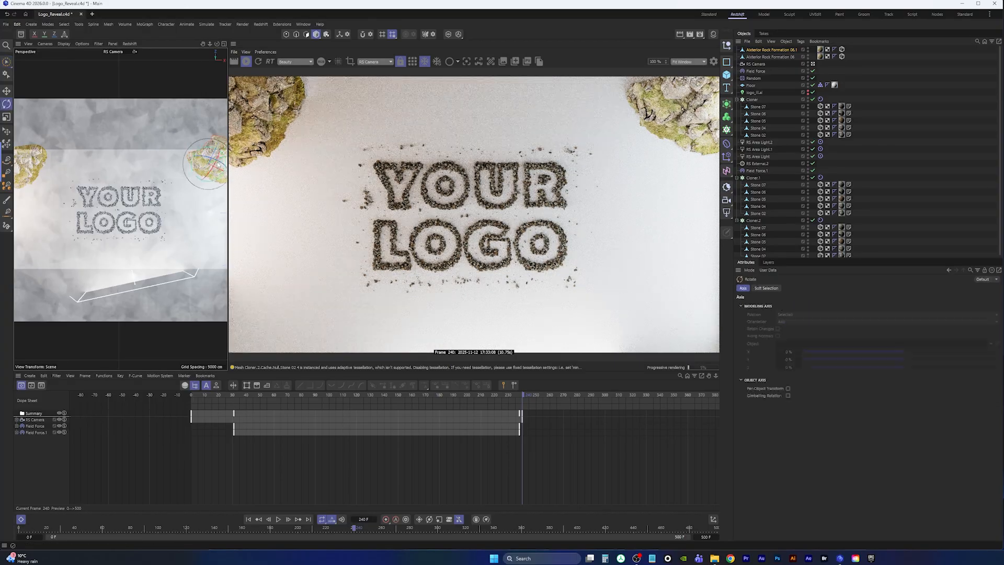
Copy and paste the upper-right rock formation, move the copy to the lower-right corner of the camera frame, and rotate it.
click(7, 61)
key(ctrl+c)
key(ctrl+v)
drag(771, 315, 756, 315)
drag(770, 330, 753, 331)
key(r)
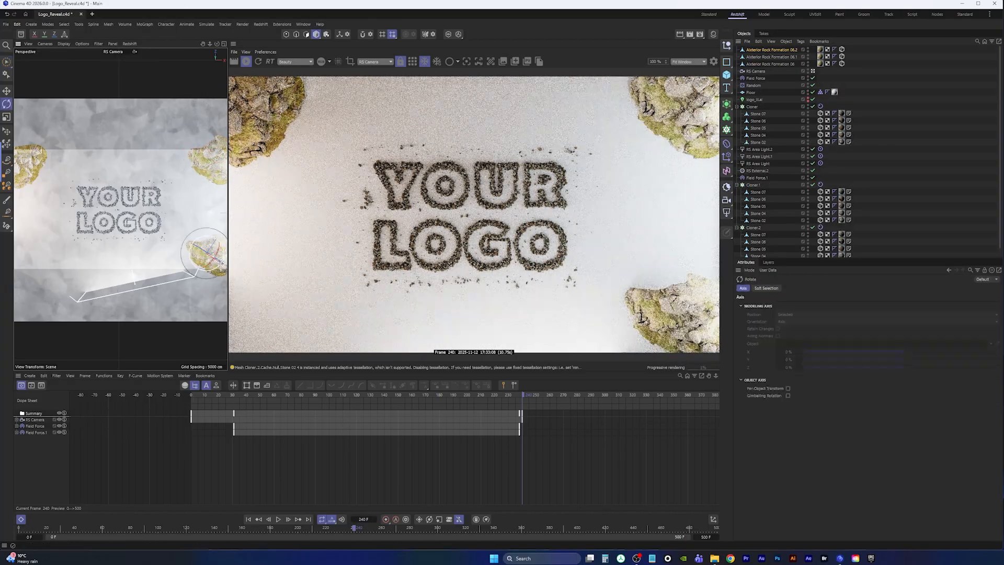
drag(215, 272, 202, 268)
Copy and paste the lower-right rock formation, move the copy to the lower-left corner of the camera frame, and rotate it.
key(ctrl+c)
key(ctrl+v)
drag(771, 316, 756, 316)
key(r)
drag(48, 258, 37, 275)
click(6, 61)
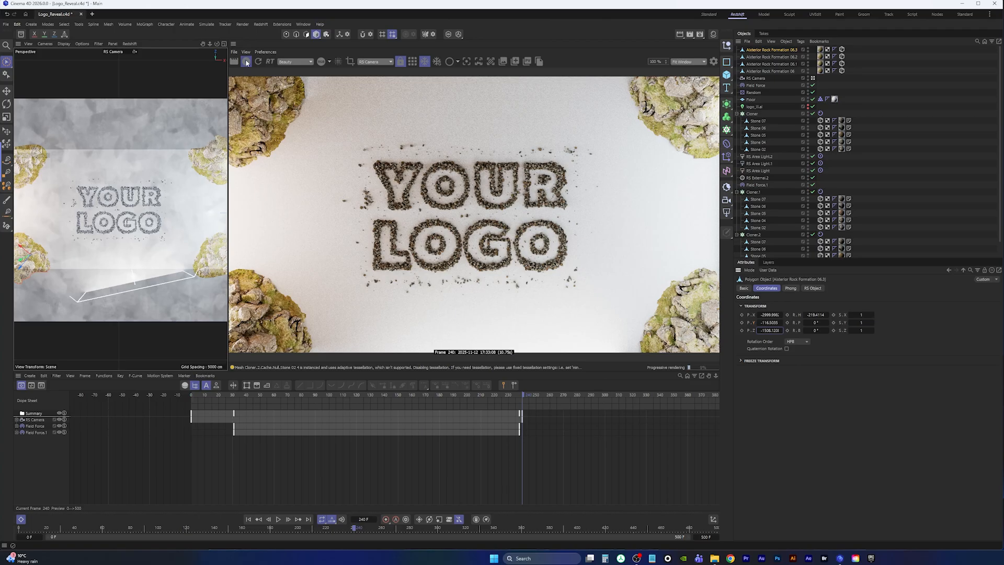
Stop the Redshift preview and save the project.
click(247, 62)
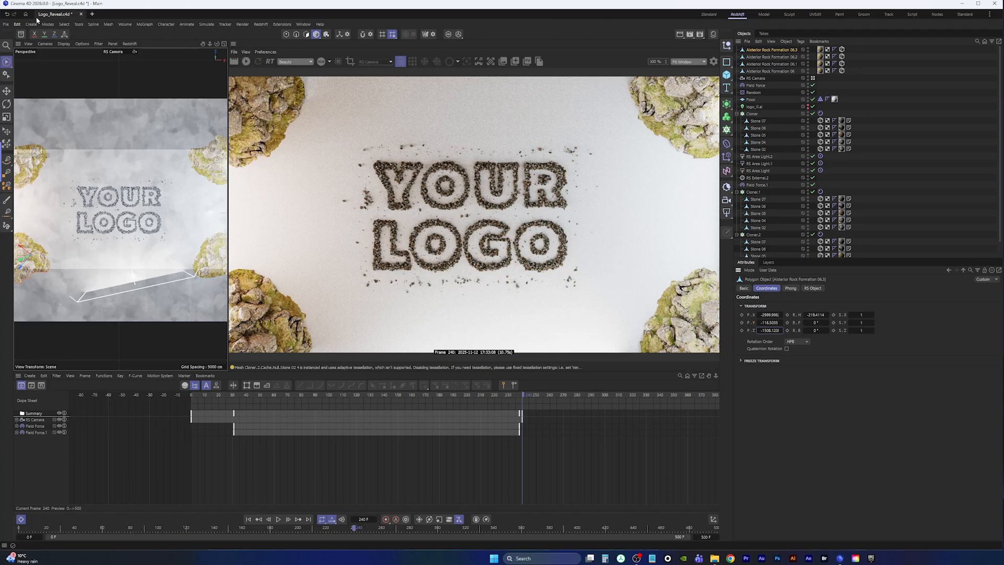
click(6, 24)
click(23, 114)
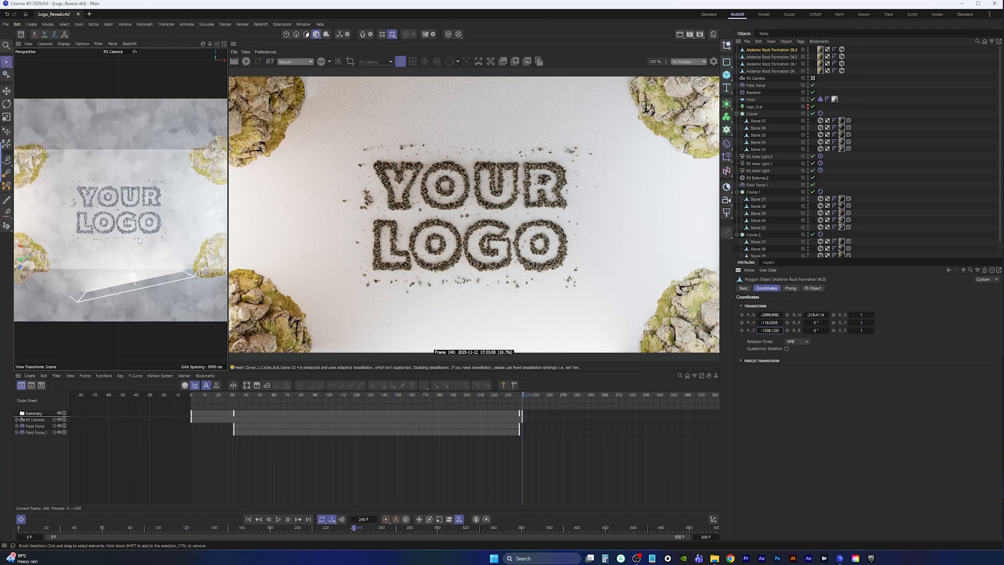
Play the animation from the first frame and stop it at frame 10.
click(249, 519)
click(279, 519)
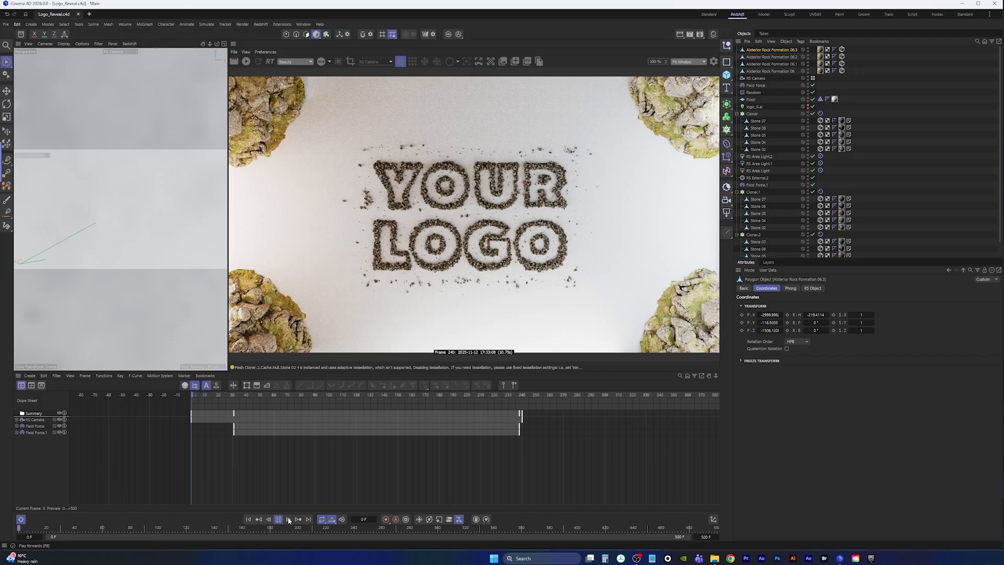
click(279, 520)
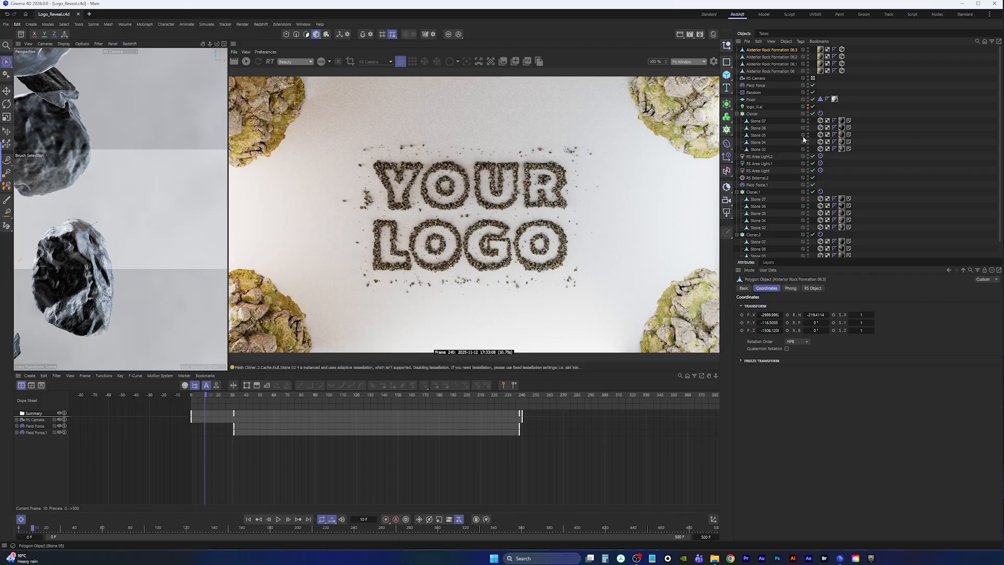
Select the Redshift Object tags of all stones in the three cloners and turn off their tessellation and geometry override.
scroll(1002, 106, down, 1)
scroll(1002, 106, up, 1)
click(821, 121)
ctrl+click(821, 128)
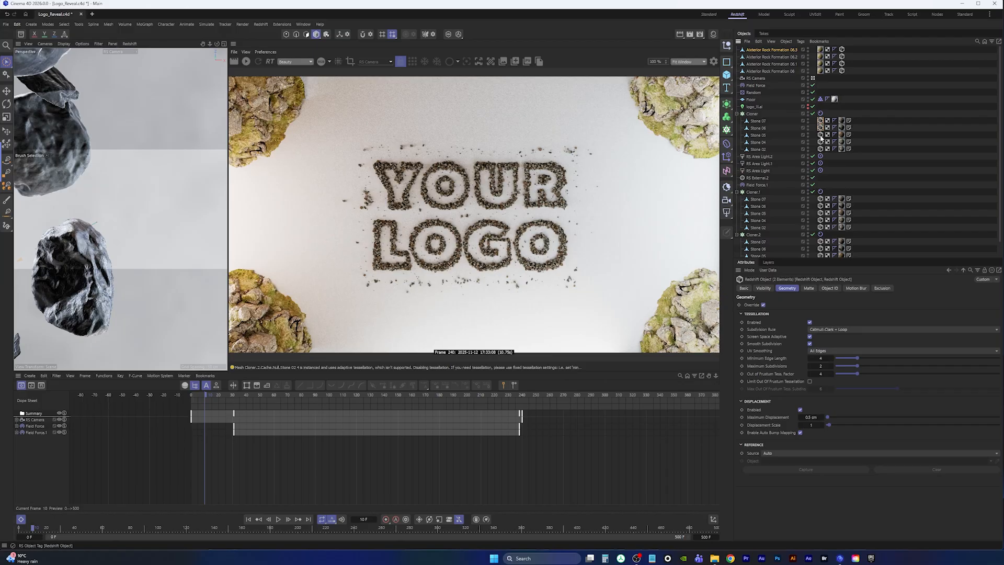
ctrl+click(820, 135)
ctrl+click(821, 142)
ctrl+click(821, 149)
ctrl+click(821, 199)
ctrl+click(821, 206)
ctrl+click(820, 214)
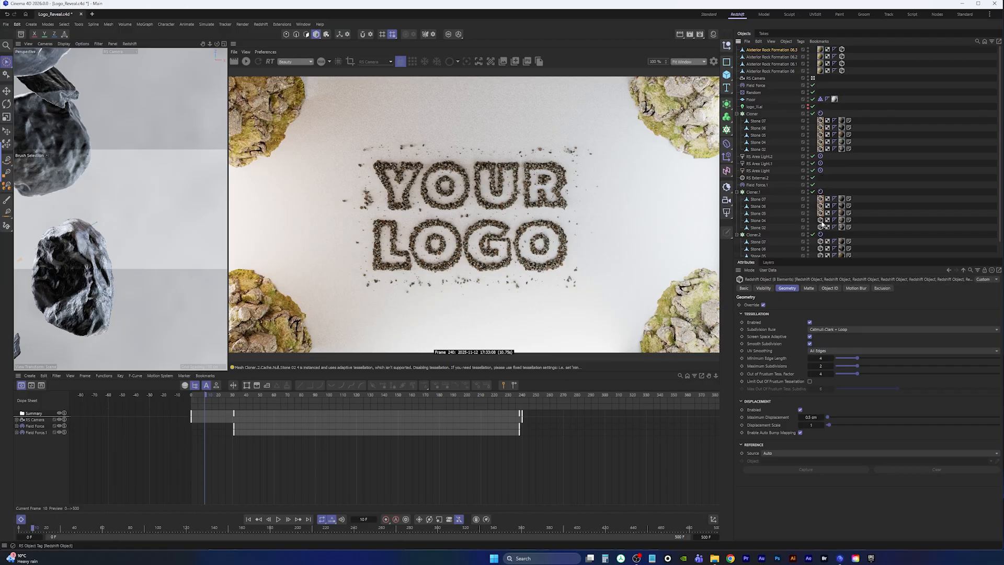
ctrl+click(820, 220)
ctrl+click(821, 228)
scroll(868, 209, down, 1)
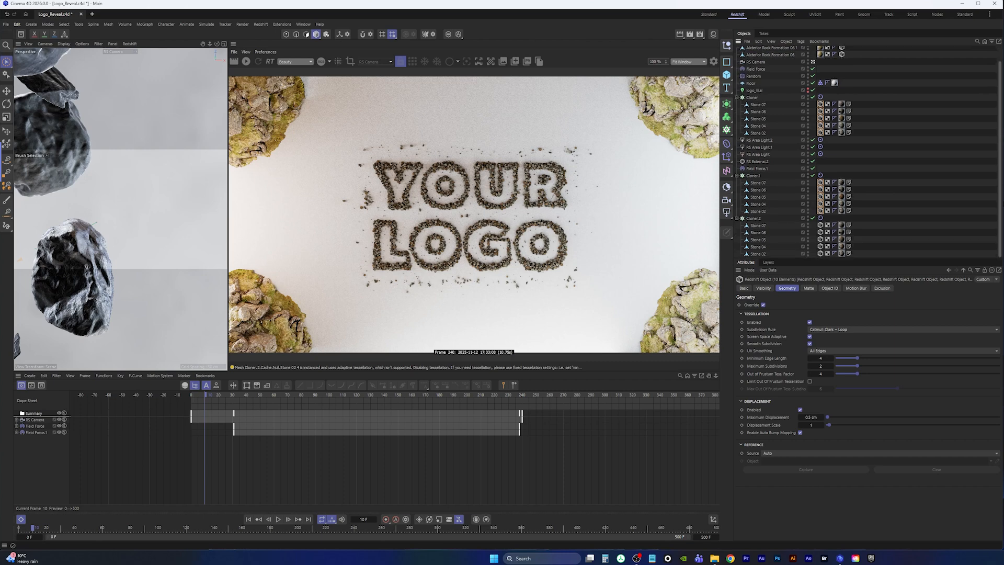
ctrl+click(821, 225)
ctrl+click(820, 232)
ctrl+click(821, 239)
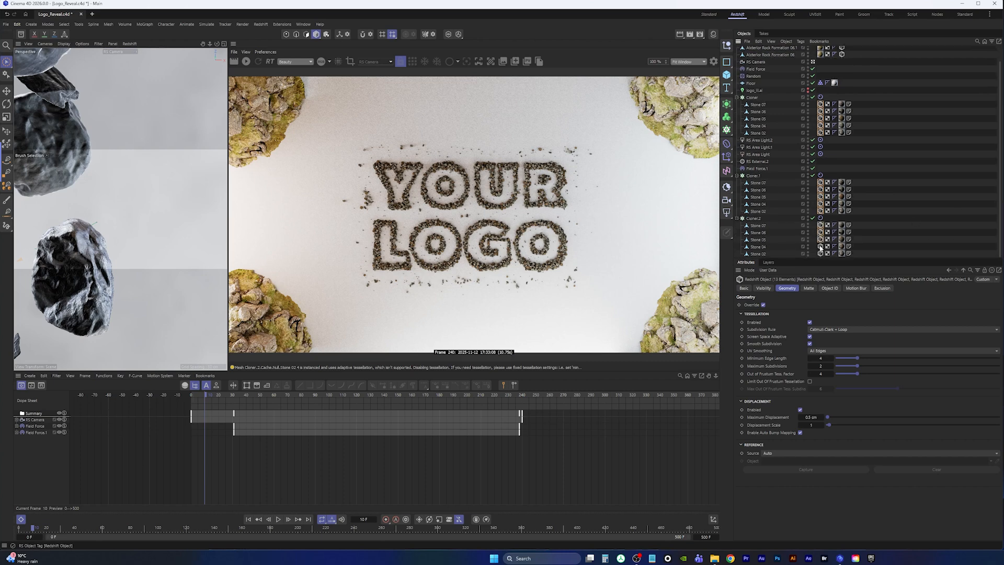
ctrl+click(820, 246)
ctrl+click(820, 253)
click(810, 323)
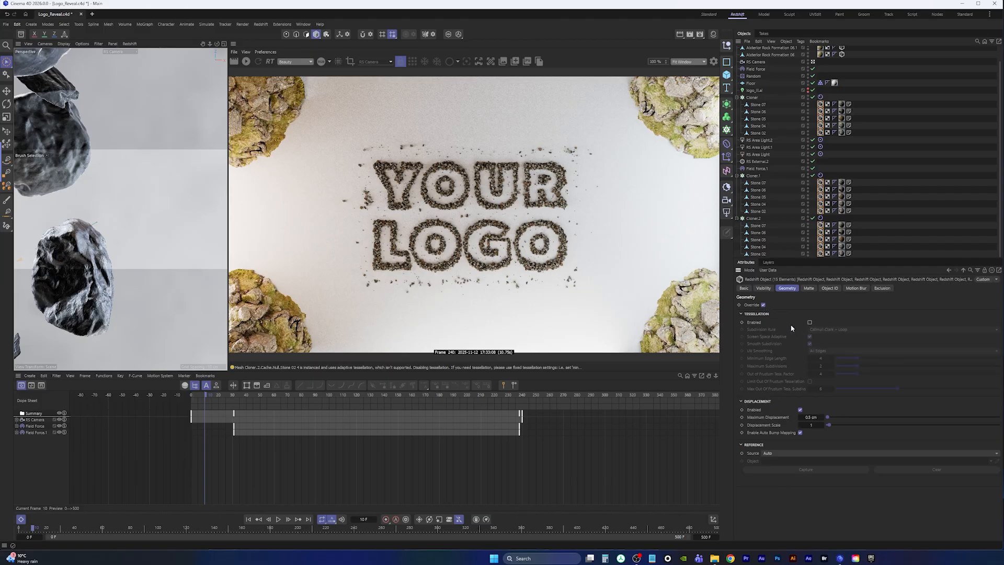
click(763, 305)
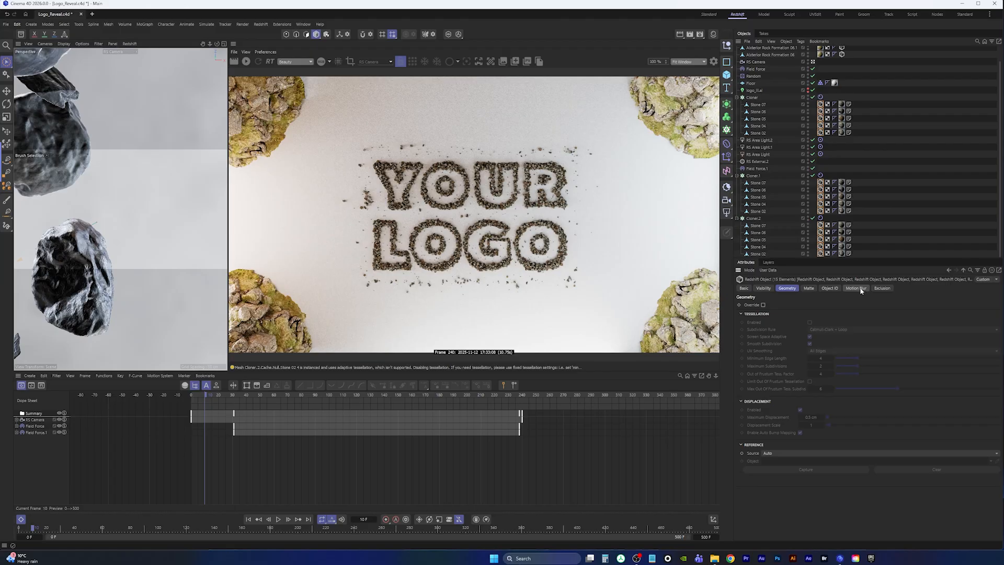
Check frame 10 in the Redshift preview and play the animation from the start through to frame 242.
click(247, 62)
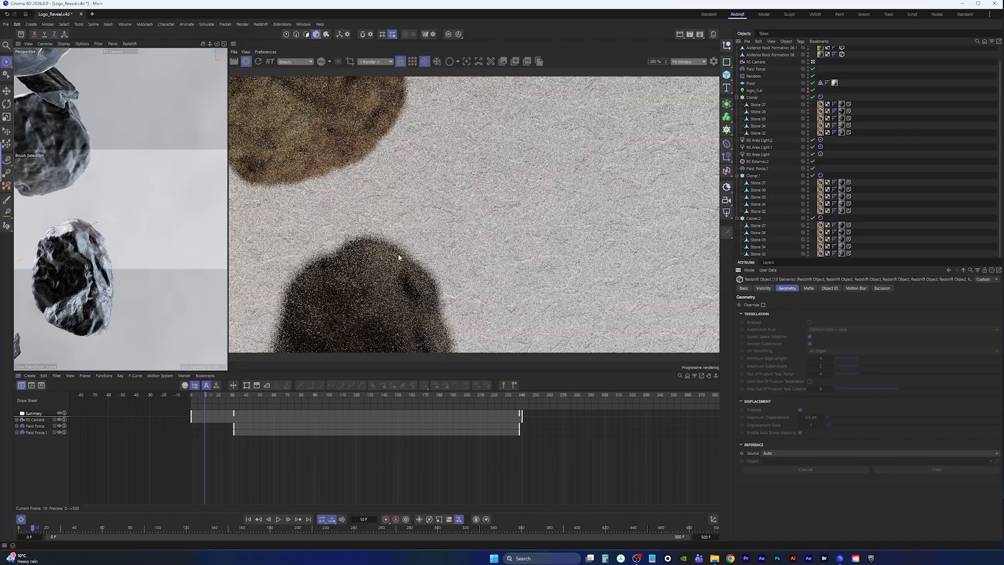
click(247, 63)
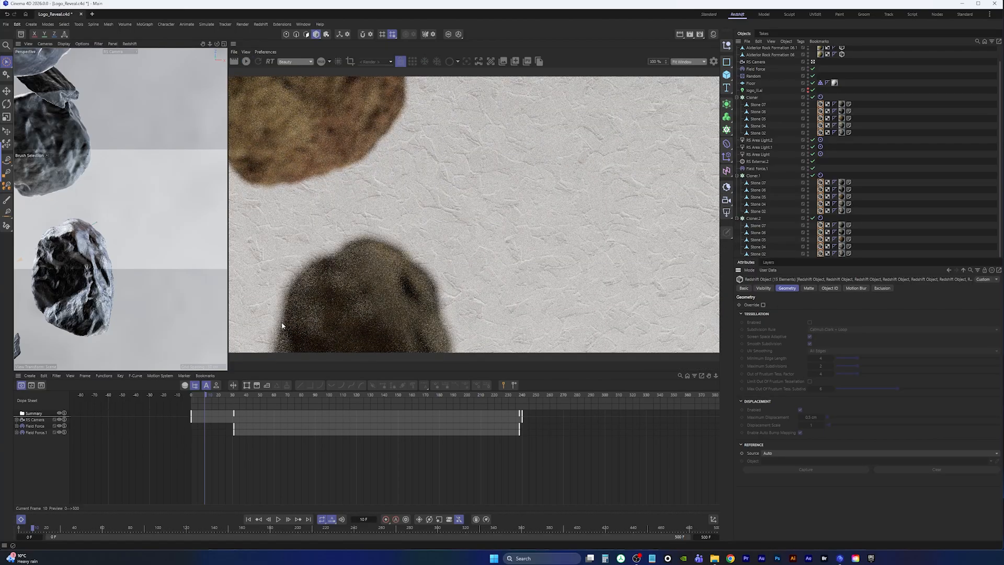
click(249, 519)
click(278, 519)
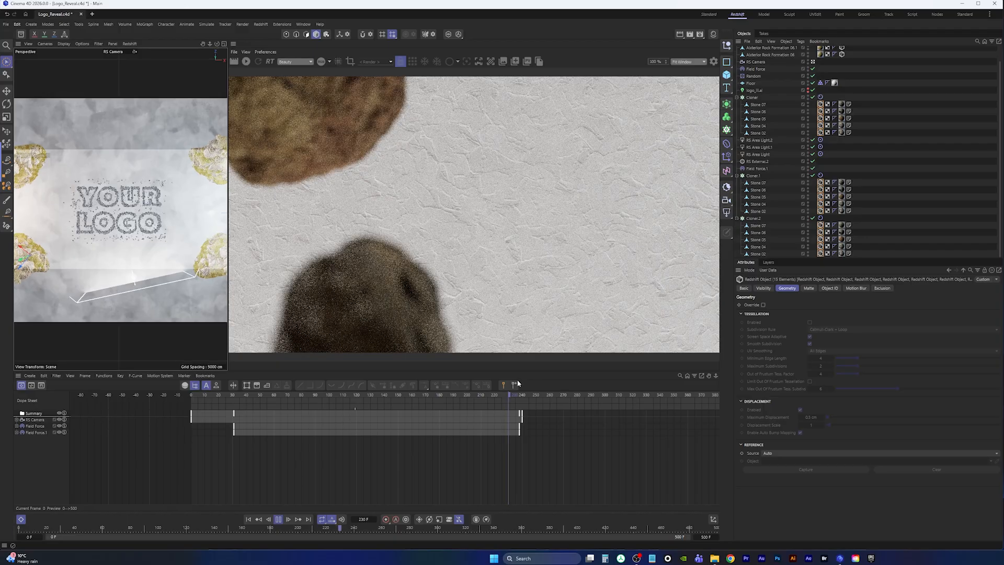
click(278, 519)
Set the project's end frame to 242 and save the project.
click(6, 24)
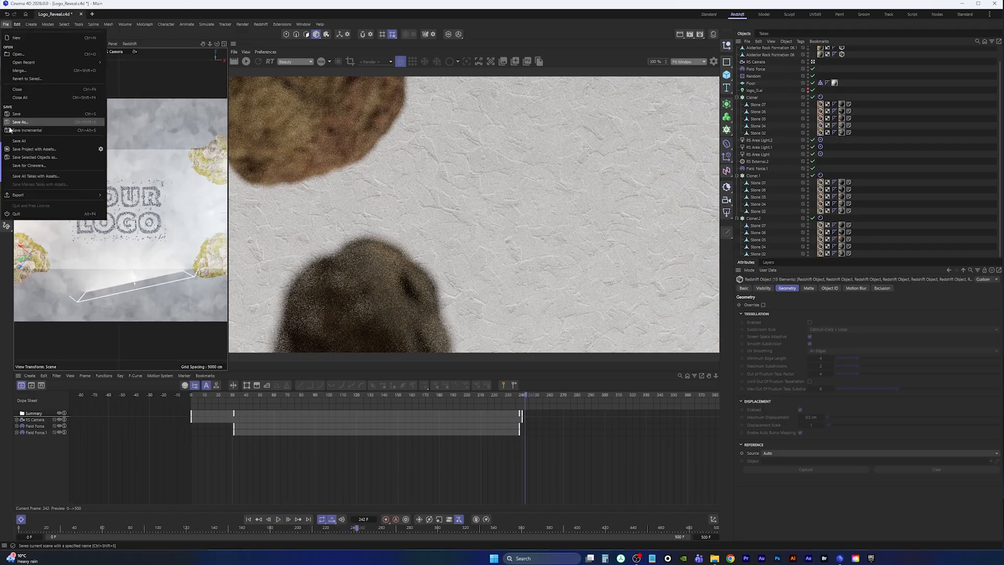
click(21, 116)
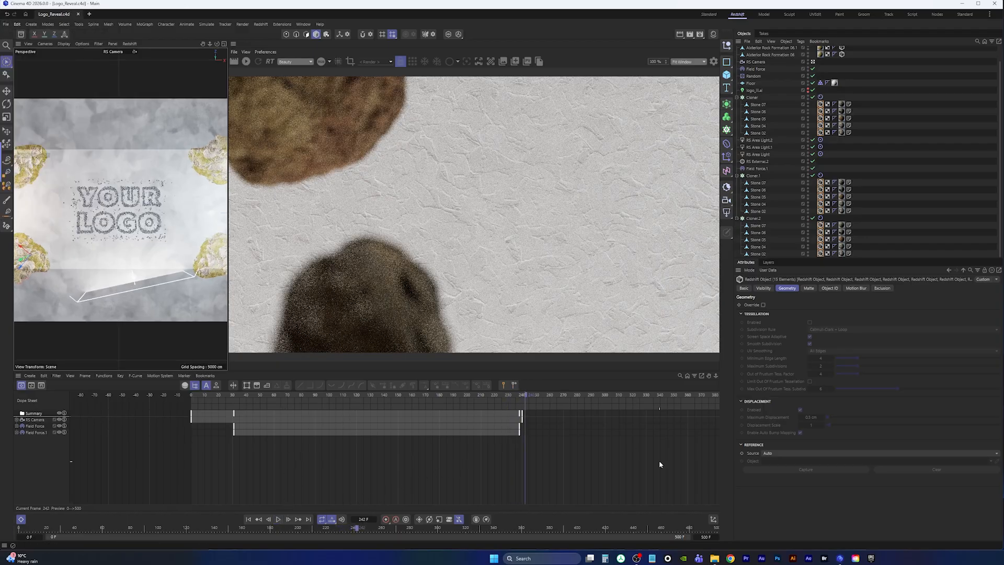
click(713, 537)
text(242)
key(Return)
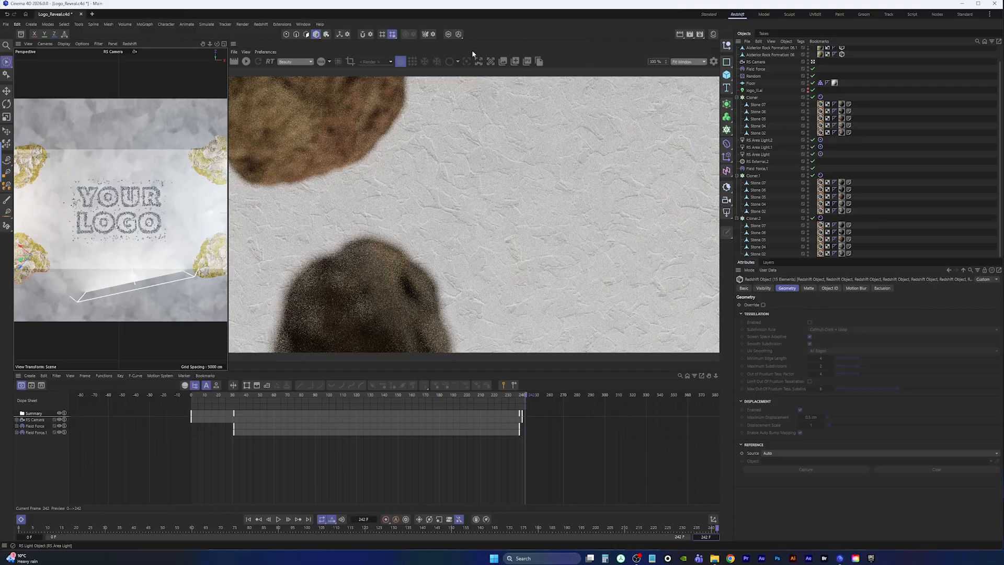
click(6, 24)
click(16, 114)
Render frame 242 in the Redshift preview to check the final framing, and stop the preview.
click(247, 61)
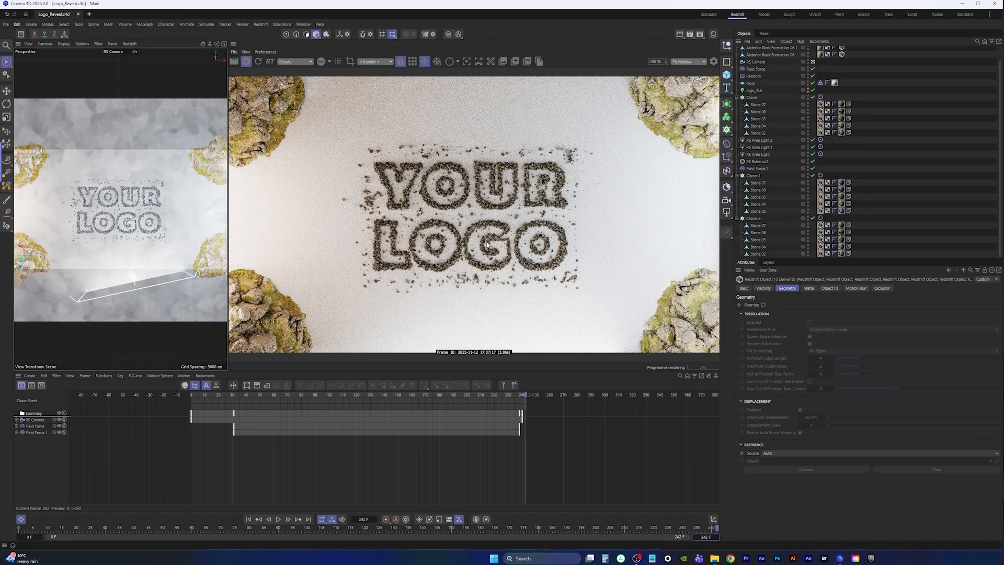
click(245, 61)
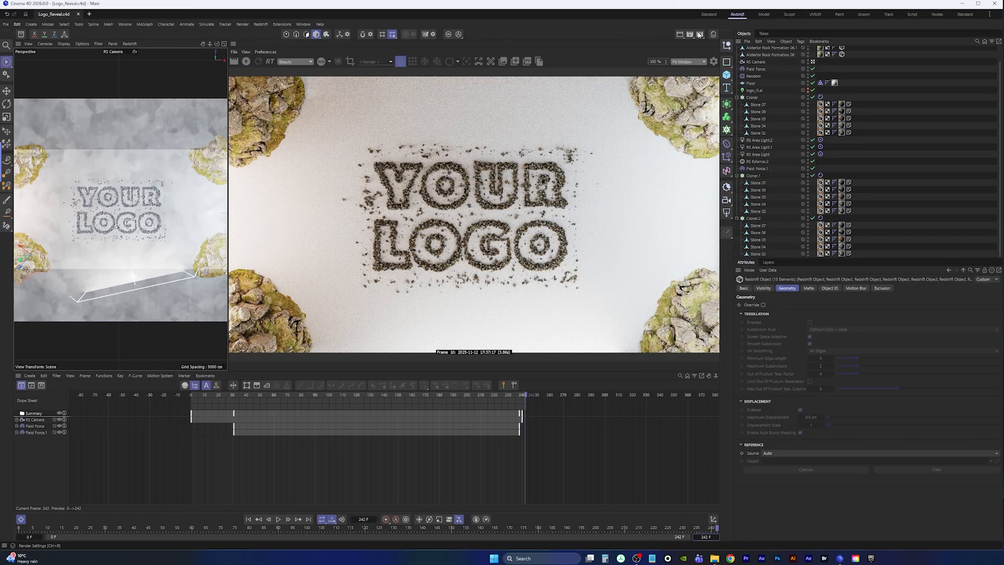
Open the render settings and review the primary and secondary engines of Redshift's global illumination.
click(700, 34)
drag(781, 31, 519, 104)
click(459, 139)
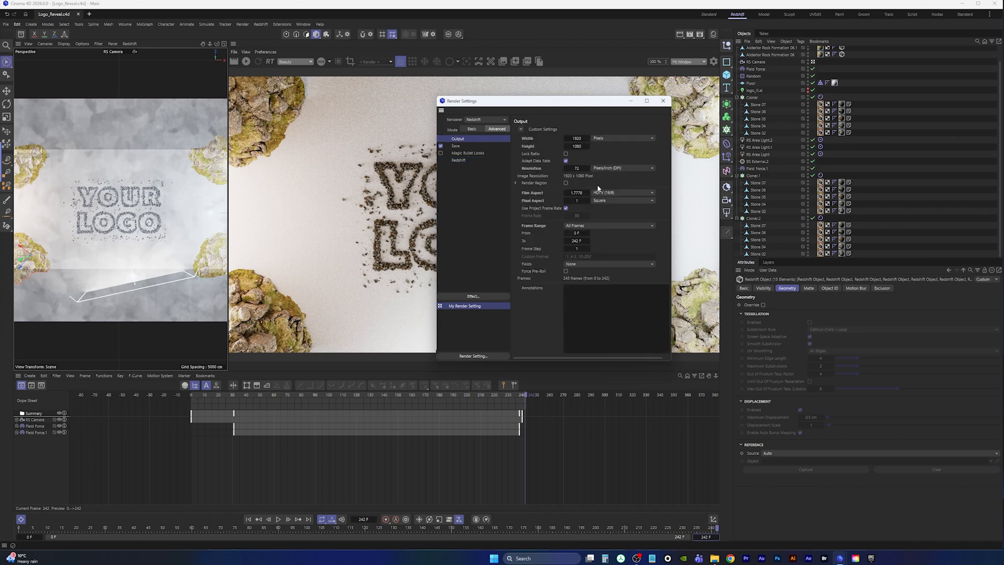
click(462, 161)
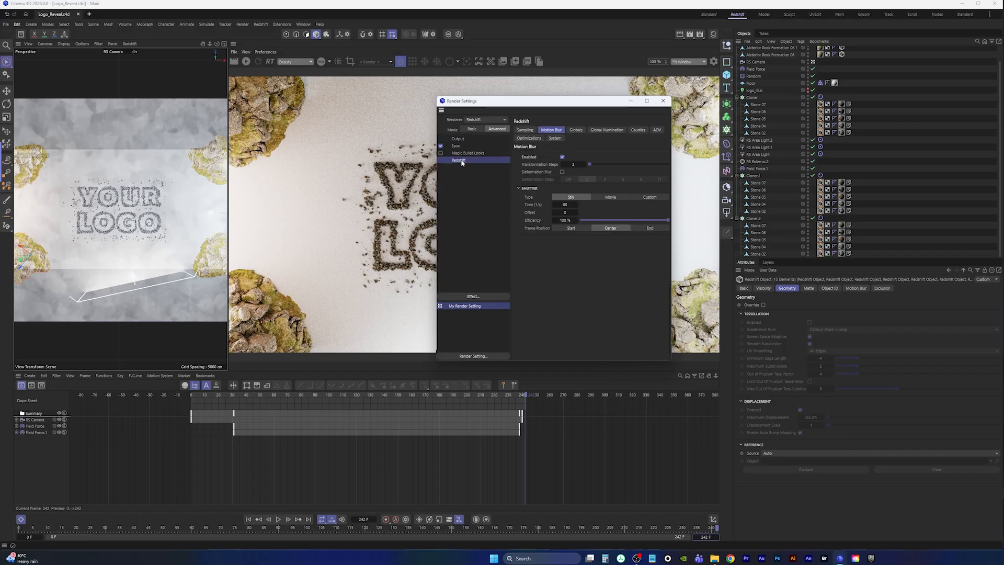
click(608, 131)
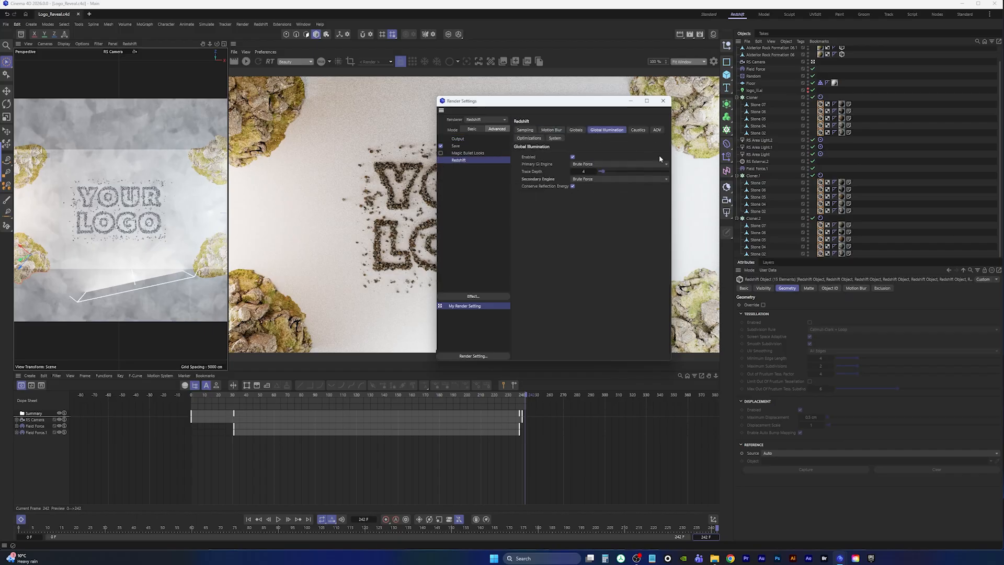
drag(670, 148, 761, 147)
drag(638, 103, 517, 84)
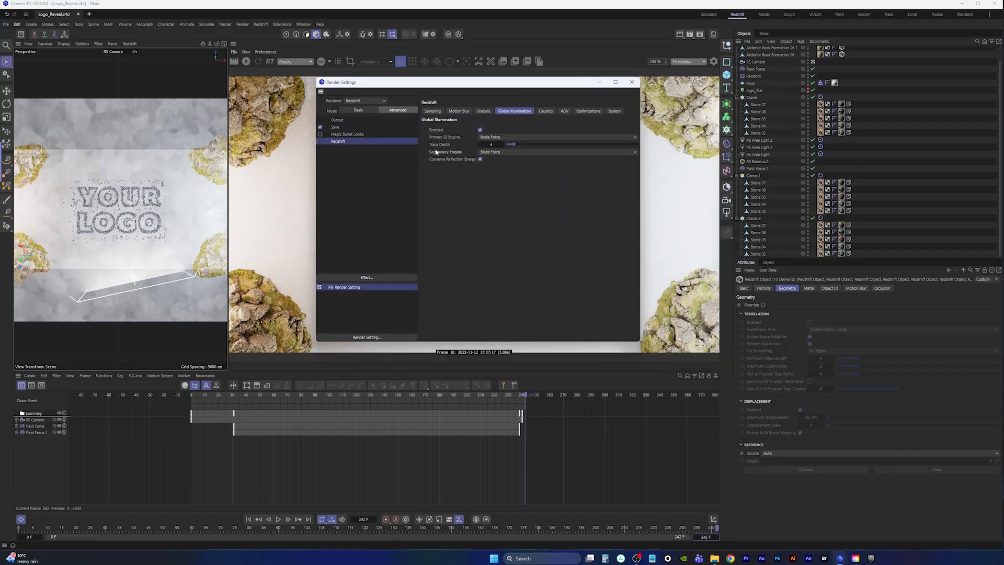
click(522, 152)
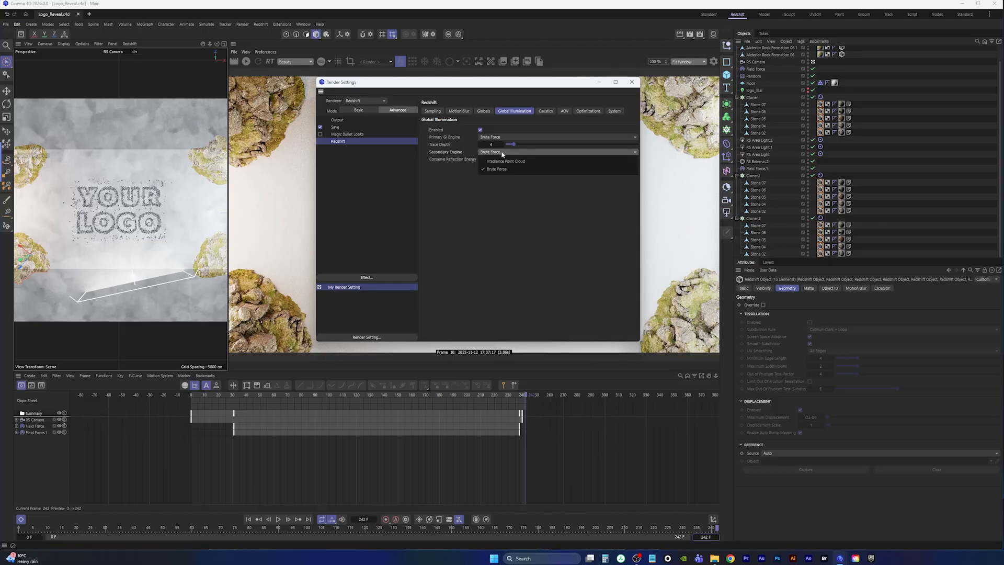
click(473, 152)
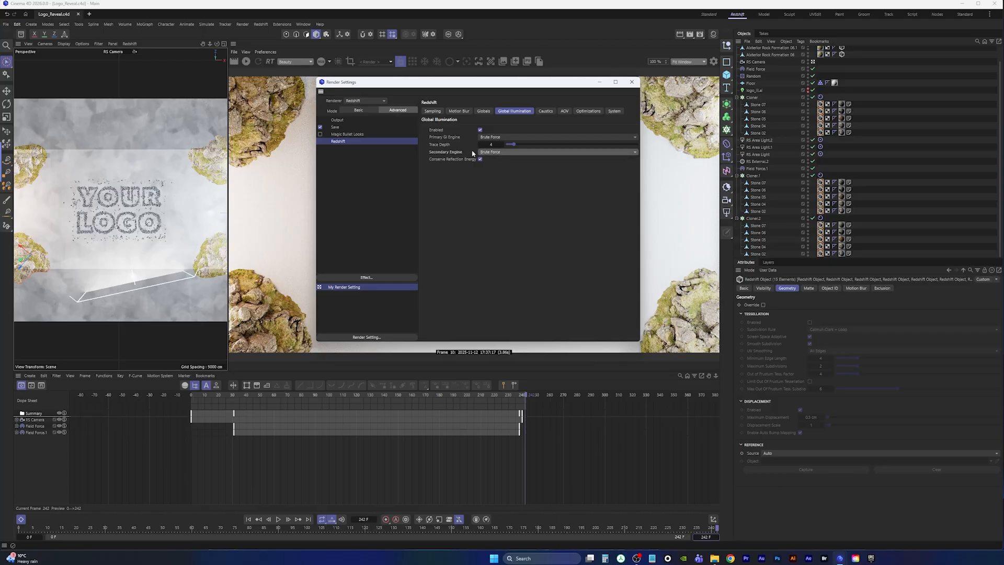
Set the output frame range to All Frames.
click(338, 120)
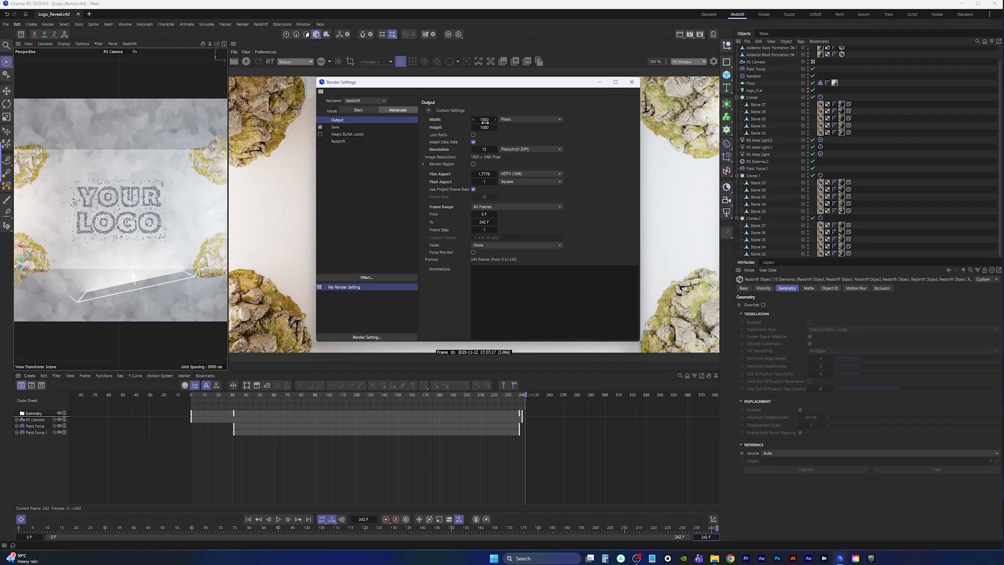
click(494, 207)
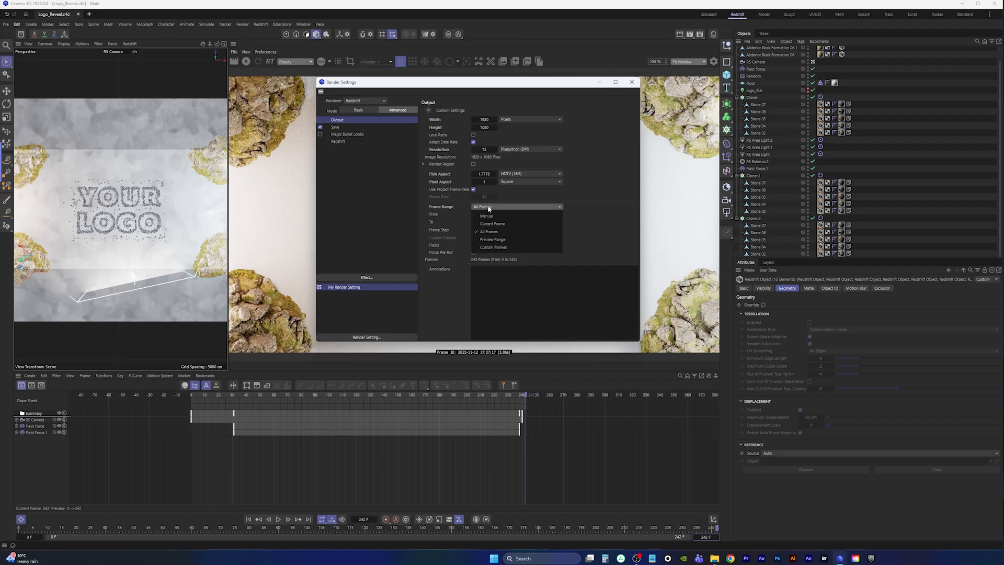
click(501, 230)
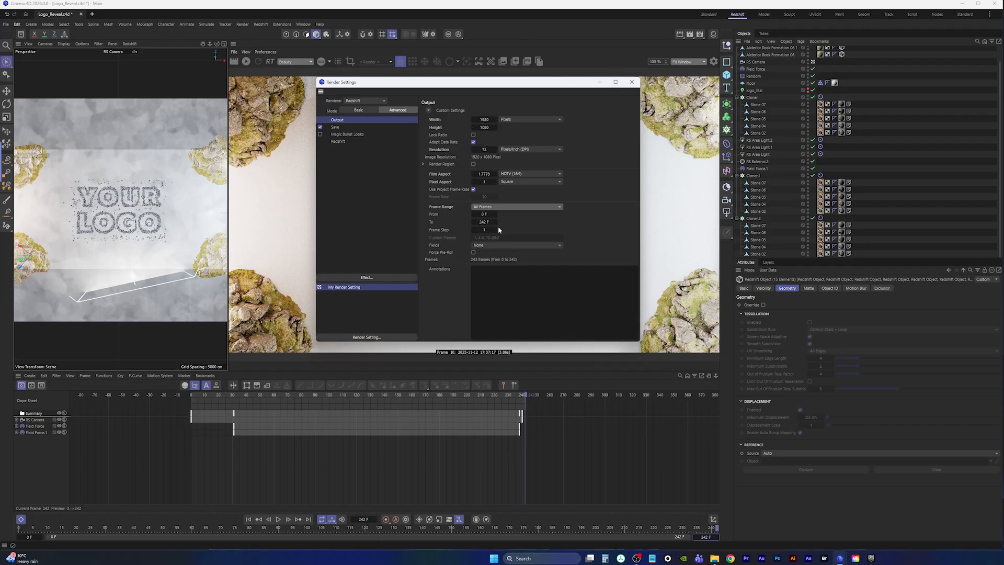
Review the Redshift motion blur settings, toggling motion blur off and back on.
click(339, 142)
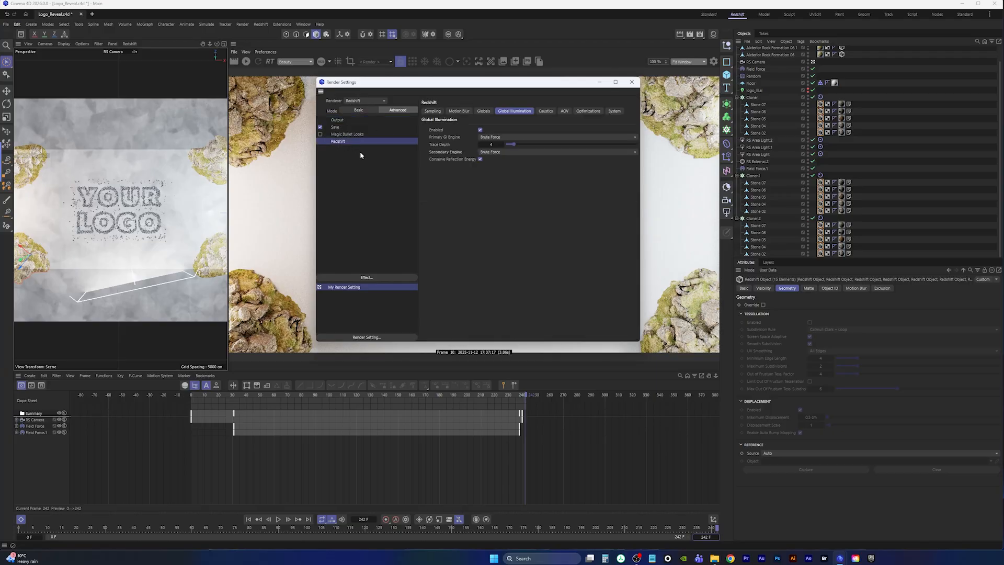
click(463, 112)
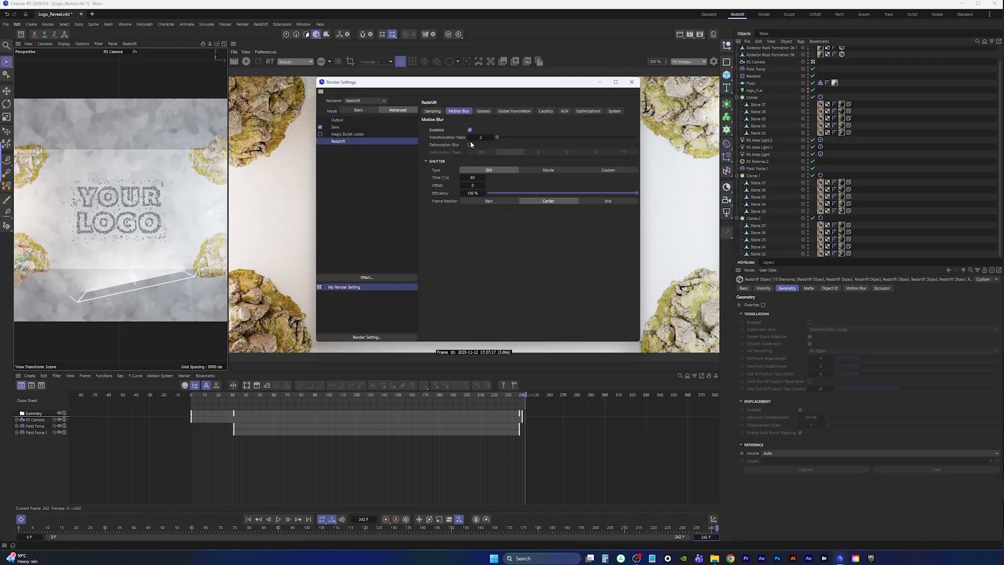
click(470, 131)
click(470, 130)
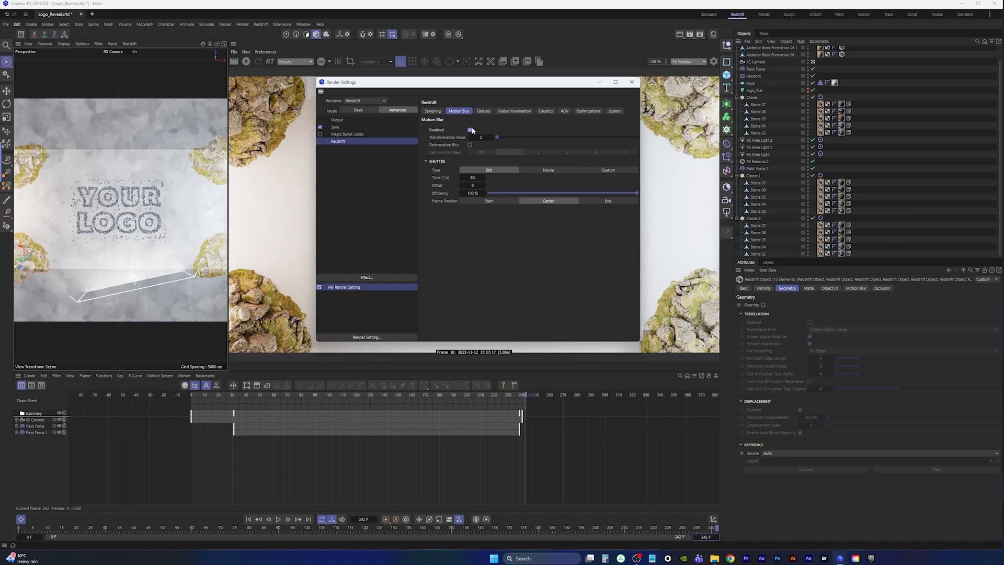
Browse for the regular image's save location, going to the Logo_Reveal folder inside Cinema 4D Tutorials.
click(338, 120)
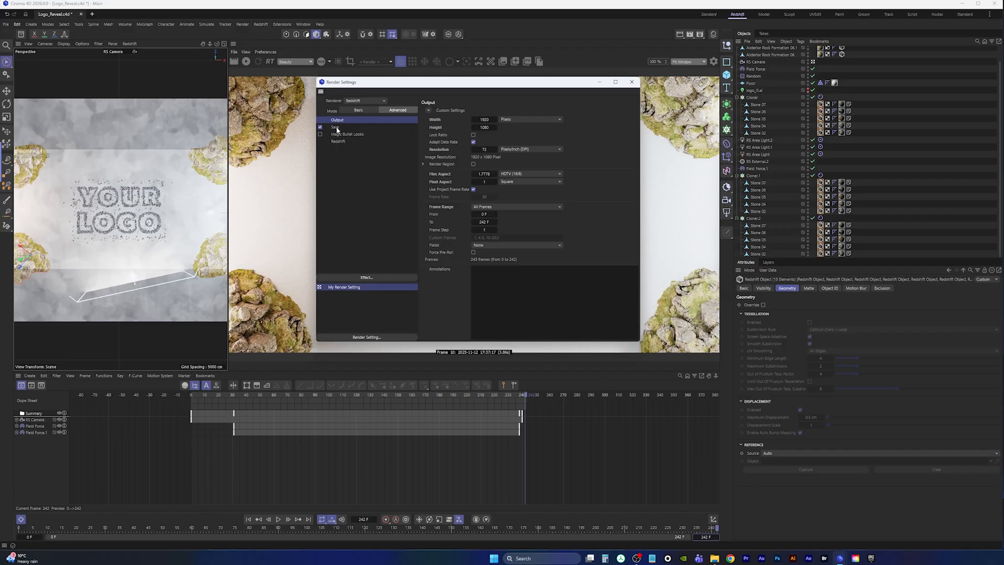
click(339, 128)
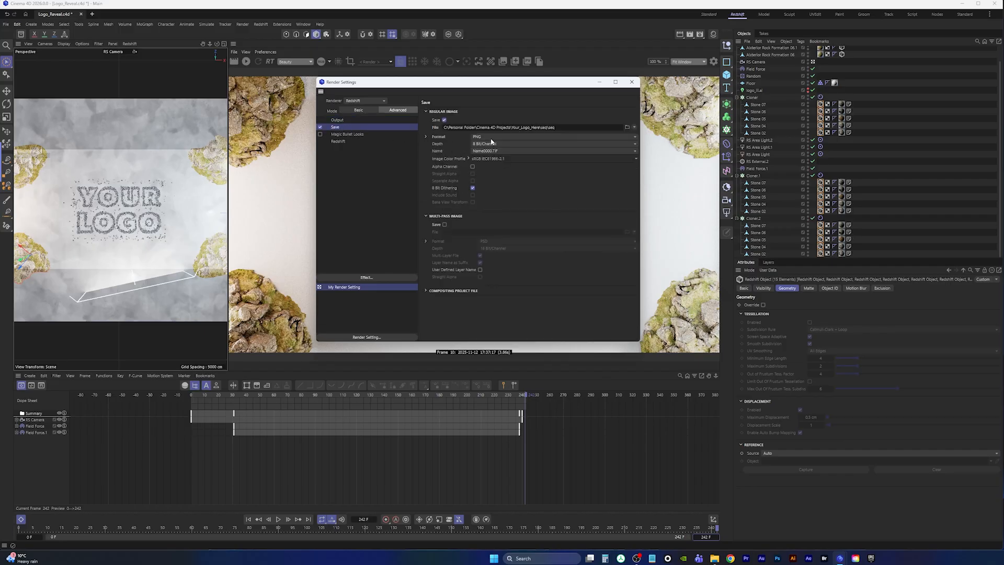
click(627, 127)
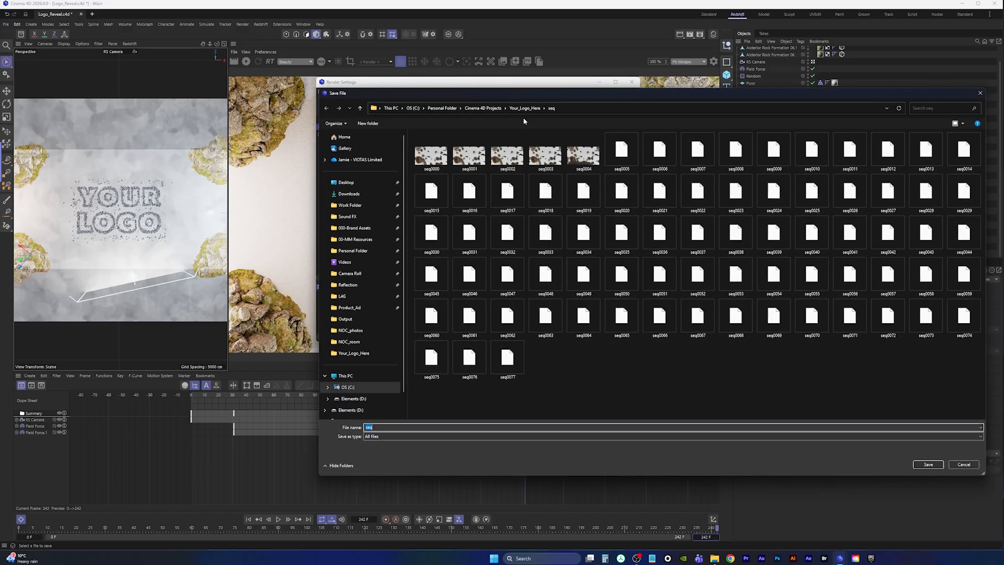
click(443, 107)
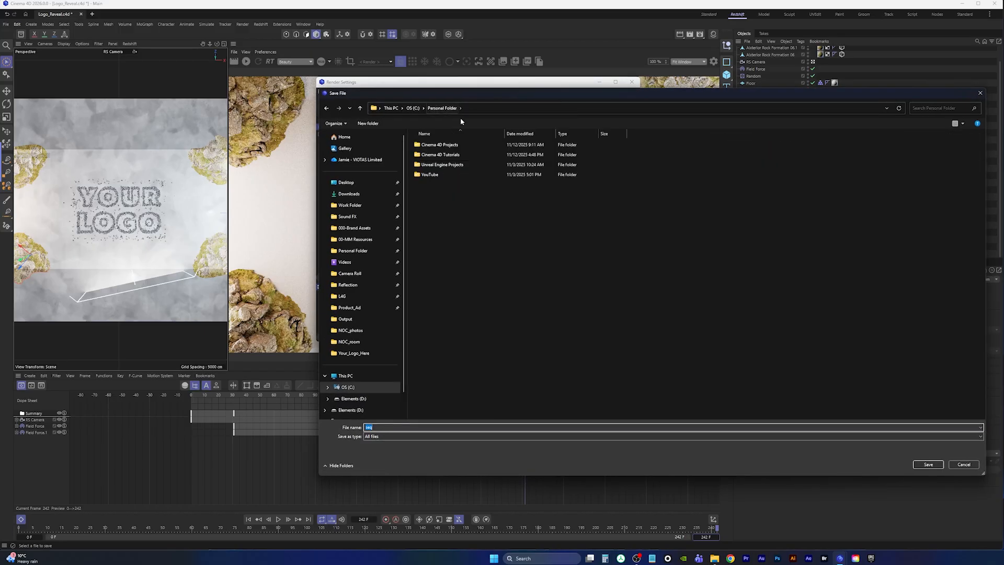
double_click(441, 154)
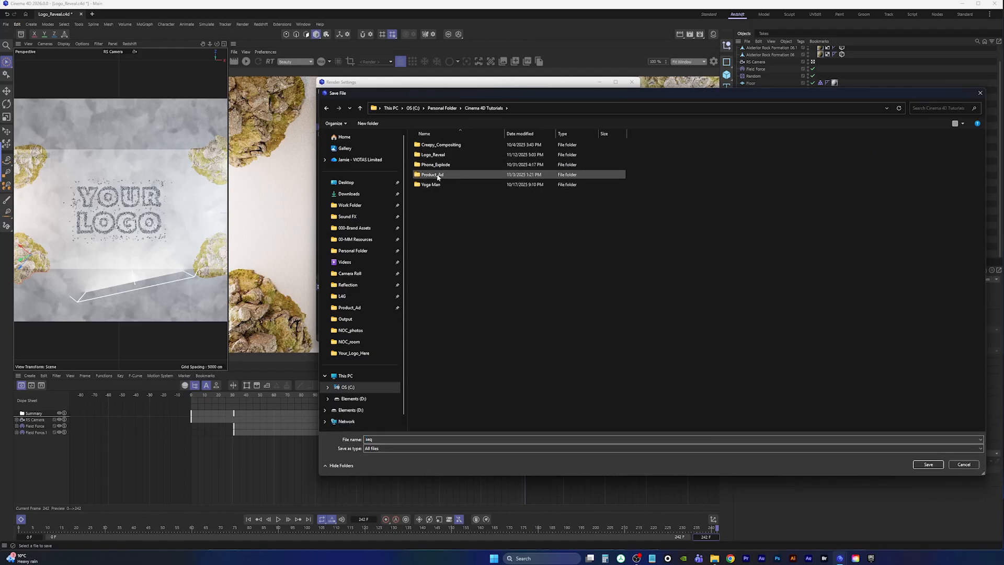
click(440, 157)
double_click(440, 155)
Create a new folder named seq inside the Logo_Reveal folder.
right_click(445, 272)
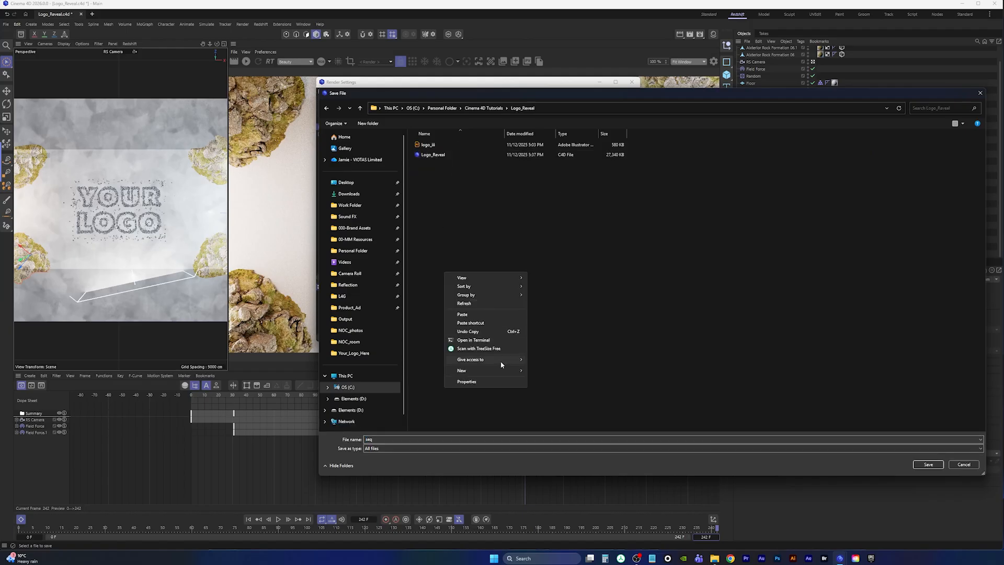
mouse_move(495, 372)
click(544, 371)
text(se)
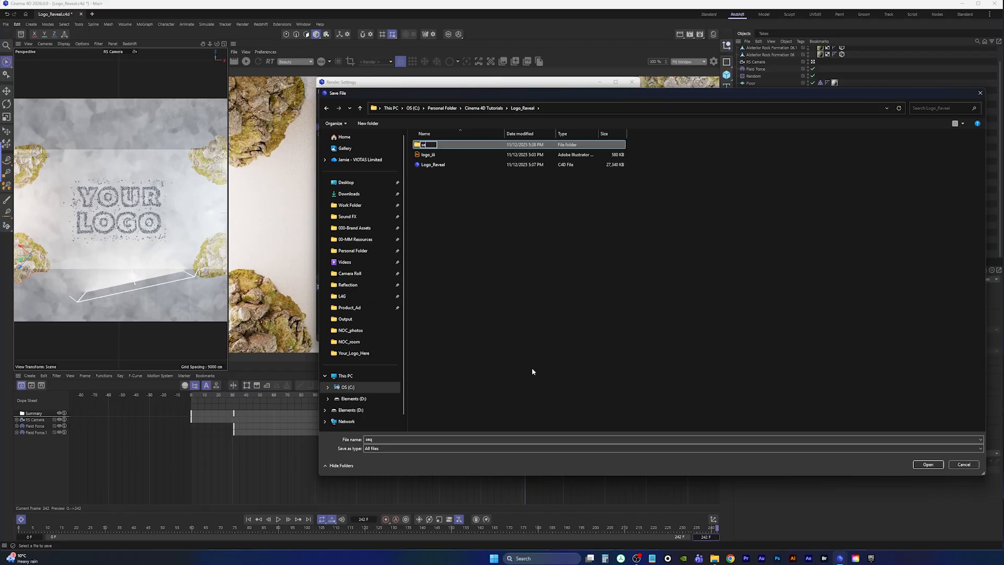
text(q)
key(Return)
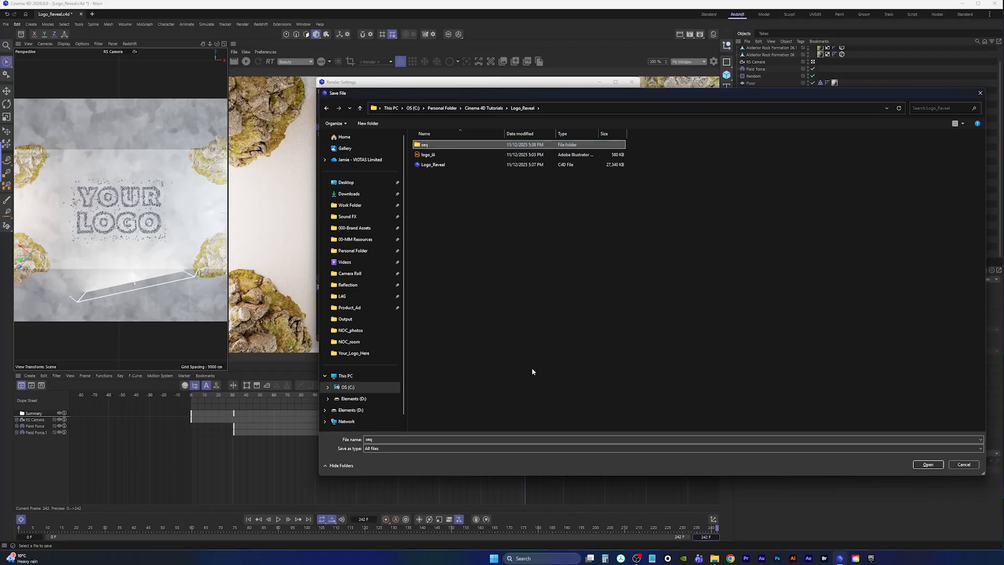
Set the render output to the new seq folder with the file name seq_1.
key(Return)
click(382, 437)
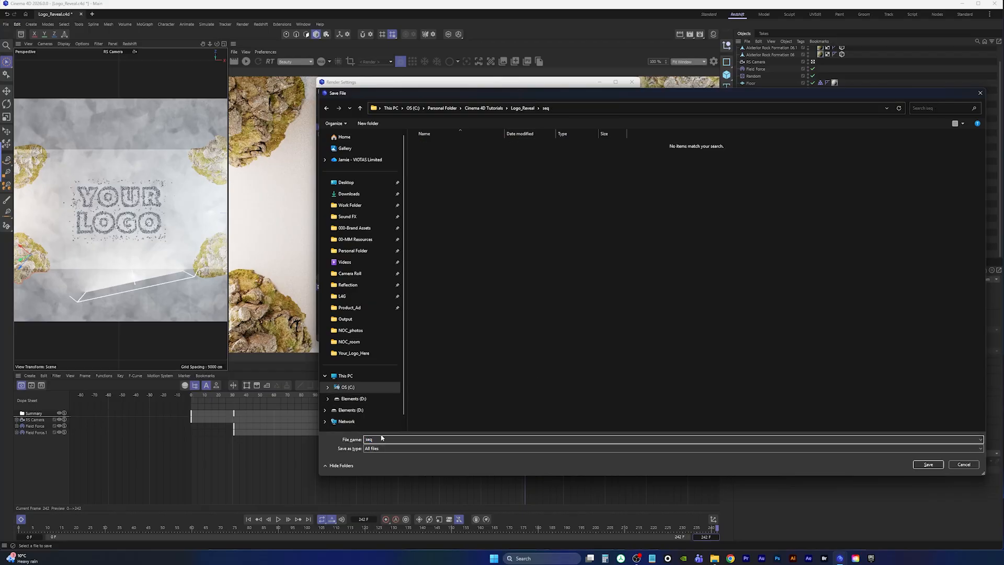
key(Return)
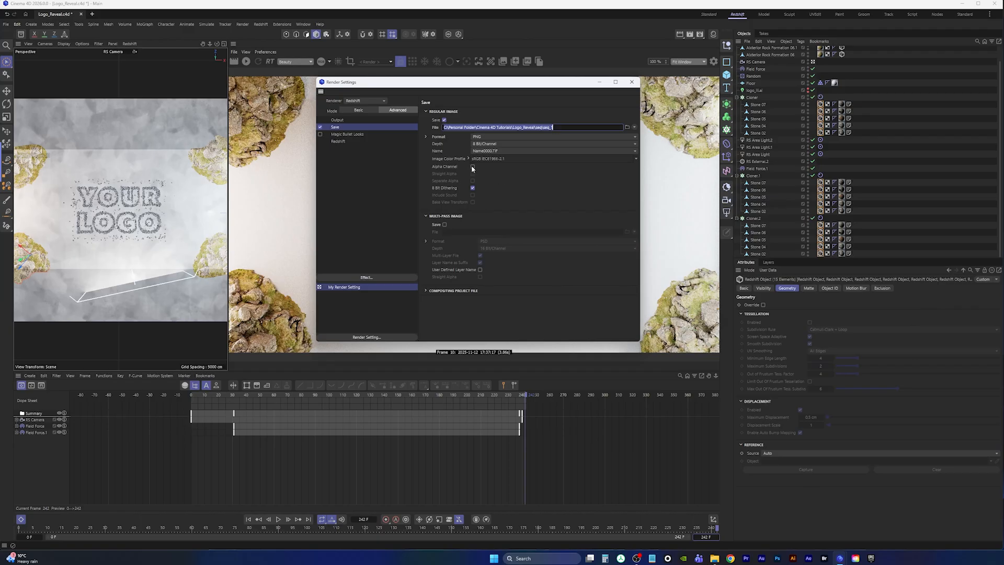
Recheck the output, save, motion blur and global illumination settings for the render.
click(337, 120)
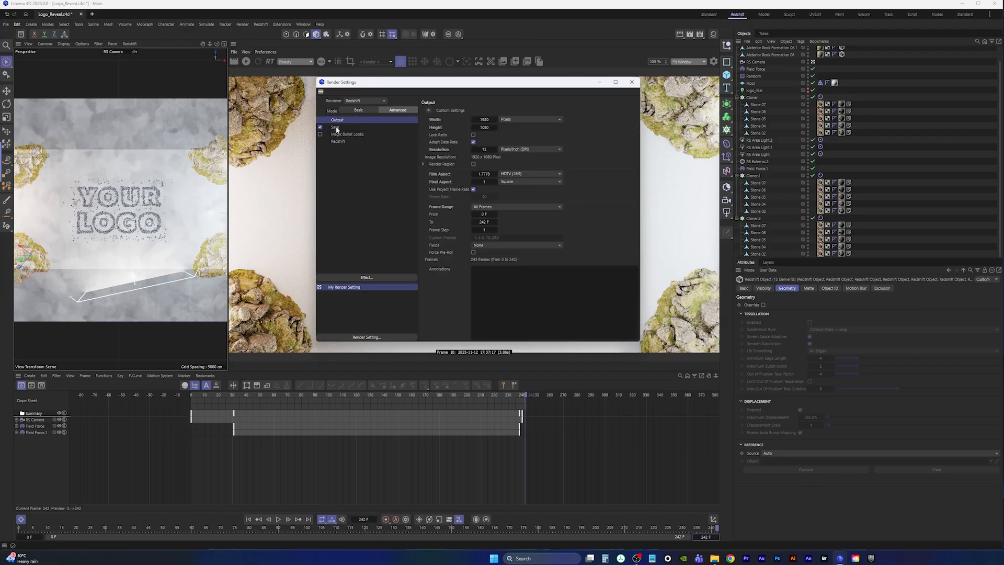
click(336, 128)
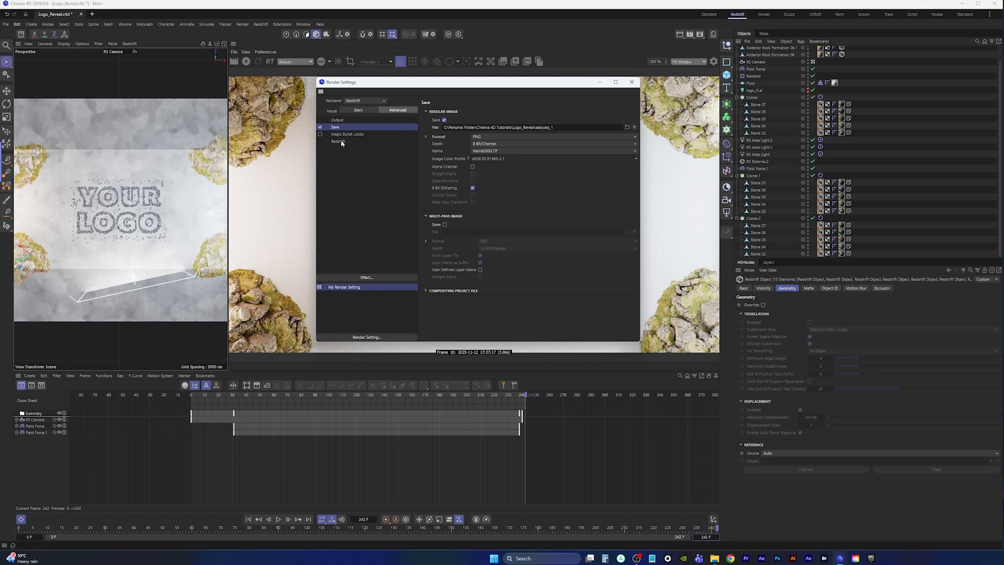
click(340, 141)
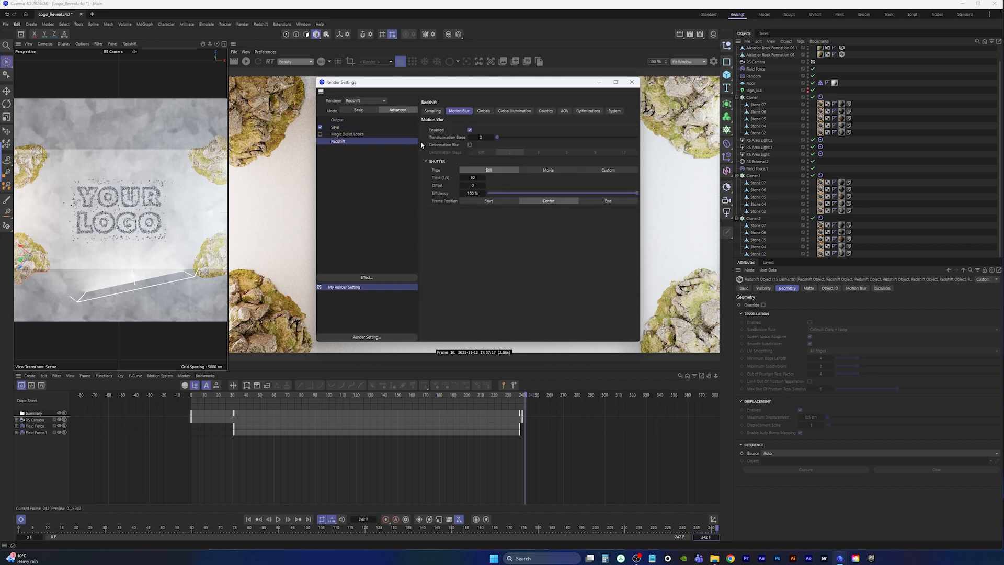
click(514, 111)
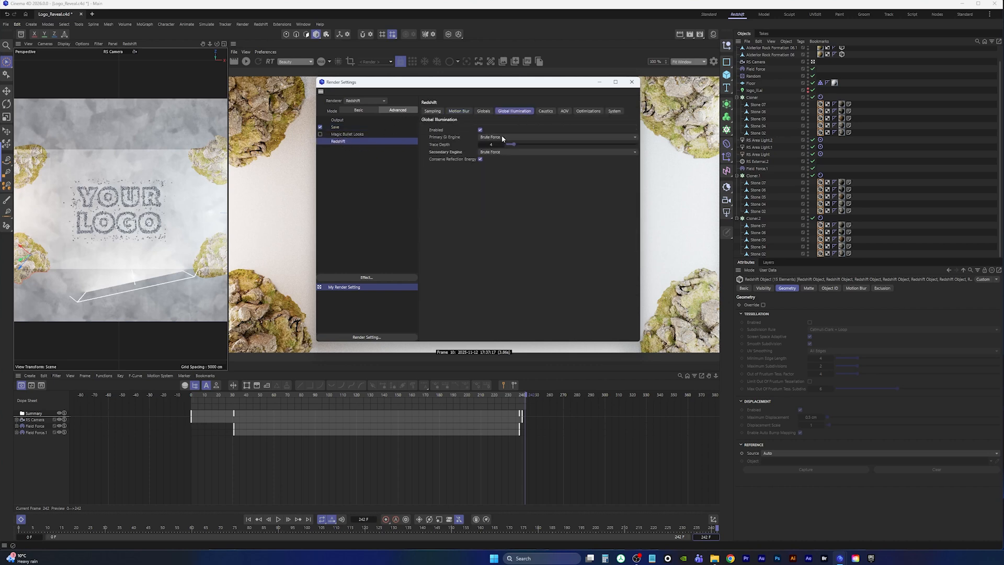
click(337, 120)
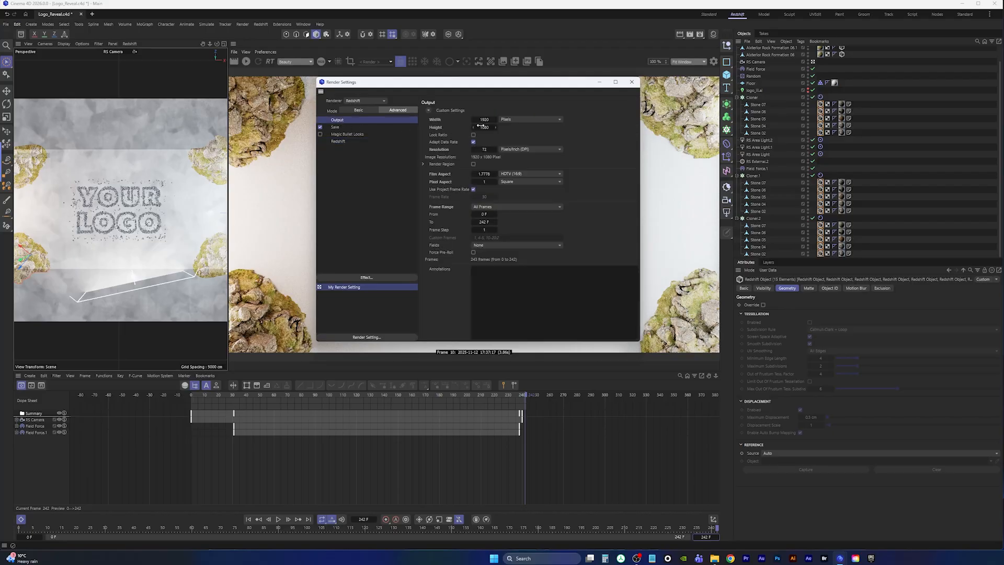
Close the render settings and save the project.
click(632, 82)
click(5, 24)
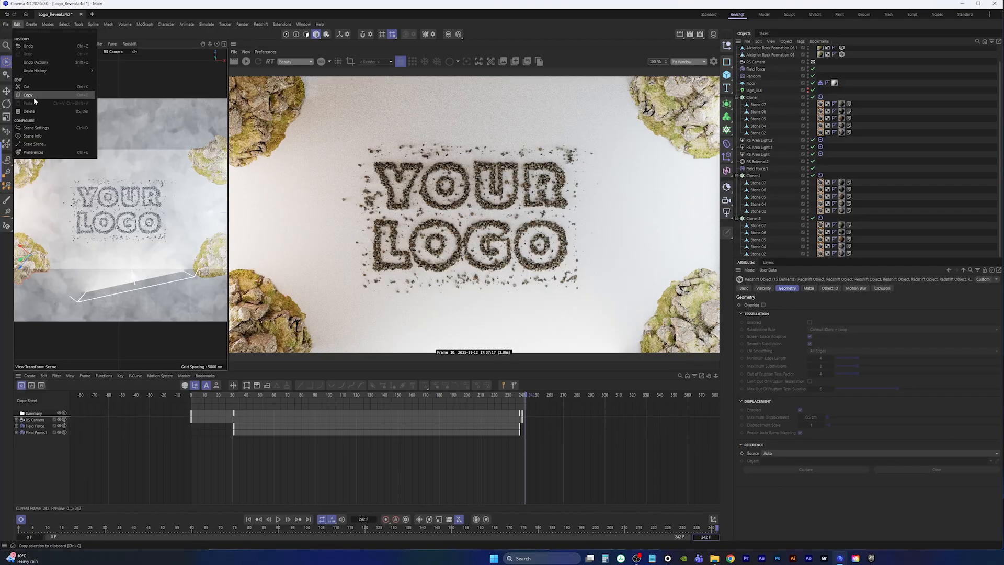
click(17, 113)
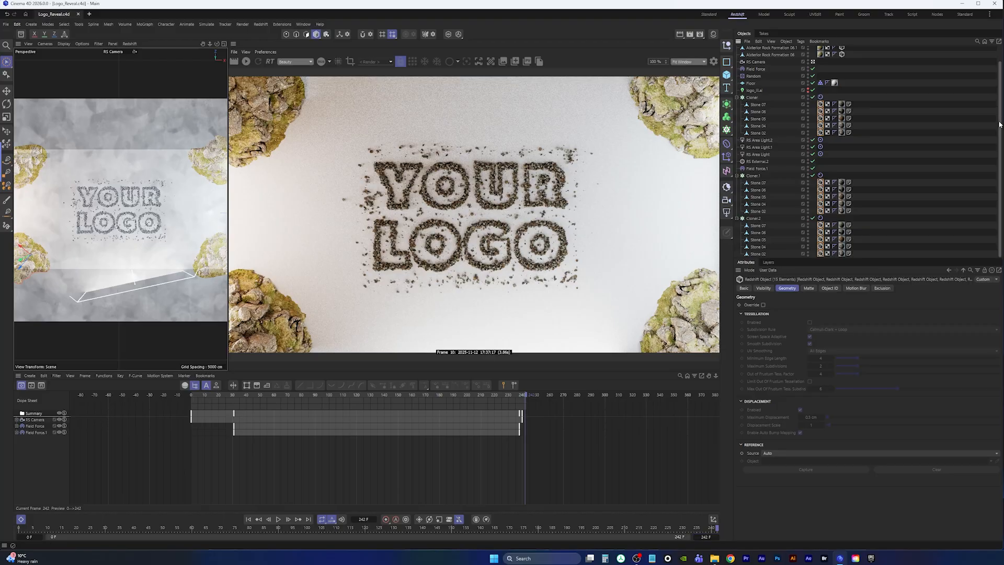
Cache the whole scene through the Rigid Body tags of all three cloners, and play back the cached animation before returning to frame 0.
scroll(983, 125, up, 1)
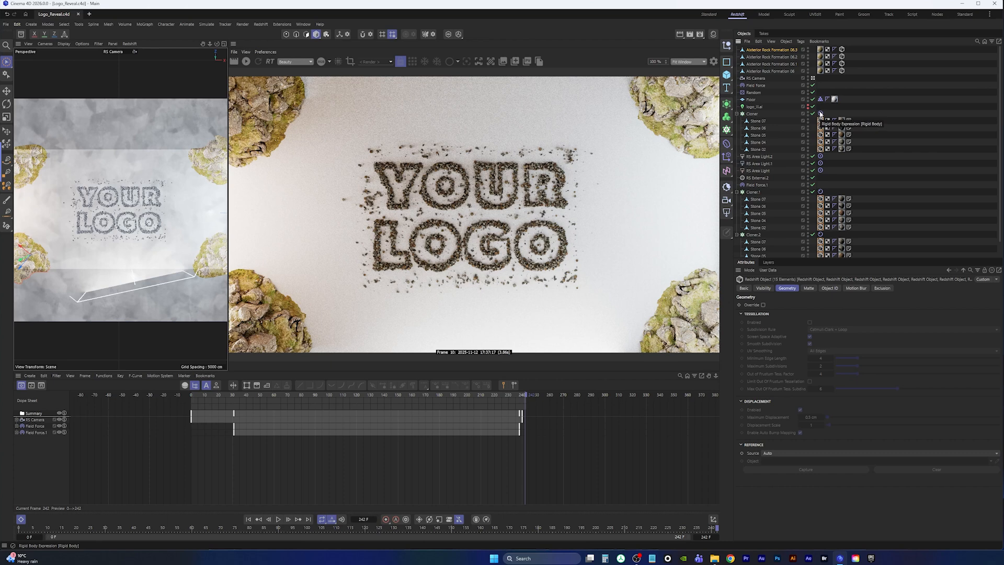
click(820, 114)
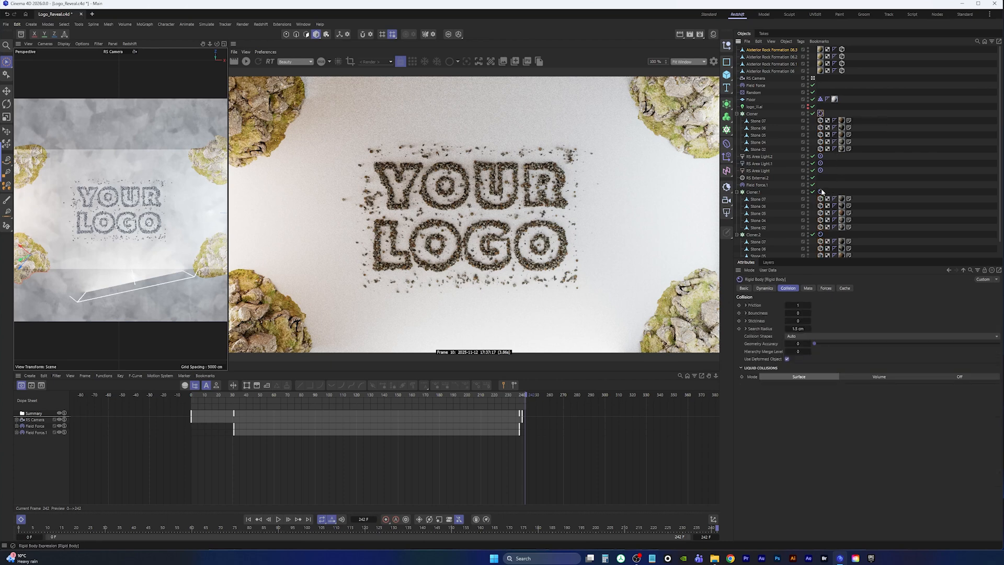
ctrl+click(821, 192)
scroll(963, 200, down, 2)
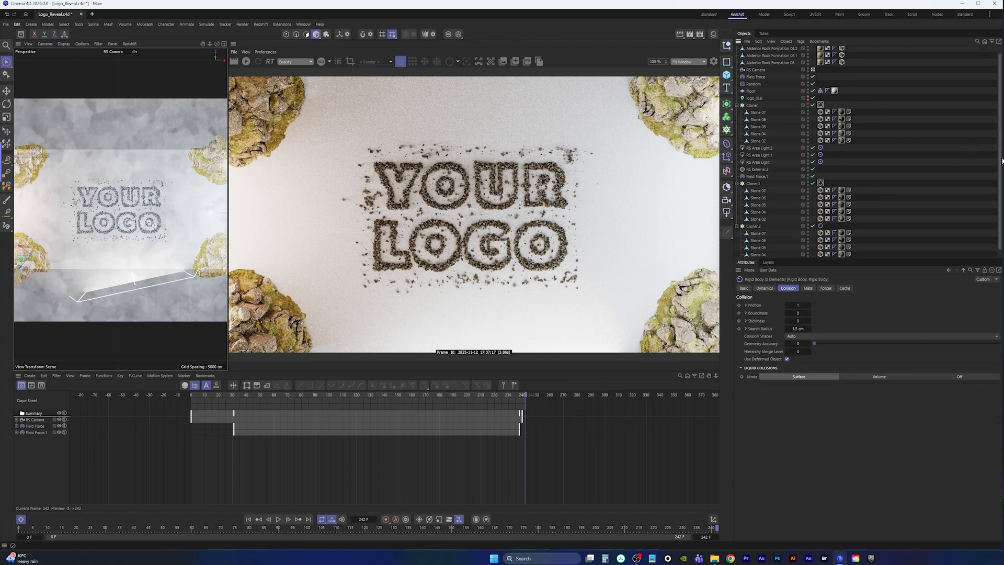
ctrl+click(821, 218)
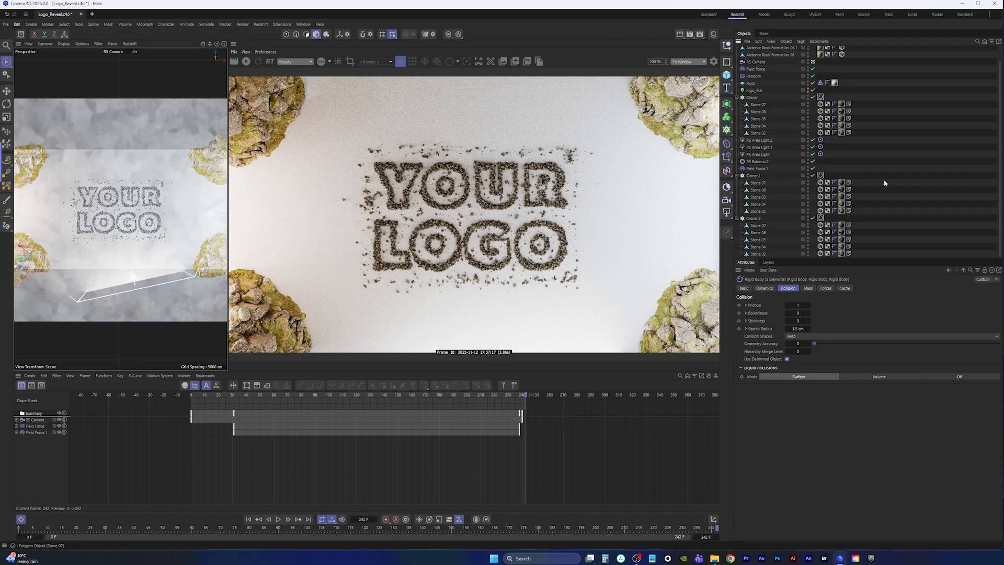
click(844, 288)
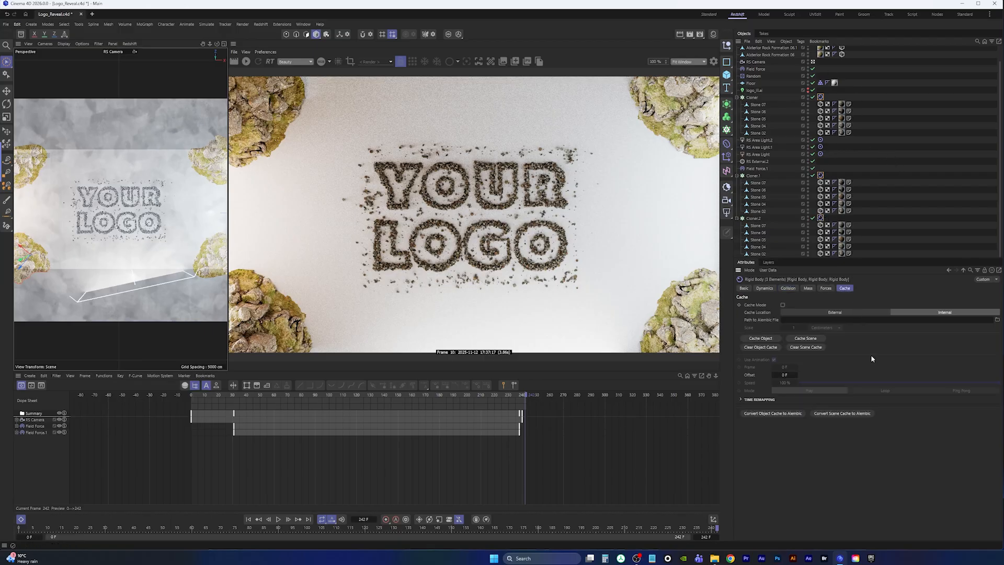
click(810, 339)
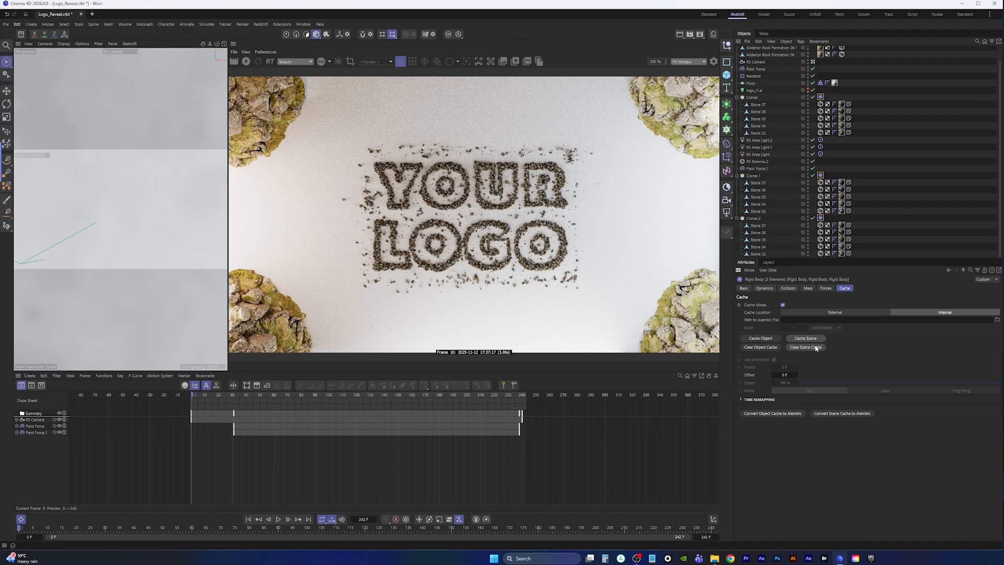
click(278, 519)
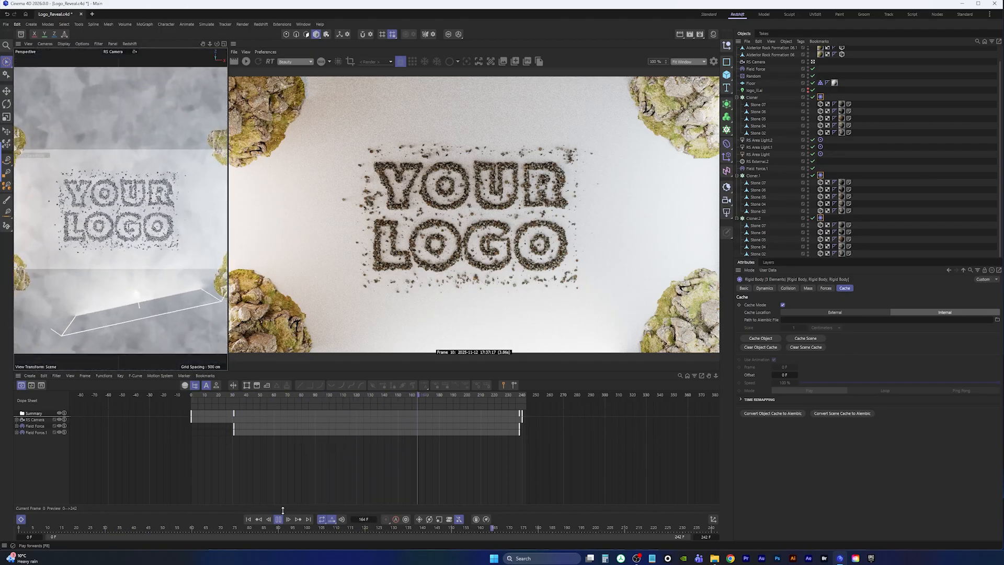
click(248, 519)
Save the project with its cache and start rendering the animation to the Picture Viewer.
click(6, 25)
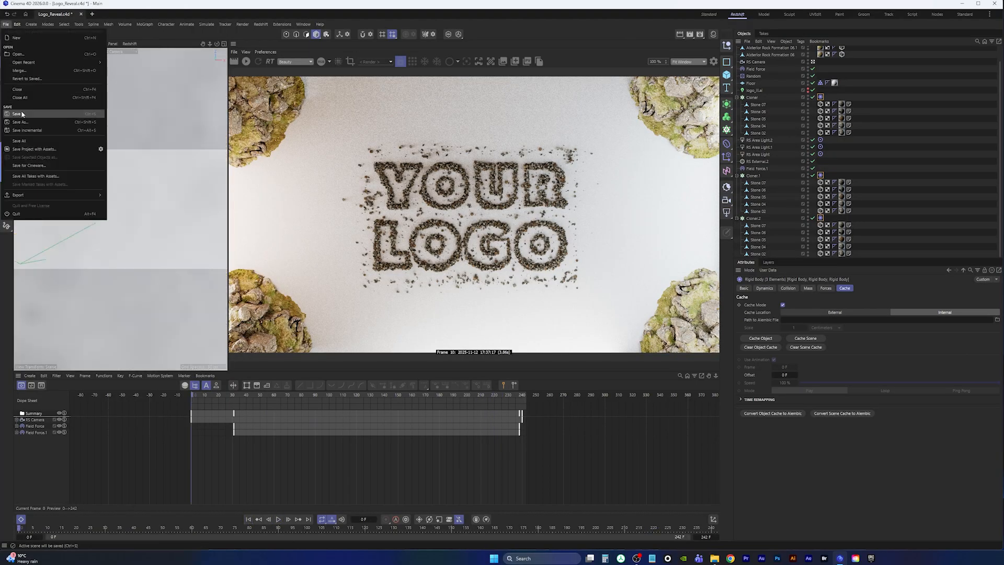
click(46, 113)
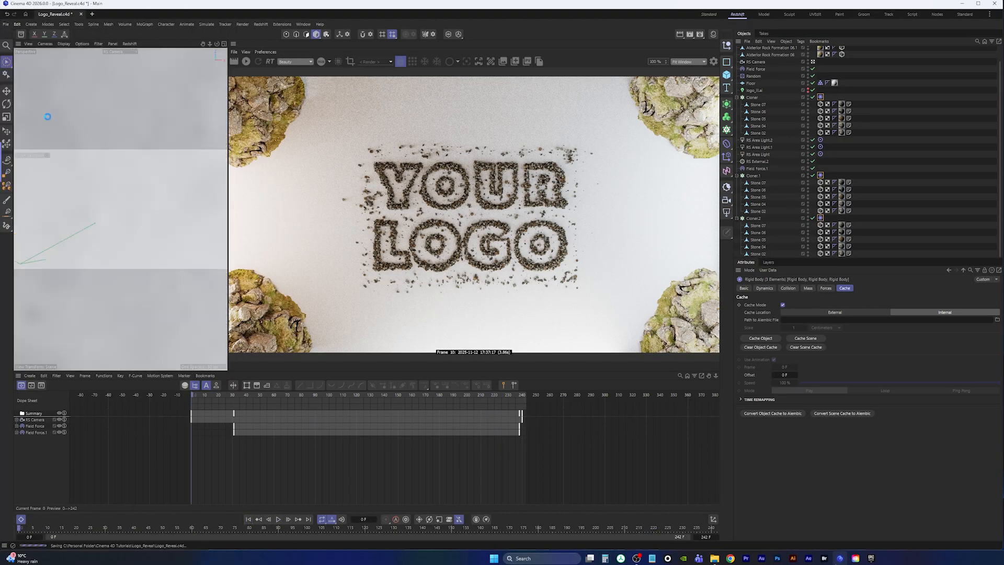
click(691, 35)
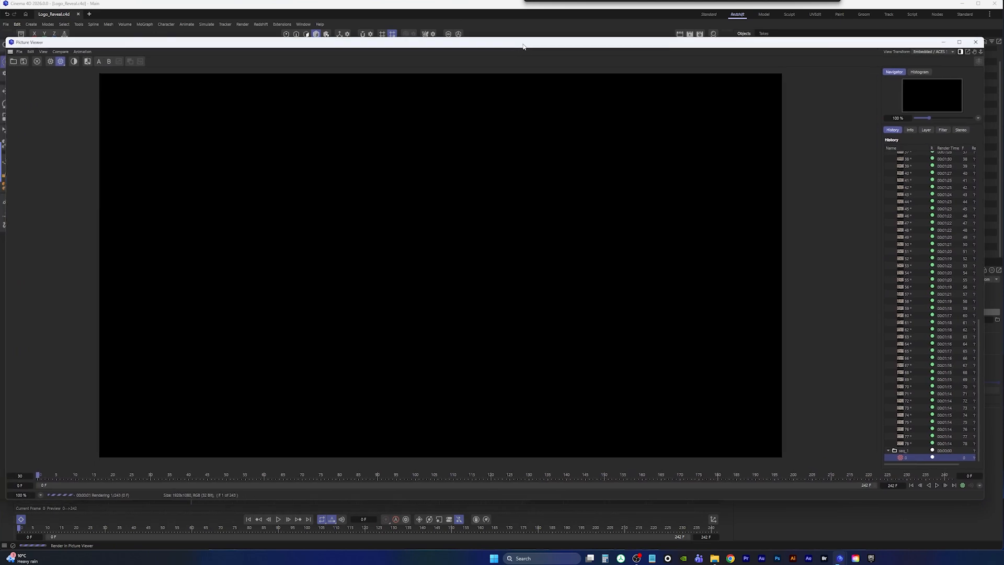